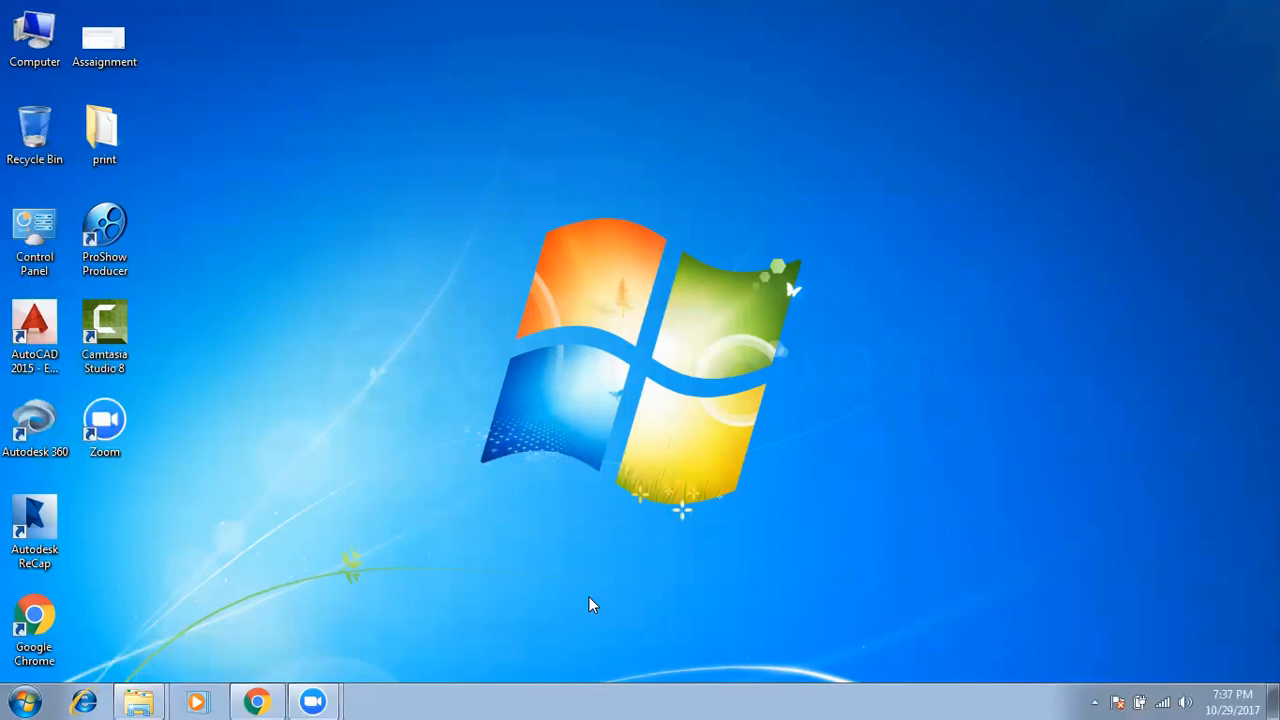
{"action": "right_click", "coordinate": [303, 258]}
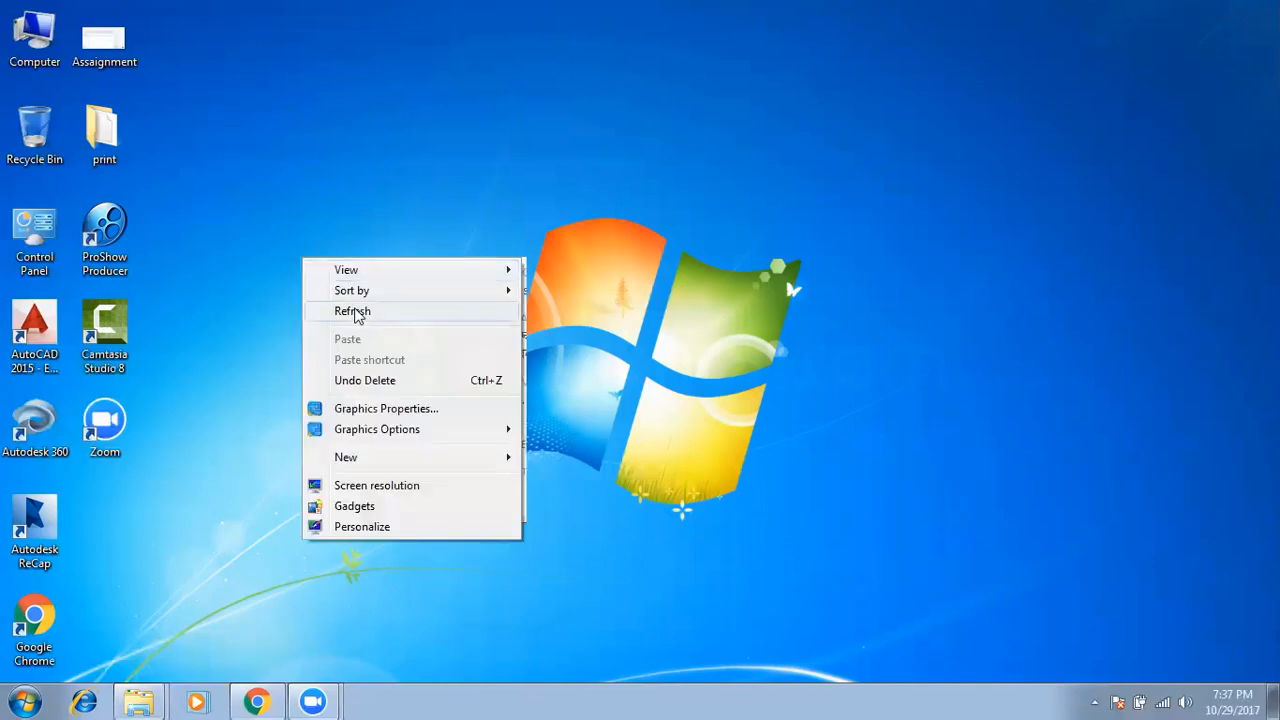
{"action": "left_click", "coordinate": [358, 309]}
{"action": "right_click", "coordinate": [358, 309]}
{"action": "left_click", "coordinate": [405, 368]}
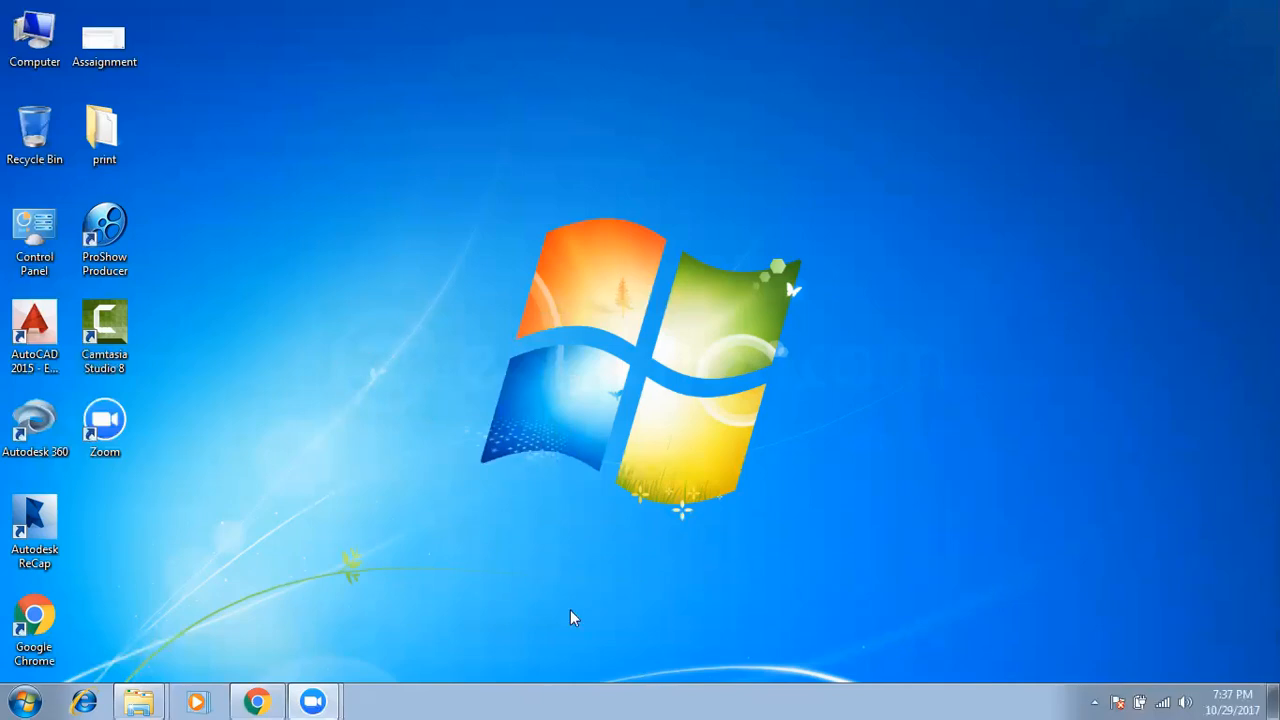
{"action": "right_click", "coordinate": [336, 220]}
{"action": "left_click", "coordinate": [372, 270]}
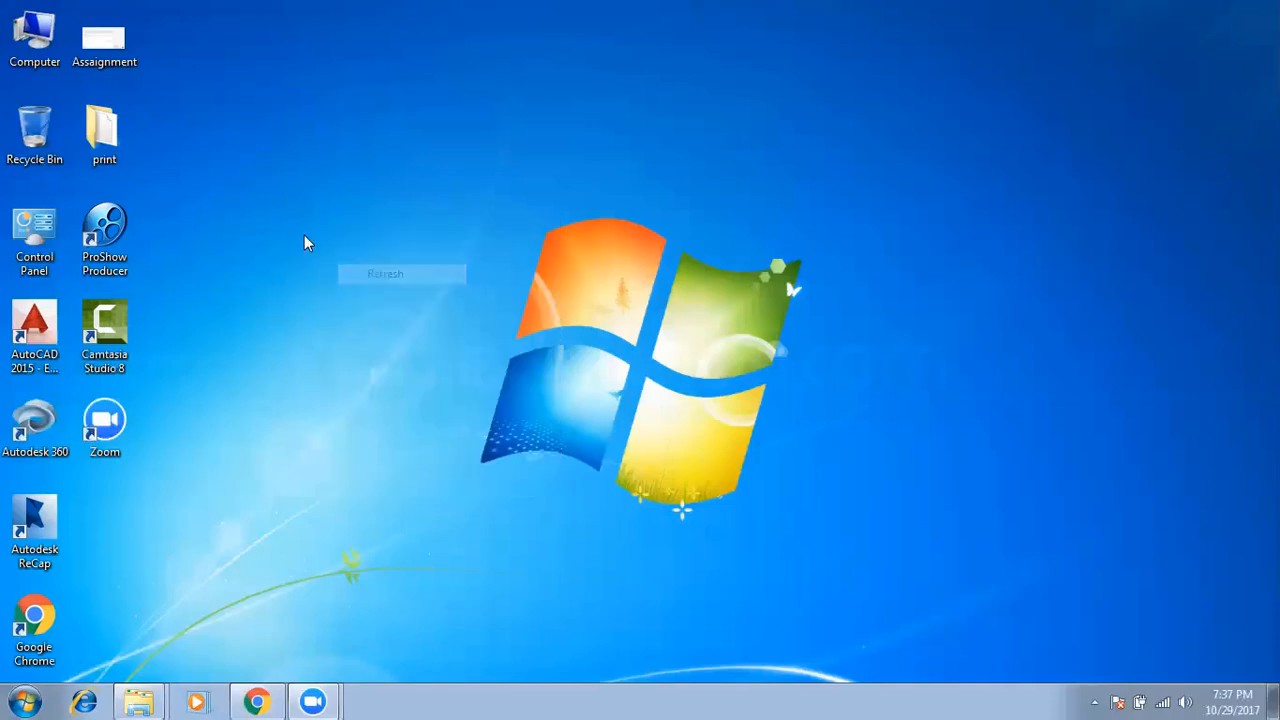
{"action": "right_click", "coordinate": [190, 186]}
{"action": "left_click", "coordinate": [240, 237]}
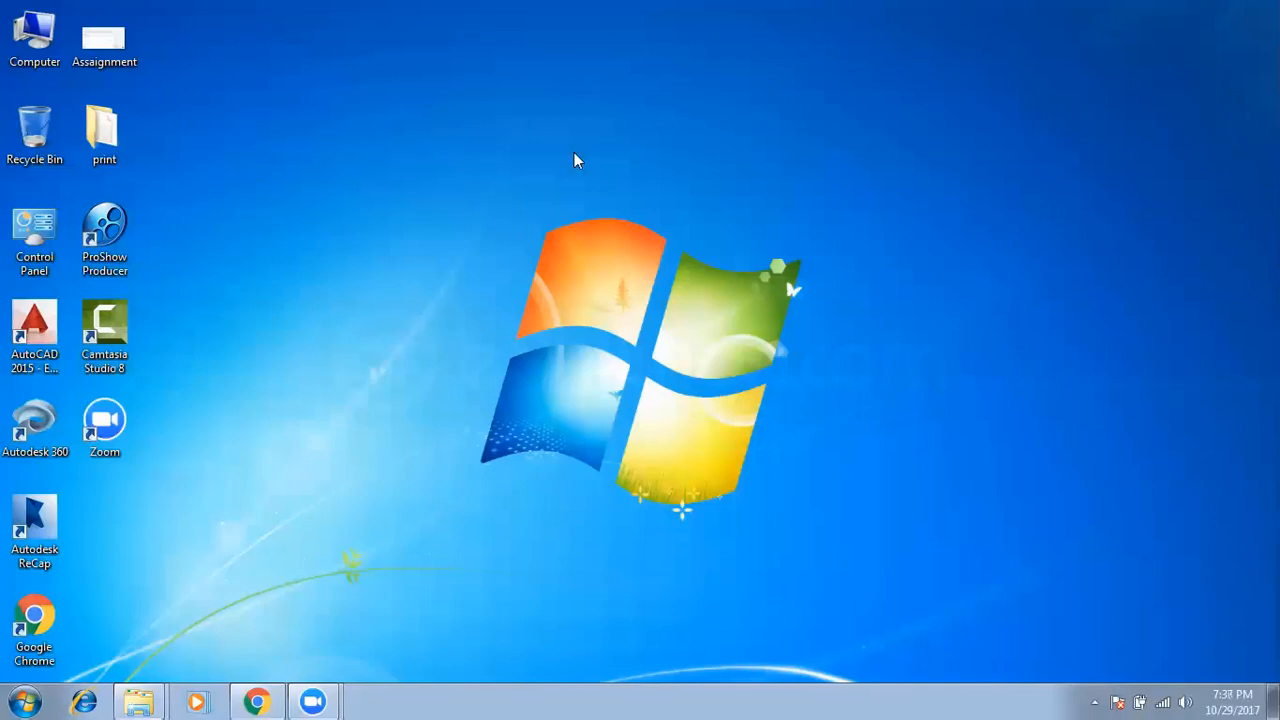
{"action": "right_click", "coordinate": [246, 315]}
{"action": "left_click", "coordinate": [280, 366]}
{"action": "right_click", "coordinate": [287, 368]}
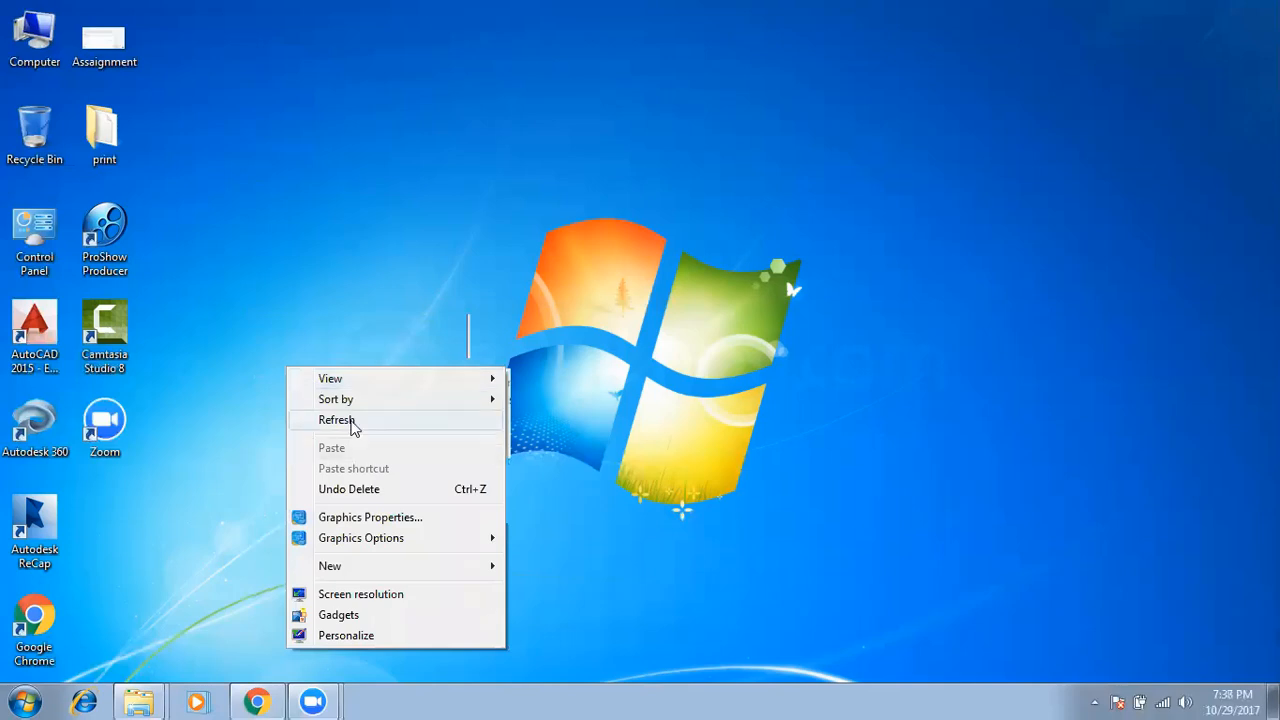
{"action": "left_click", "coordinate": [352, 421]}
{"action": "right_click", "coordinate": [195, 273]}
{"action": "left_click", "coordinate": [240, 326]}
{"action": "right_click", "coordinate": [241, 328]}
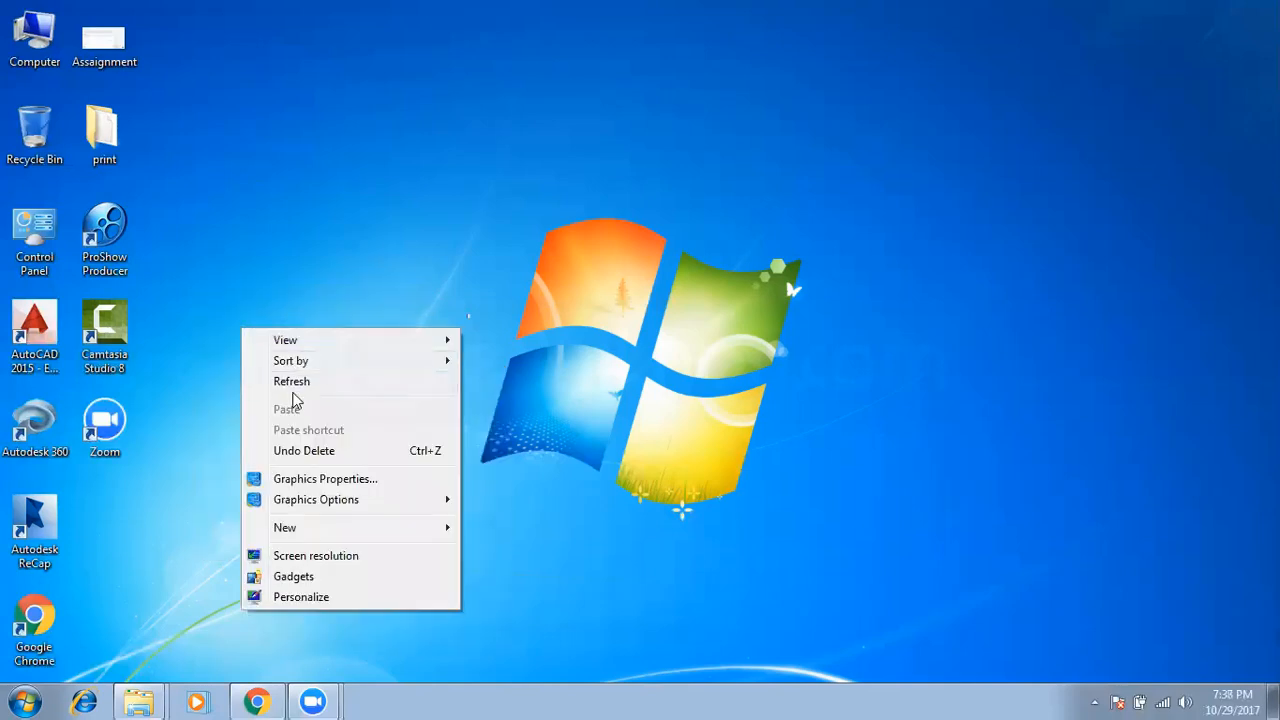
{"action": "left_click", "coordinate": [294, 388]}
{"action": "left_click_drag", "start_coordinate": [380, 6], "coordinate": [354, 697]}
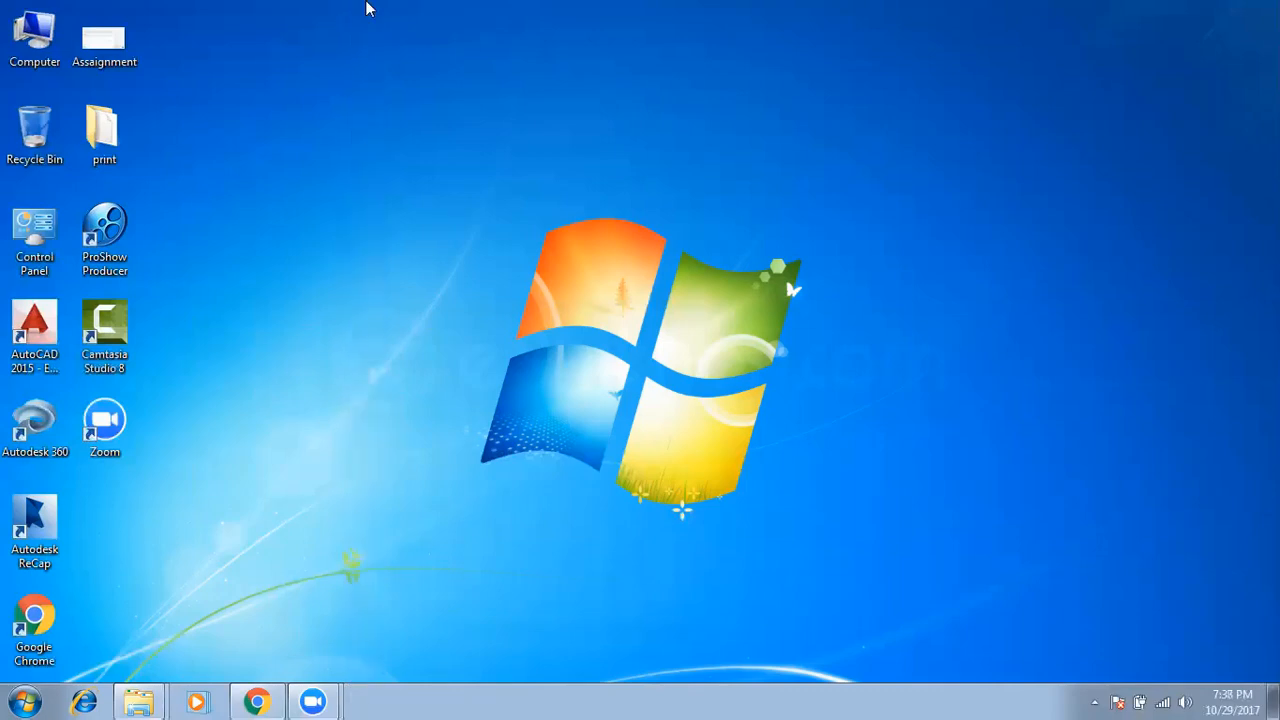
{"action": "left_click_drag", "start_coordinate": [366, 3], "coordinate": [370, 640]}
{"action": "right_click", "coordinate": [258, 215]}
{"action": "left_click", "coordinate": [296, 266]}
{"action": "right_click", "coordinate": [190, 187]}
{"action": "left_click", "coordinate": [244, 232]}
{"action": "right_click", "coordinate": [246, 238]}
{"action": "left_click", "coordinate": [296, 292]}
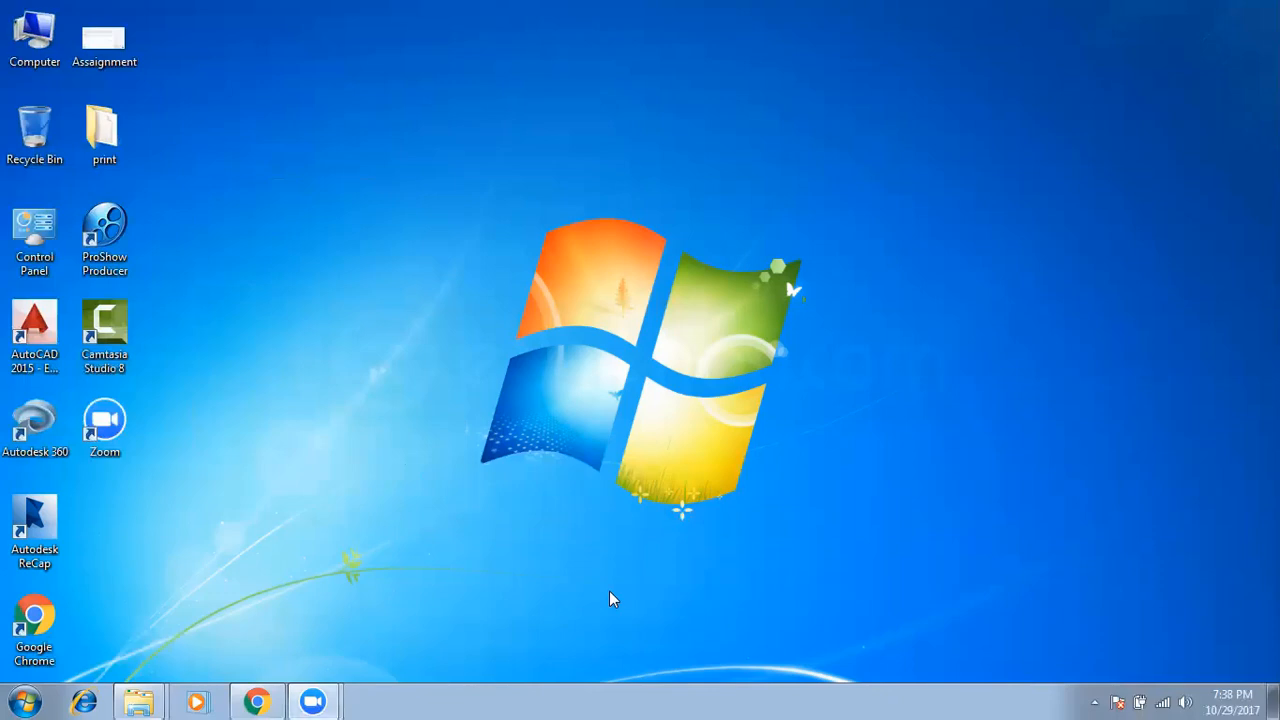
{"action": "right_click", "coordinate": [236, 350]}
{"action": "left_click", "coordinate": [290, 402]}
{"action": "right_click", "coordinate": [170, 242]}
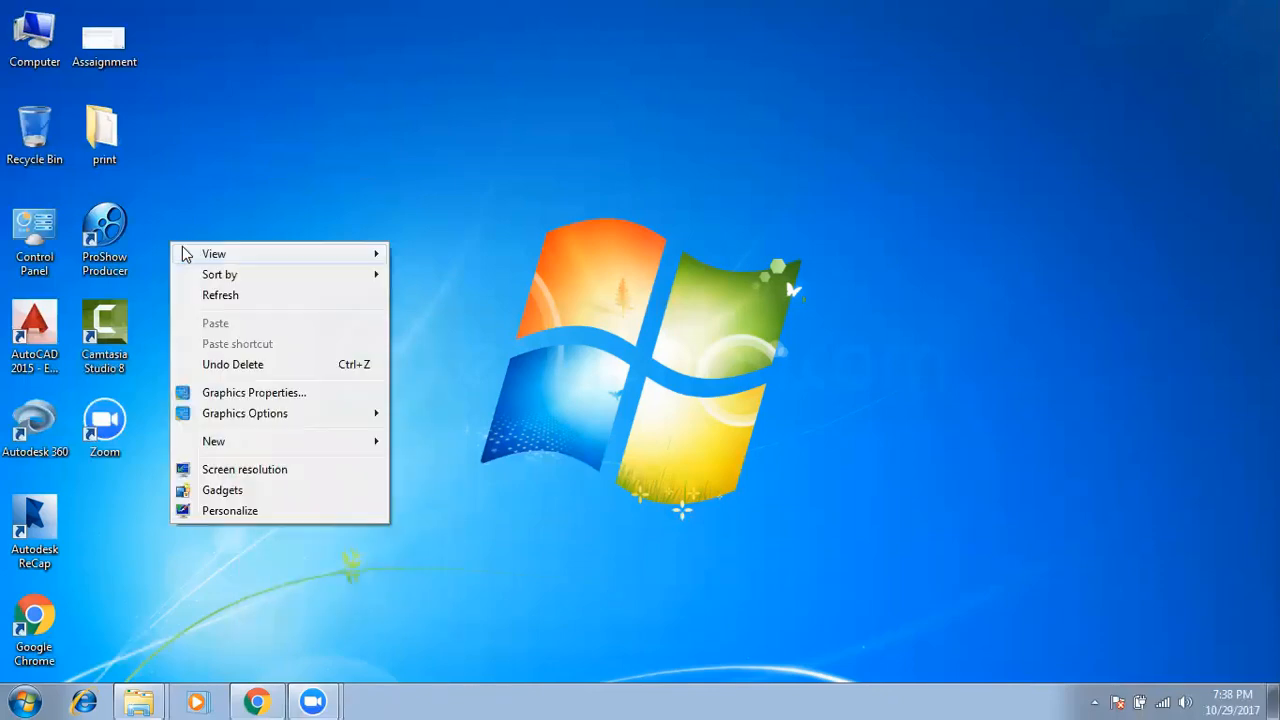
{"action": "left_click", "coordinate": [222, 292]}
{"action": "right_click", "coordinate": [214, 293]}
{"action": "left_click", "coordinate": [253, 345]}
{"action": "right_click", "coordinate": [254, 340]}
{"action": "left_click", "coordinate": [300, 403]}
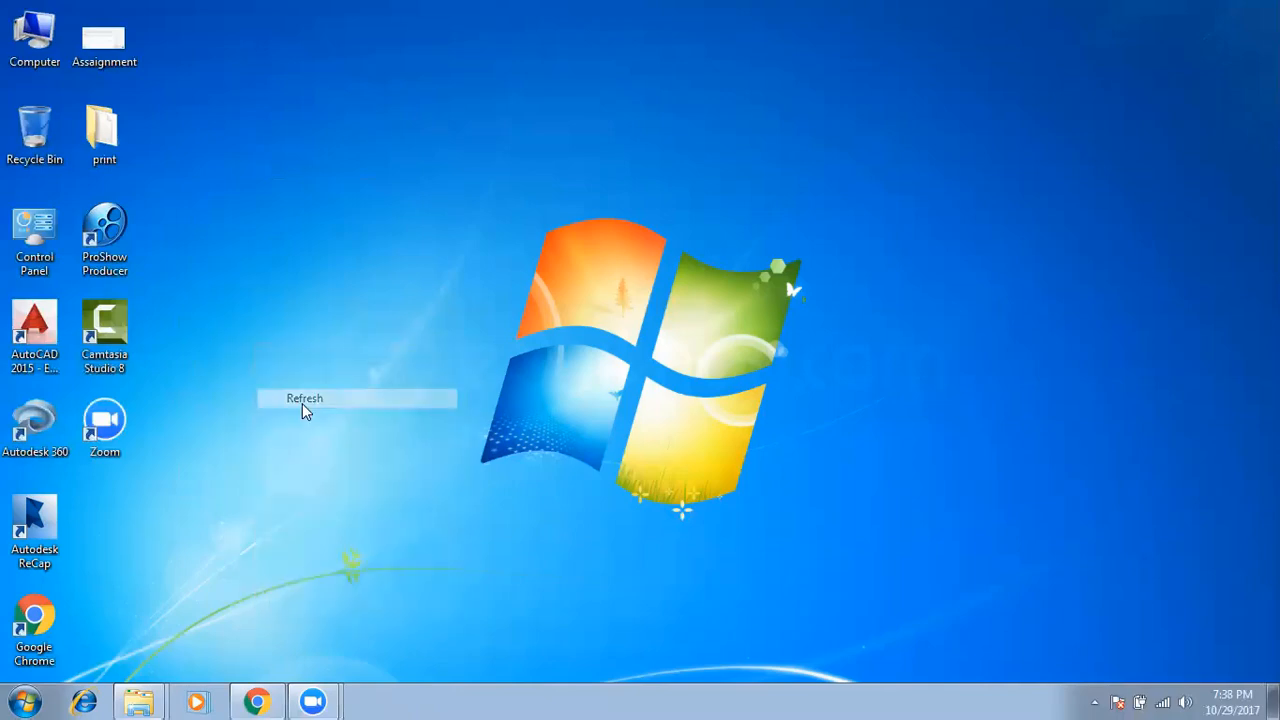
{"action": "right_click", "coordinate": [172, 210]}
{"action": "left_click", "coordinate": [222, 264]}
{"action": "right_click", "coordinate": [221, 253]}
{"action": "left_click", "coordinate": [277, 312]}
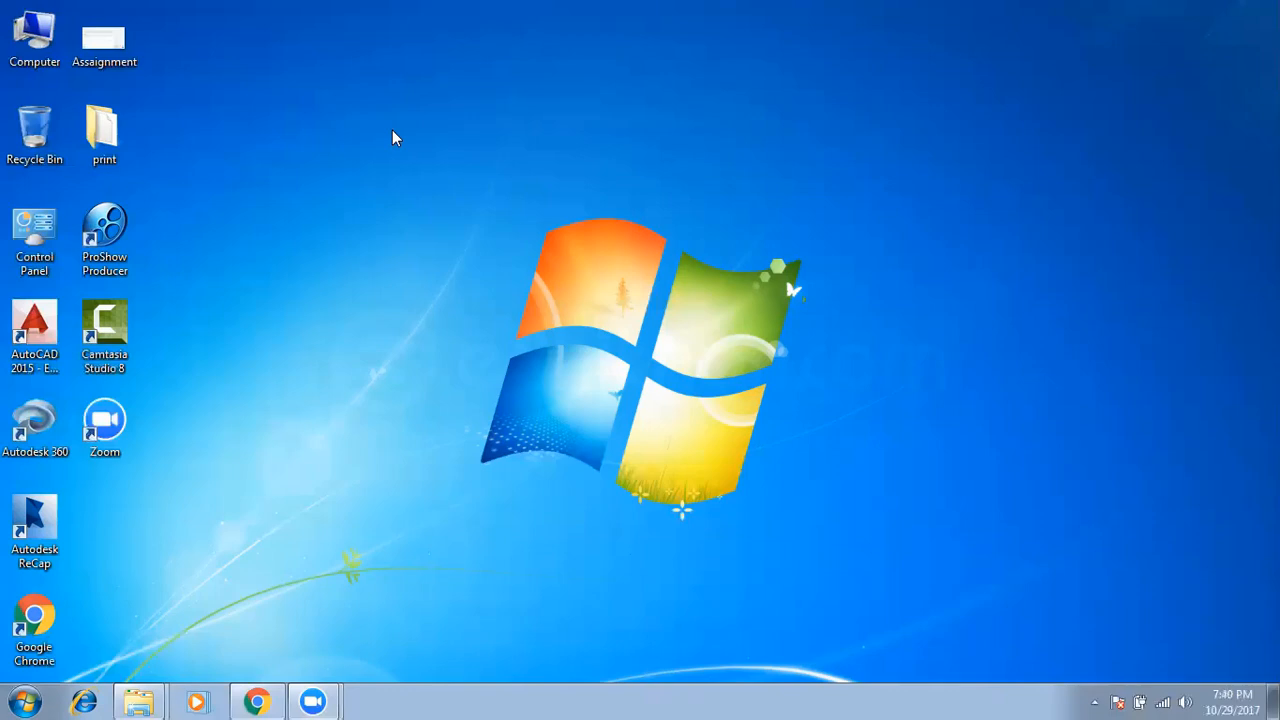
{"action": "right_click", "coordinate": [289, 164]}
{"action": "left_click", "coordinate": [295, 207]}
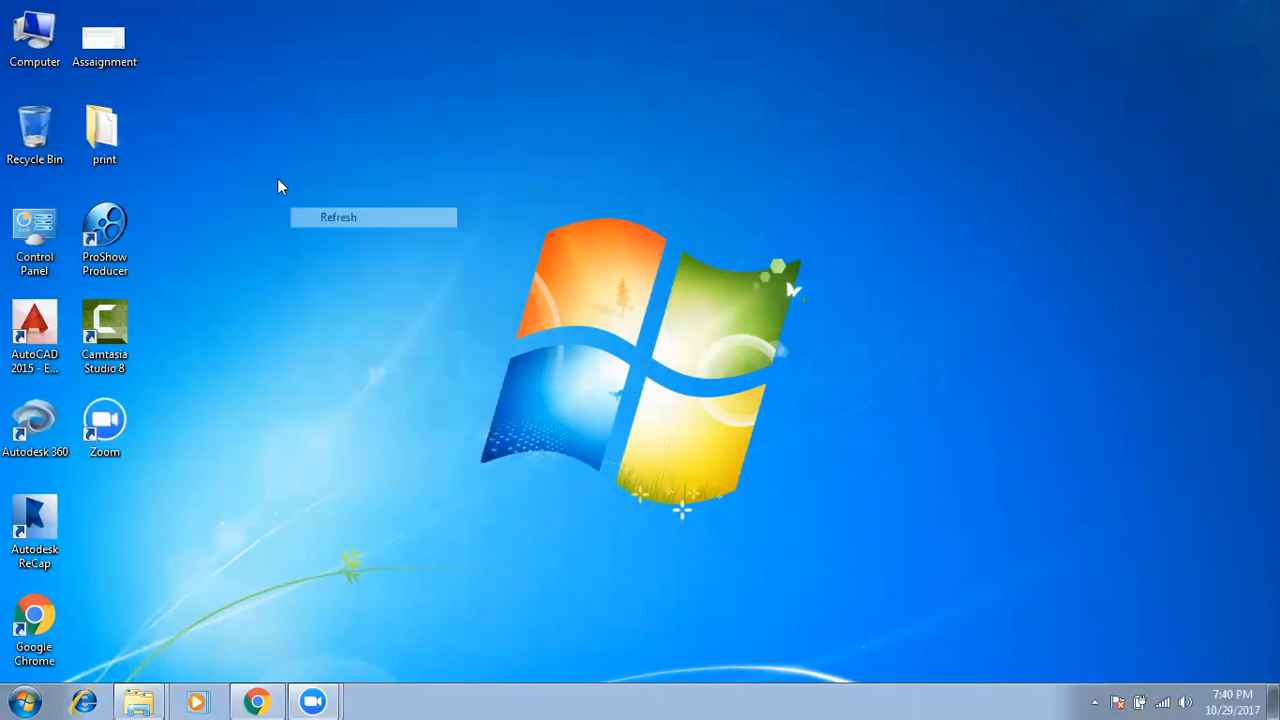
{"action": "right_click", "coordinate": [241, 154]}
{"action": "left_click", "coordinate": [289, 205]}
{"action": "right_click", "coordinate": [292, 195]}
{"action": "left_click", "coordinate": [342, 250]}
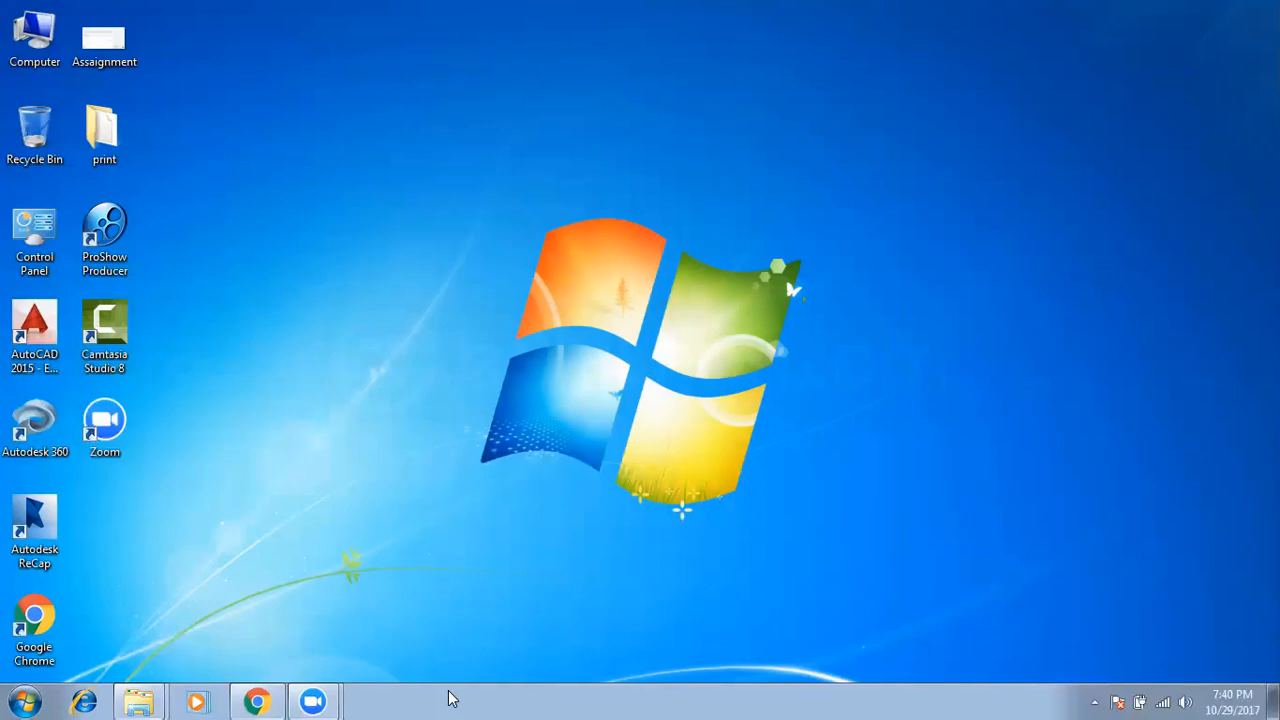
{"action": "right_click", "coordinate": [306, 289]}
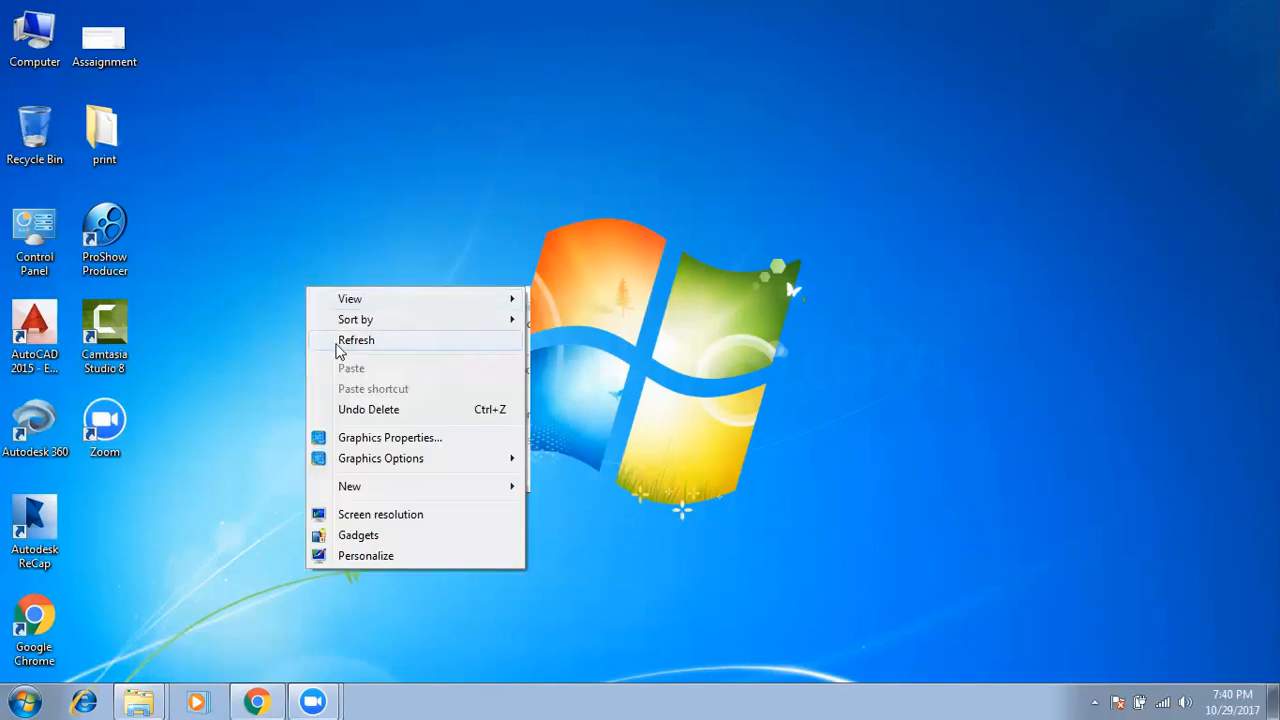
{"action": "right_click", "coordinate": [335, 349]}
{"action": "left_click", "coordinate": [386, 398]}
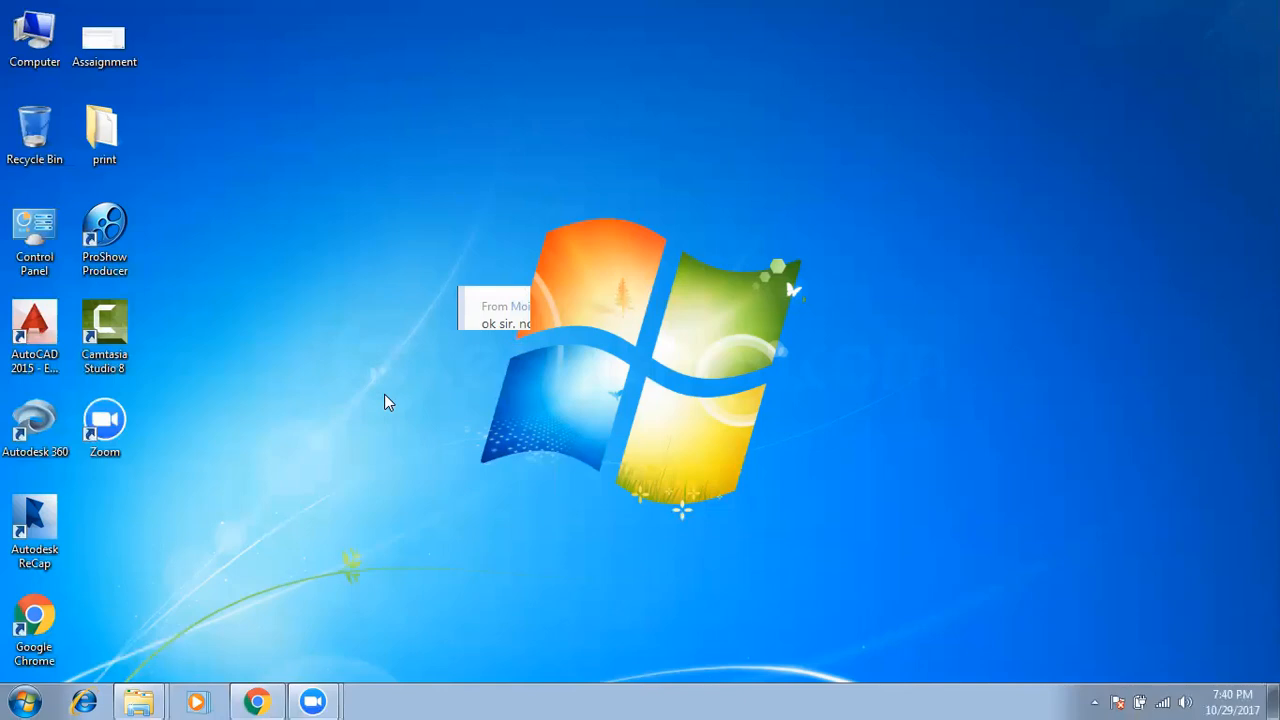
Launch AutoCAD 2015 from the desktop
{"action": "double_click", "coordinate": [38, 330]}
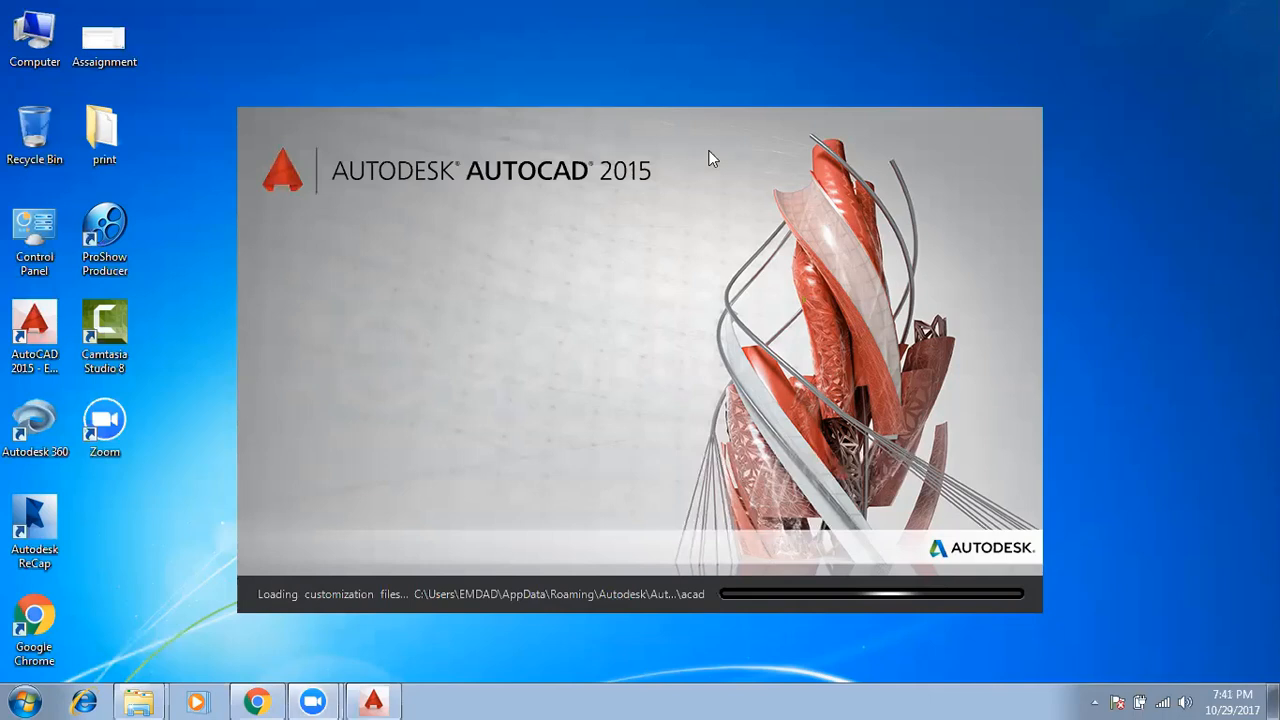
{"action": "right_click", "coordinate": [449, 4]}
{"action": "right_click", "coordinate": [491, 51]}
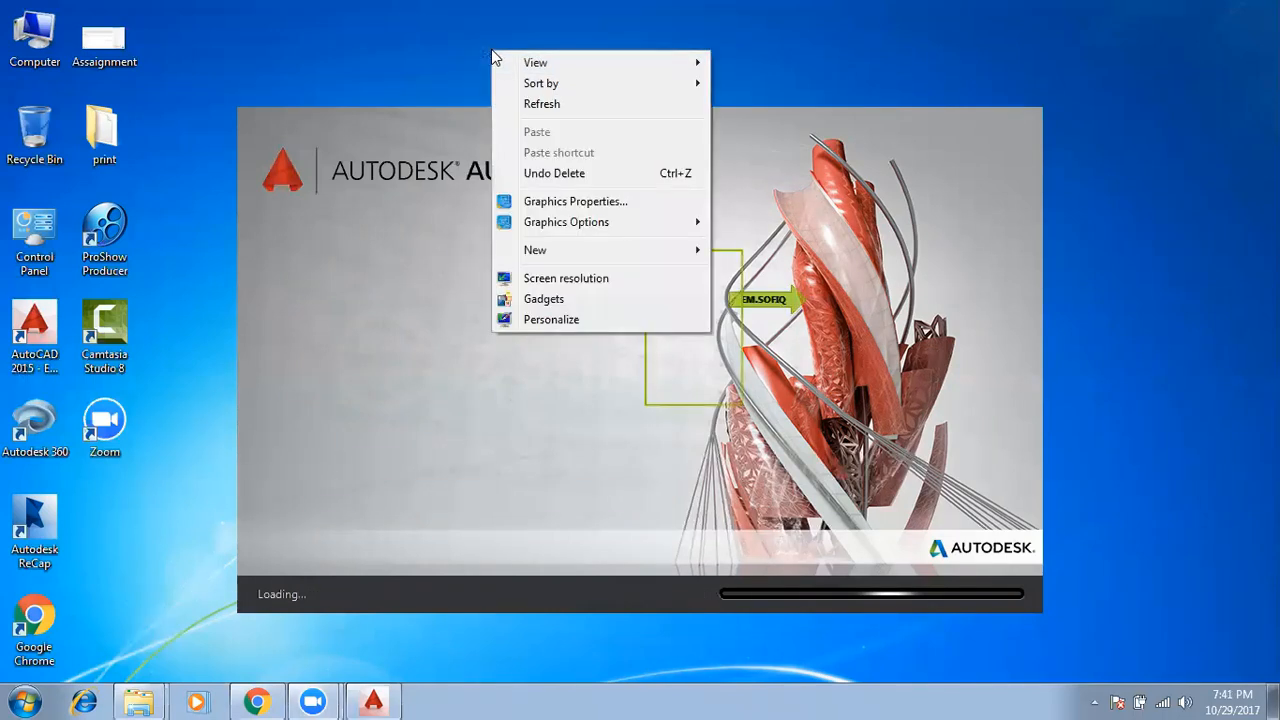
{"action": "left_click", "coordinate": [562, 104]}
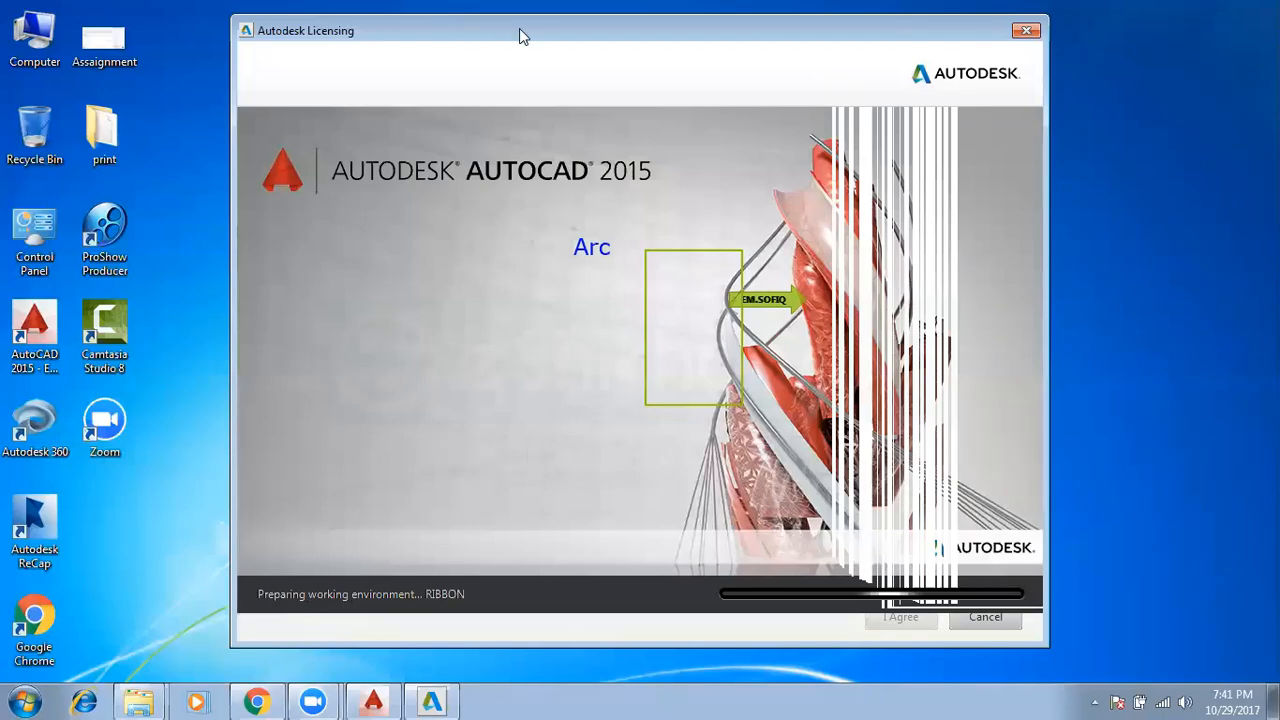
Acknowledge the Autodesk Privacy Statement in the Autodesk Licensing dialog and agree to it
{"action": "left_click_drag", "start_coordinate": [519, 28], "coordinate": [341, 30]}
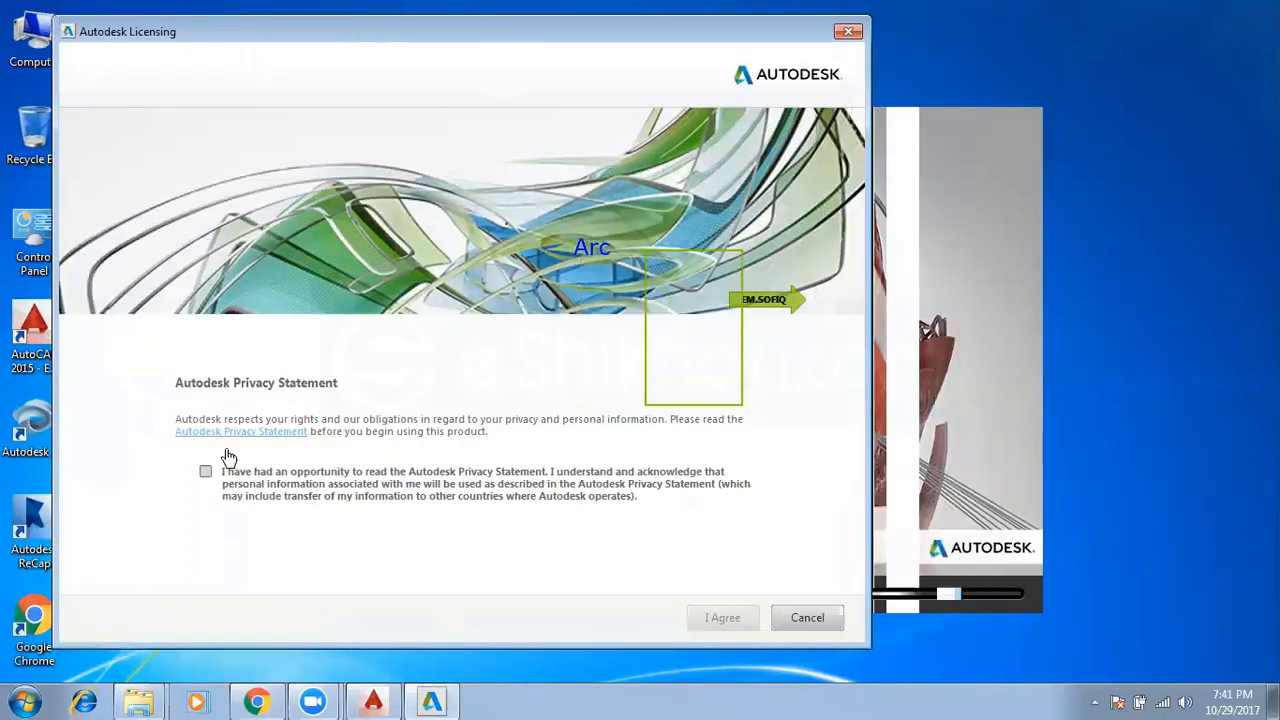
{"action": "left_click", "coordinate": [205, 471]}
{"action": "left_click_drag", "start_coordinate": [680, 37], "coordinate": [375, 33]}
{"action": "left_click", "coordinate": [440, 613]}
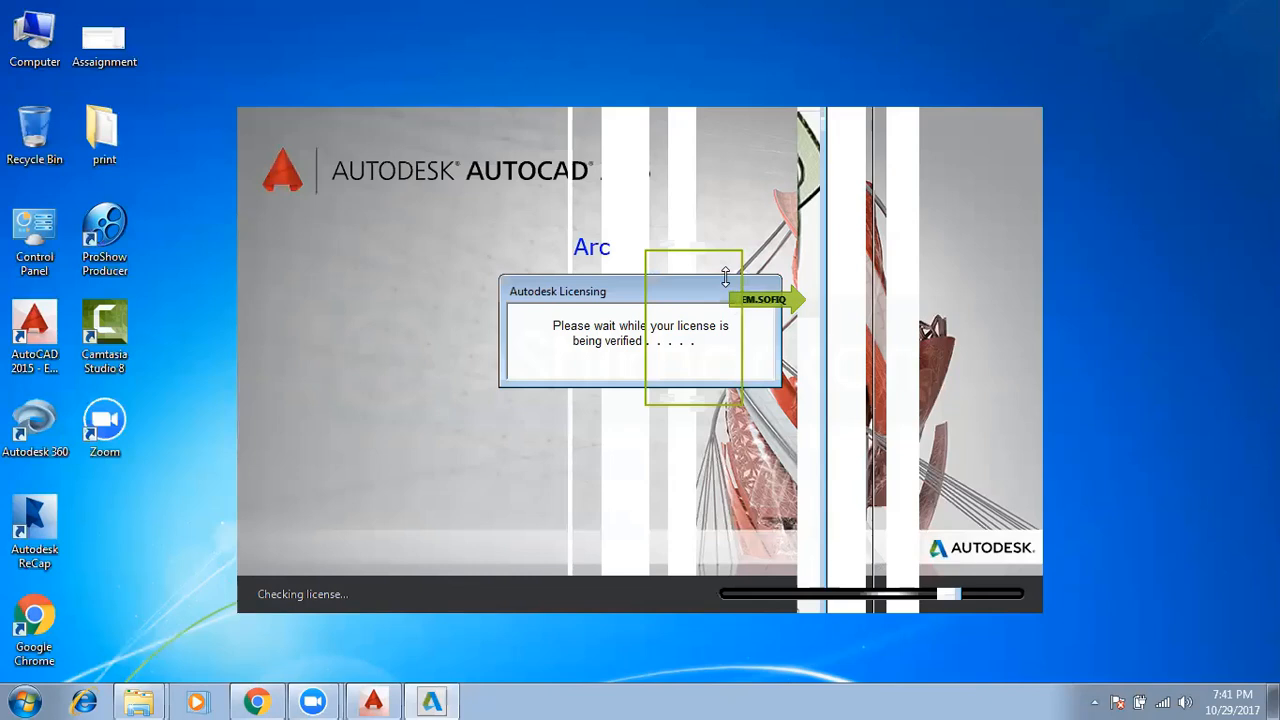
{"action": "right_click", "coordinate": [357, 21]}
{"action": "left_click", "coordinate": [397, 74]}
{"action": "right_click", "coordinate": [334, 5]}
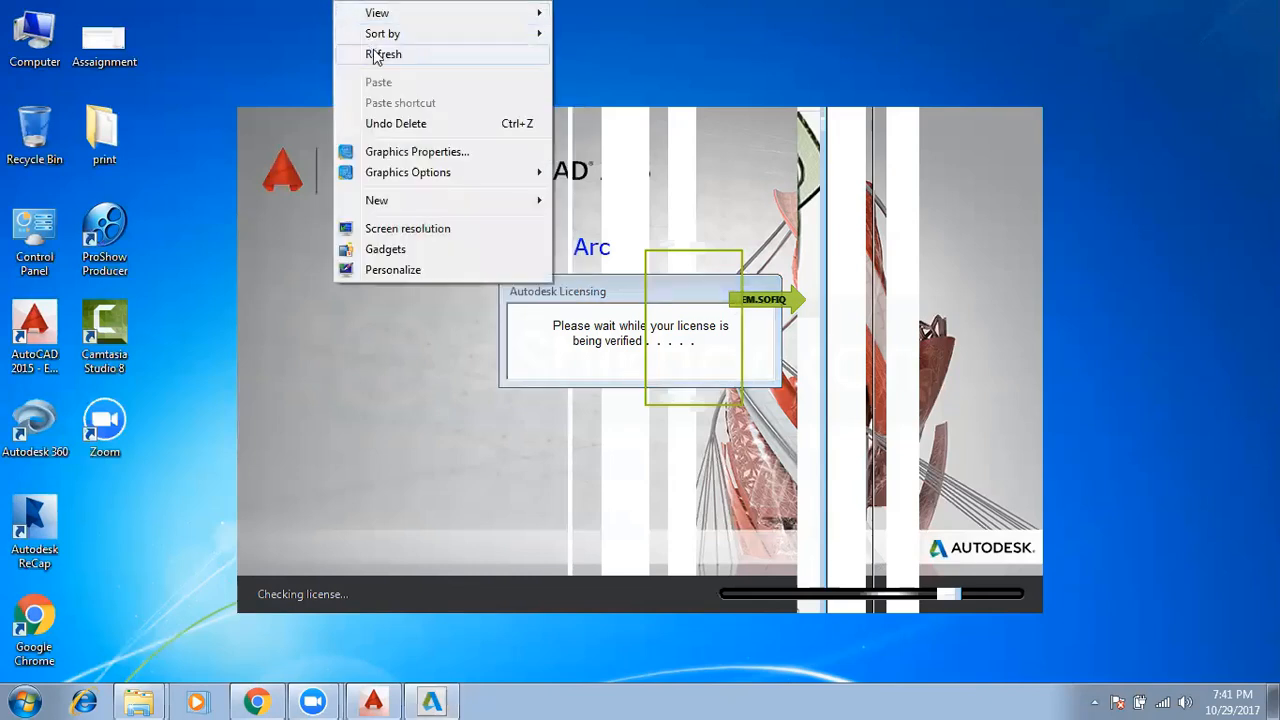
{"action": "left_click", "coordinate": [373, 54]}
{"action": "right_click", "coordinate": [372, 46]}
{"action": "left_click", "coordinate": [425, 106]}
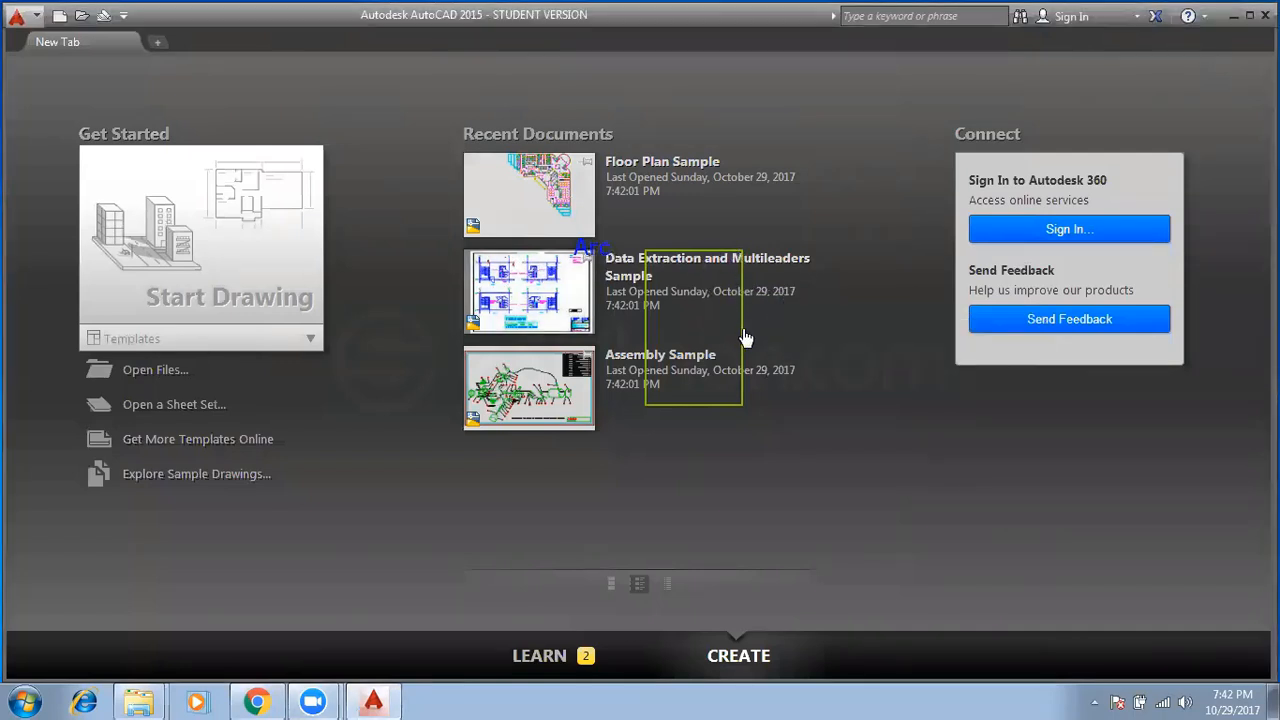
Start a new blank drawing and close the design feed palette covering the drawing area
{"action": "left_click", "coordinate": [180, 251]}
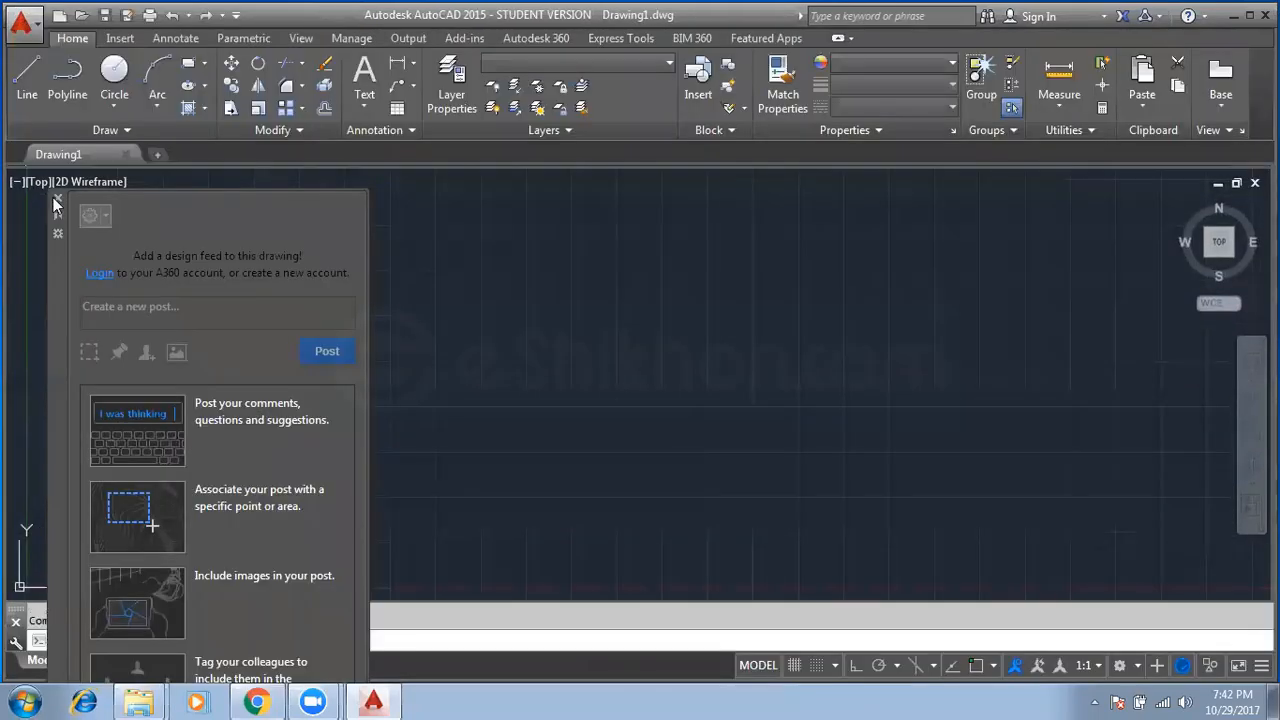
{"action": "left_click", "coordinate": [58, 201]}
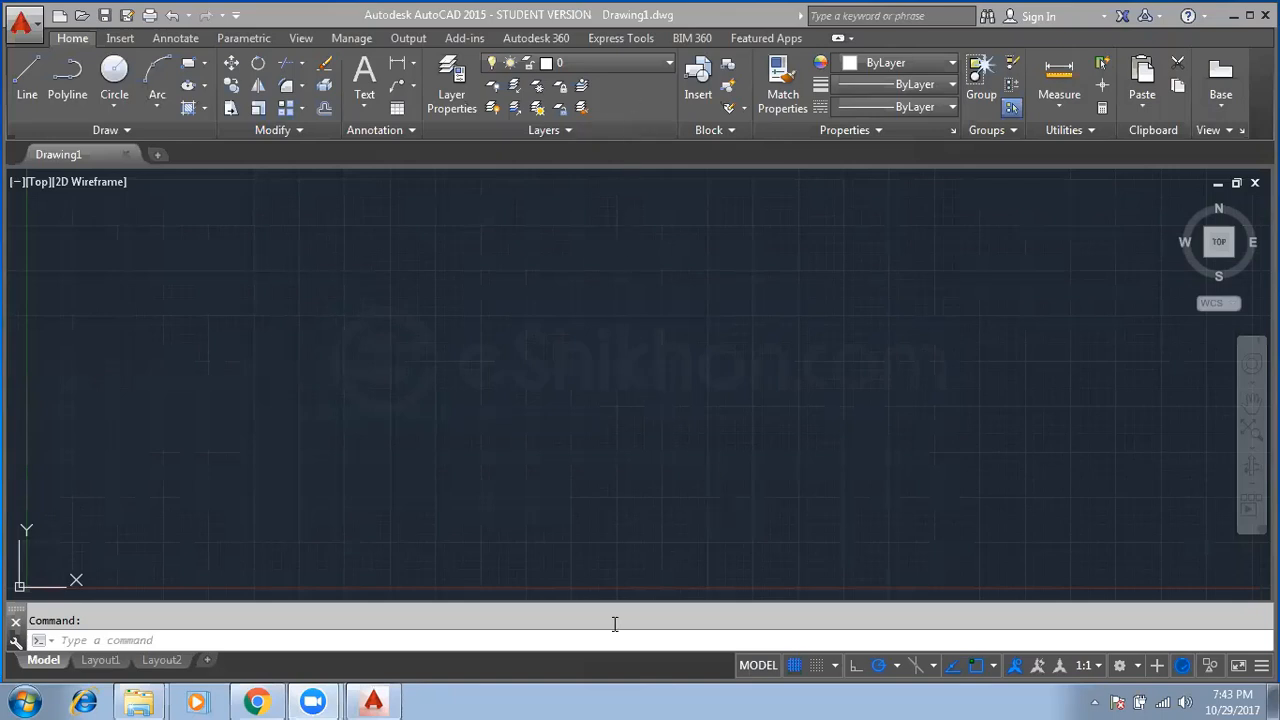
{"action": "right_click", "coordinate": [627, 94]}
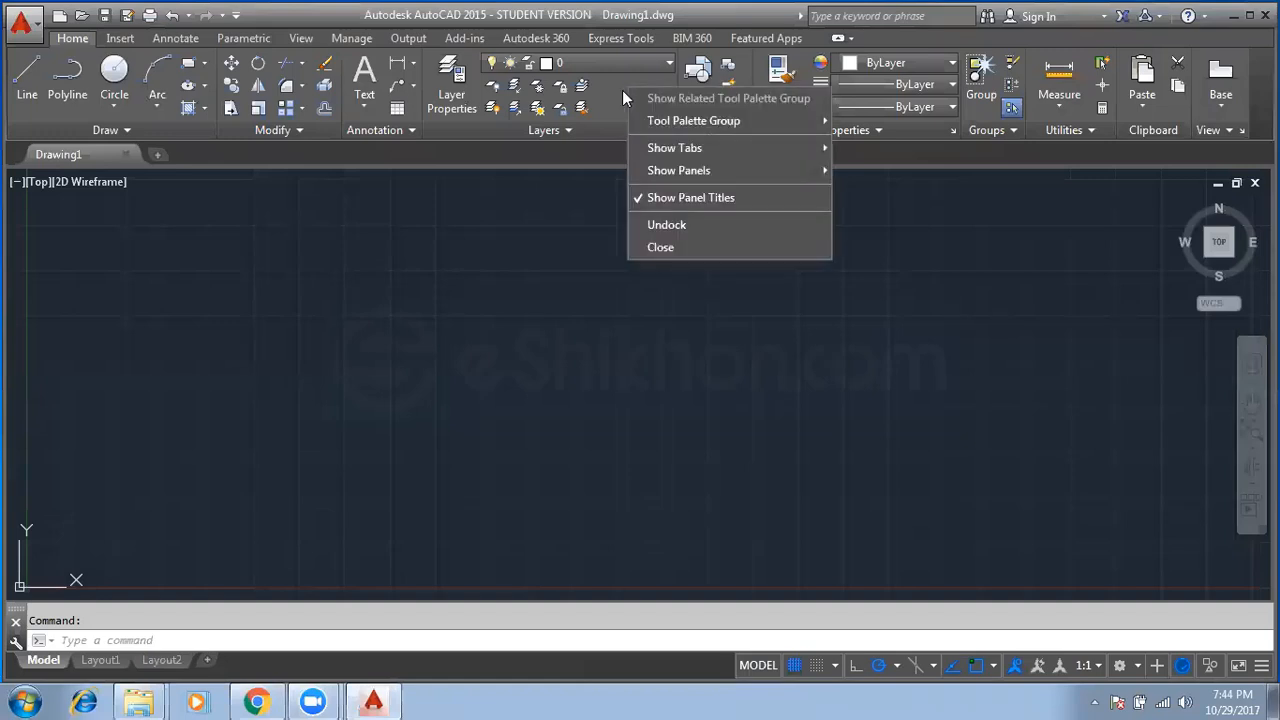
{"action": "left_click", "coordinate": [623, 91]}
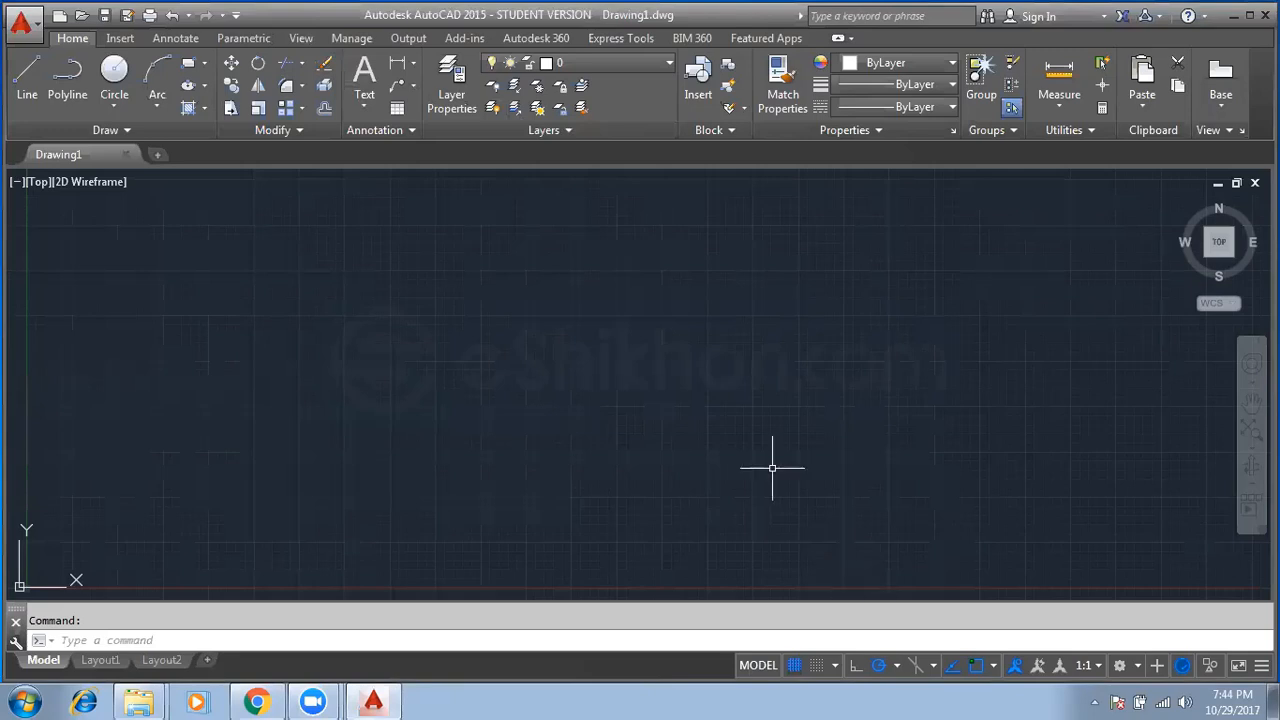
{"action": "left_click", "coordinate": [722, 238]}
{"action": "left_click", "coordinate": [455, 404]}
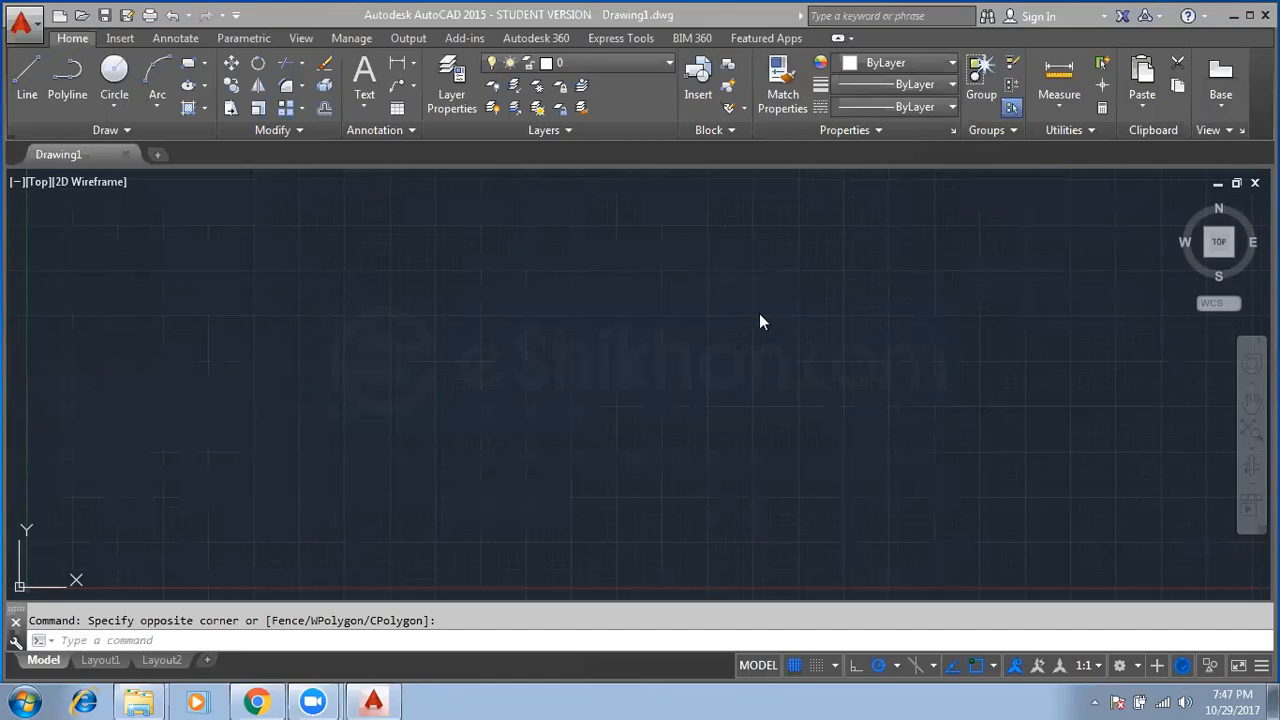
{"action": "right_click", "coordinate": [309, 13]}
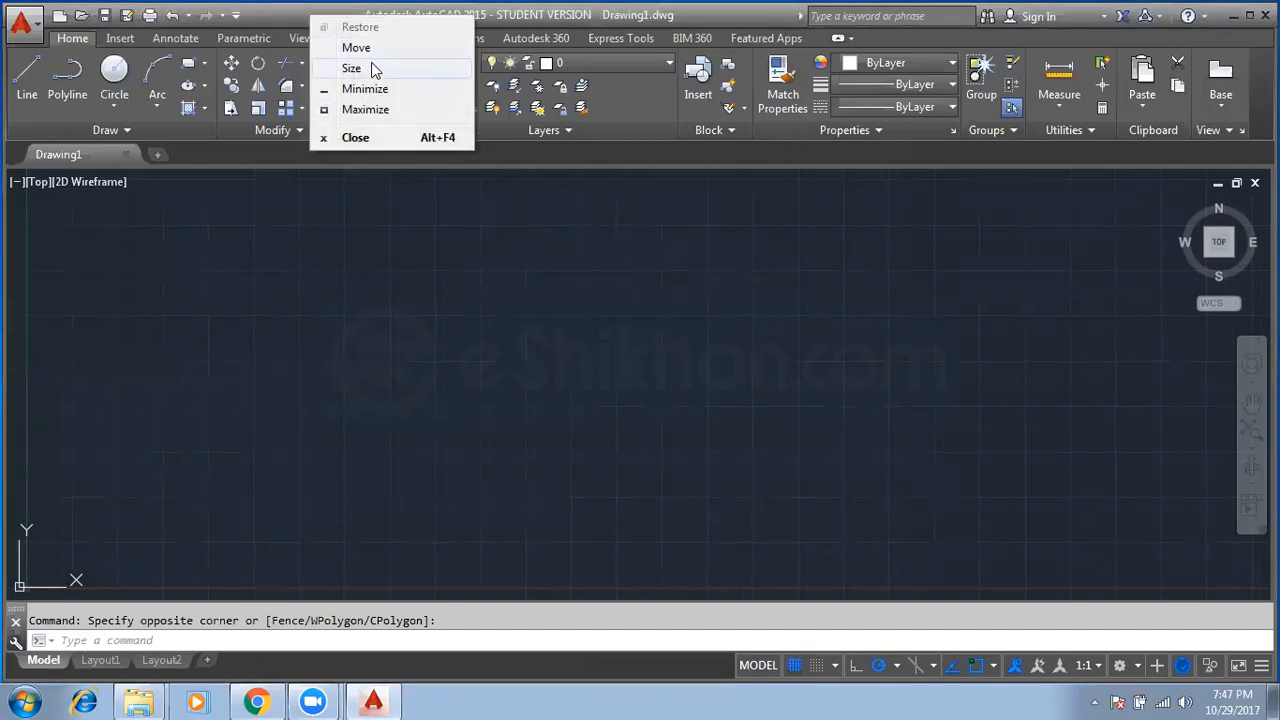
{"action": "left_click", "coordinate": [280, 307]}
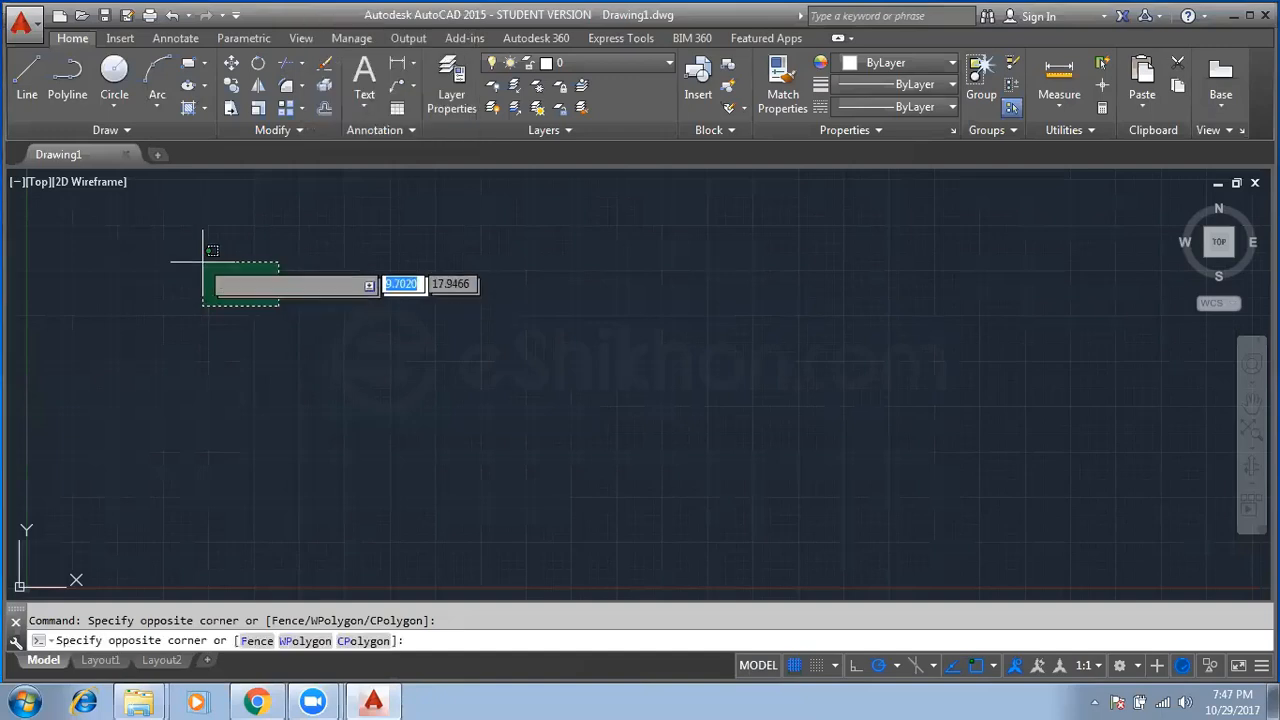
{"action": "left_click", "coordinate": [198, 255]}
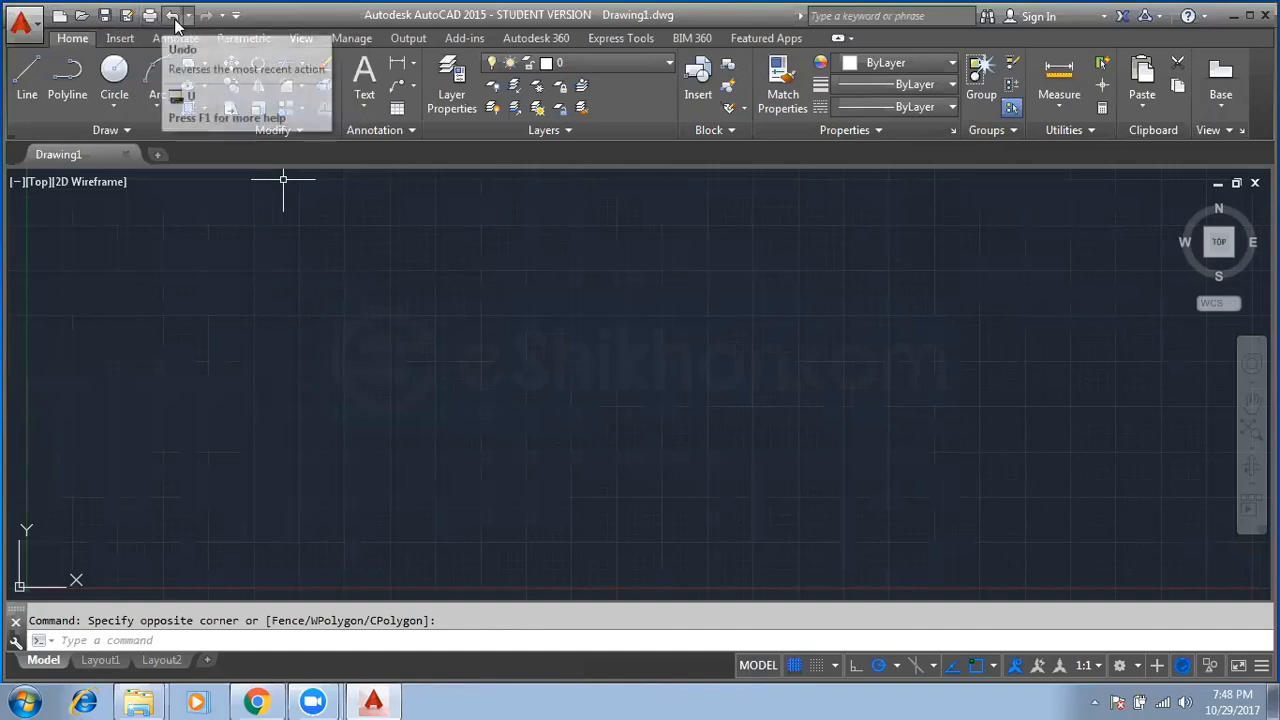
Show the classic menu bar above the ribbon and hide it again
{"action": "left_click", "coordinate": [237, 15]}
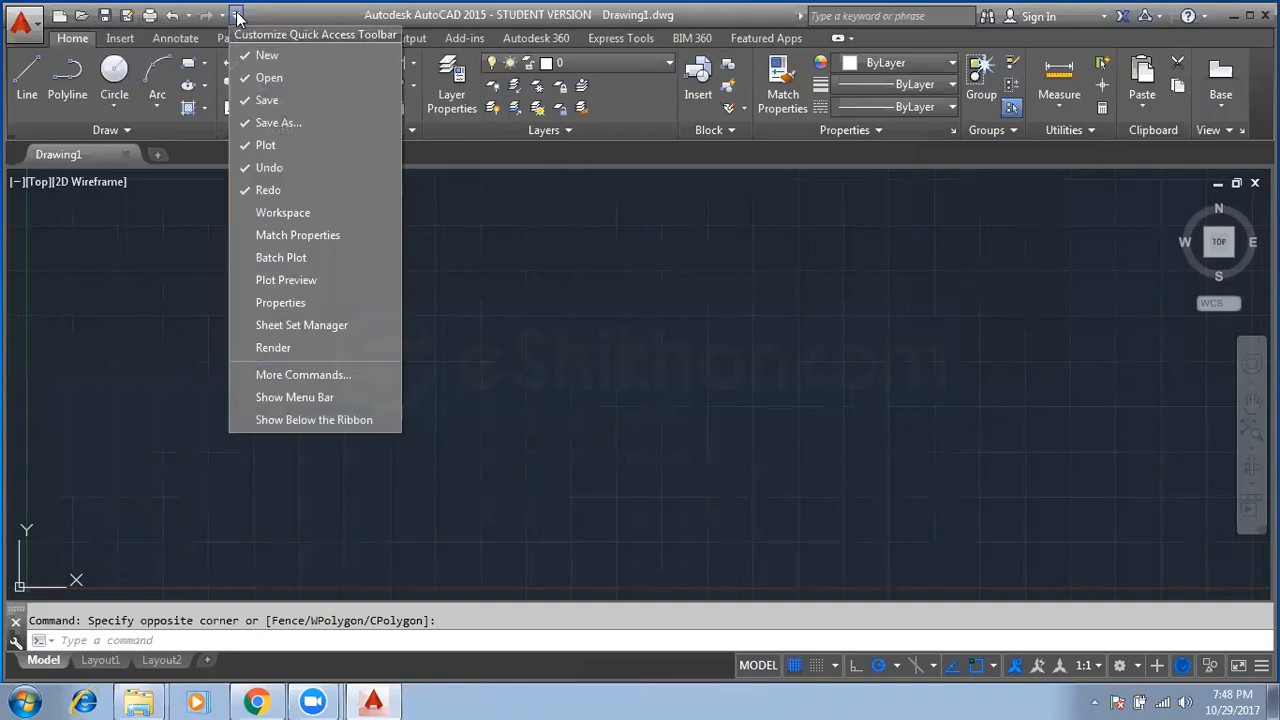
{"action": "left_click", "coordinate": [288, 397]}
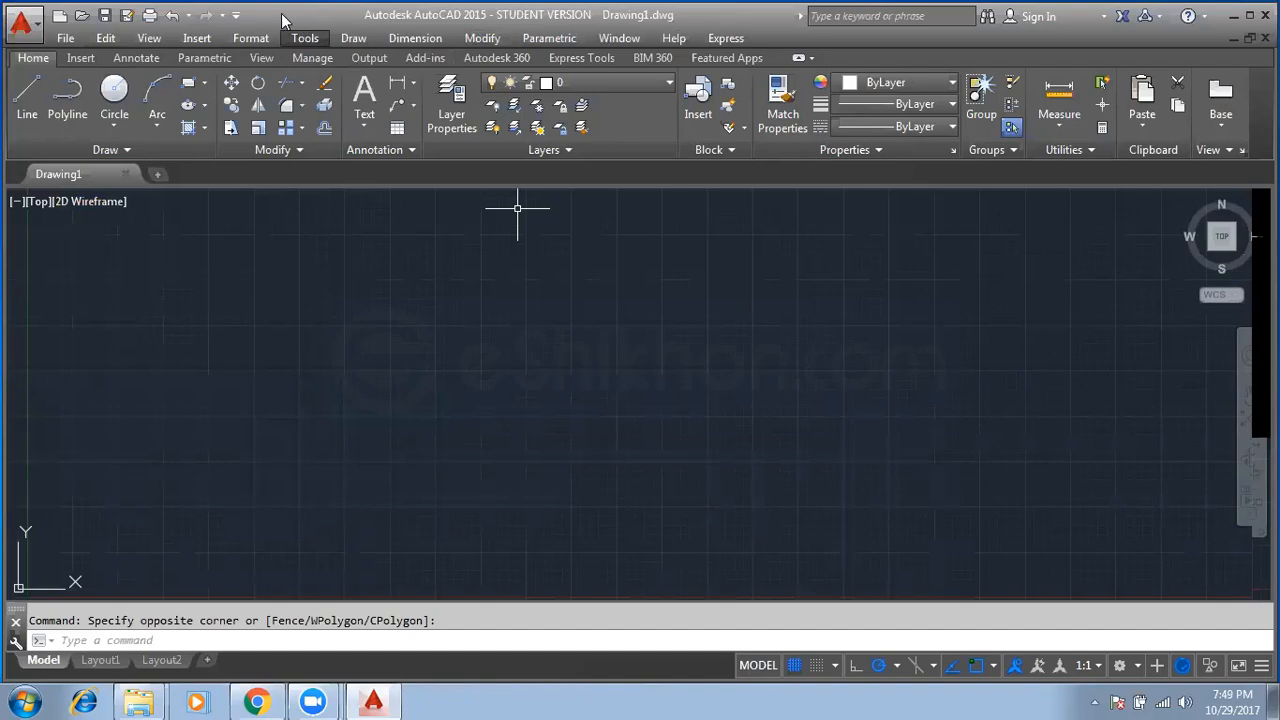
{"action": "left_click", "coordinate": [237, 16]}
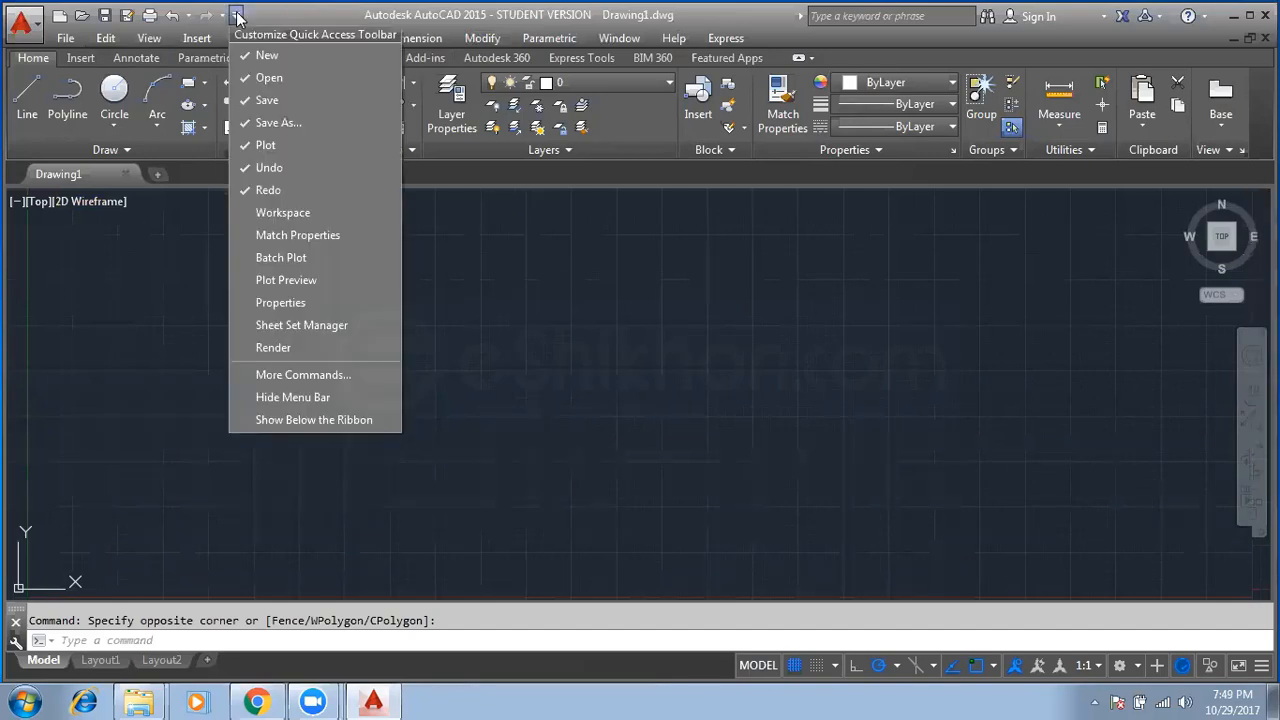
{"action": "left_click", "coordinate": [300, 398]}
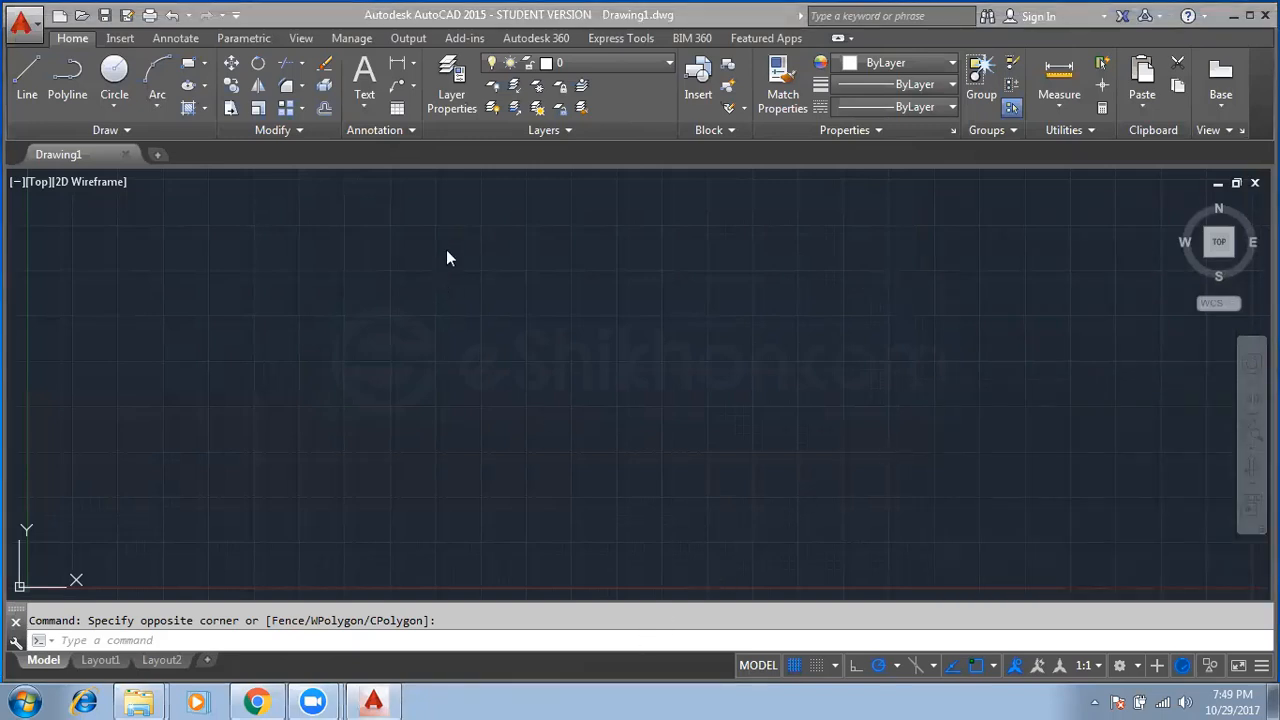
{"action": "left_click", "coordinate": [286, 207]}
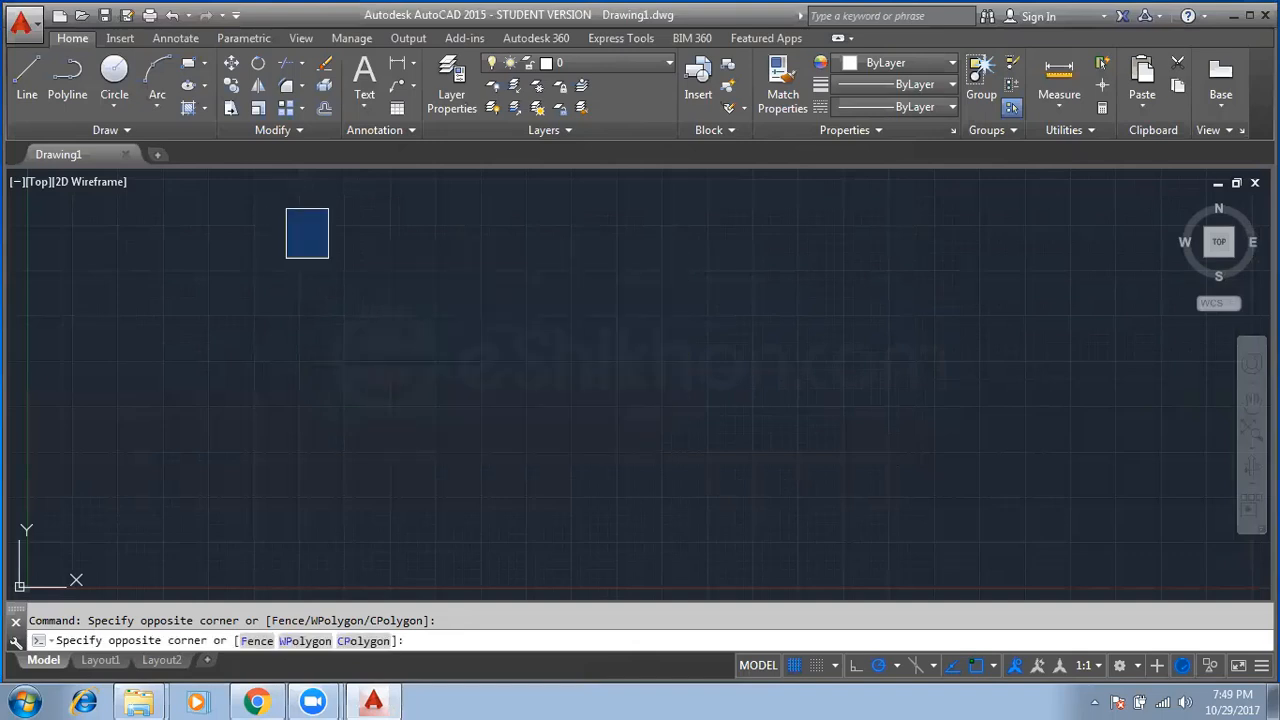
{"action": "left_click", "coordinate": [566, 434]}
{"action": "left_click", "coordinate": [706, 245]}
{"action": "left_click", "coordinate": [411, 433]}
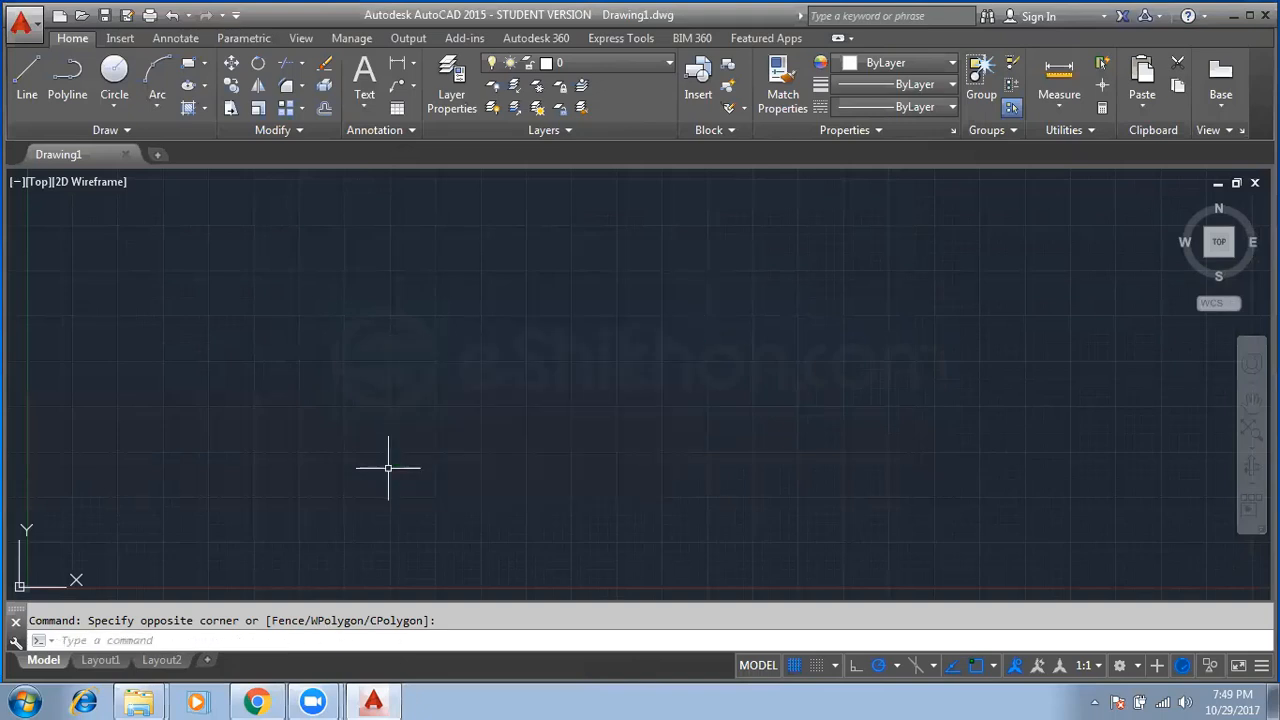
{"action": "left_click", "coordinate": [603, 304]}
{"action": "left_click", "coordinate": [240, 520]}
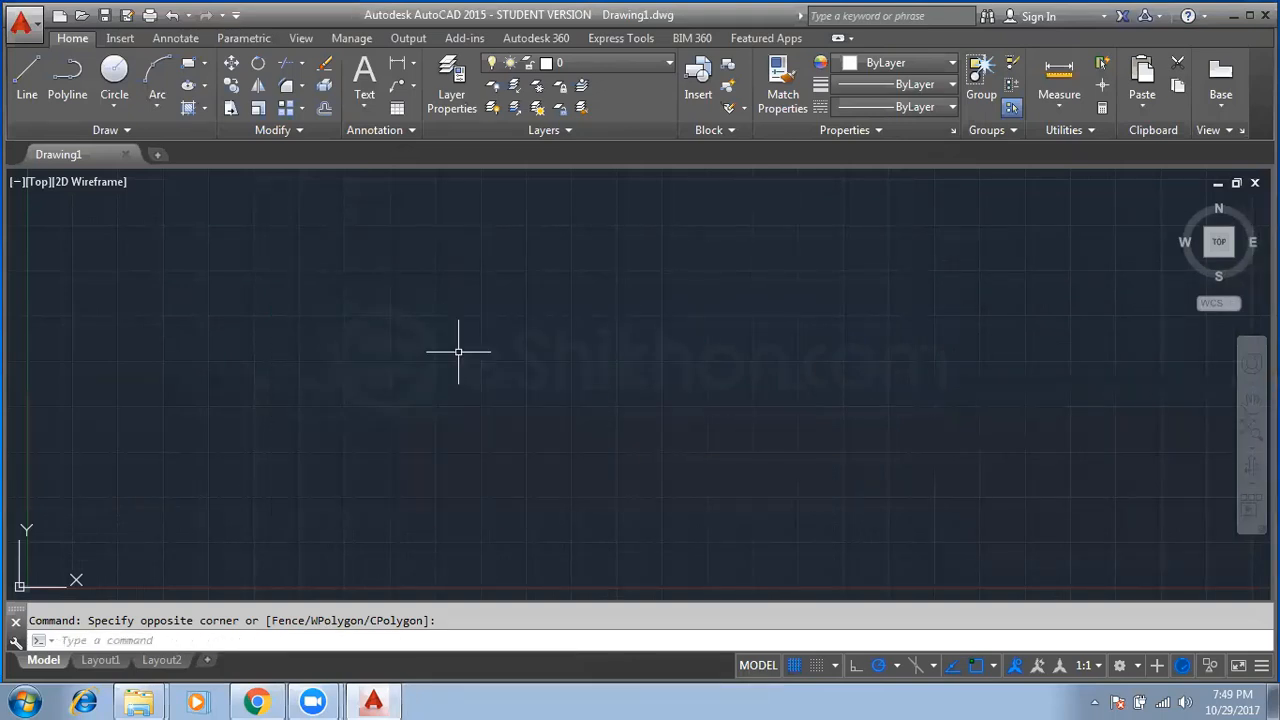
{"action": "scroll", "coordinate": [458, 352], "scroll_direction": "down", "scroll_amount": 6}
{"action": "scroll", "coordinate": [458, 352], "scroll_direction": "up", "scroll_amount": 8}
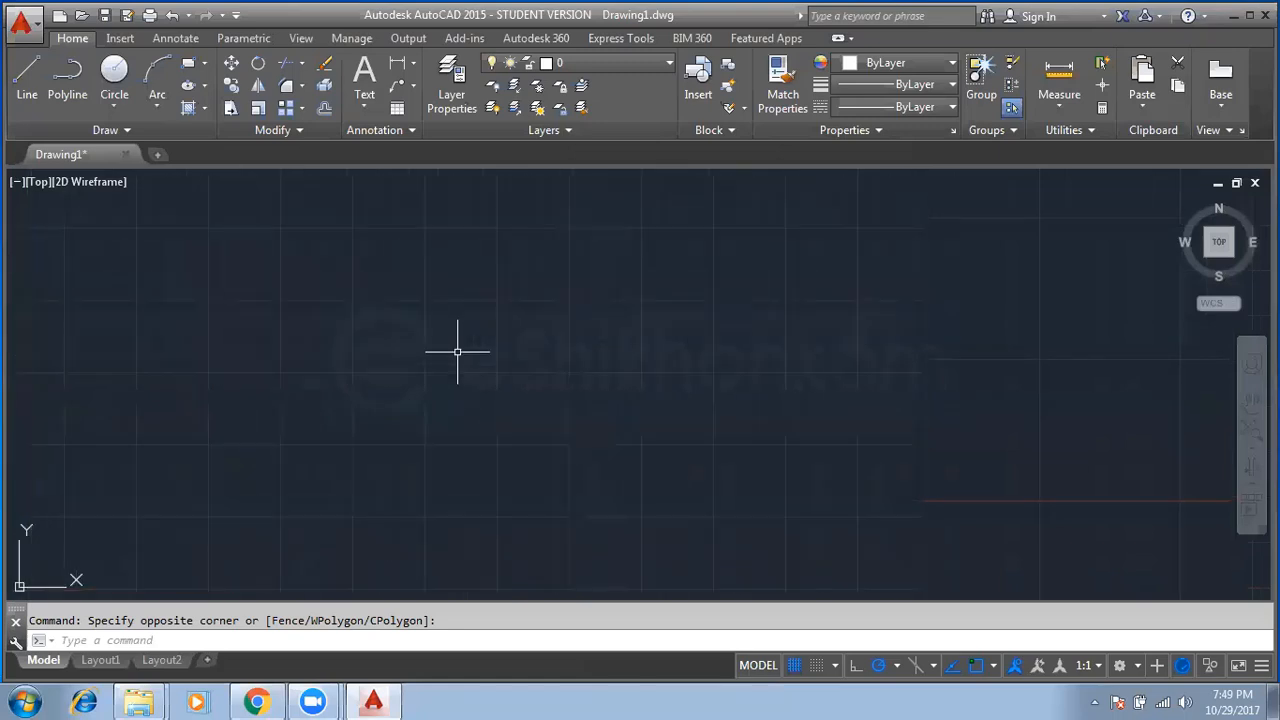
{"action": "left_click", "coordinate": [634, 255]}
{"action": "left_click", "coordinate": [324, 468]}
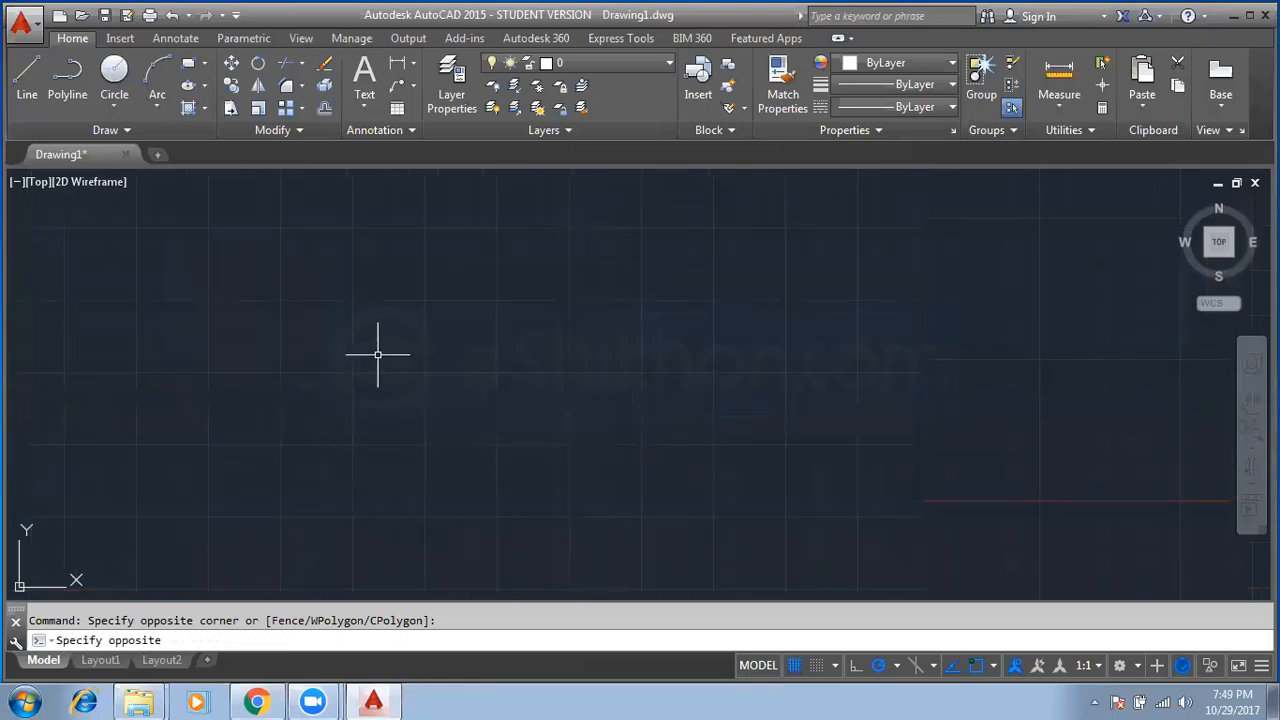
{"action": "left_click", "coordinate": [353, 228]}
{"action": "left_click", "coordinate": [657, 506]}
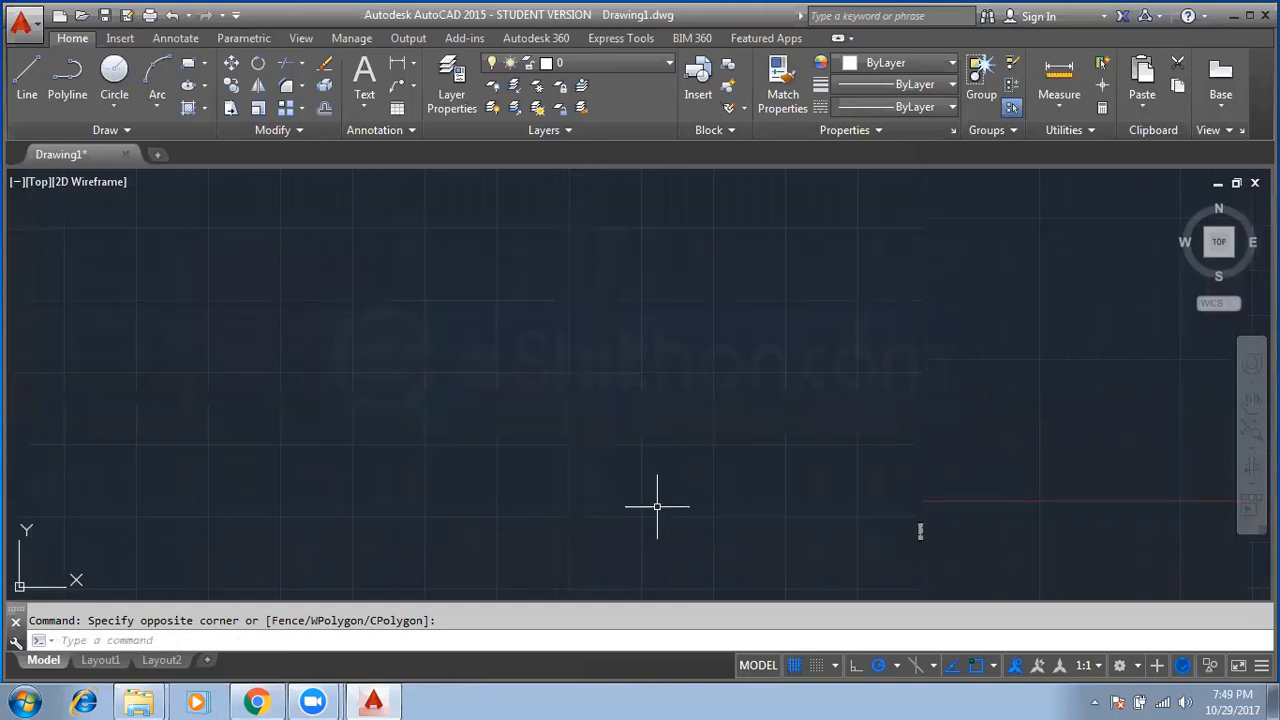
{"action": "left_click", "coordinate": [785, 226]}
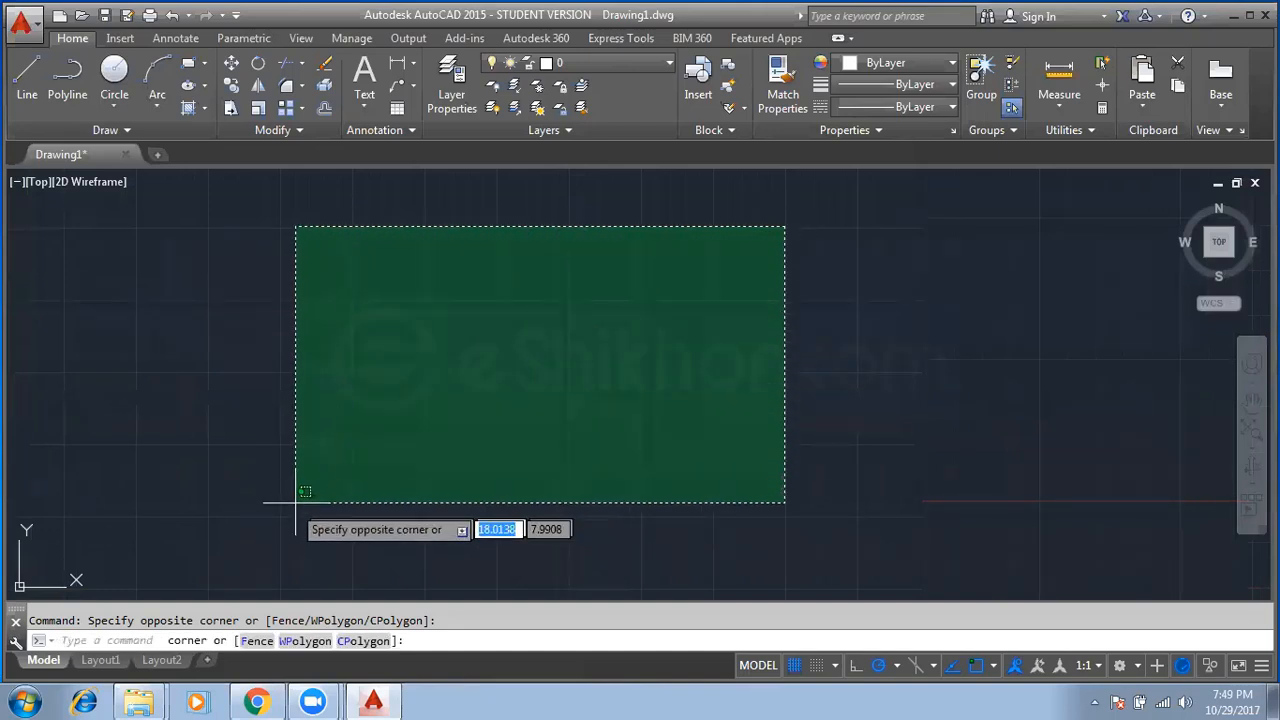
{"action": "left_click", "coordinate": [285, 528]}
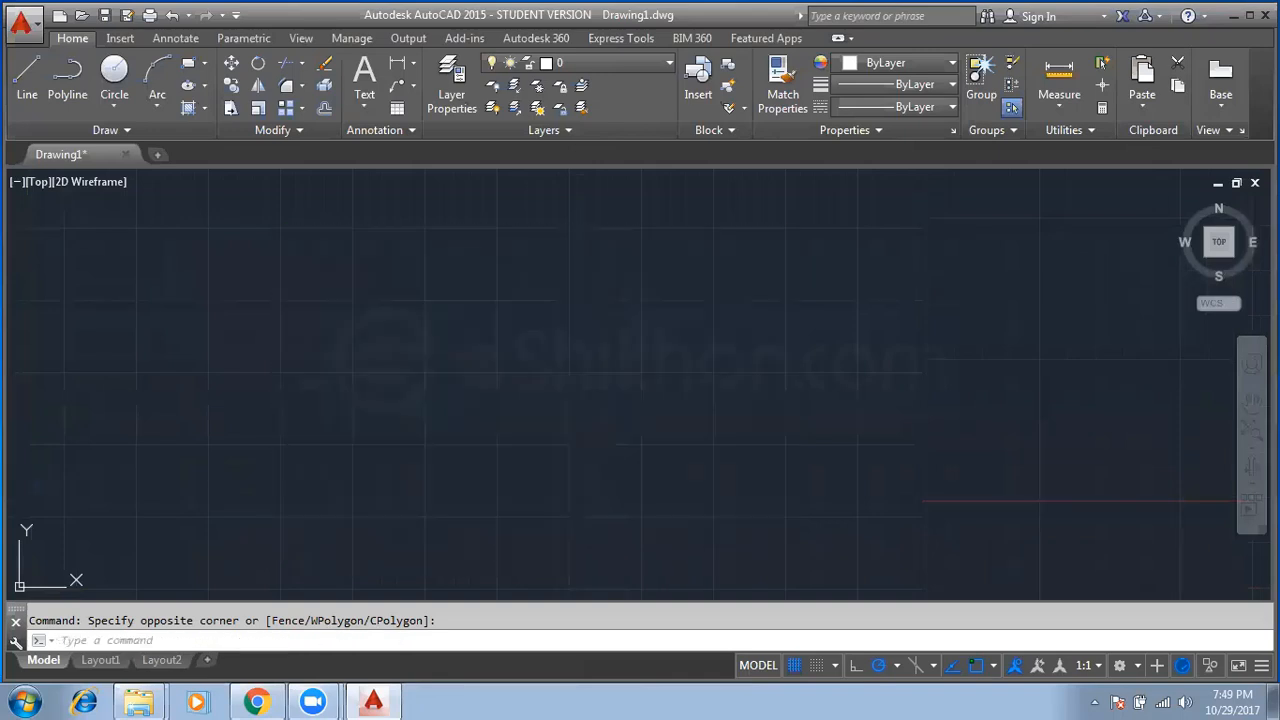
{"action": "left_click", "coordinate": [278, 222]}
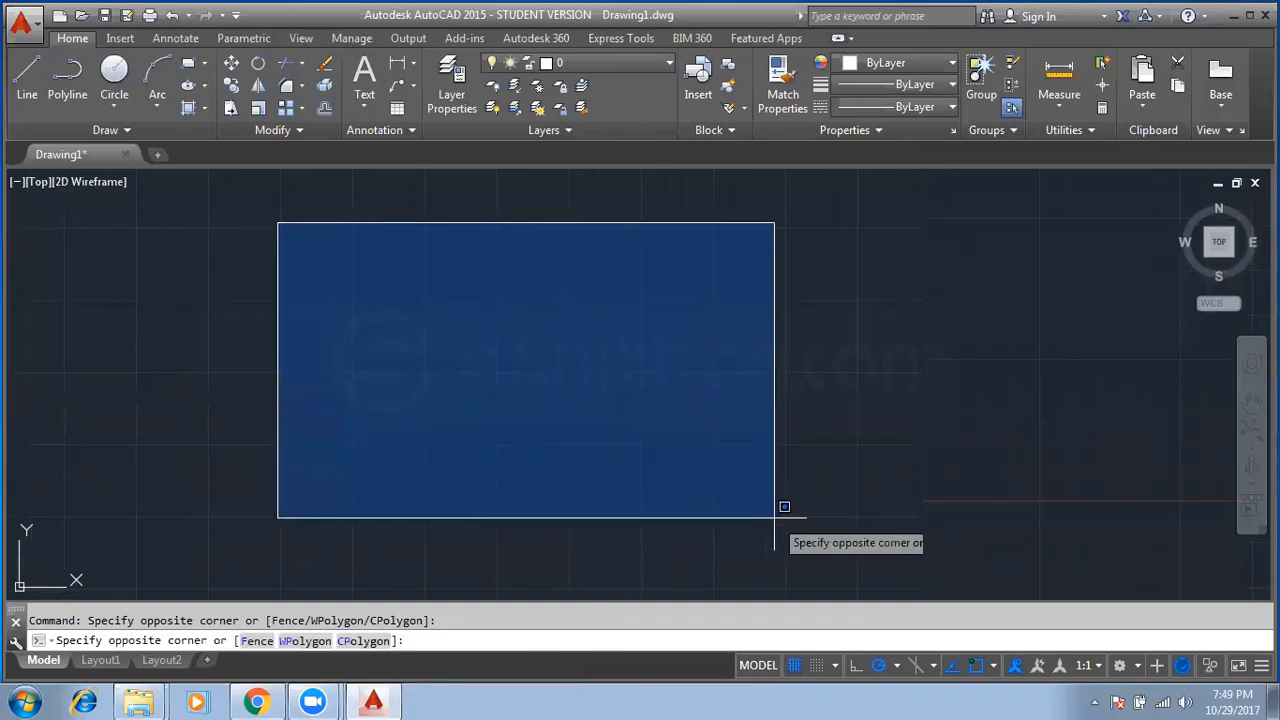
{"action": "left_click", "coordinate": [774, 517]}
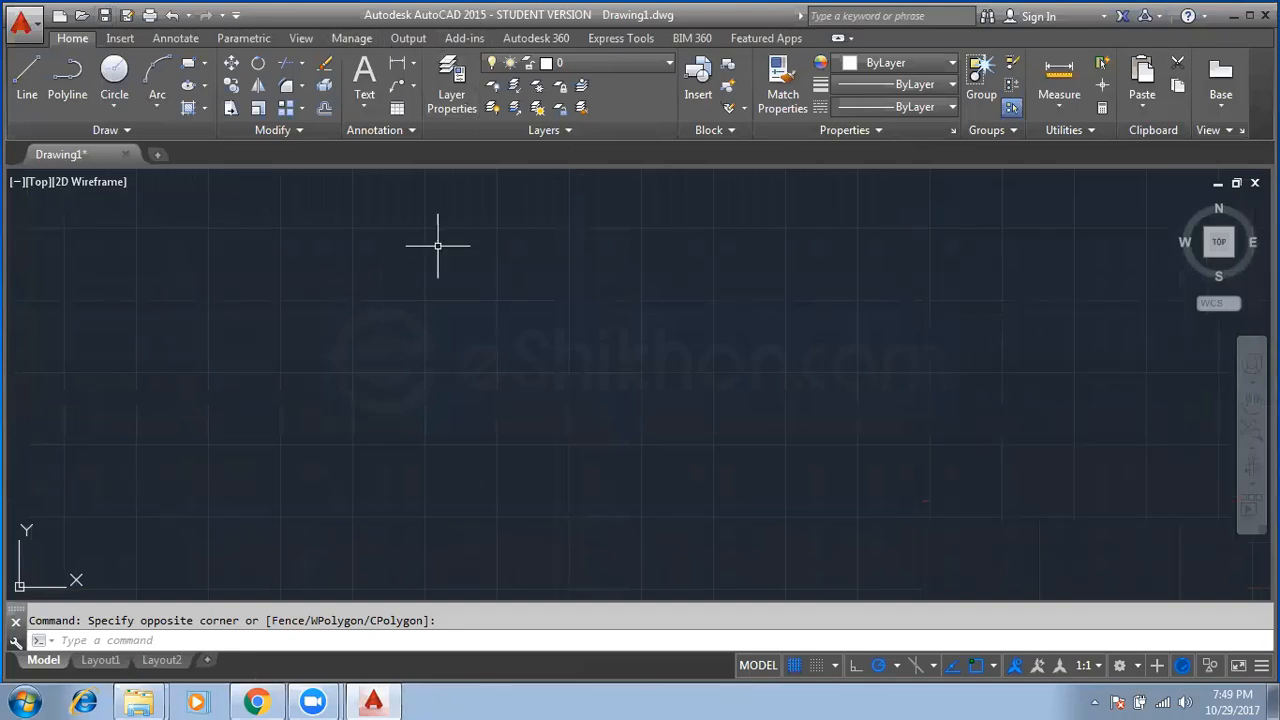
{"action": "left_click", "coordinate": [279, 227]}
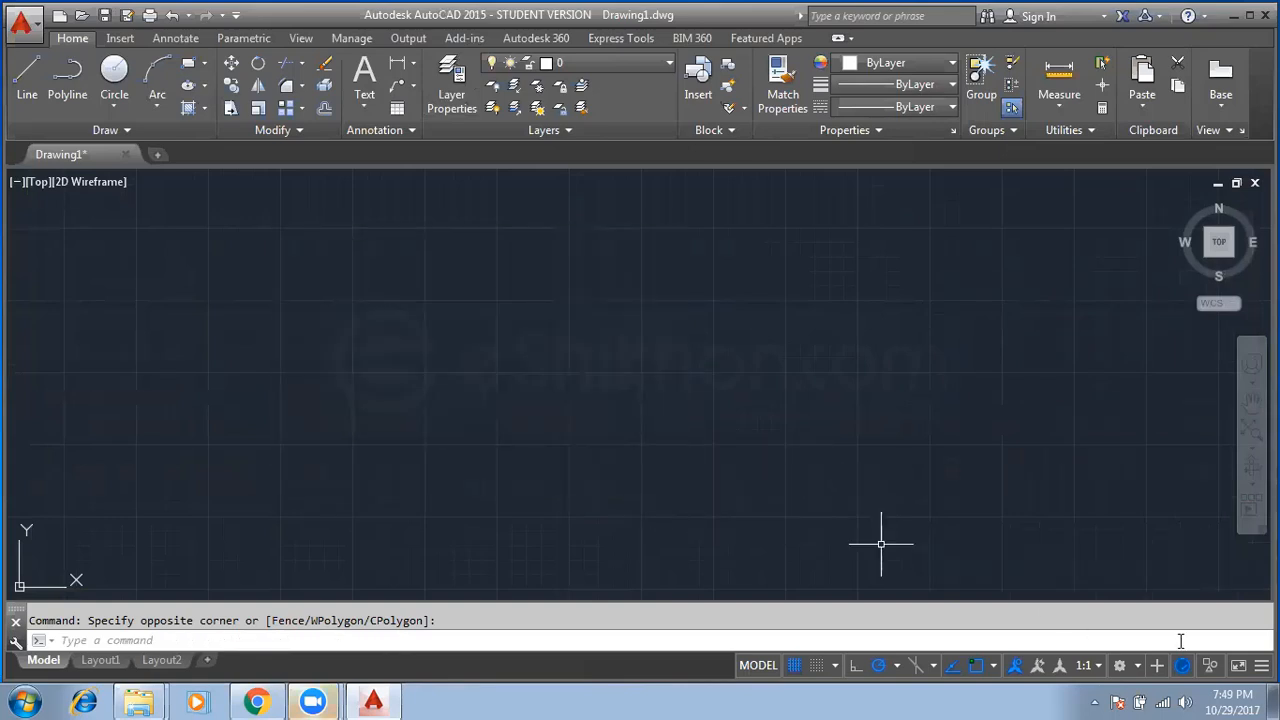
{"action": "left_click", "coordinate": [304, 299]}
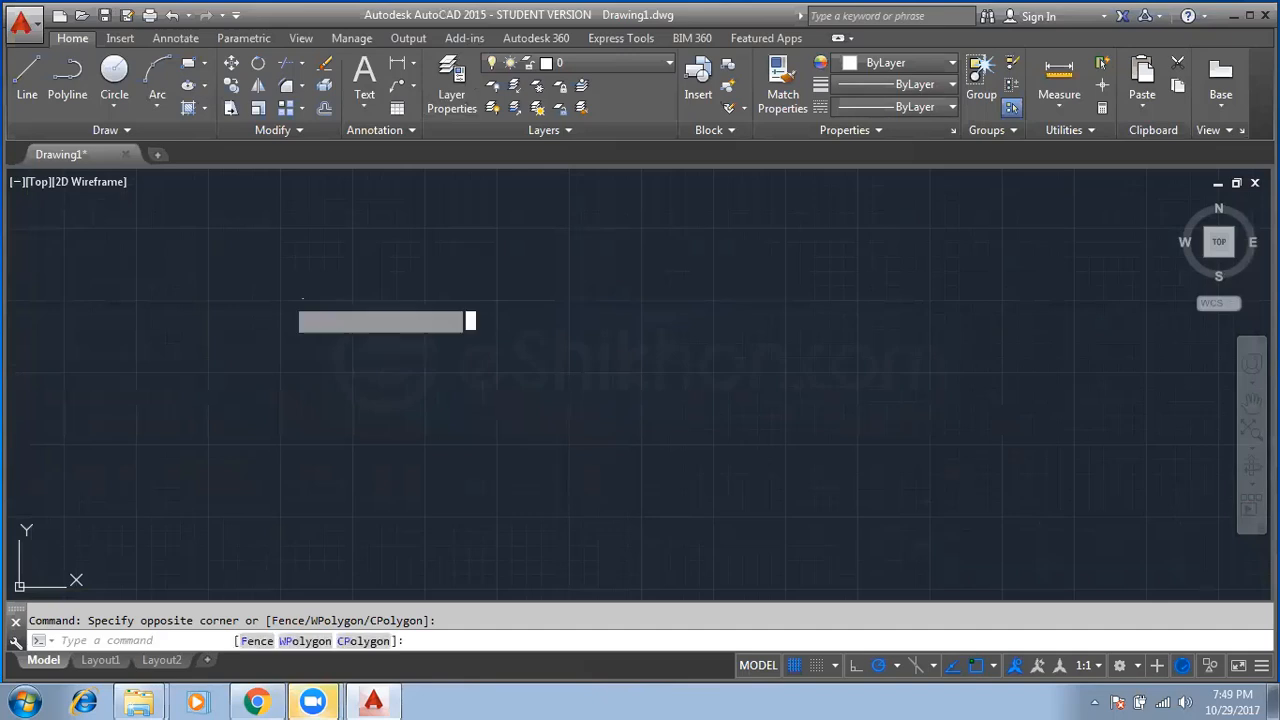
{"action": "left_click", "coordinate": [180, 407]}
{"action": "left_click", "coordinate": [286, 300]}
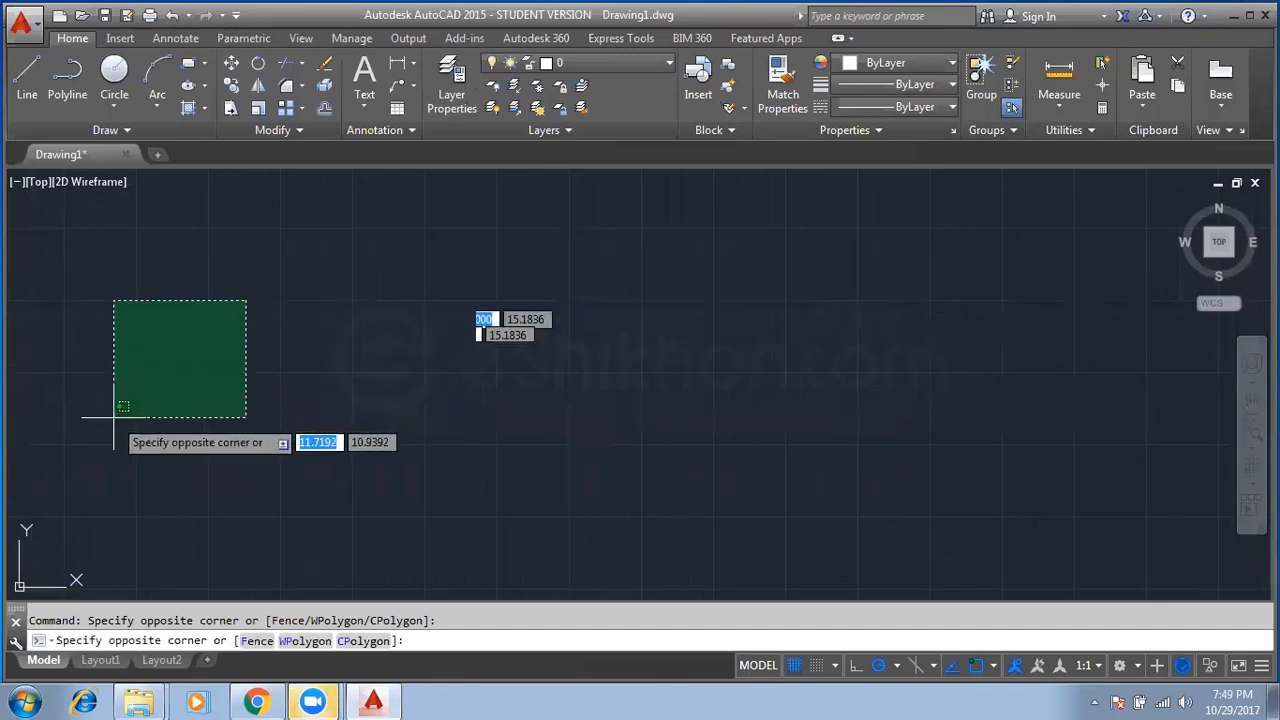
{"action": "left_click", "coordinate": [122, 430]}
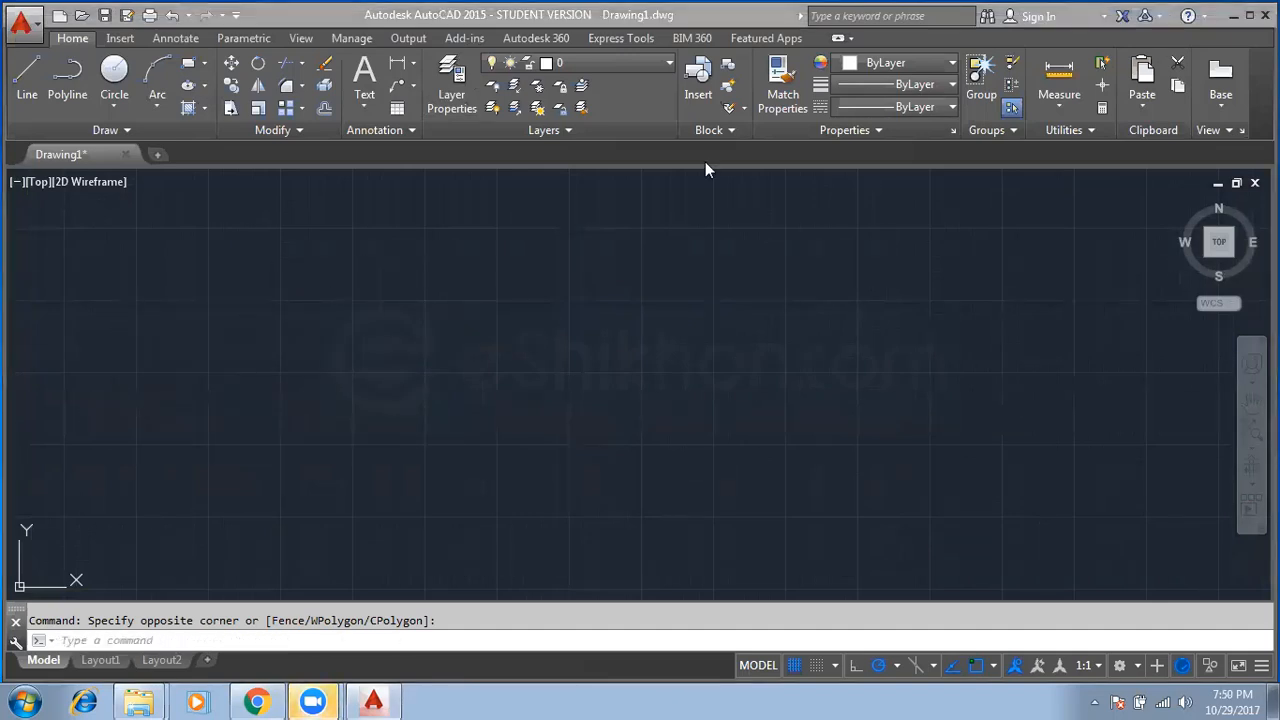
{"action": "left_click", "coordinate": [817, 241]}
{"action": "left_click", "coordinate": [394, 410]}
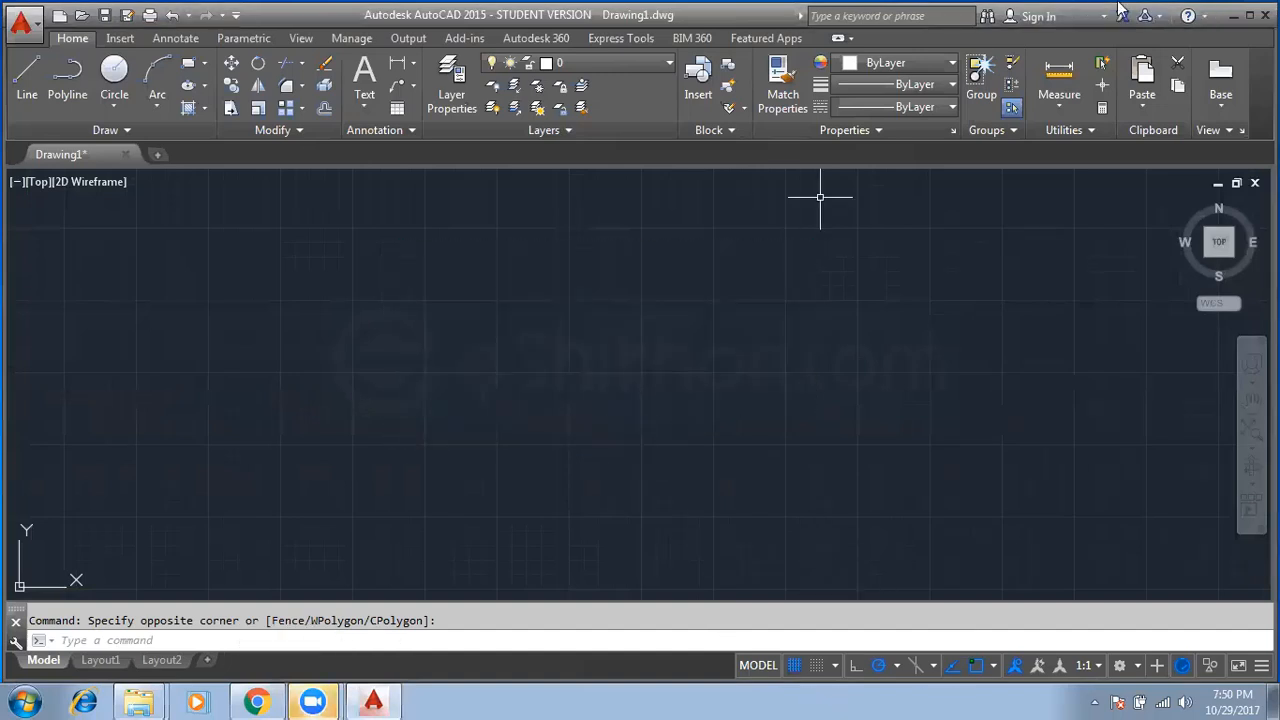
Maximize the program window so that it fills the whole screen
{"action": "left_click", "coordinate": [1250, 15]}
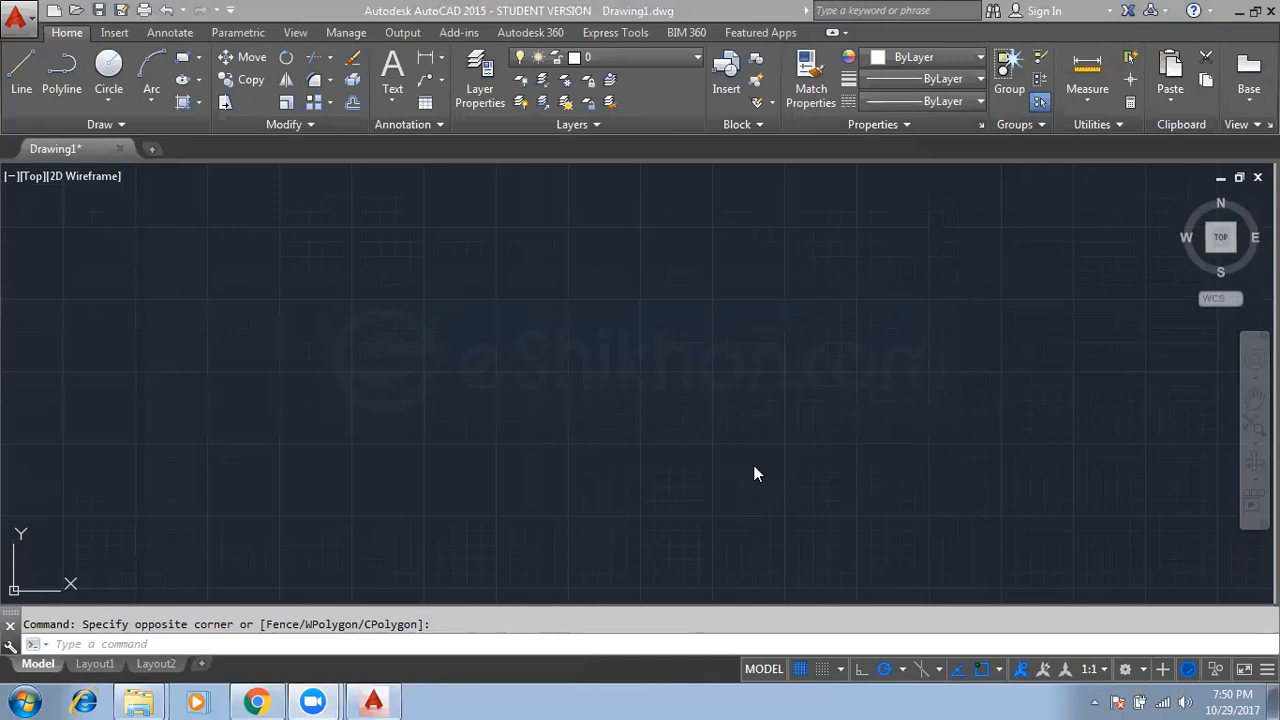
{"action": "left_click", "coordinate": [704, 250]}
{"action": "left_click", "coordinate": [306, 479]}
{"action": "left_click", "coordinate": [315, 269]}
{"action": "left_click", "coordinate": [673, 495]}
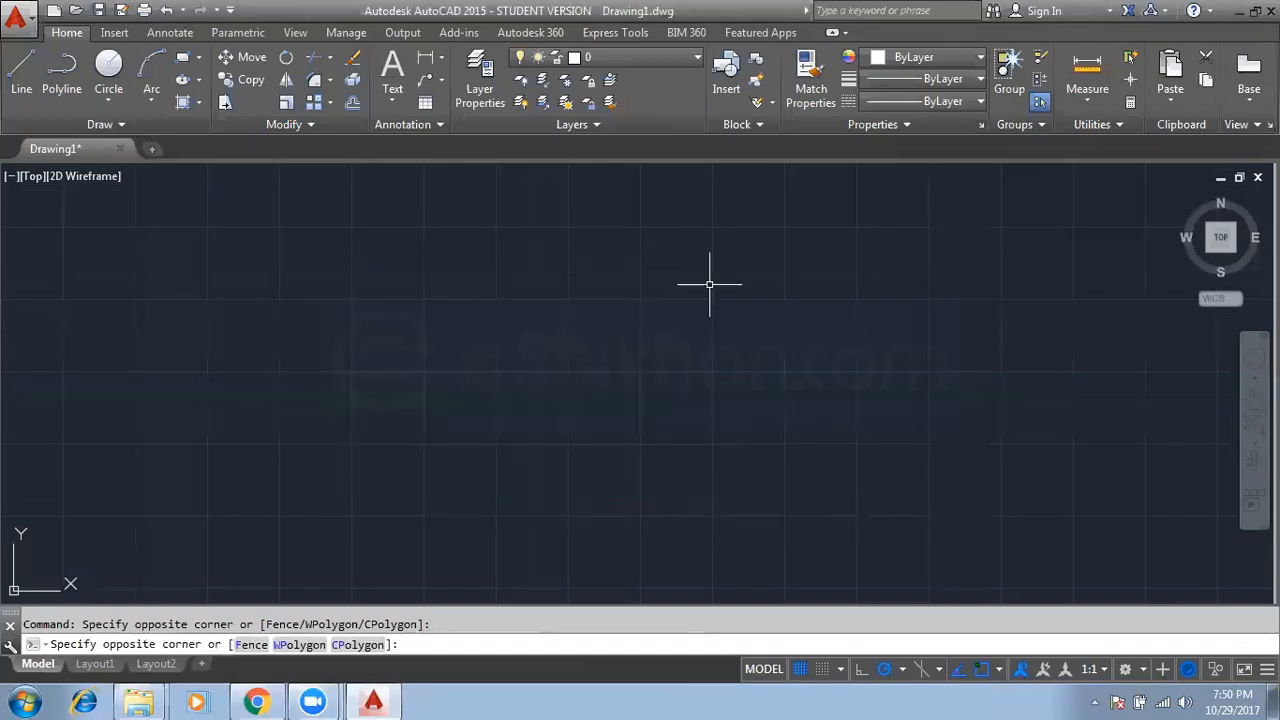
{"action": "left_click", "coordinate": [723, 255]}
{"action": "left_click", "coordinate": [388, 455]}
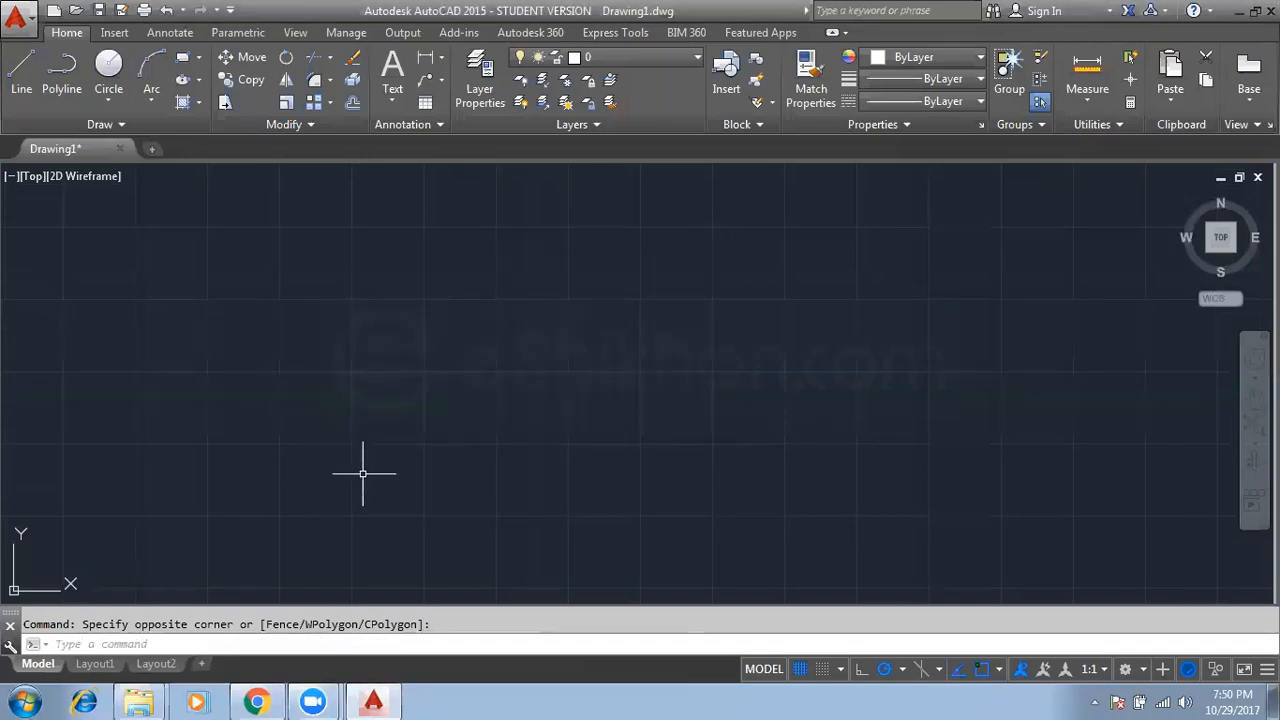
{"action": "left_click", "coordinate": [626, 246]}
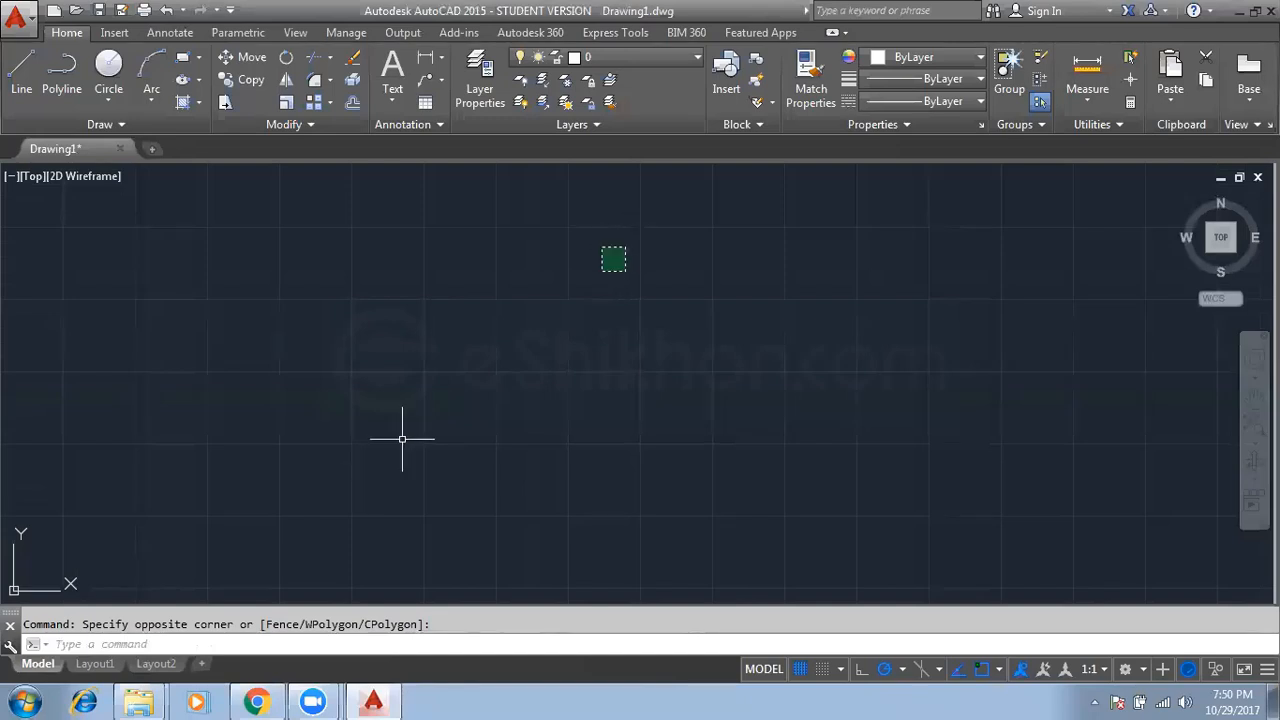
{"action": "left_click", "coordinate": [367, 482]}
{"action": "left_click", "coordinate": [285, 240]}
{"action": "left_click", "coordinate": [425, 433]}
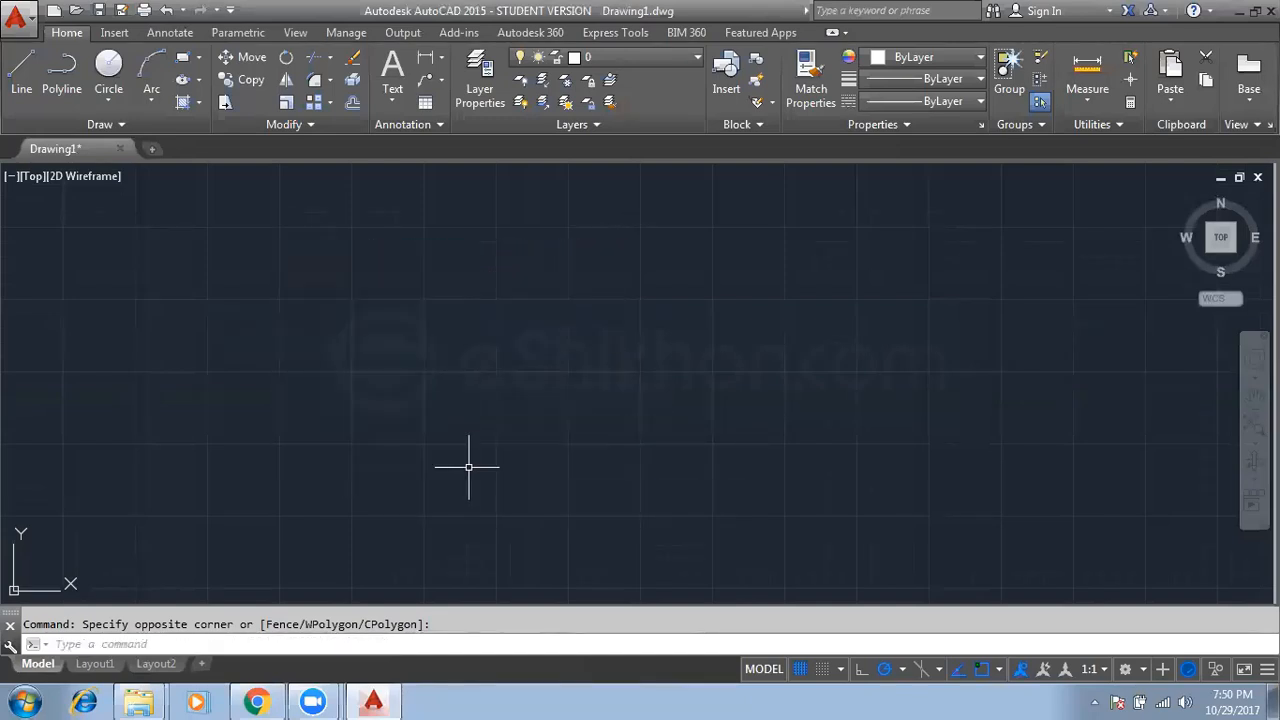
{"action": "left_click", "coordinate": [654, 229]}
{"action": "left_click", "coordinate": [299, 490]}
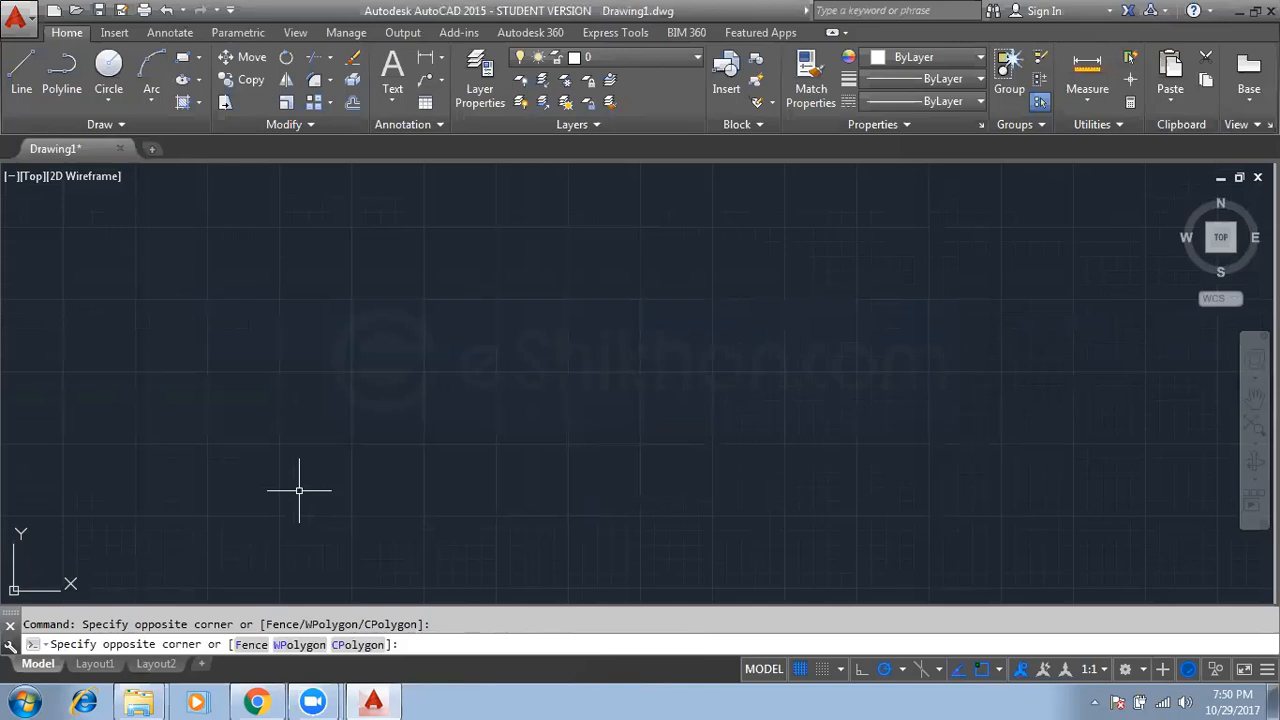
{"action": "left_click", "coordinate": [277, 221]}
{"action": "left_click", "coordinate": [665, 481]}
{"action": "left_click", "coordinate": [752, 235]}
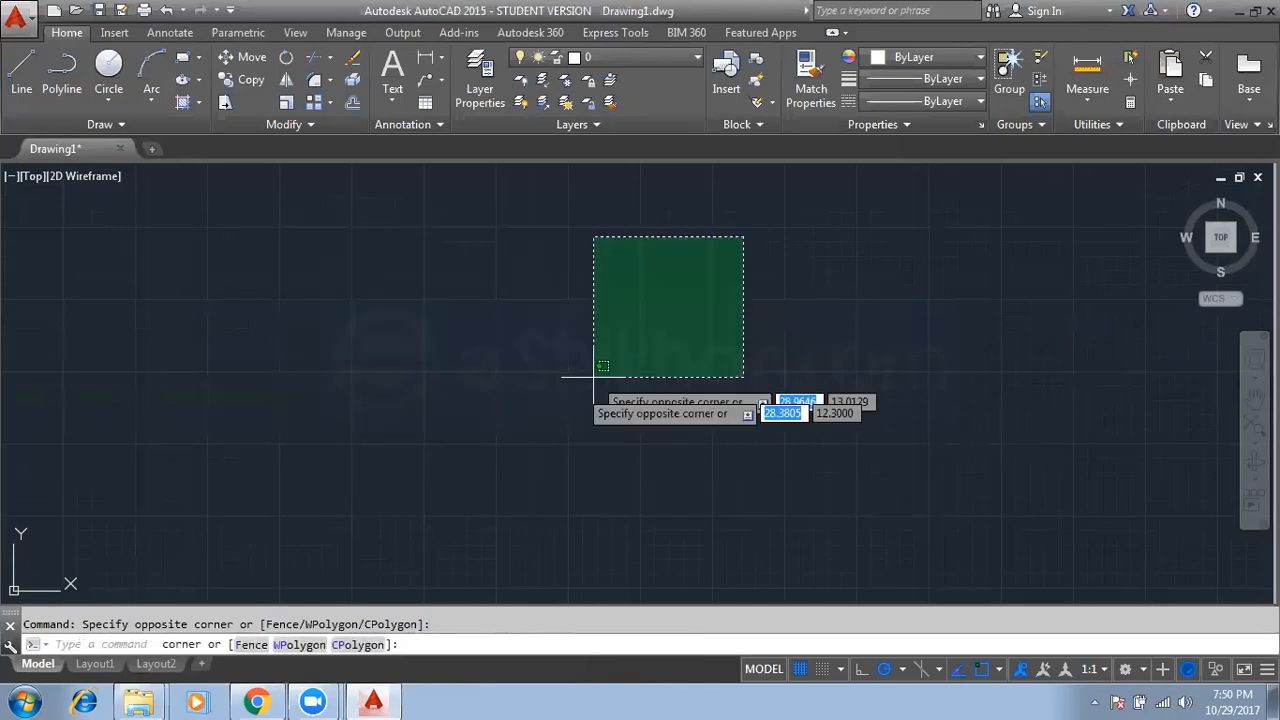
{"action": "left_click", "coordinate": [430, 475]}
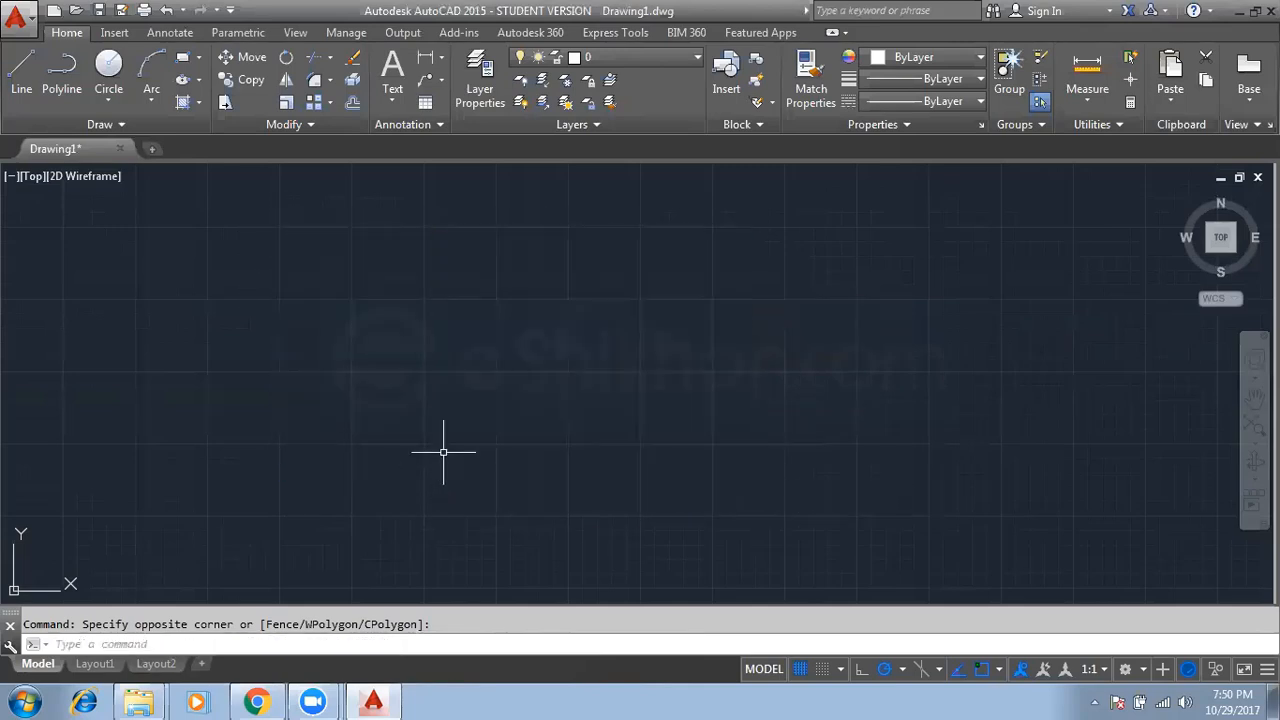
{"action": "left_click", "coordinate": [660, 229]}
{"action": "left_click", "coordinate": [354, 466]}
{"action": "left_click", "coordinate": [317, 214]}
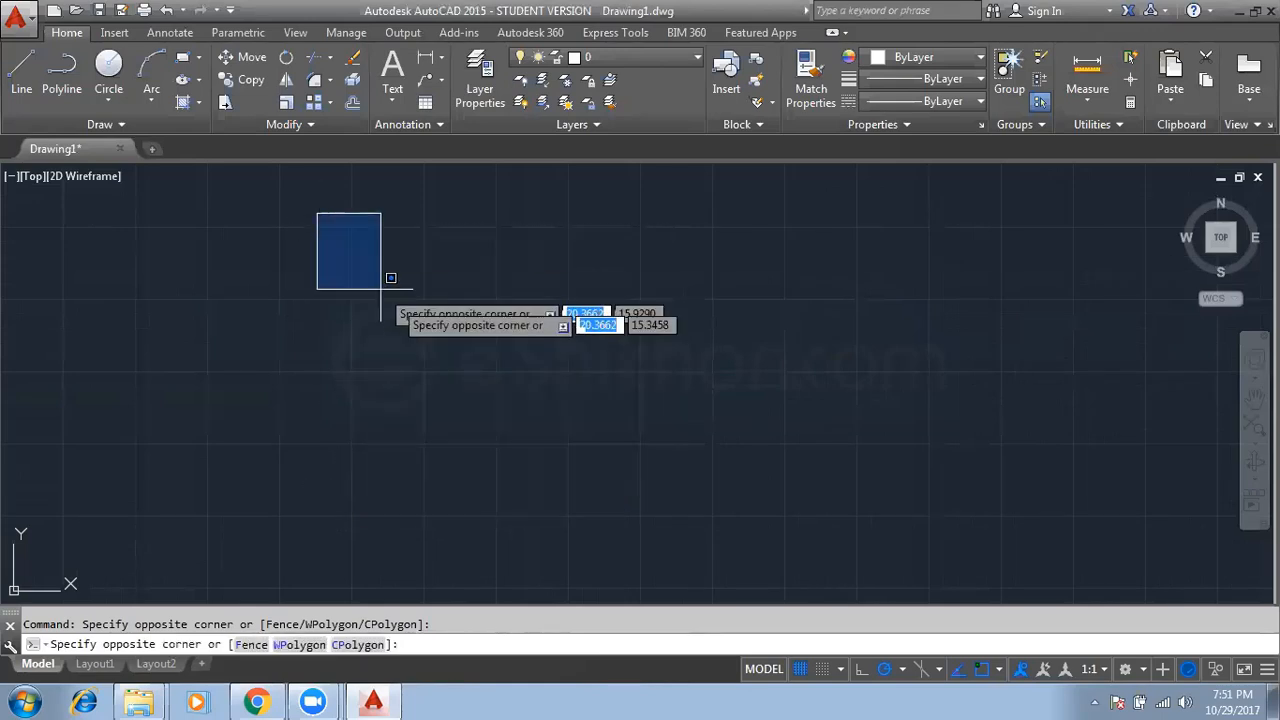
{"action": "left_click", "coordinate": [608, 470]}
{"action": "left_click", "coordinate": [724, 212]}
{"action": "left_click", "coordinate": [250, 483]}
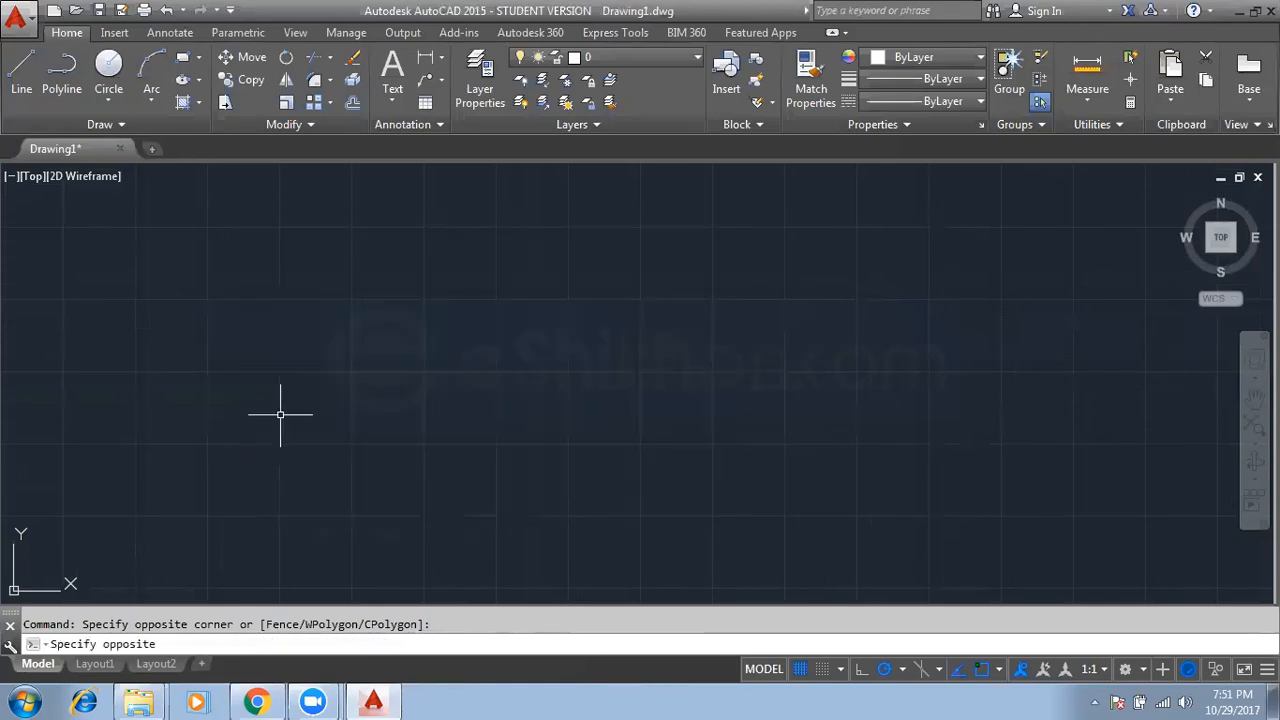
{"action": "left_click", "coordinate": [337, 231]}
{"action": "left_click", "coordinate": [470, 460]}
{"action": "left_click", "coordinate": [710, 224]}
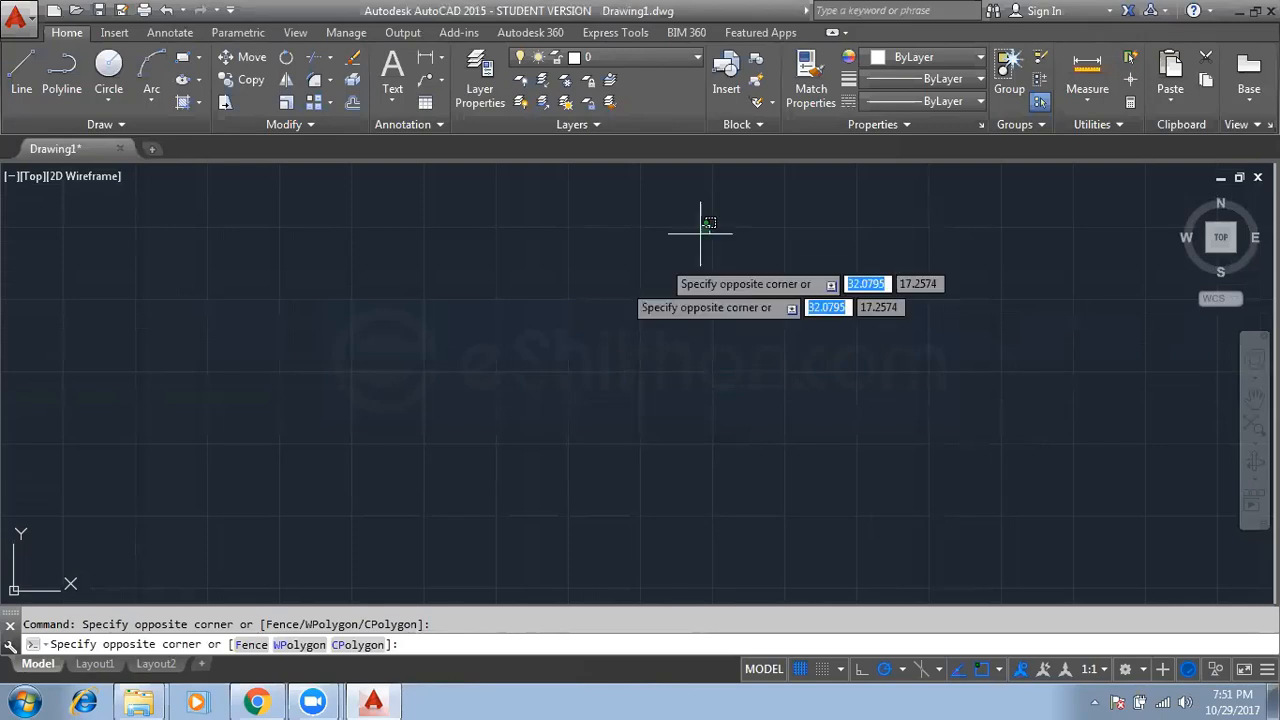
{"action": "left_click", "coordinate": [214, 518]}
{"action": "left_click", "coordinate": [208, 227]}
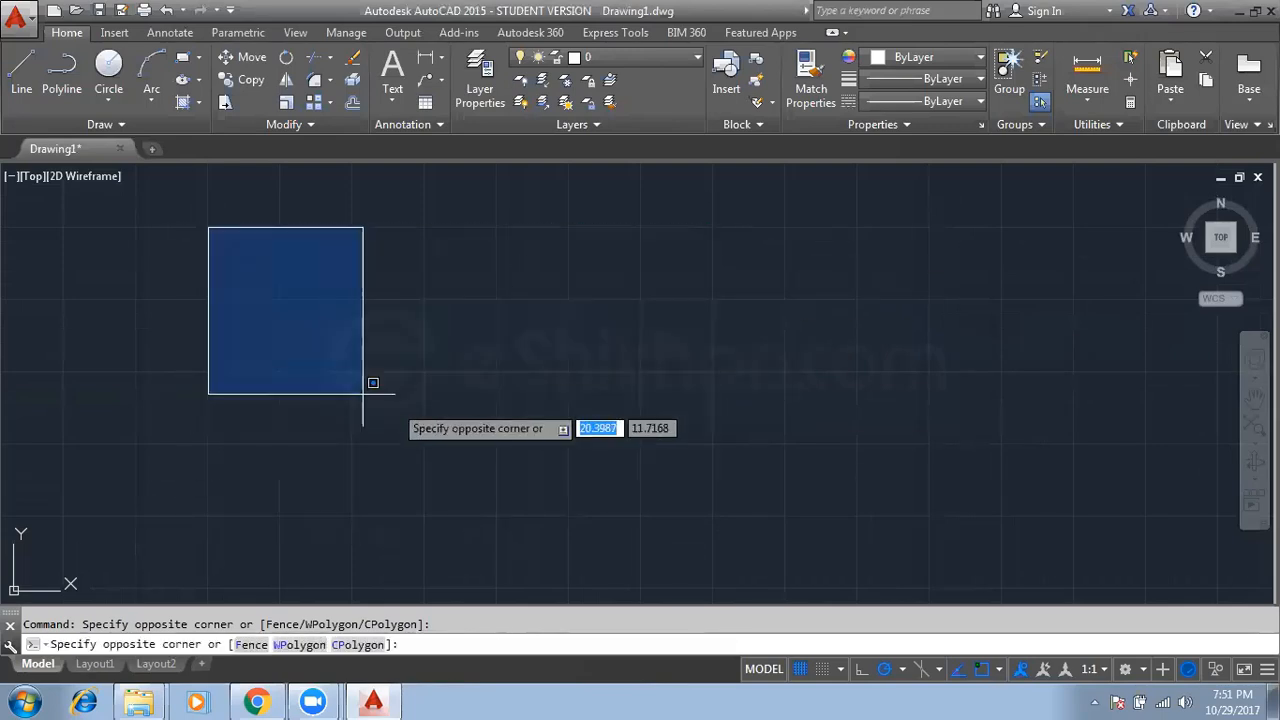
{"action": "left_click", "coordinate": [745, 476]}
{"action": "left_click", "coordinate": [710, 263]}
{"action": "left_click", "coordinate": [472, 460]}
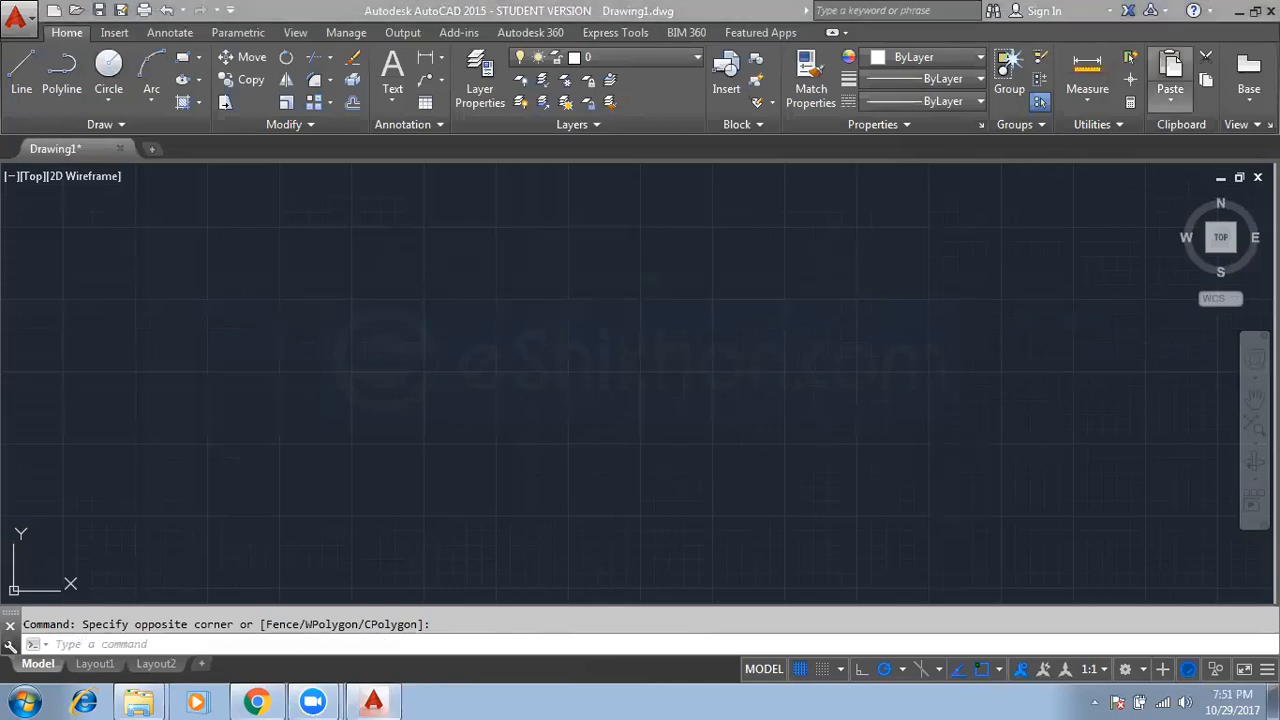
{"action": "left_click", "coordinate": [760, 360]}
{"action": "left_click", "coordinate": [407, 454]}
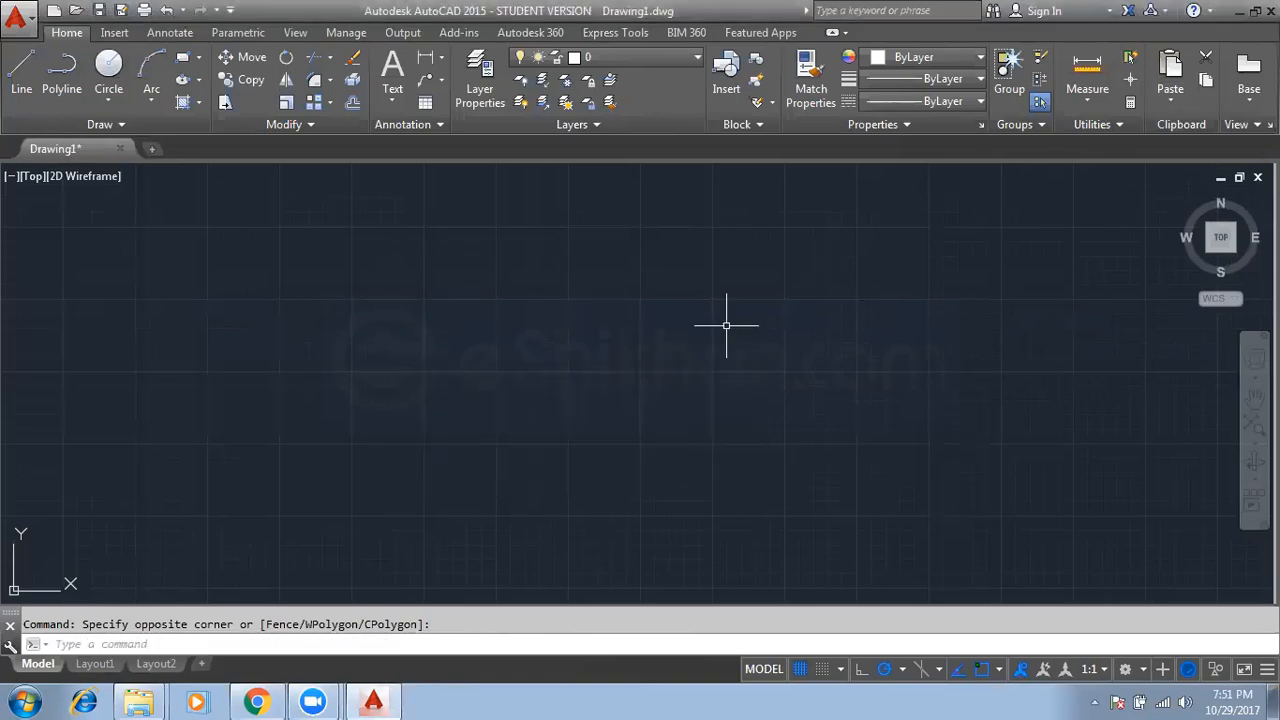
{"action": "left_click", "coordinate": [806, 271]}
{"action": "left_click", "coordinate": [363, 457]}
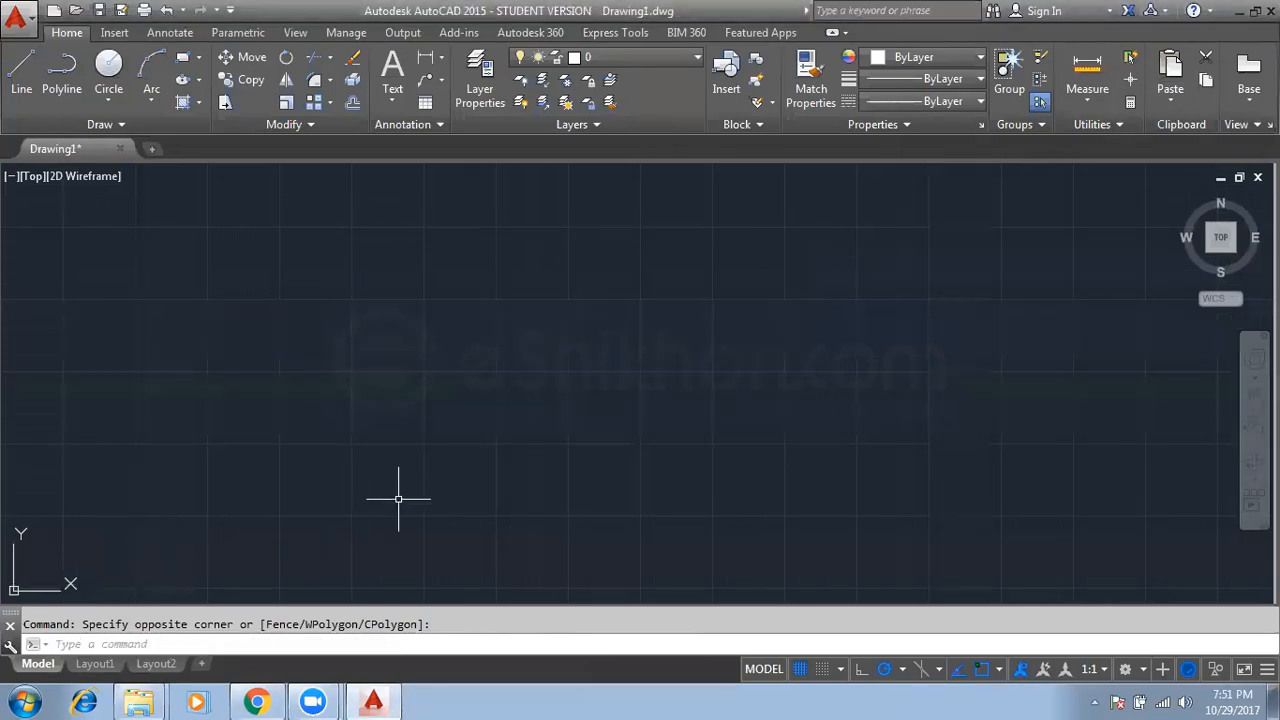
{"action": "left_click", "coordinate": [346, 323]}
{"action": "left_click", "coordinate": [562, 446]}
{"action": "left_click", "coordinate": [679, 214]}
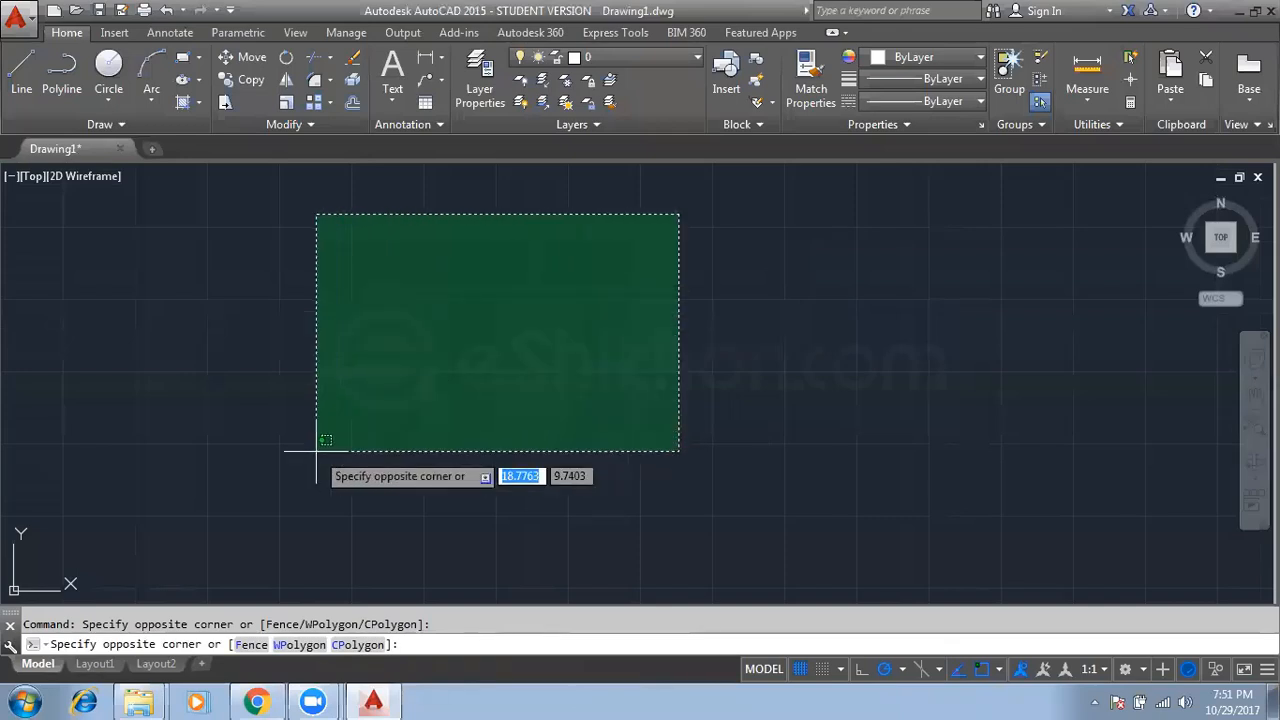
{"action": "left_click", "coordinate": [316, 451]}
{"action": "left_click", "coordinate": [709, 271]}
{"action": "left_click", "coordinate": [386, 457]}
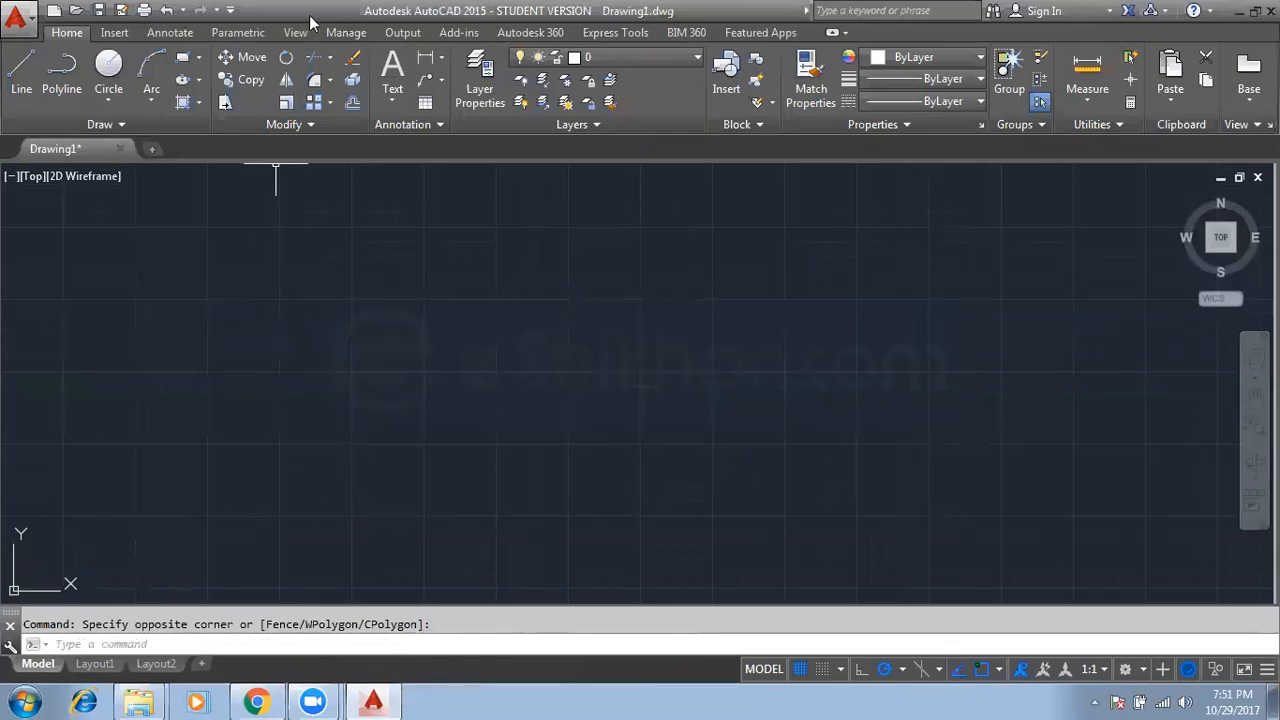
Add the Workspace selector to the Quick Access Toolbar
{"action": "left_click", "coordinate": [230, 10]}
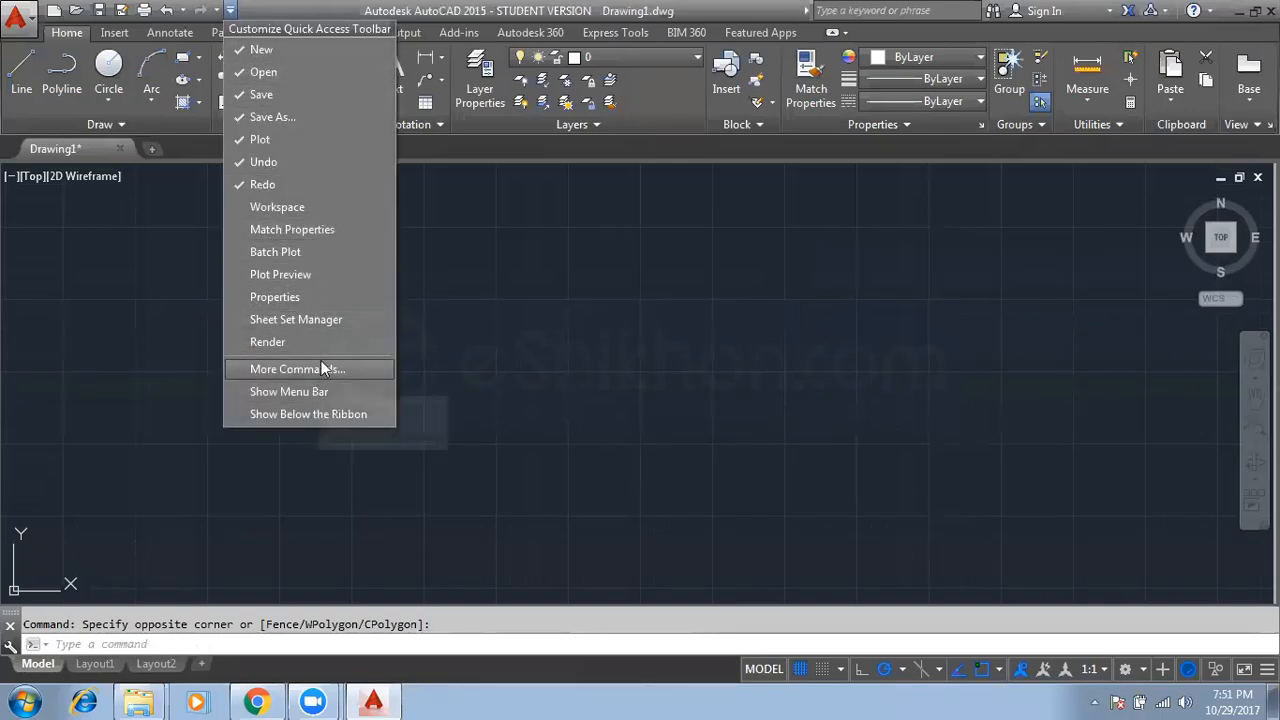
{"action": "left_click", "coordinate": [285, 207]}
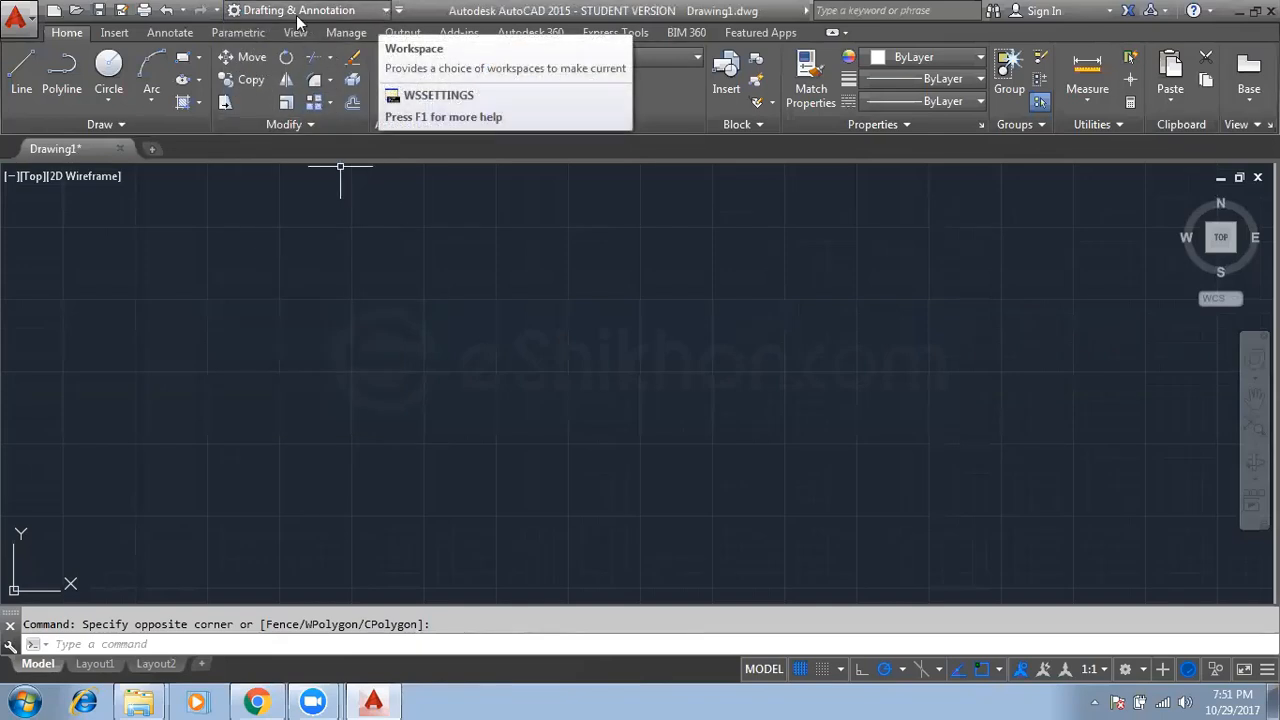
{"action": "left_click", "coordinate": [204, 228]}
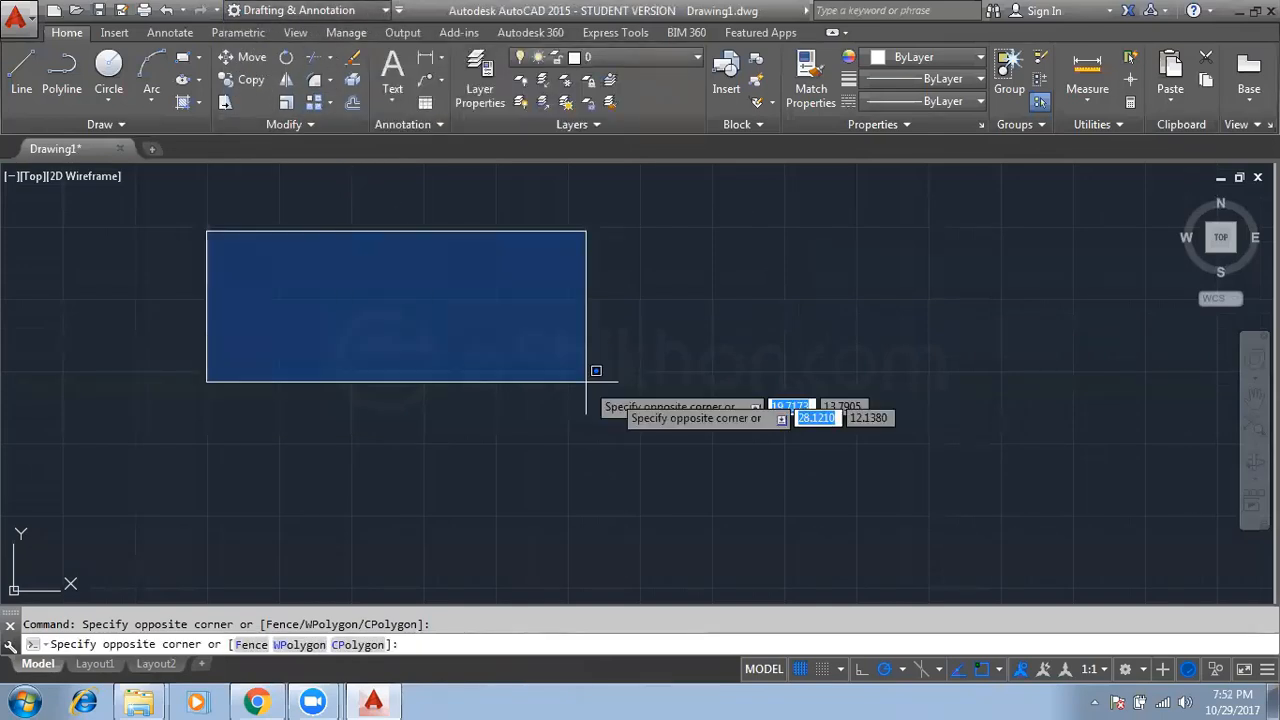
{"action": "left_click", "coordinate": [590, 372]}
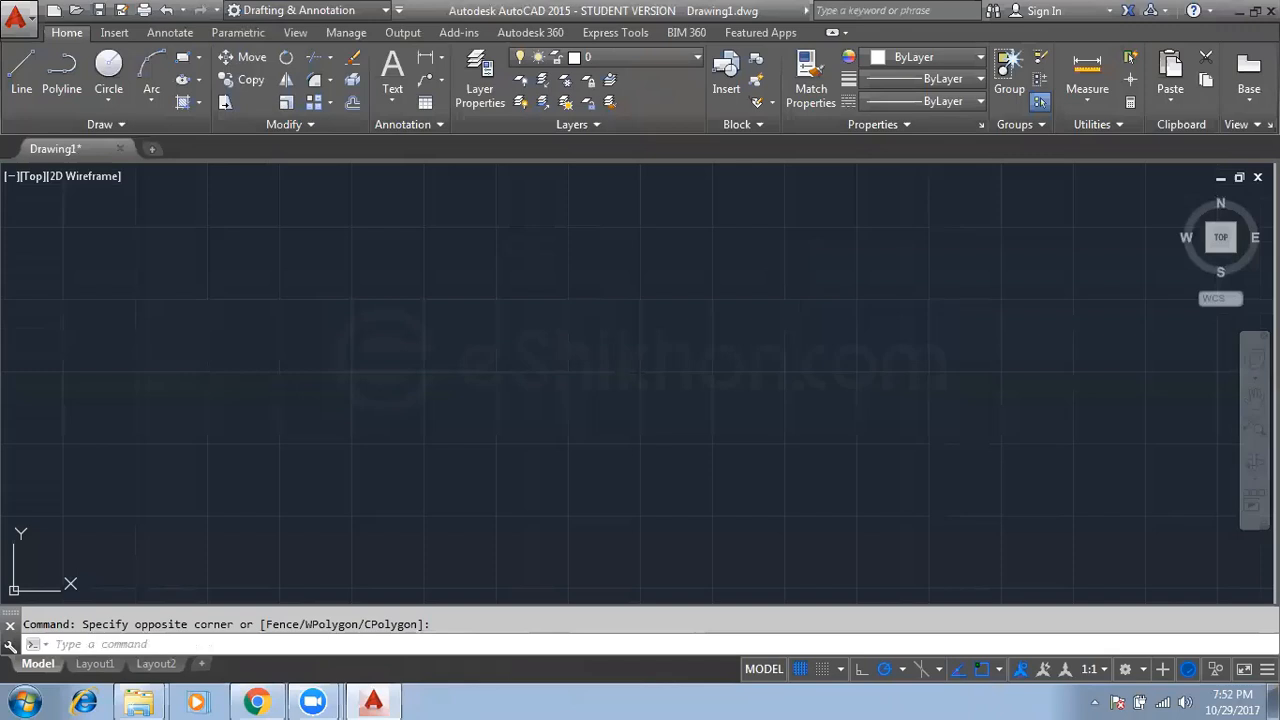
Check which workspaces can be chosen and keep the current one
{"action": "left_click", "coordinate": [385, 11]}
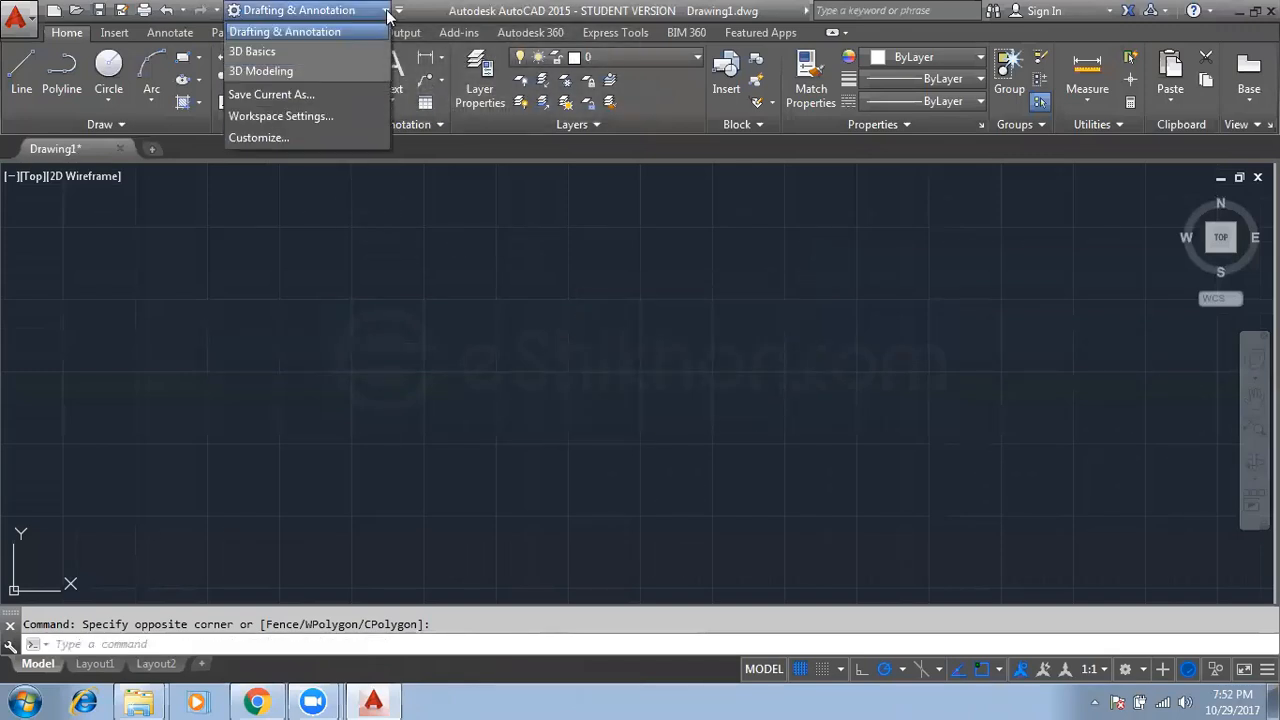
{"action": "left_click", "coordinate": [437, 302]}
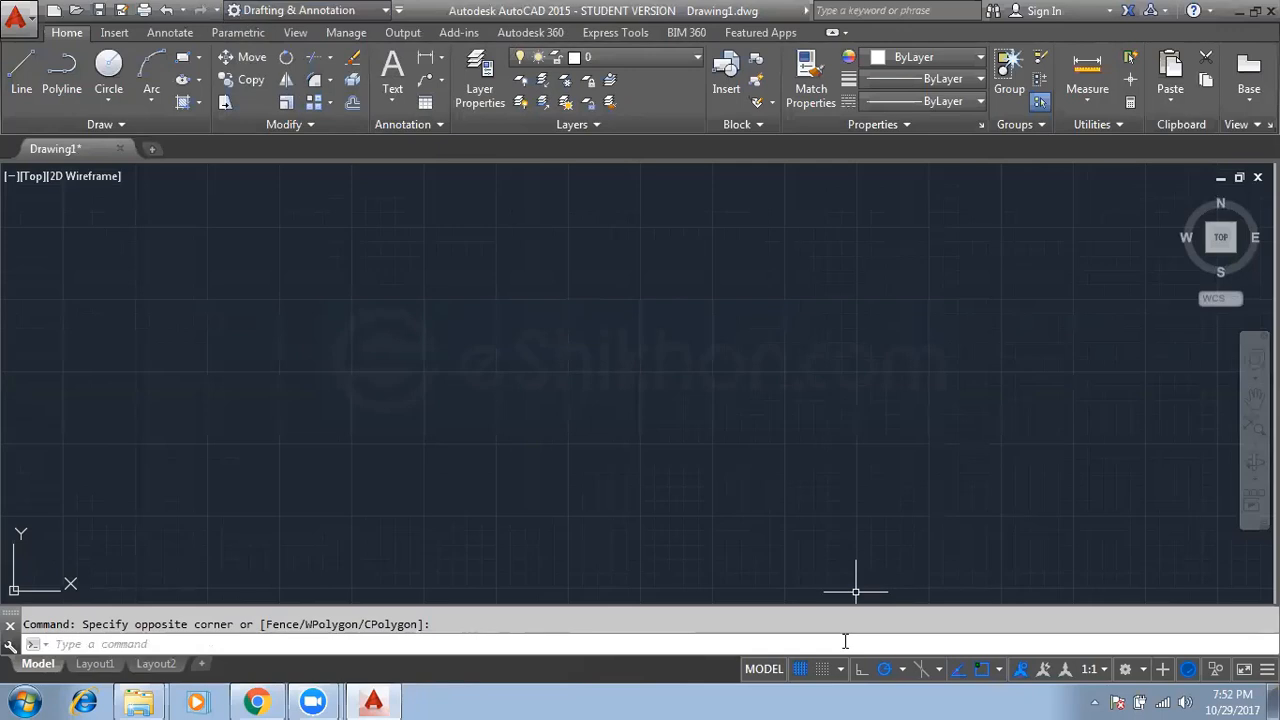
Turn on auto-hide for the Windows taskbar and apply the setting
{"action": "right_click", "coordinate": [843, 698]}
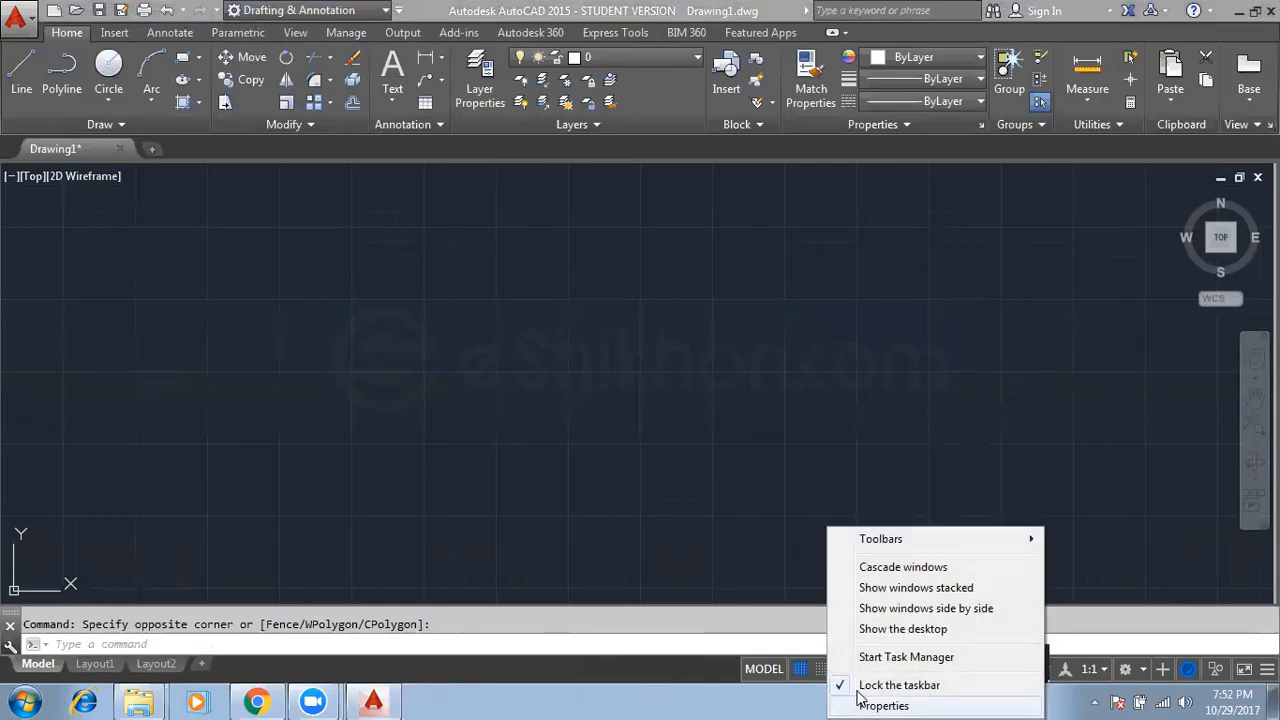
{"action": "left_click", "coordinate": [857, 702]}
{"action": "left_click", "coordinate": [112, 358]}
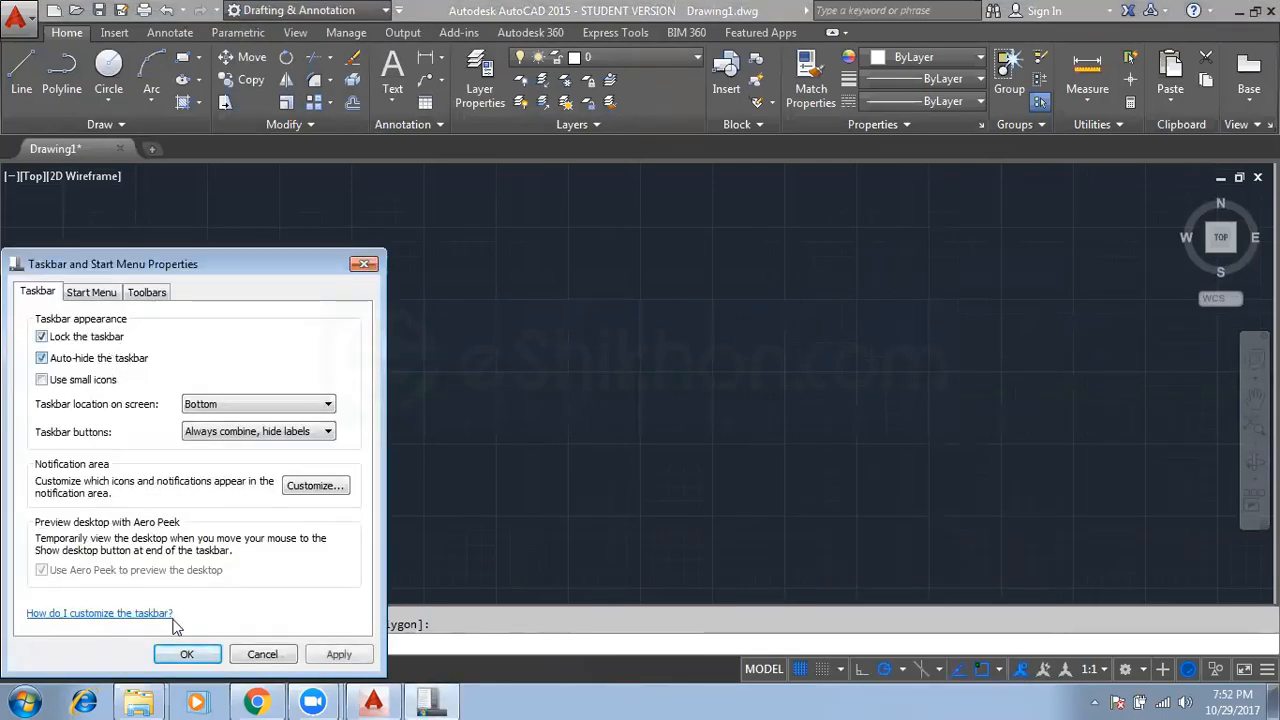
{"action": "left_click", "coordinate": [190, 652]}
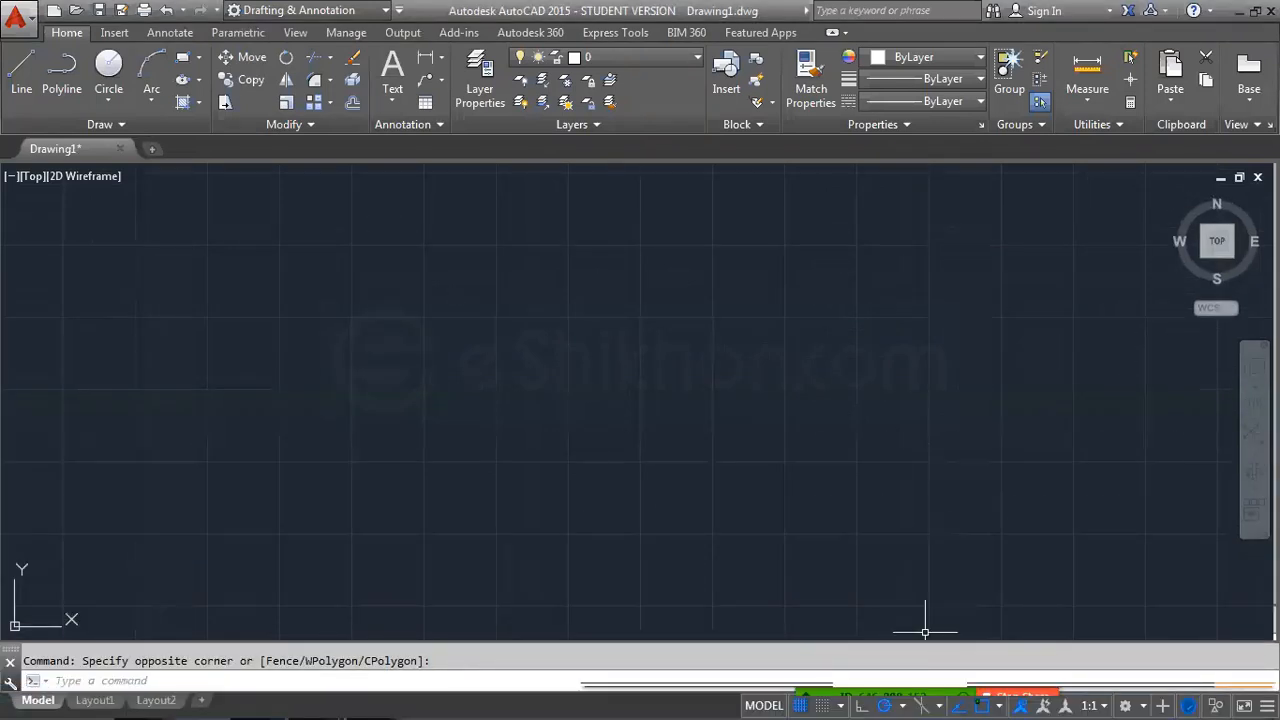
Turn off the grid display in the drawing area
{"action": "left_click", "coordinate": [800, 703]}
{"action": "left_click", "coordinate": [999, 255]}
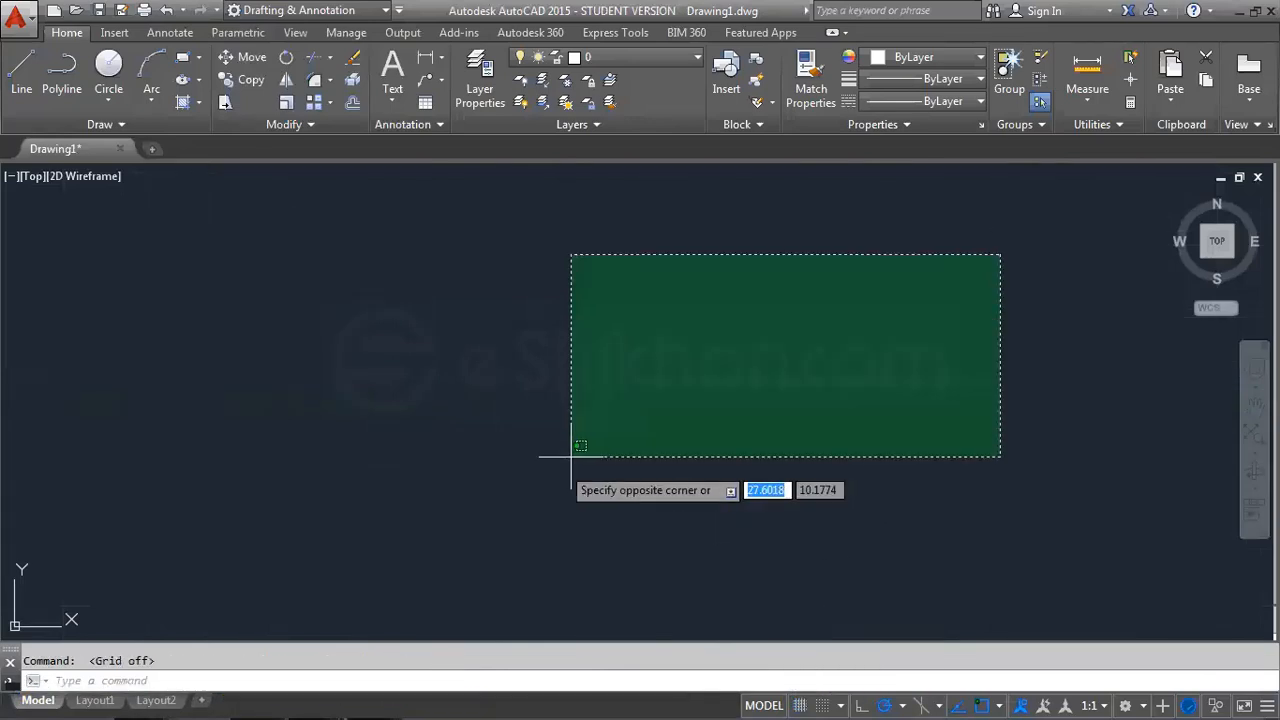
{"action": "left_click", "coordinate": [572, 455]}
{"action": "left_click", "coordinate": [449, 311]}
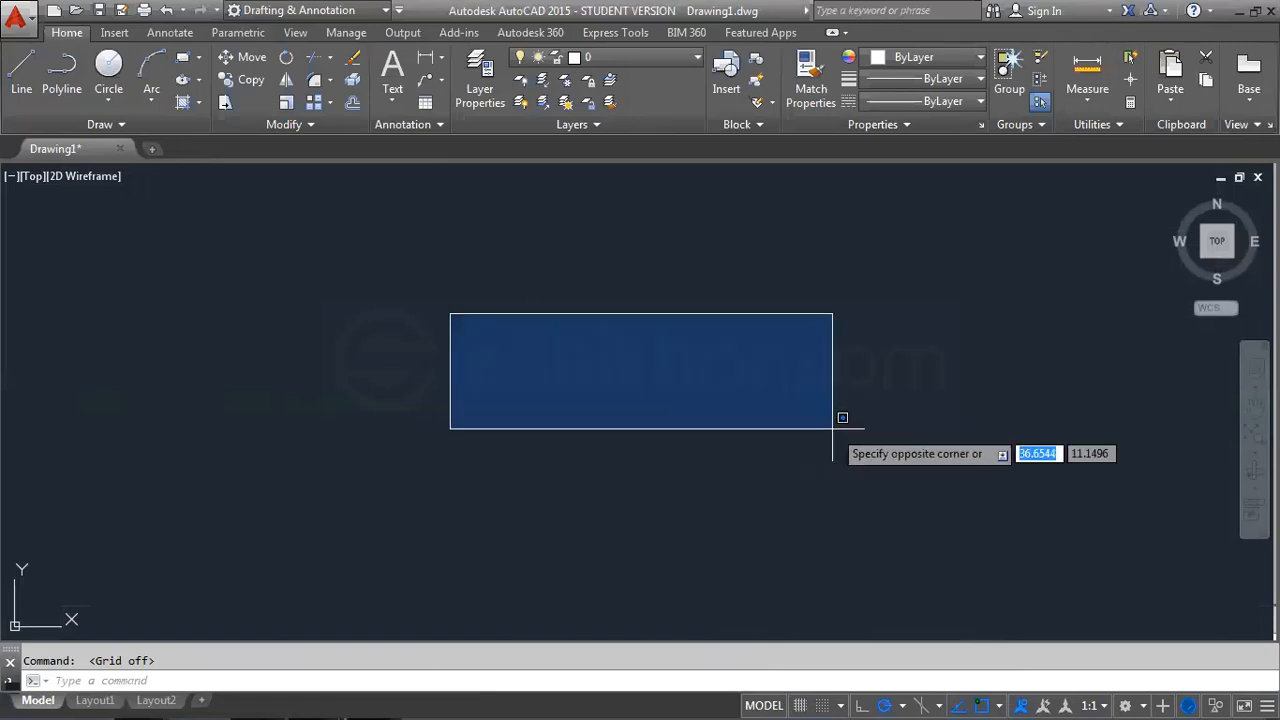
{"action": "left_click", "coordinate": [834, 420]}
{"action": "left_click", "coordinate": [920, 274]}
{"action": "left_click", "coordinate": [398, 508]}
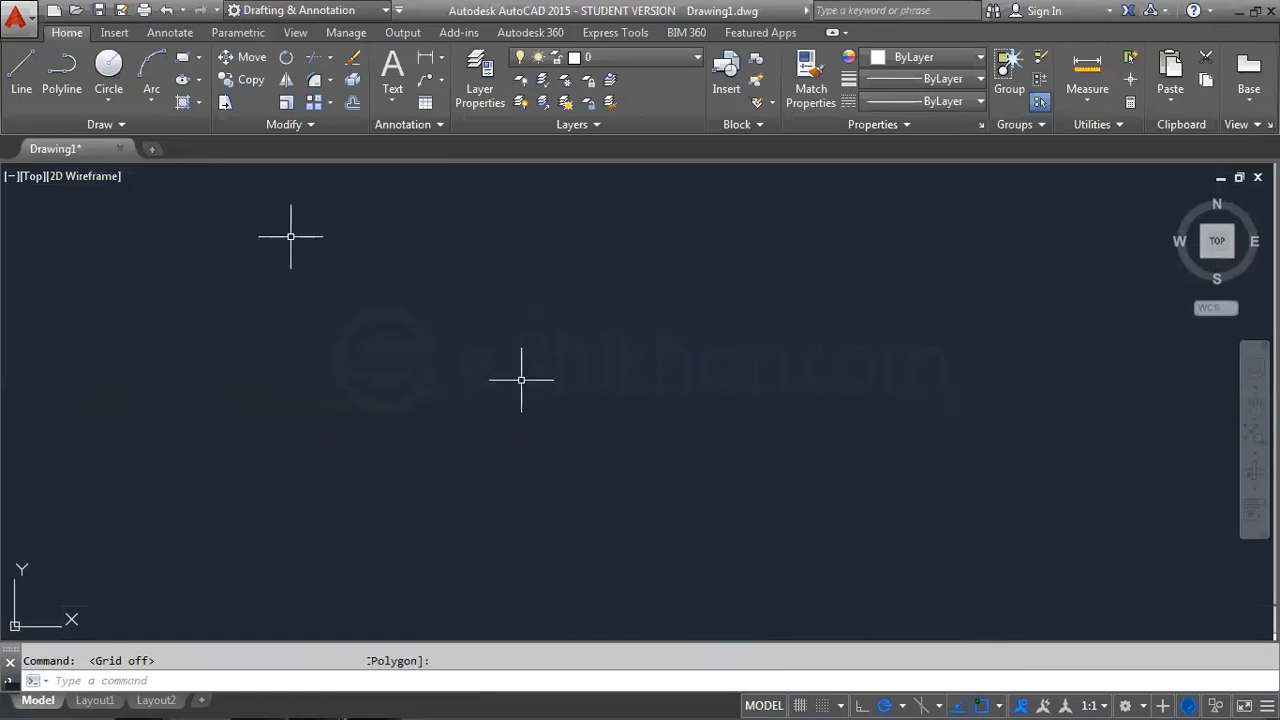
Show the classic menu bar above the ribbon
{"action": "left_click", "coordinate": [398, 10]}
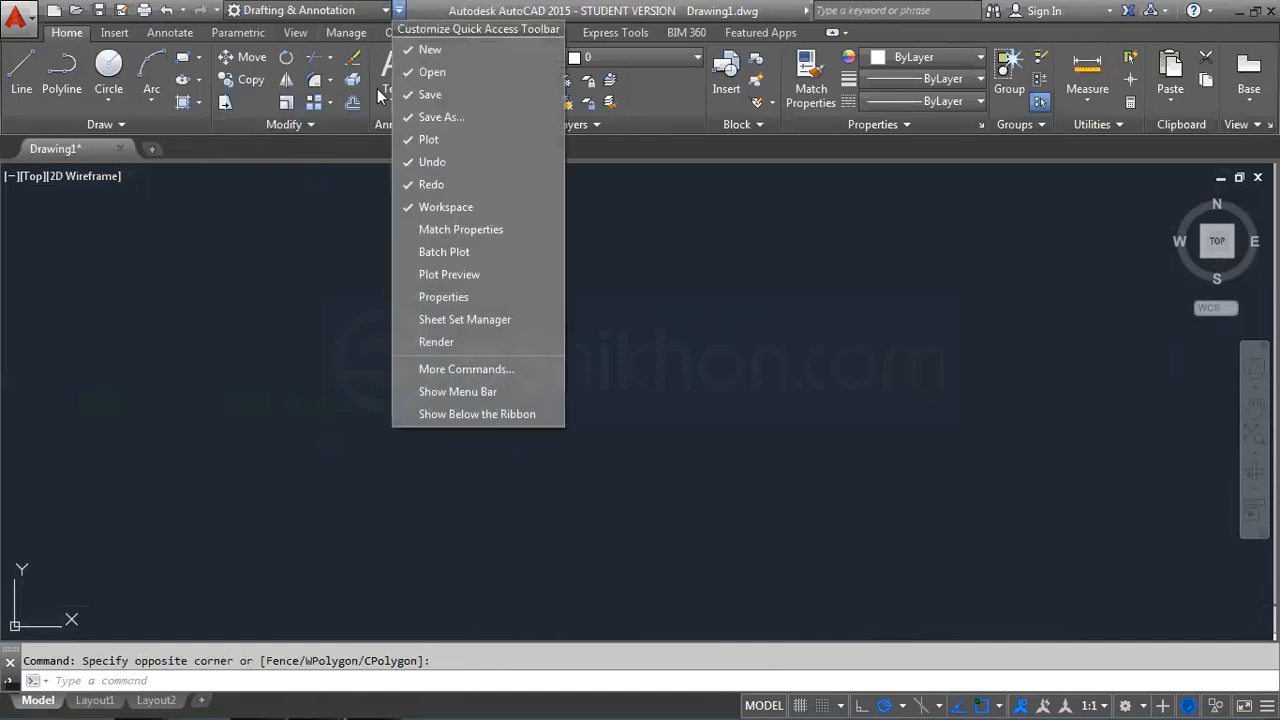
{"action": "left_click", "coordinate": [437, 391]}
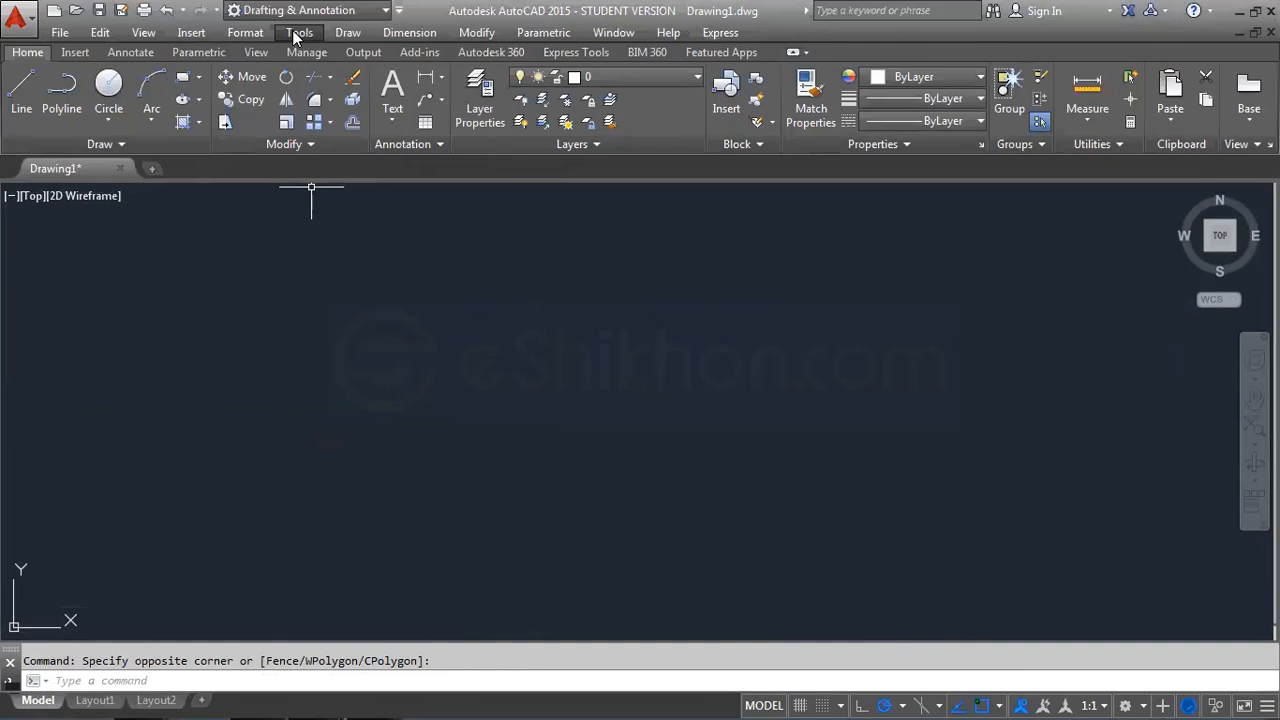
{"action": "left_click", "coordinate": [441, 78]}
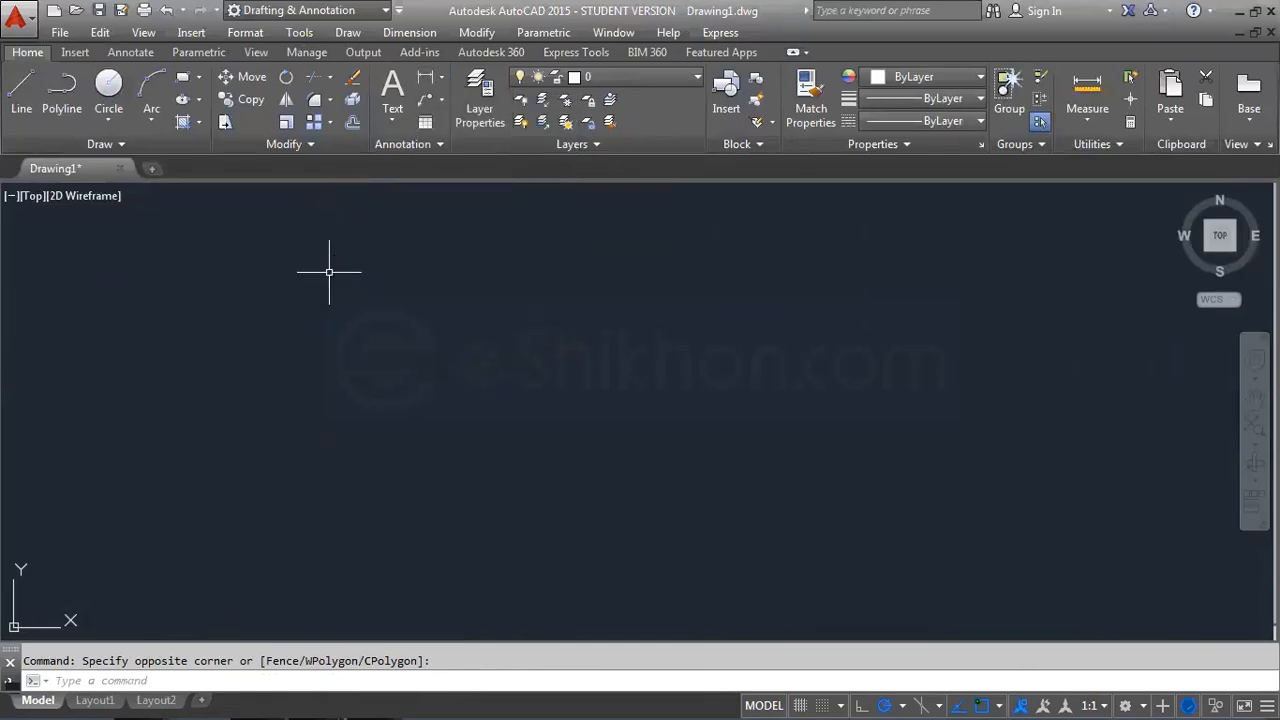
Display the AutoCAD Draw toolbar beside the drawing area
{"action": "left_click", "coordinate": [300, 36]}
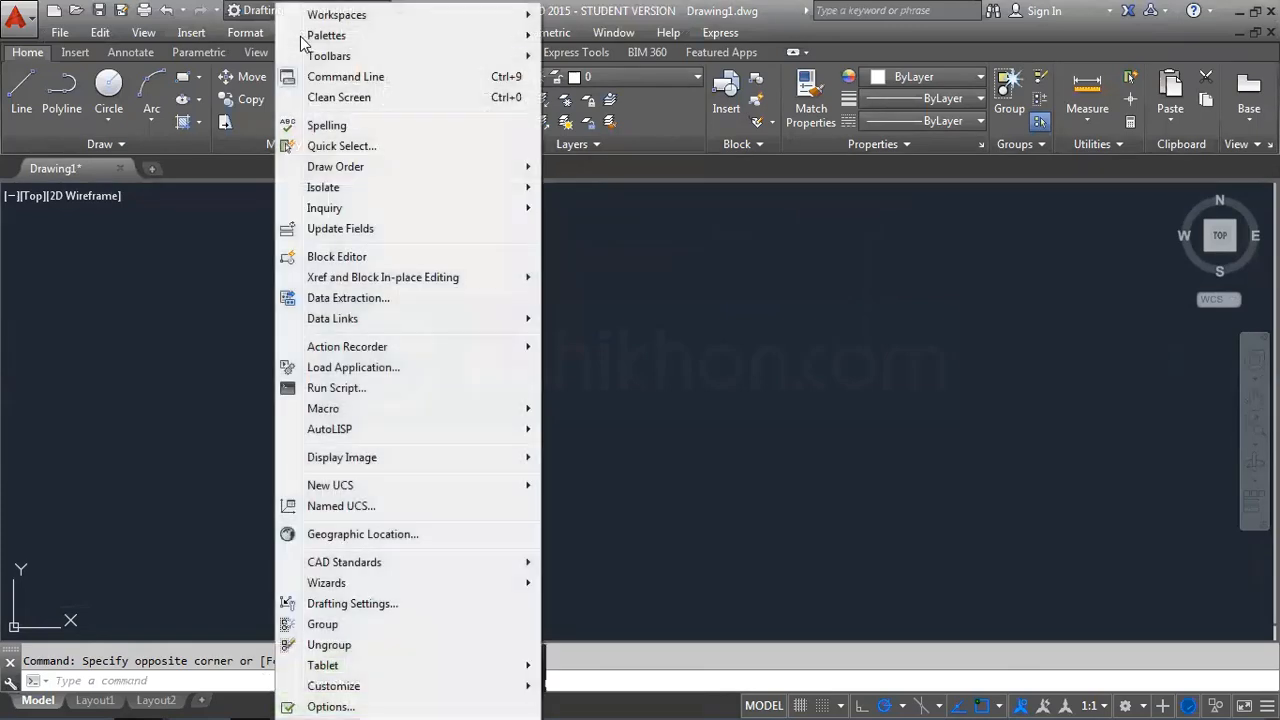
{"action": "left_click", "coordinate": [465, 10]}
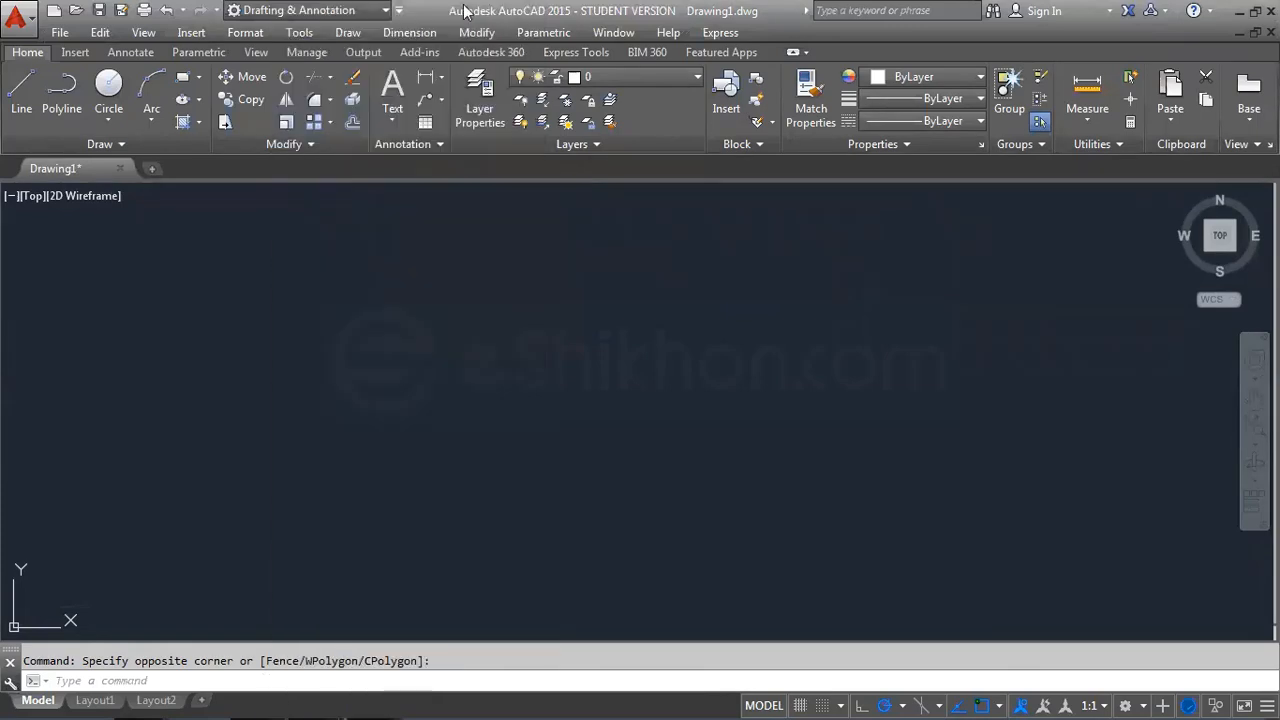
{"action": "left_click", "coordinate": [299, 32]}
{"action": "mouse_move", "coordinate": [370, 58]}
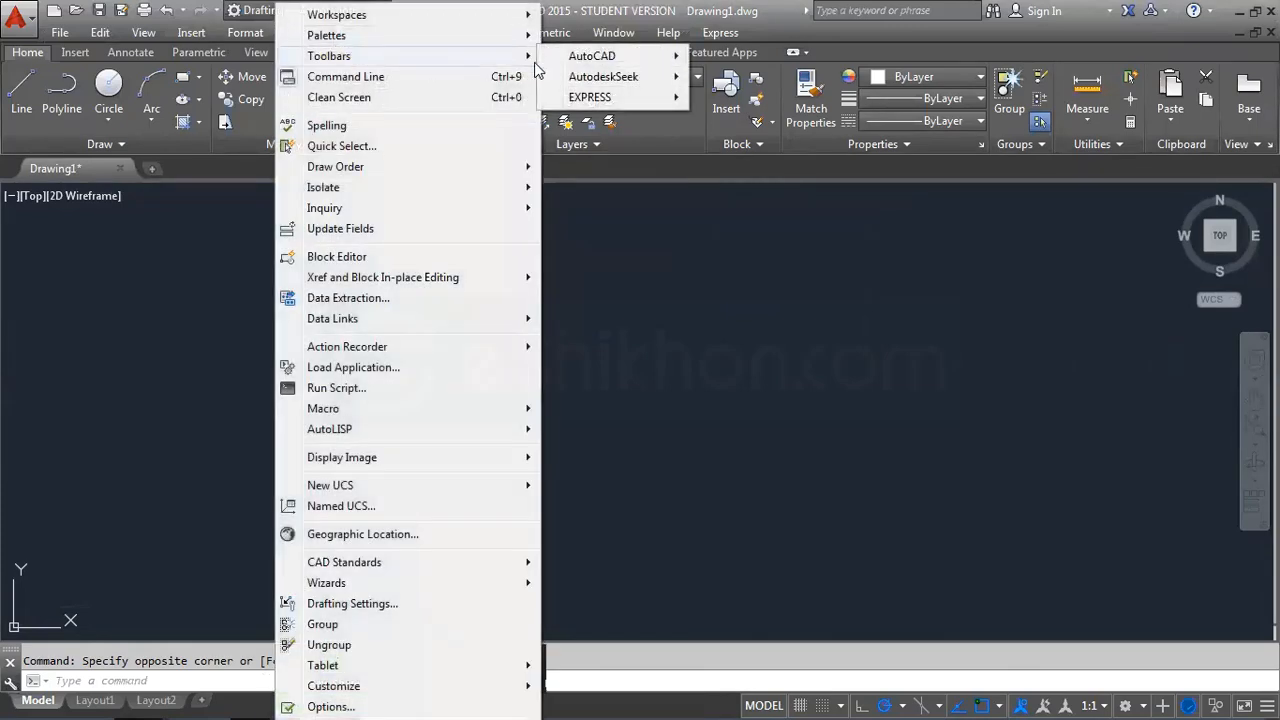
{"action": "mouse_move", "coordinate": [555, 62]}
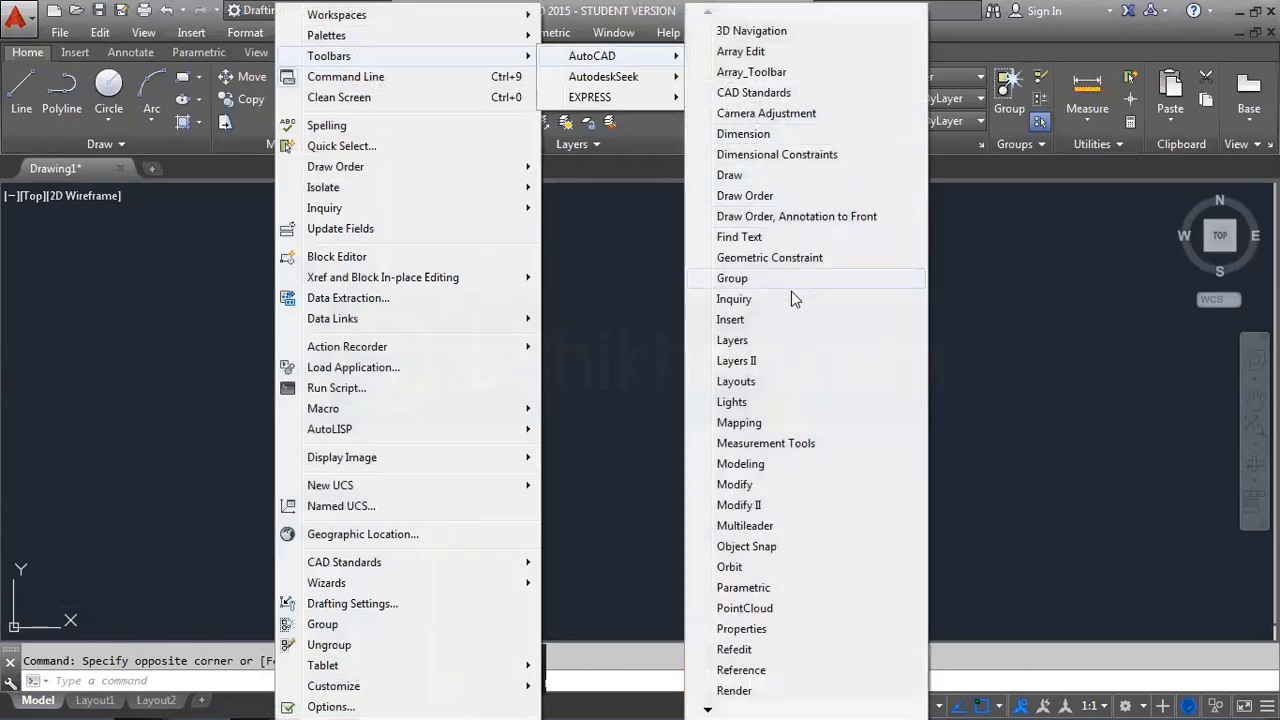
{"action": "left_click", "coordinate": [760, 176]}
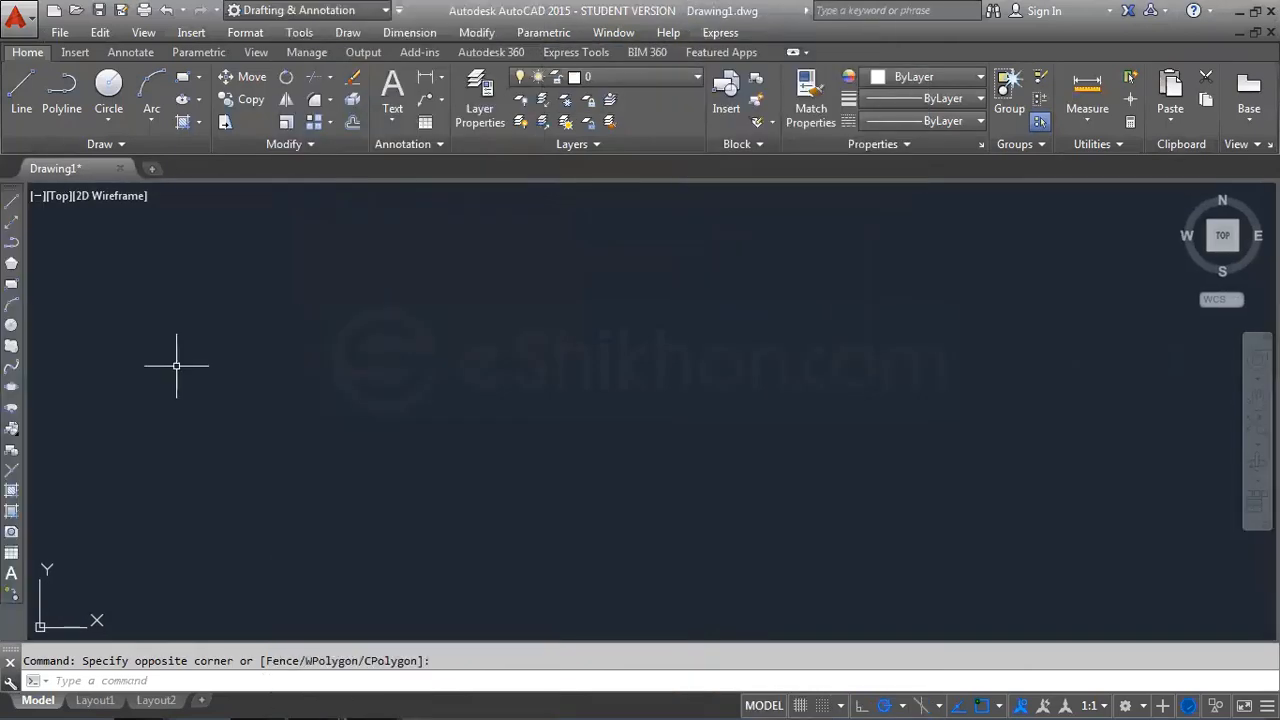
Display the Dimension toolbar and dock it at the start of the row directly above the drawing area
{"action": "right_click", "coordinate": [10, 203]}
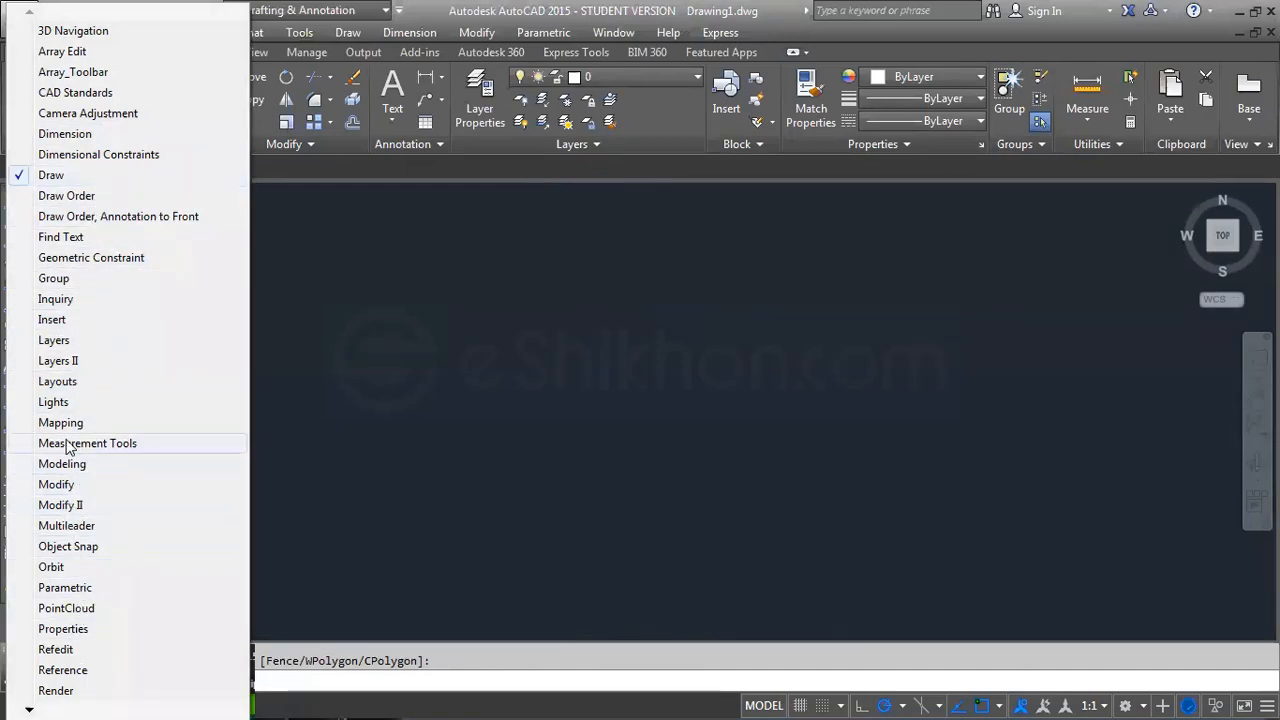
{"action": "left_click", "coordinate": [86, 133]}
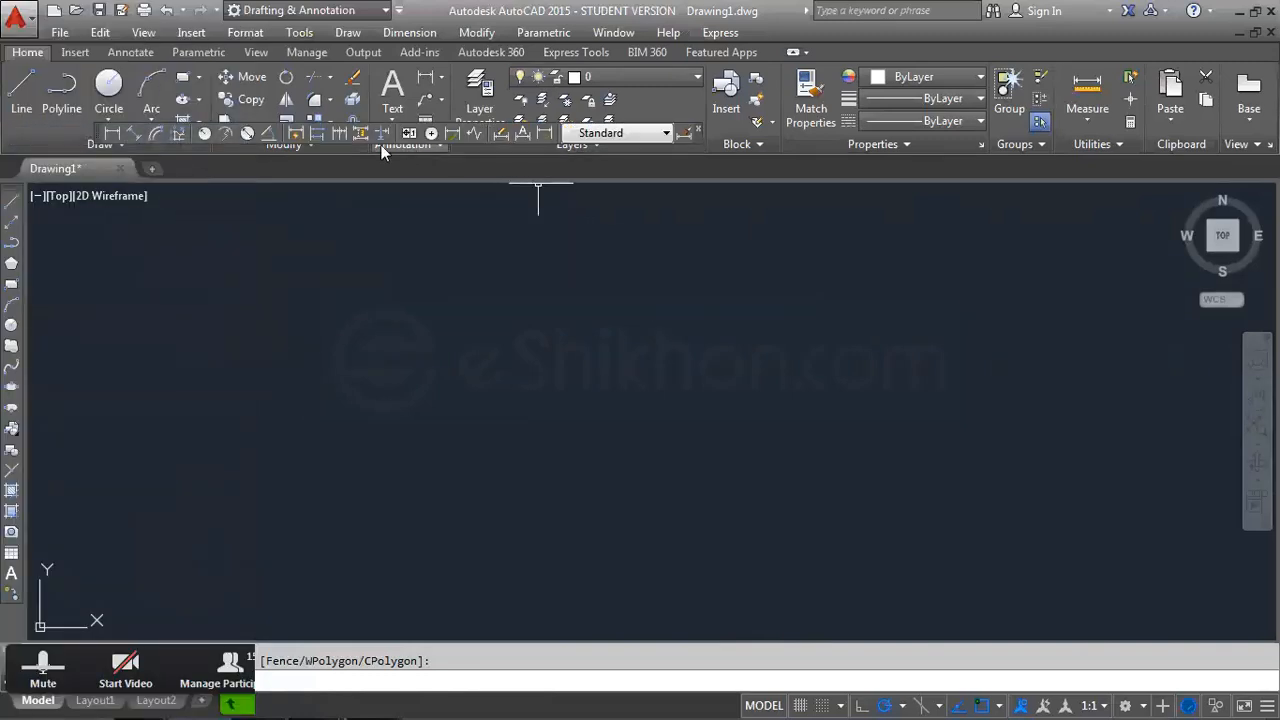
{"action": "left_click_drag", "start_coordinate": [95, 138], "coordinate": [486, 172]}
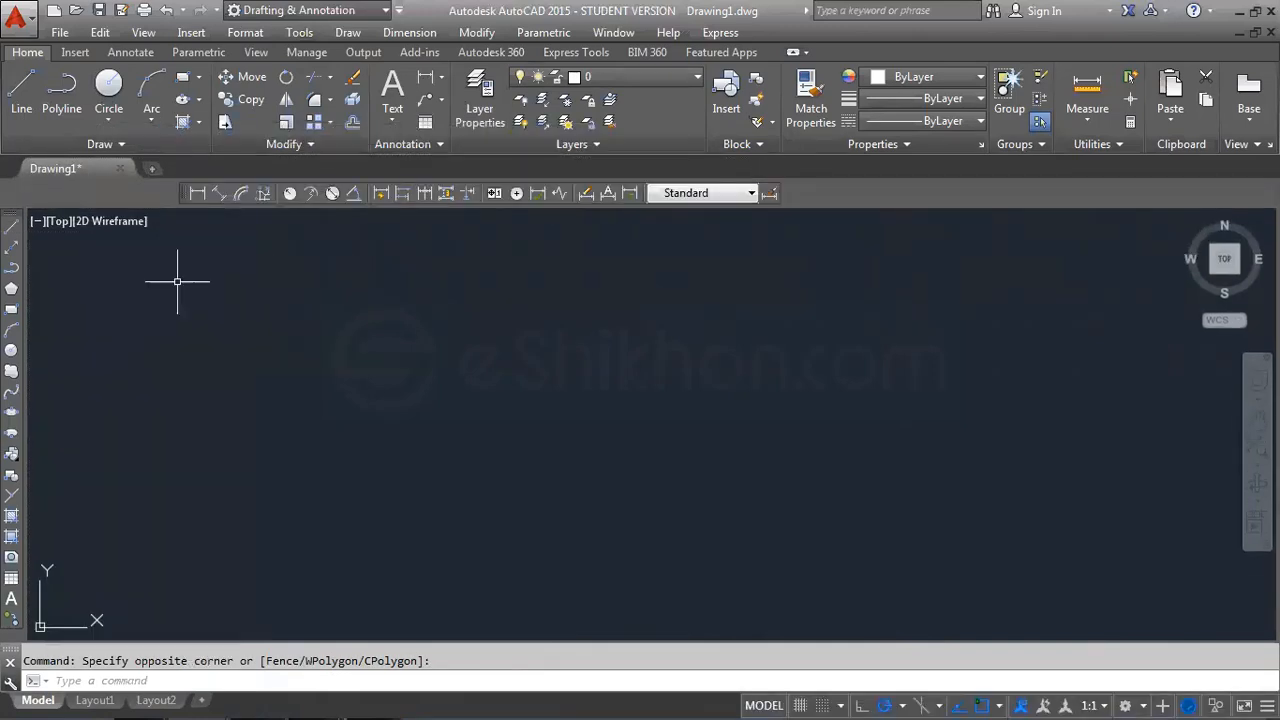
{"action": "left_click_drag", "start_coordinate": [182, 193], "coordinate": [10, 192]}
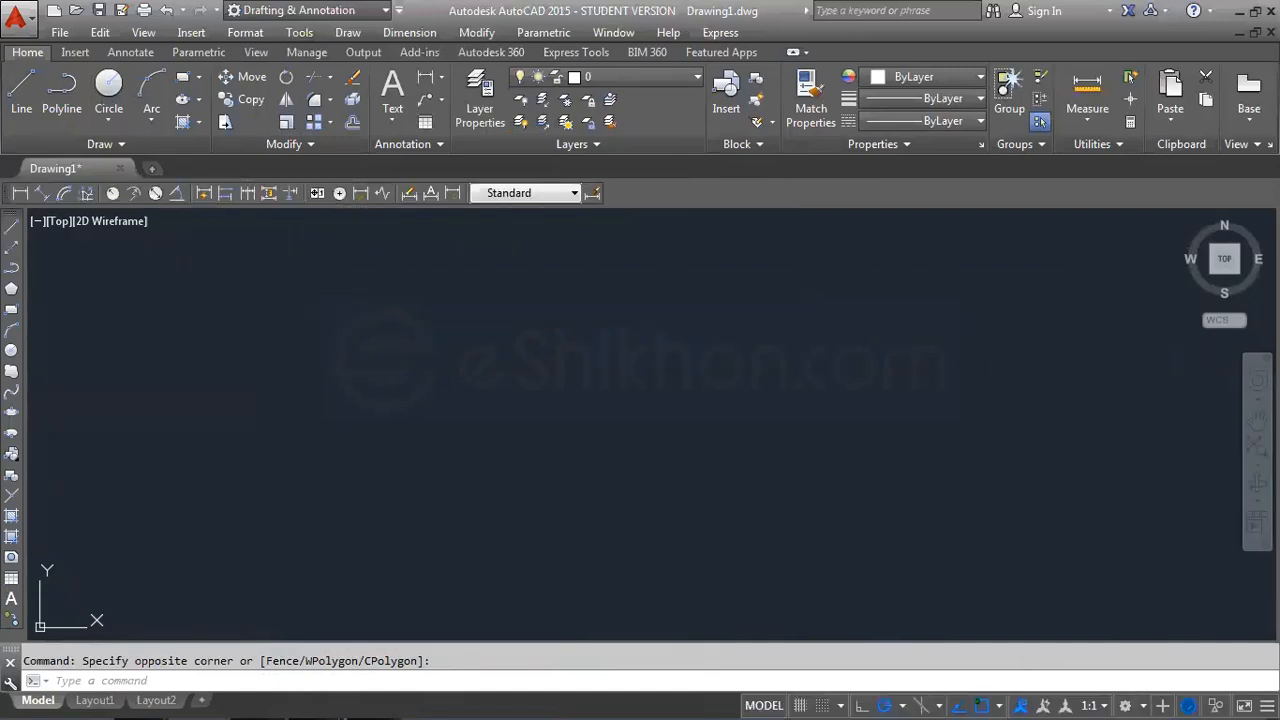
Minimize the ribbon until only its tab names remain, enlarging the drawing area
{"action": "left_click", "coordinate": [792, 52]}
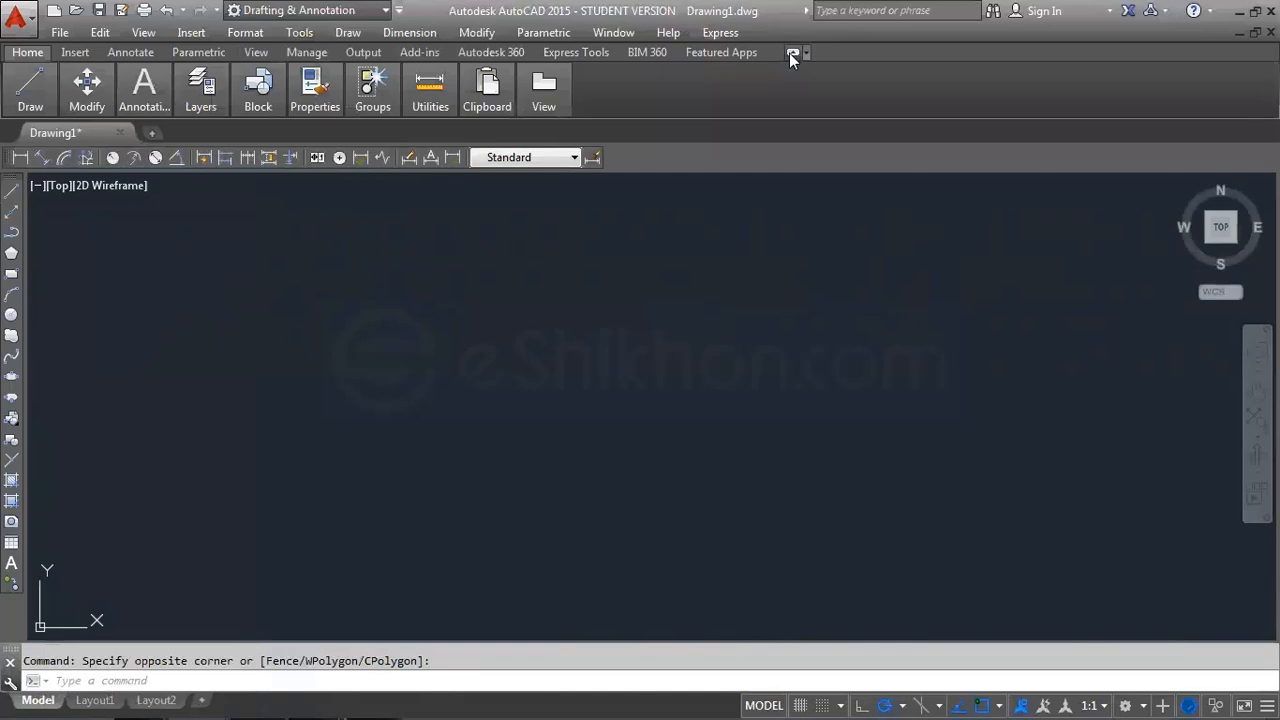
{"action": "left_click", "coordinate": [792, 52]}
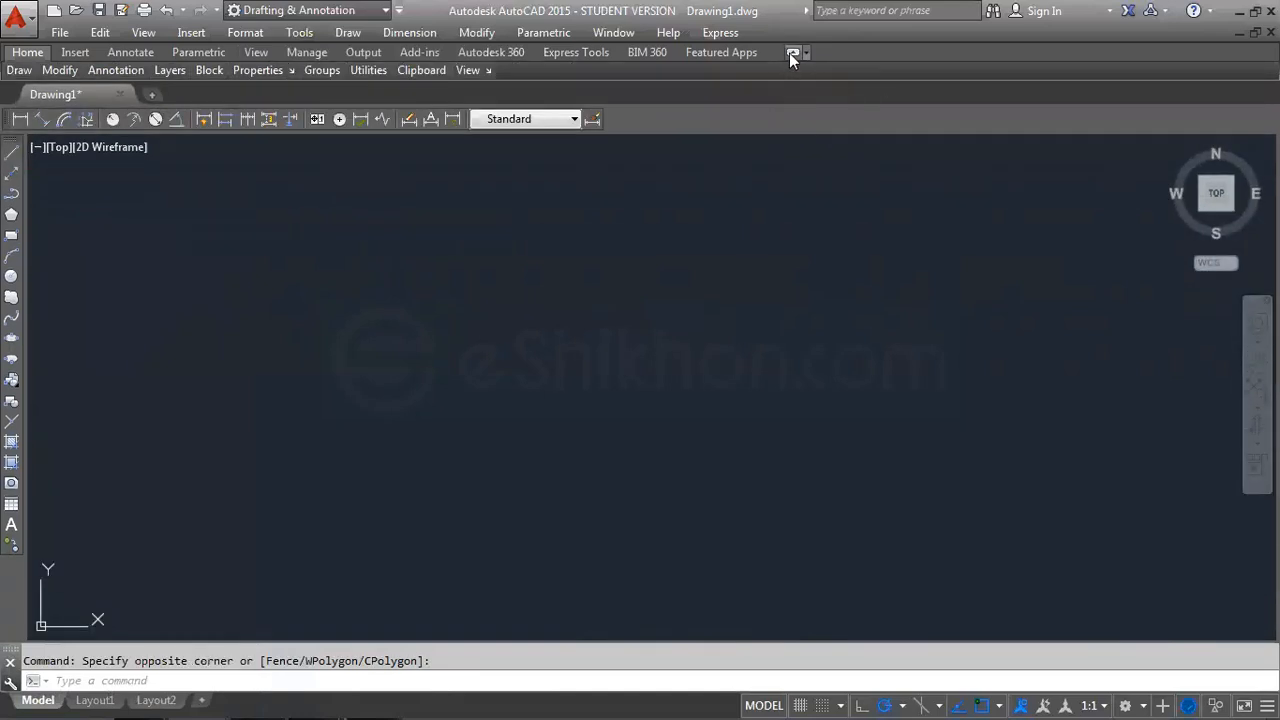
{"action": "left_click", "coordinate": [789, 53]}
{"action": "left_click", "coordinate": [975, 231]}
{"action": "left_click", "coordinate": [361, 500]}
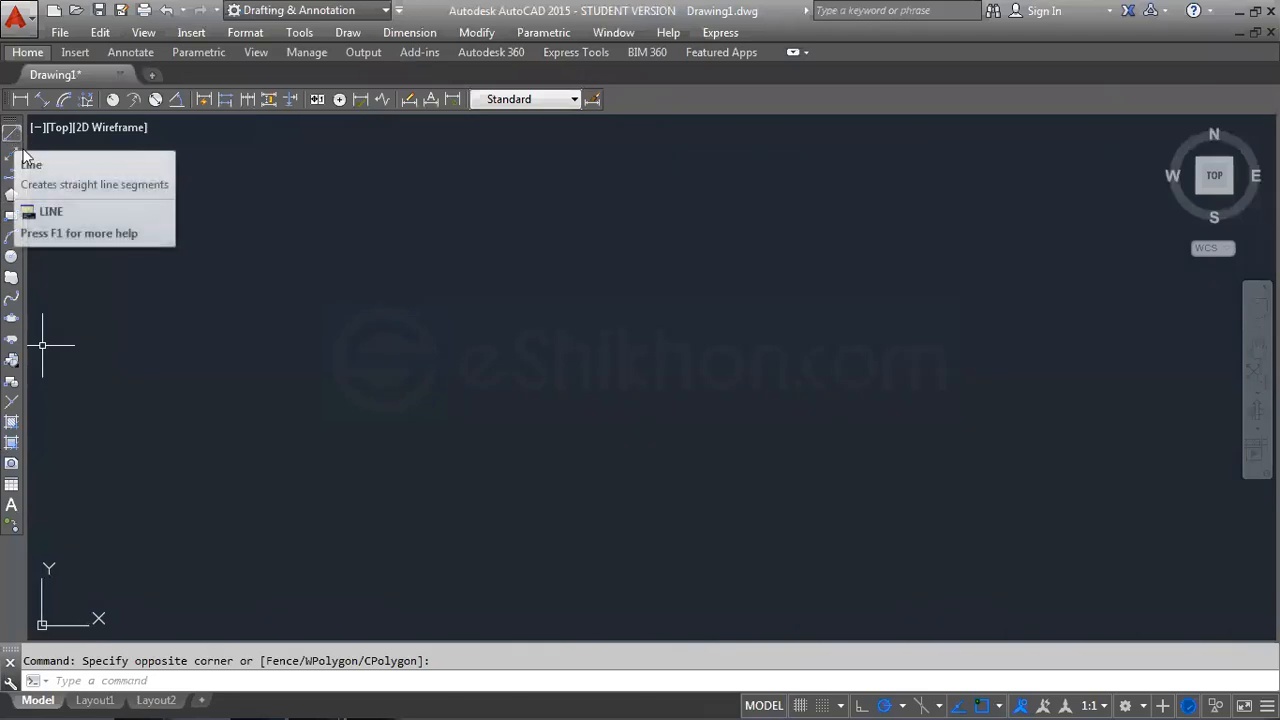
{"action": "left_click", "coordinate": [579, 247]}
{"action": "left_click", "coordinate": [334, 490]}
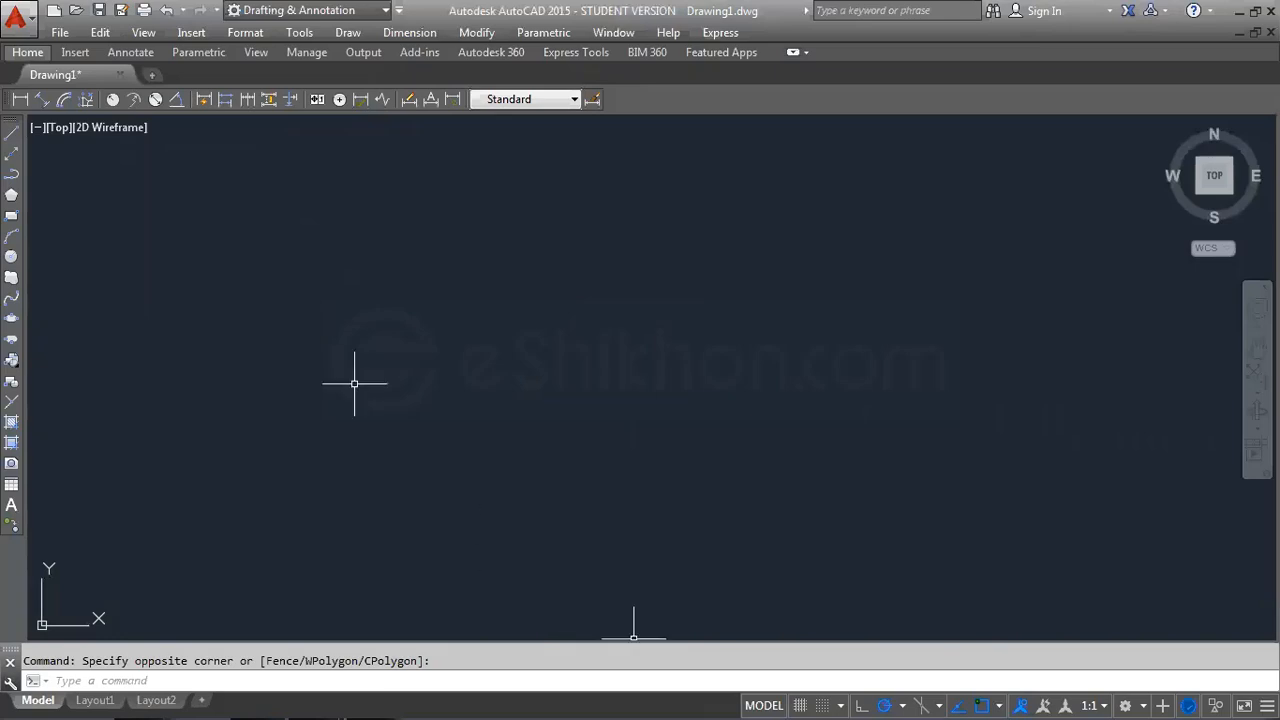
{"action": "mouse_move", "coordinate": [300, 717]}
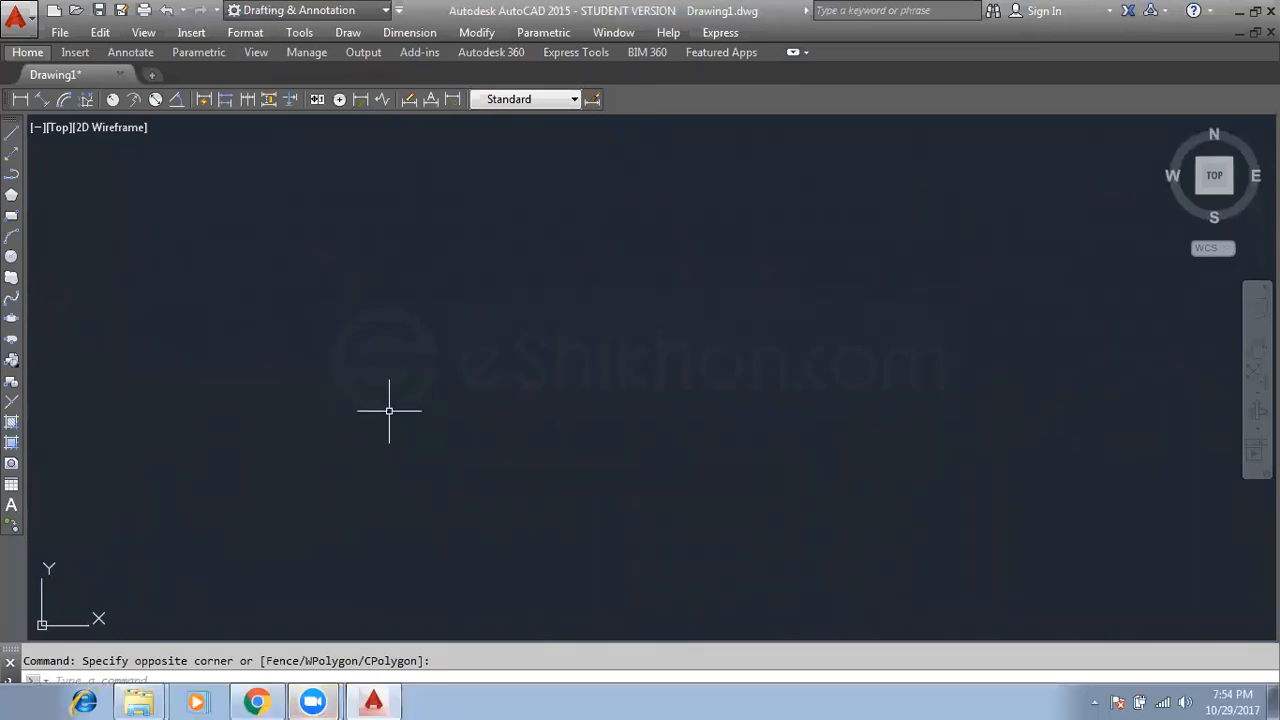
{"action": "left_click", "coordinate": [420, 372]}
{"action": "left_click", "coordinate": [240, 288]}
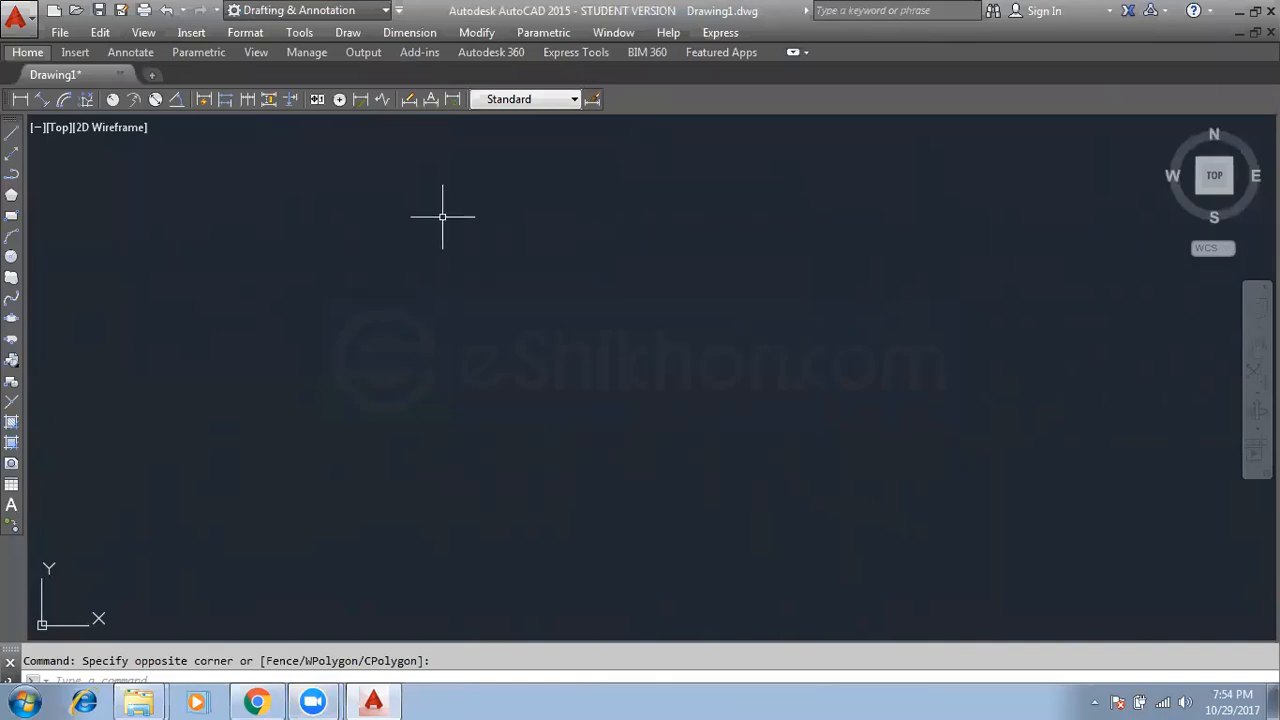
{"action": "left_click", "coordinate": [623, 183]}
{"action": "left_click", "coordinate": [316, 462]}
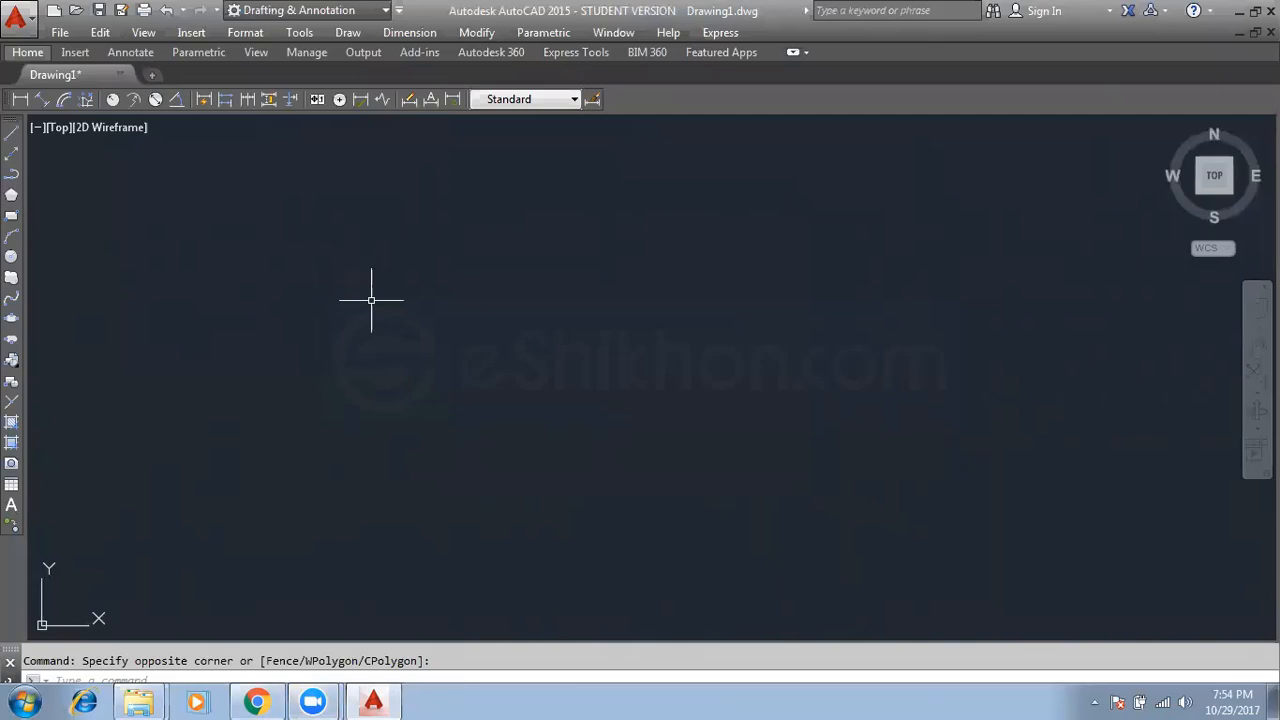
Set the crosshair size to 21 in the display options
{"action": "right_click", "coordinate": [383, 227]}
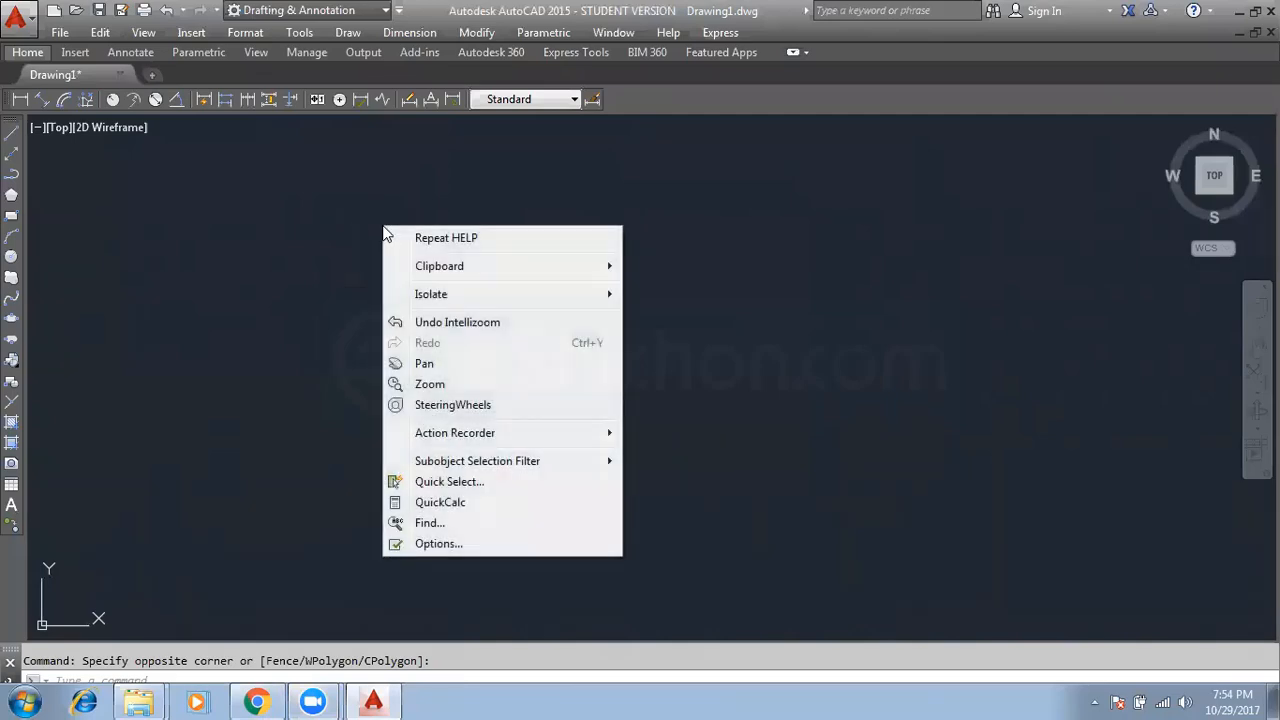
{"action": "left_click", "coordinate": [435, 546]}
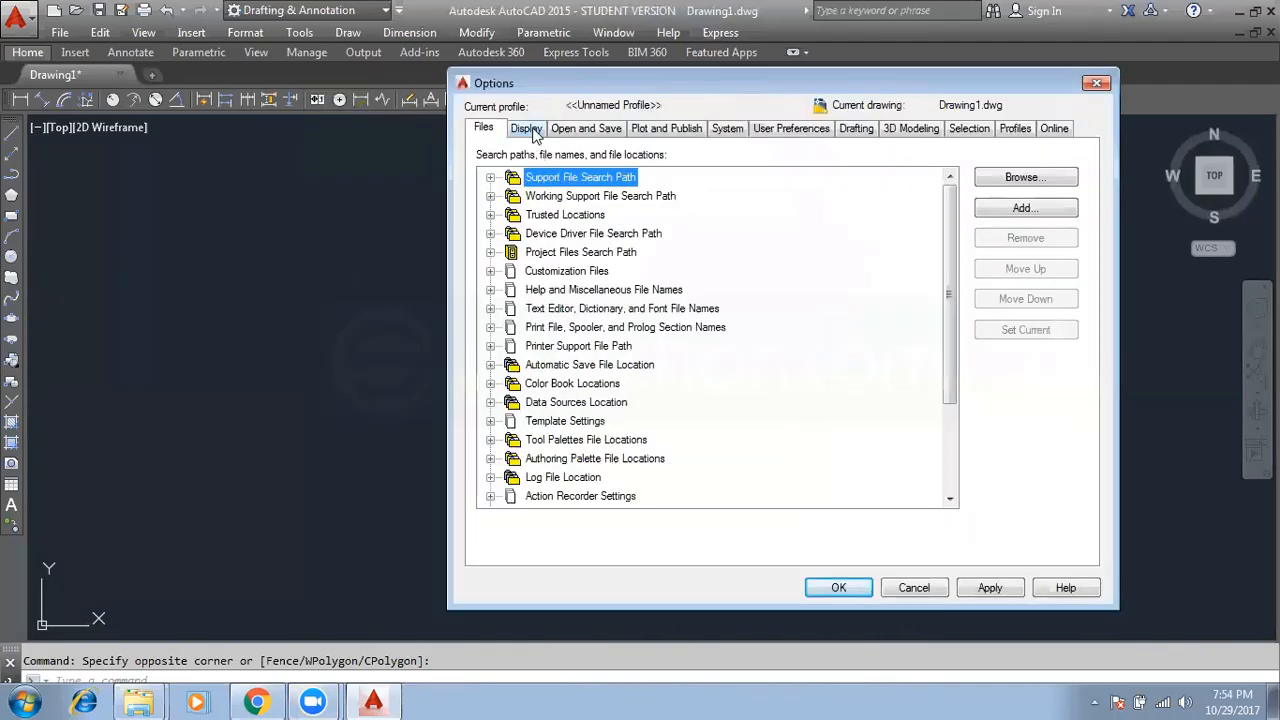
{"action": "left_click", "coordinate": [530, 130]}
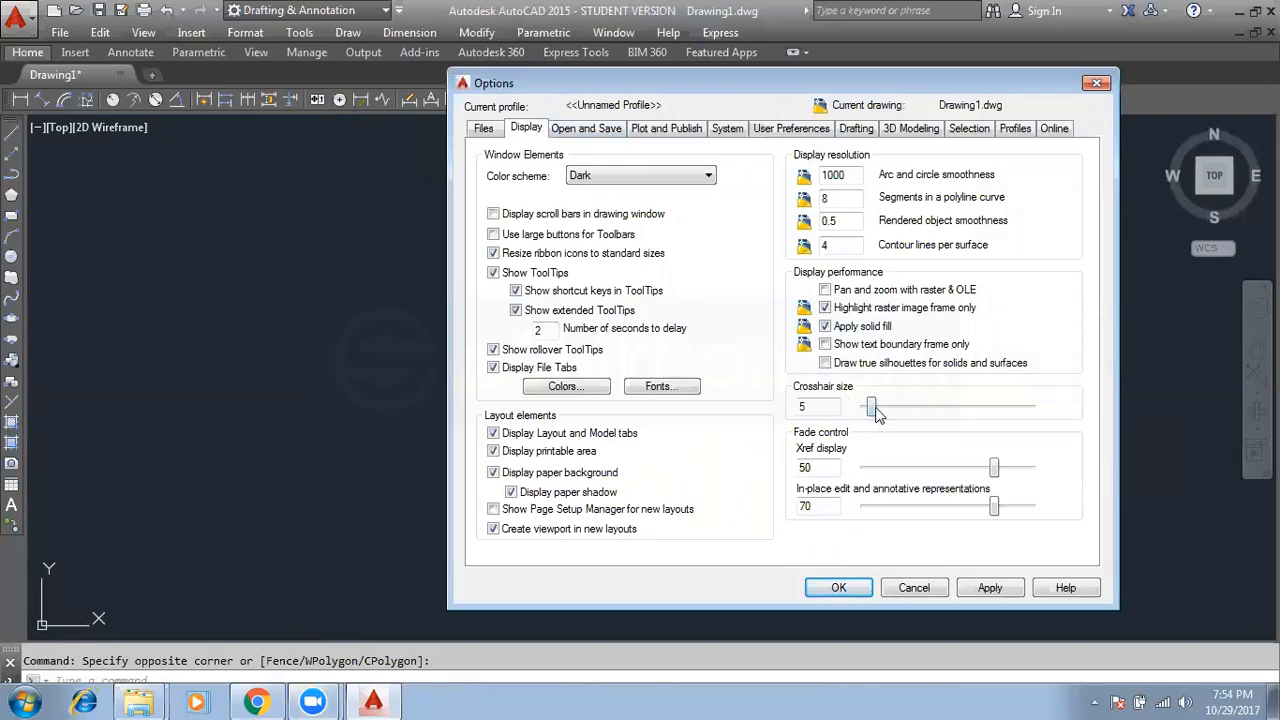
{"action": "left_click_drag", "start_coordinate": [872, 407], "coordinate": [899, 420]}
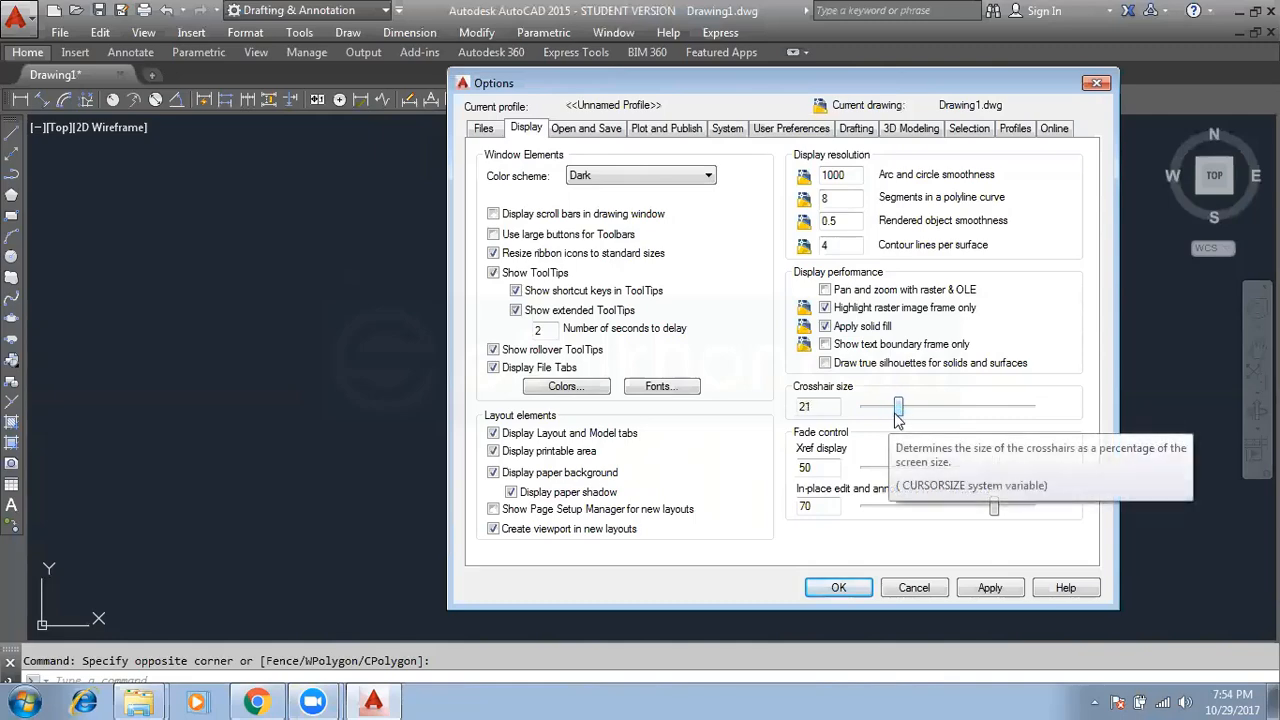
Enlarge the AutoSnap marker size and the aperture size in the drafting options
{"action": "left_click", "coordinate": [586, 129]}
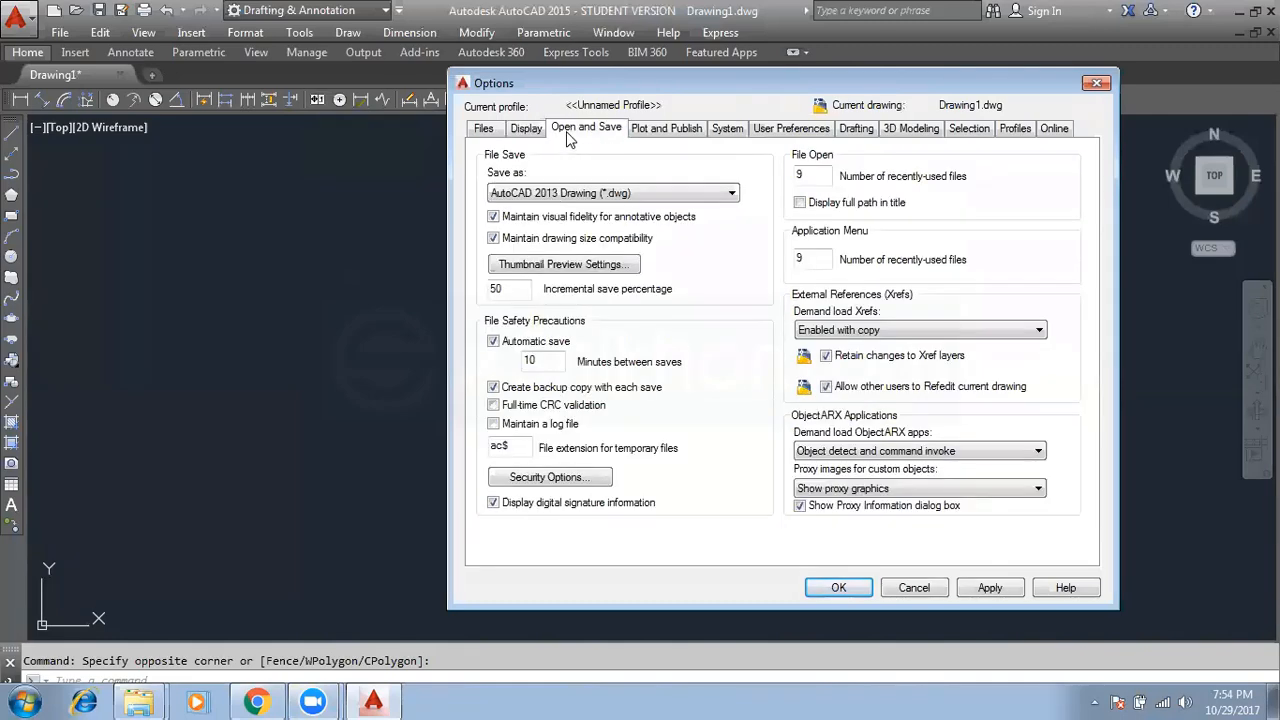
{"action": "left_click", "coordinate": [533, 130]}
{"action": "left_click", "coordinate": [575, 128]}
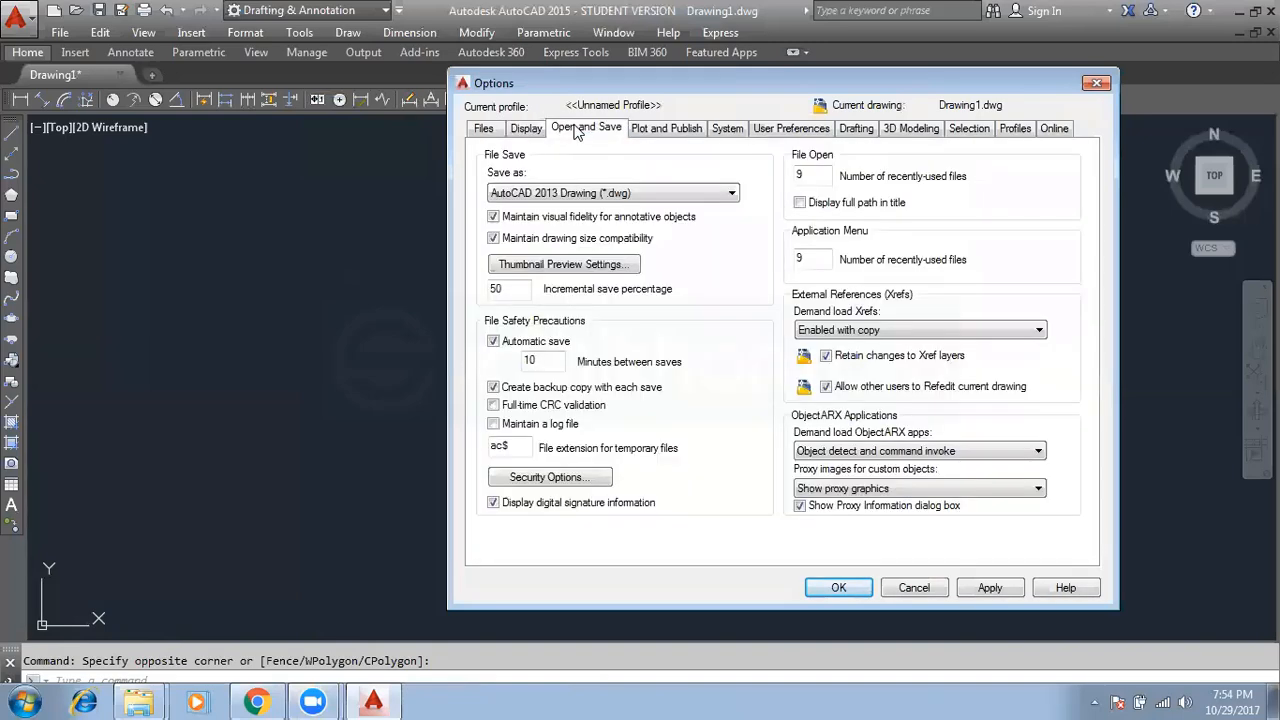
{"action": "left_click", "coordinate": [672, 130]}
{"action": "left_click", "coordinate": [728, 129]}
{"action": "left_click", "coordinate": [786, 130]}
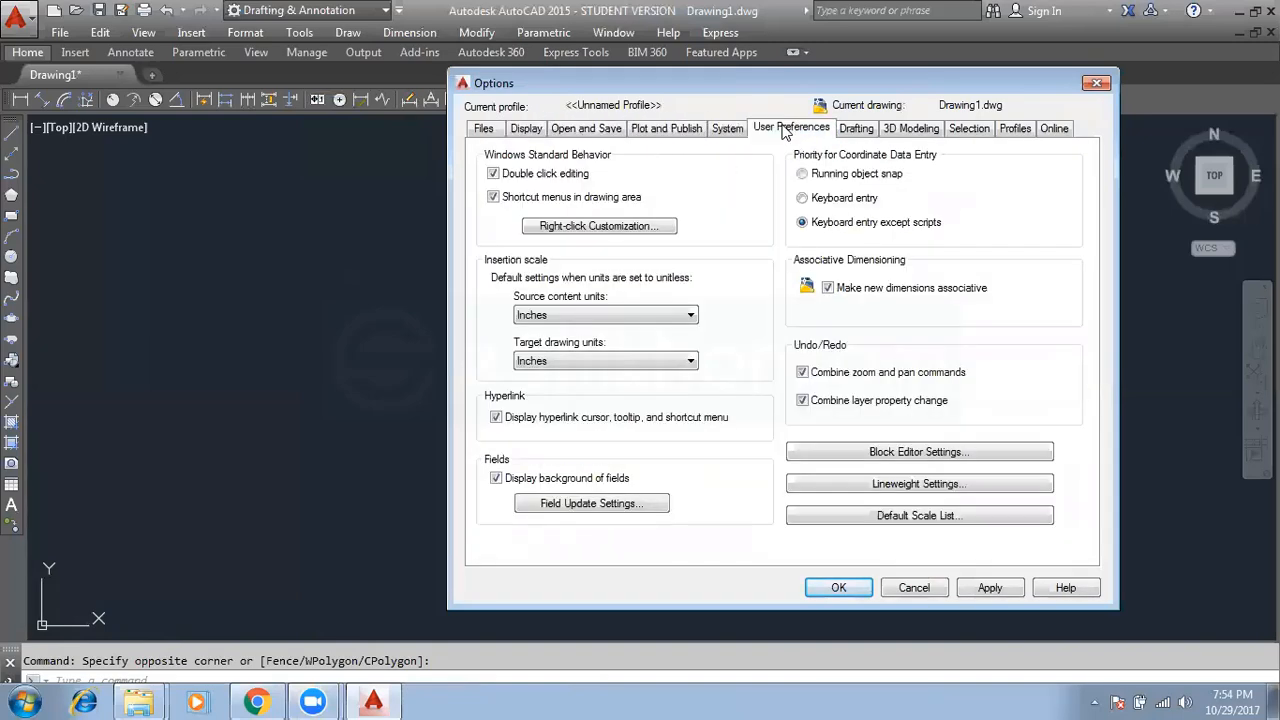
{"action": "left_click", "coordinate": [852, 130]}
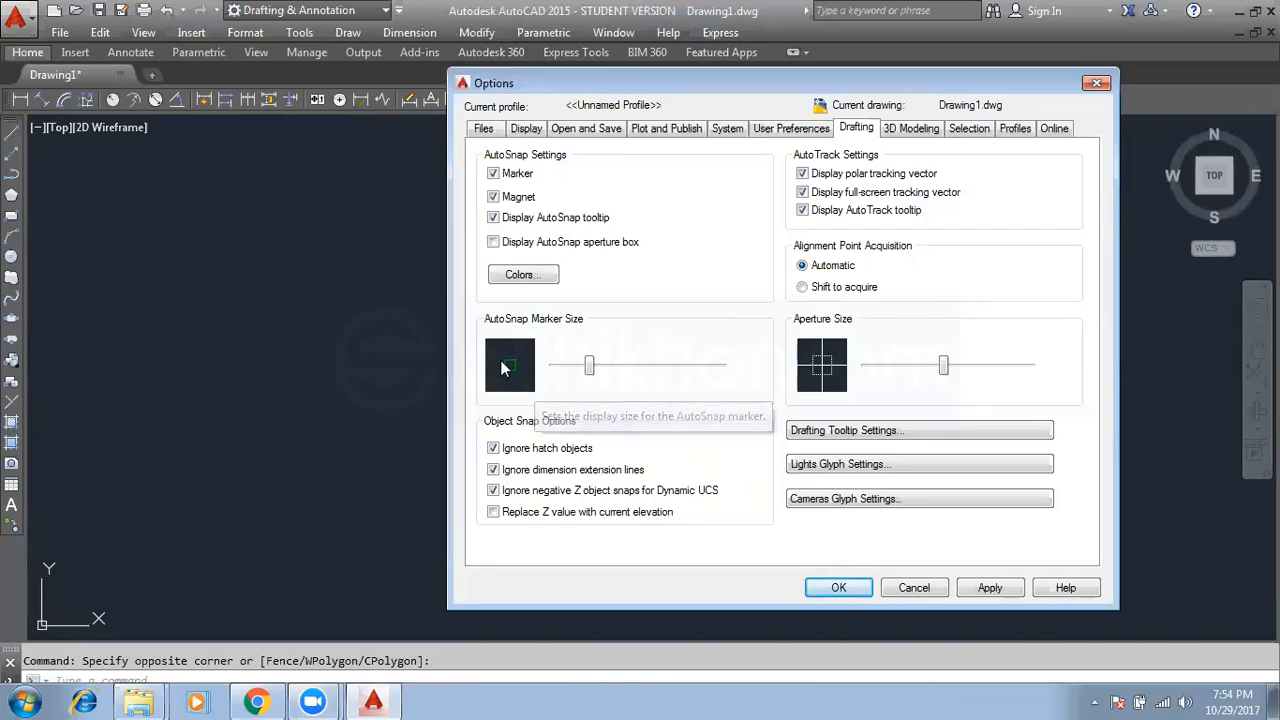
{"action": "left_click_drag", "start_coordinate": [590, 364], "coordinate": [615, 367]}
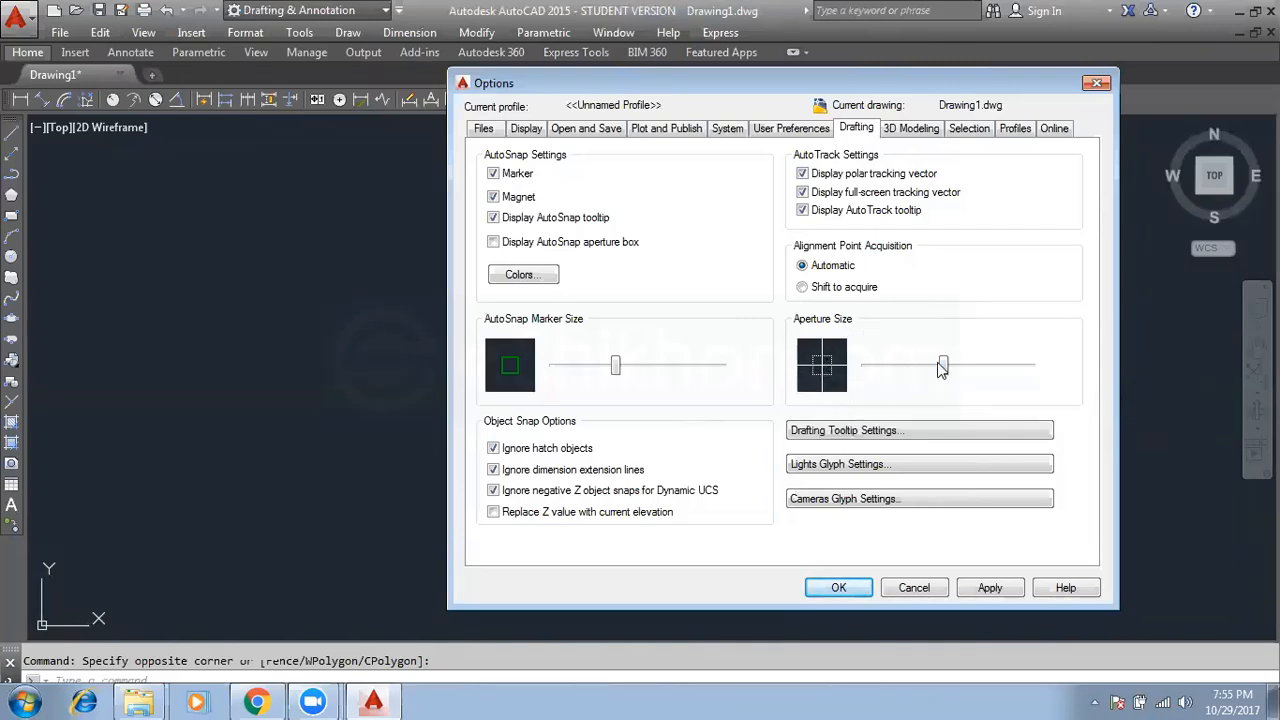
{"action": "left_click_drag", "start_coordinate": [943, 368], "coordinate": [987, 370]}
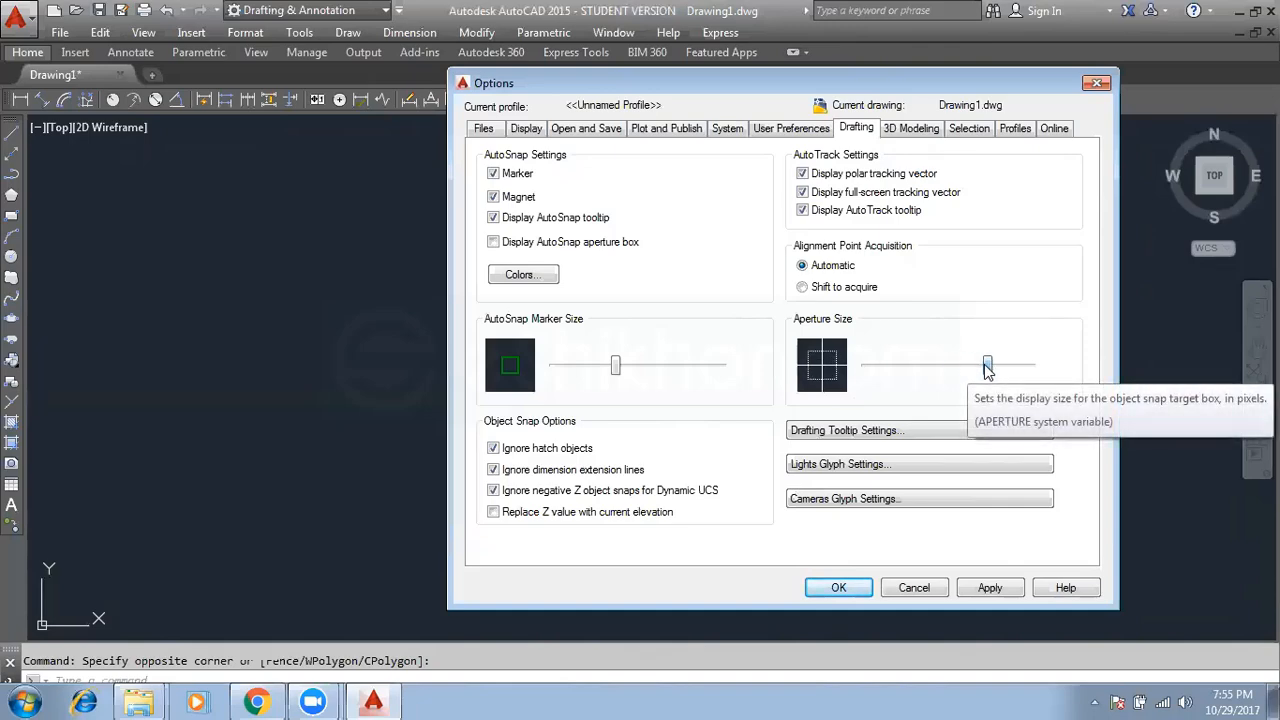
Enlarge the pickbox size and the grip size in the selection options
{"action": "left_click", "coordinate": [908, 128]}
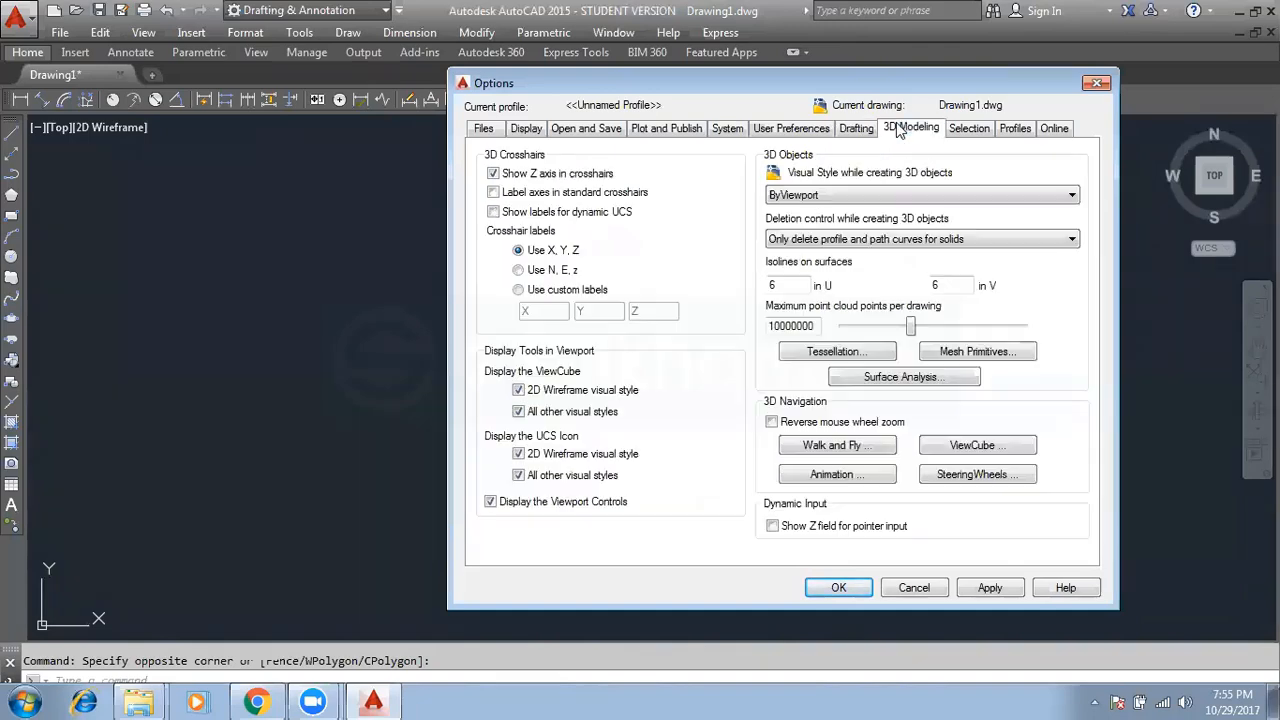
{"action": "left_click", "coordinate": [960, 131]}
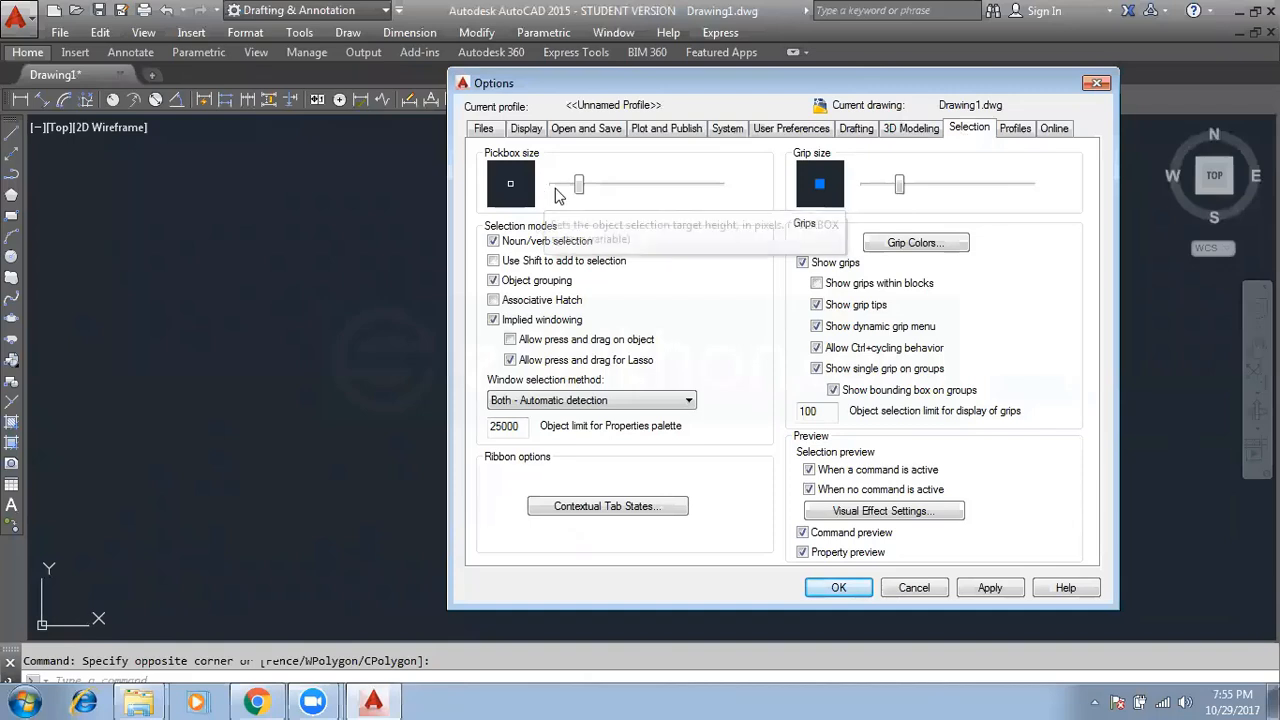
{"action": "left_click_drag", "start_coordinate": [579, 186], "coordinate": [638, 186]}
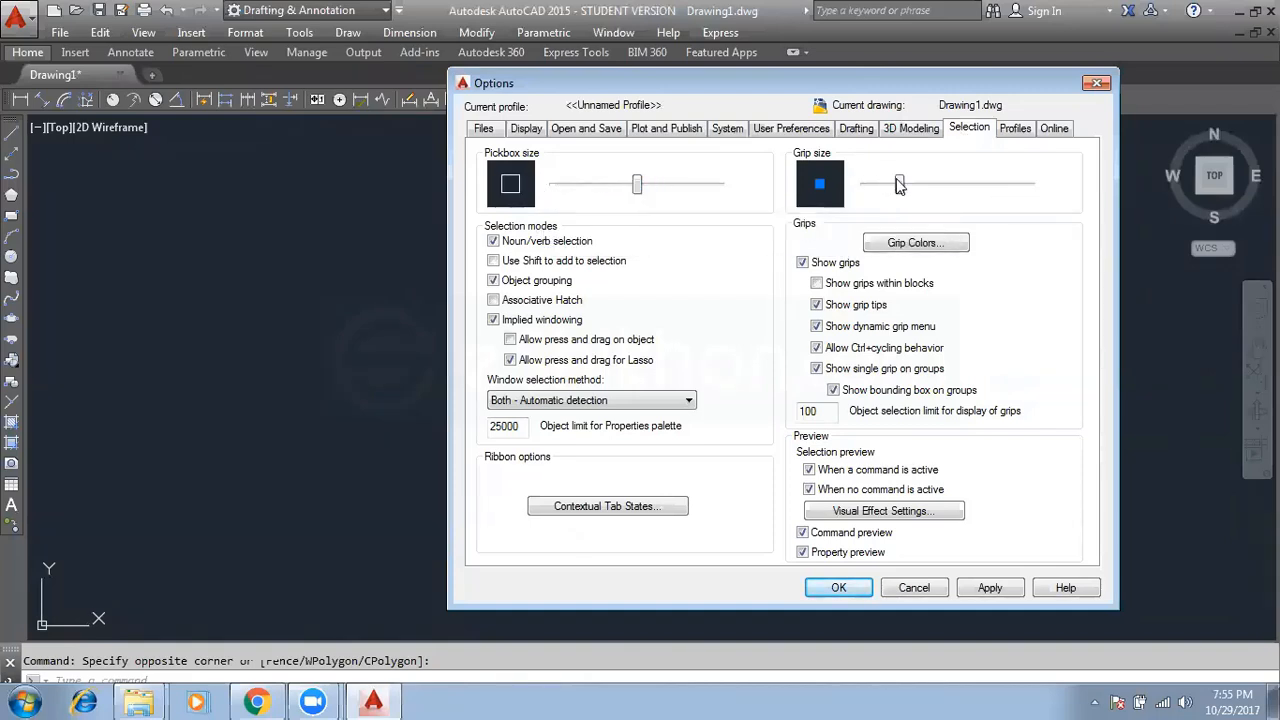
{"action": "left_click_drag", "start_coordinate": [899, 186], "coordinate": [926, 188]}
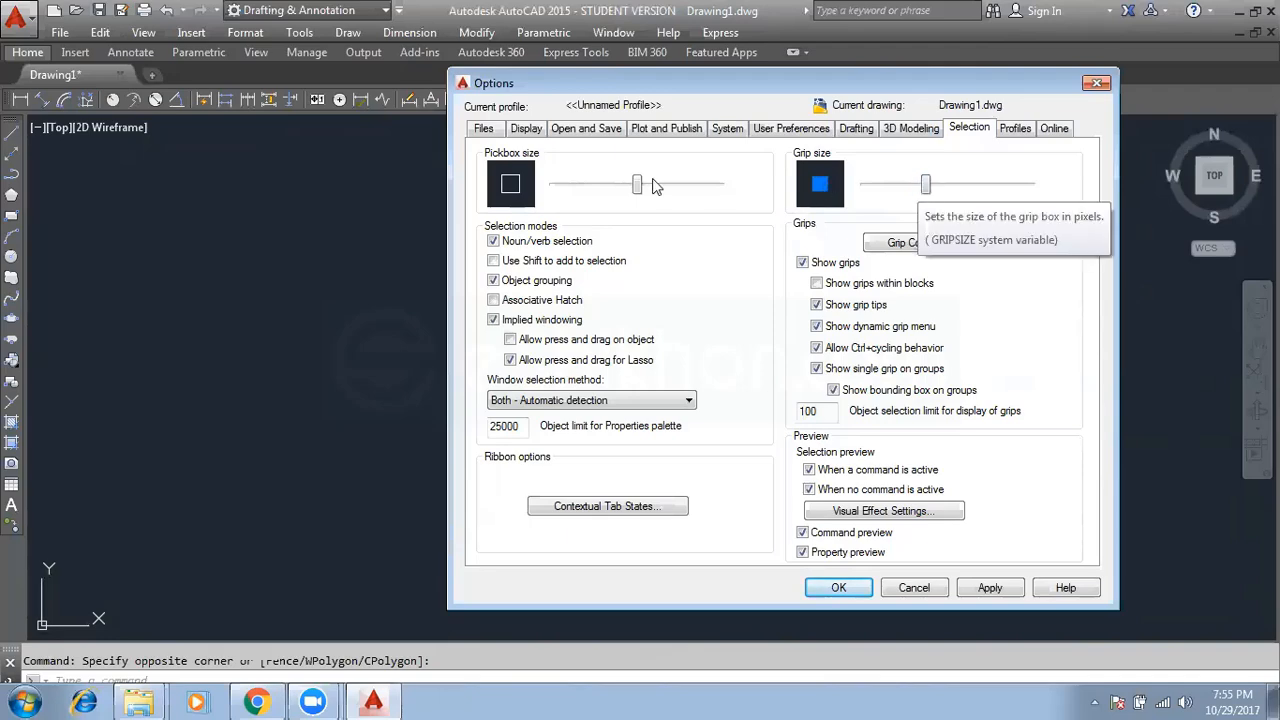
Recheck the display, drafting and selection options, apply the changes and close the Options dialog
{"action": "left_click", "coordinate": [527, 130]}
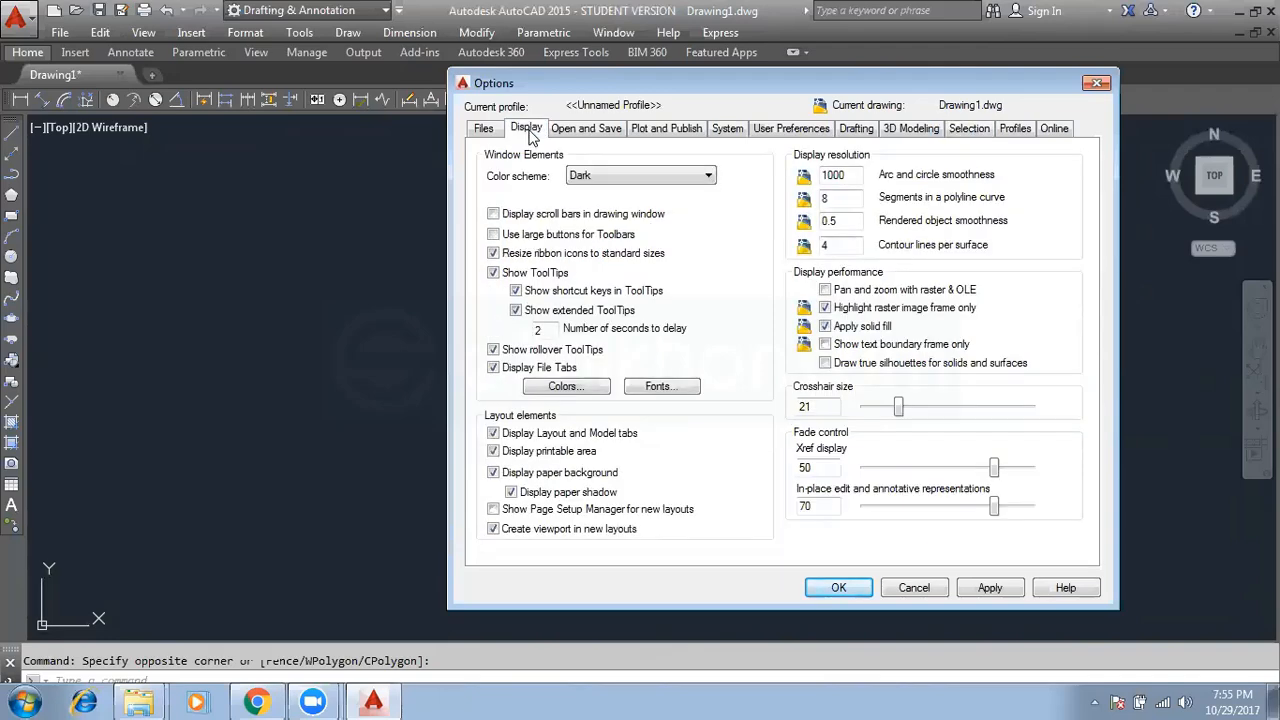
{"action": "left_click", "coordinate": [855, 132]}
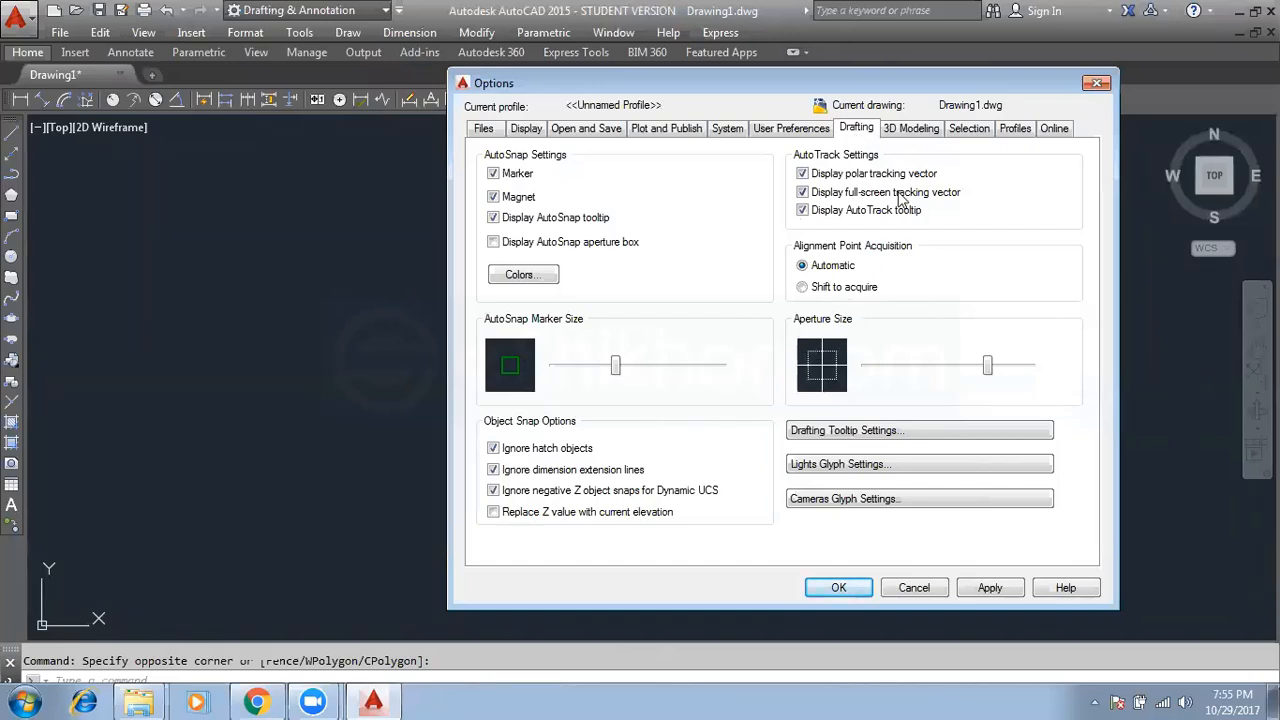
{"action": "left_click", "coordinate": [980, 129]}
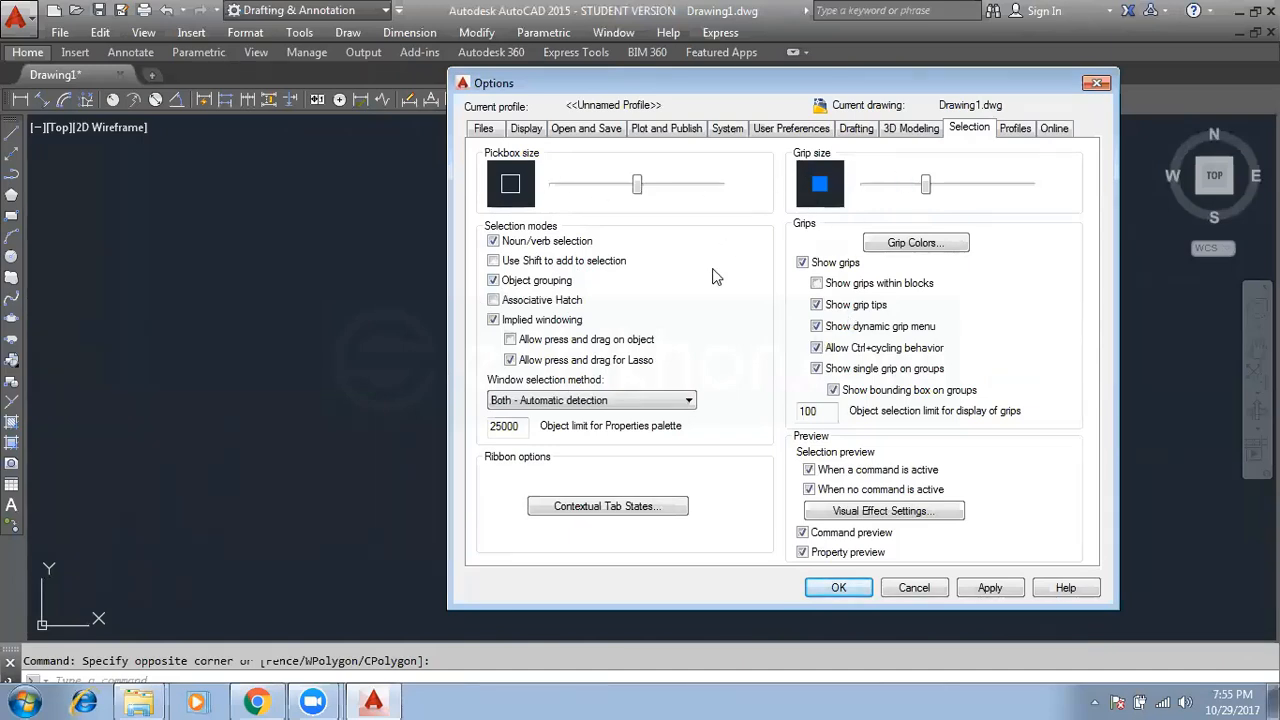
{"action": "left_click", "coordinate": [990, 588]}
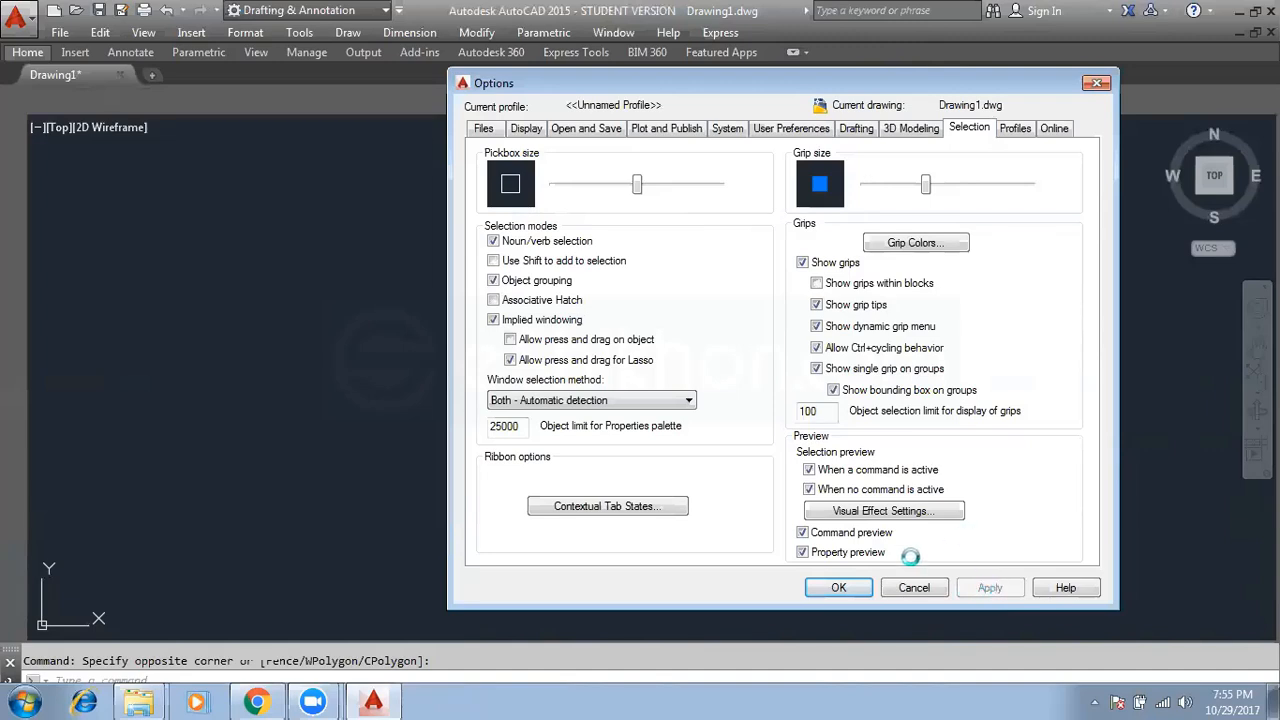
{"action": "left_click", "coordinate": [838, 588]}
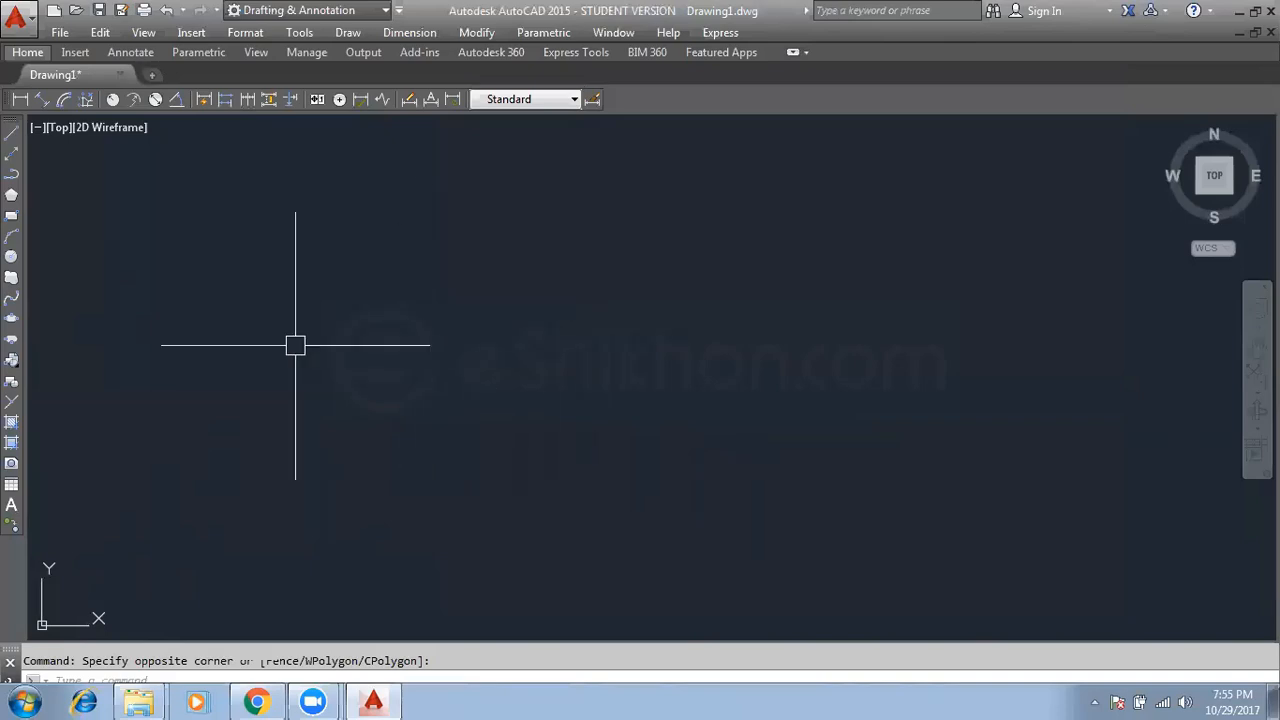
Try out the resized crosshair and pickbox with selection windows in the empty drawing area
{"action": "left_click", "coordinate": [566, 273]}
{"action": "left_click", "coordinate": [418, 377]}
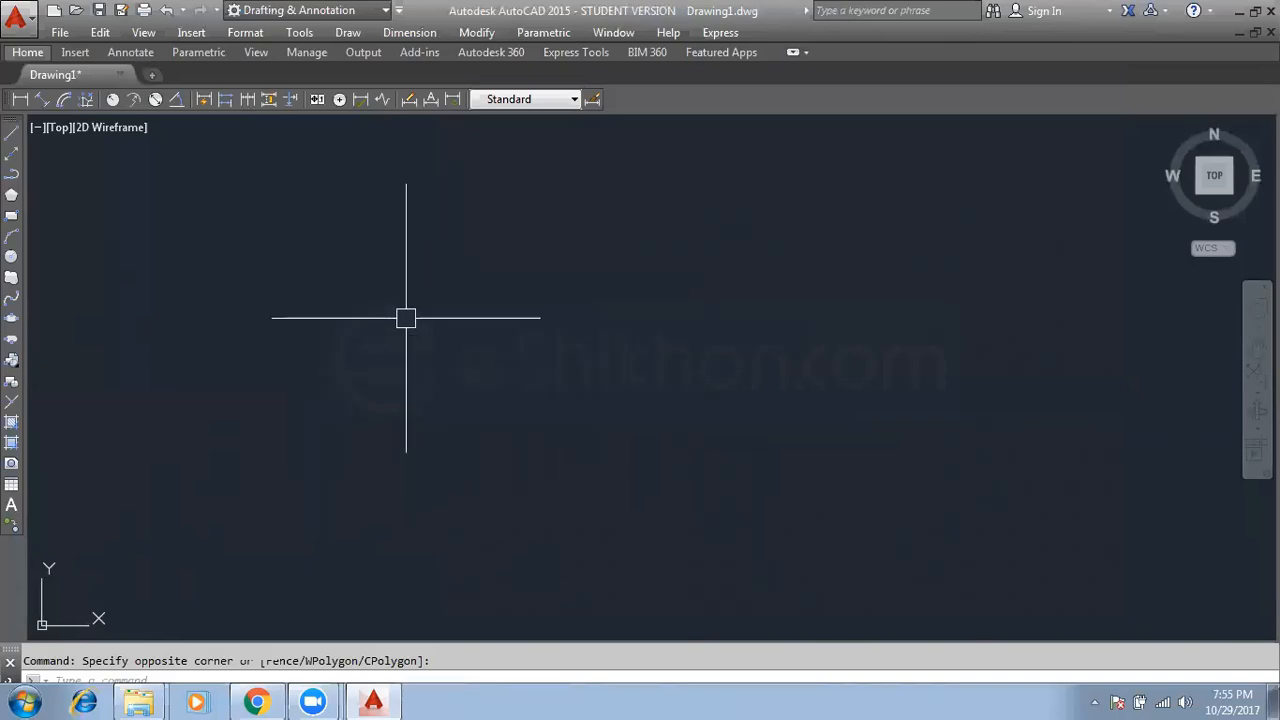
{"action": "left_click", "coordinate": [375, 264]}
{"action": "left_click", "coordinate": [541, 393]}
{"action": "left_click", "coordinate": [601, 234]}
{"action": "left_click", "coordinate": [384, 373]}
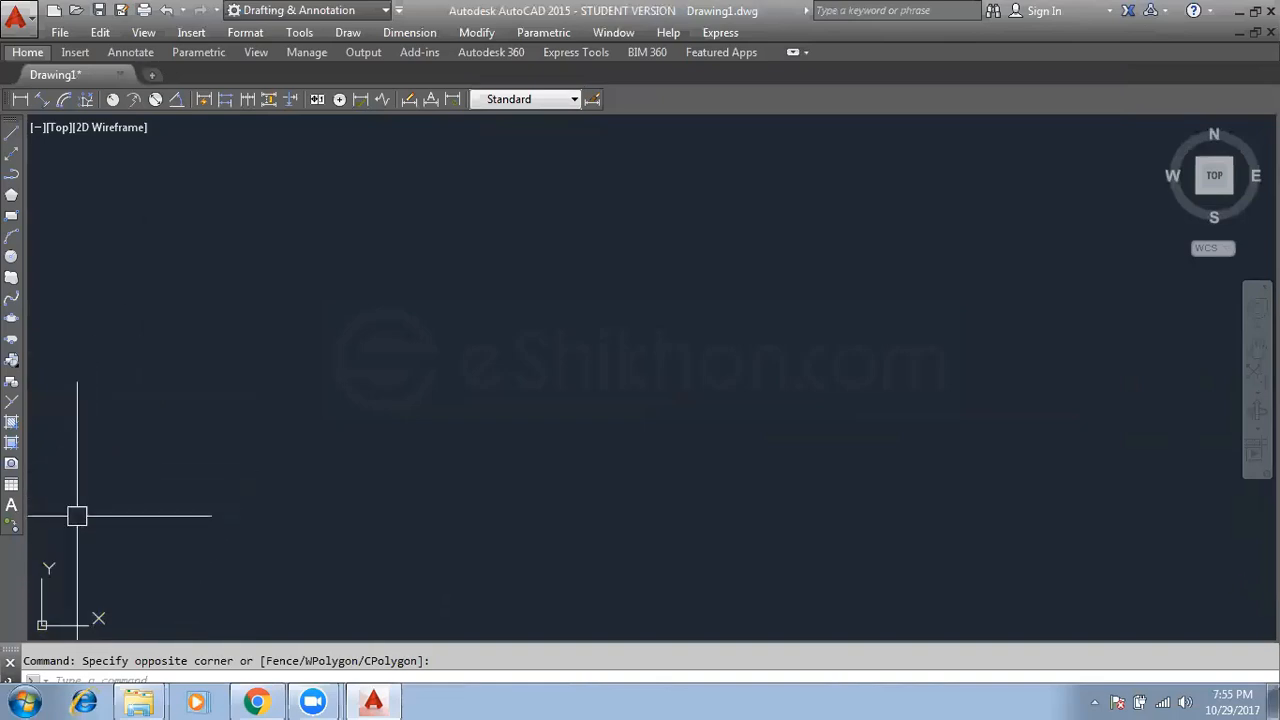
Examine how the UCS icon behaves relative to the drawing origin while zooming and panning
{"action": "scroll", "coordinate": [345, 319], "scroll_direction": "down", "scroll_amount": 5}
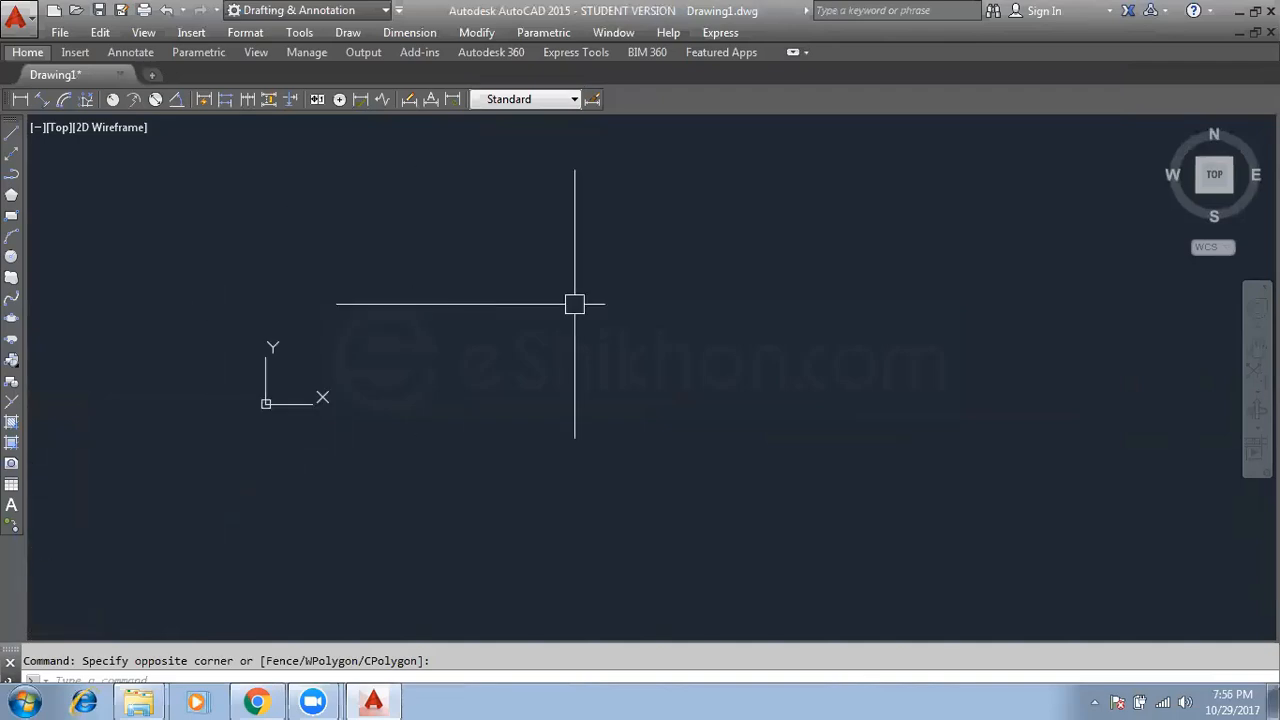
{"action": "middle_click_drag", "start_coordinate": [255, 410], "coordinate": [454, 363]}
{"action": "scroll", "coordinate": [446, 341], "scroll_direction": "up", "scroll_amount": 5}
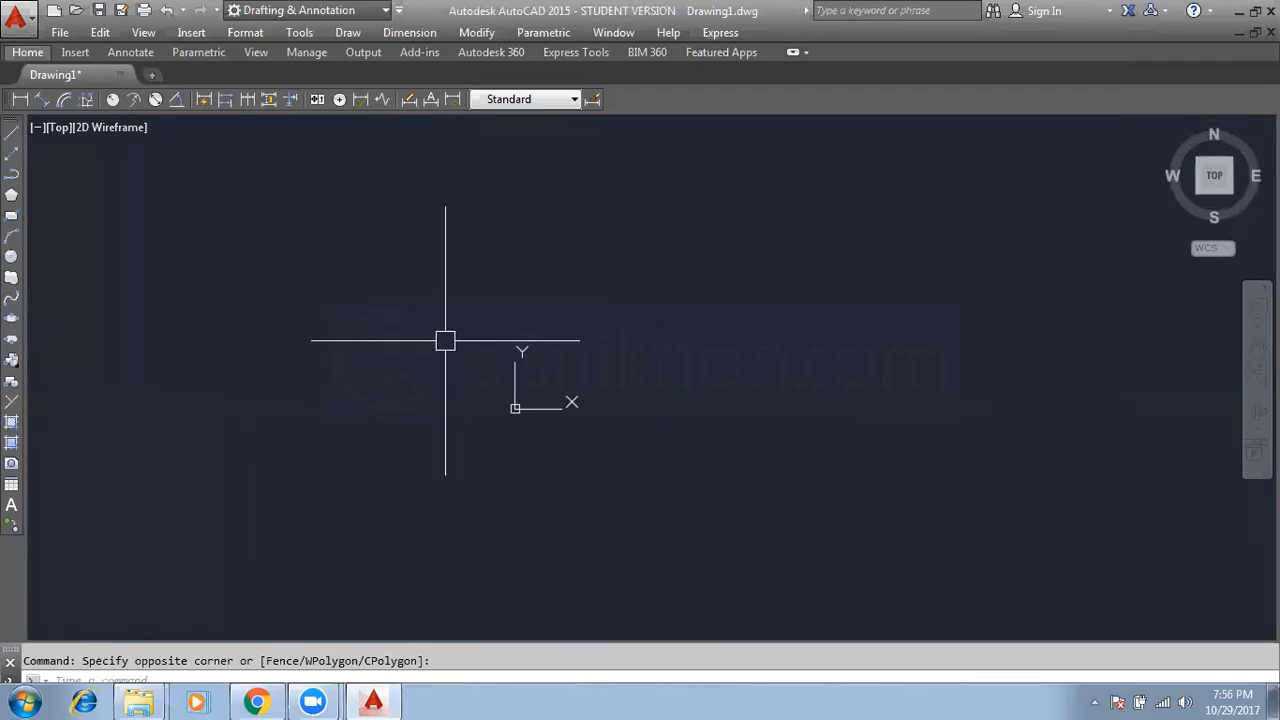
{"action": "scroll", "coordinate": [538, 358], "scroll_direction": "down", "scroll_amount": 5}
{"action": "middle_click_drag", "start_coordinate": [623, 361], "coordinate": [399, 370]}
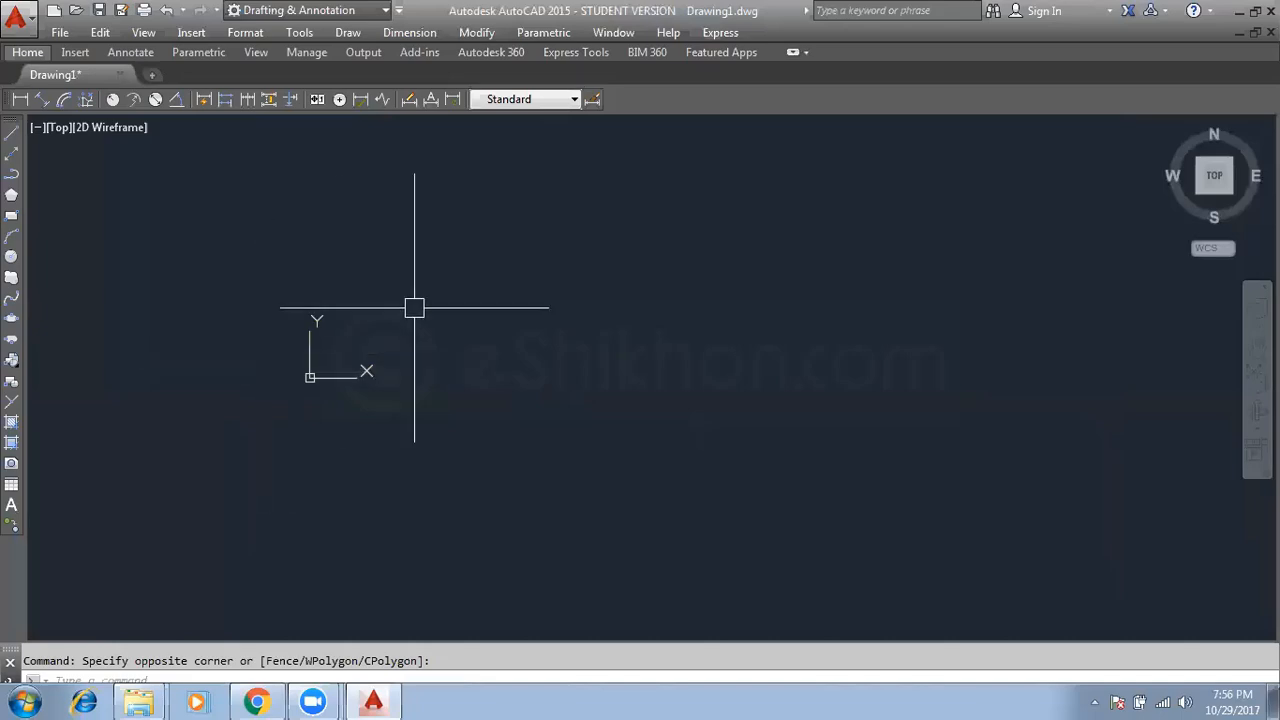
{"action": "scroll", "coordinate": [323, 343], "scroll_direction": "up", "scroll_amount": 3}
{"action": "scroll", "coordinate": [346, 366], "scroll_direction": "down", "scroll_amount": 3}
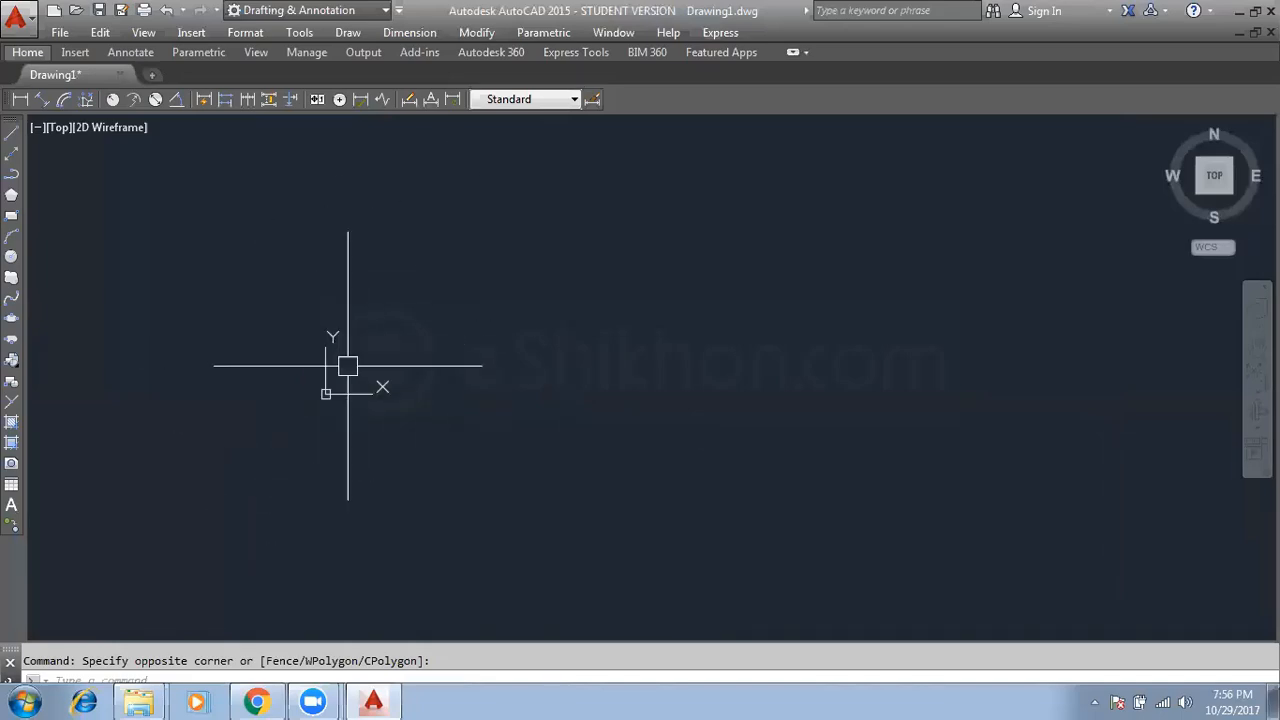
{"action": "scroll", "coordinate": [405, 371], "scroll_direction": "up", "scroll_amount": 3}
{"action": "scroll", "coordinate": [399, 349], "scroll_direction": "up", "scroll_amount": 3}
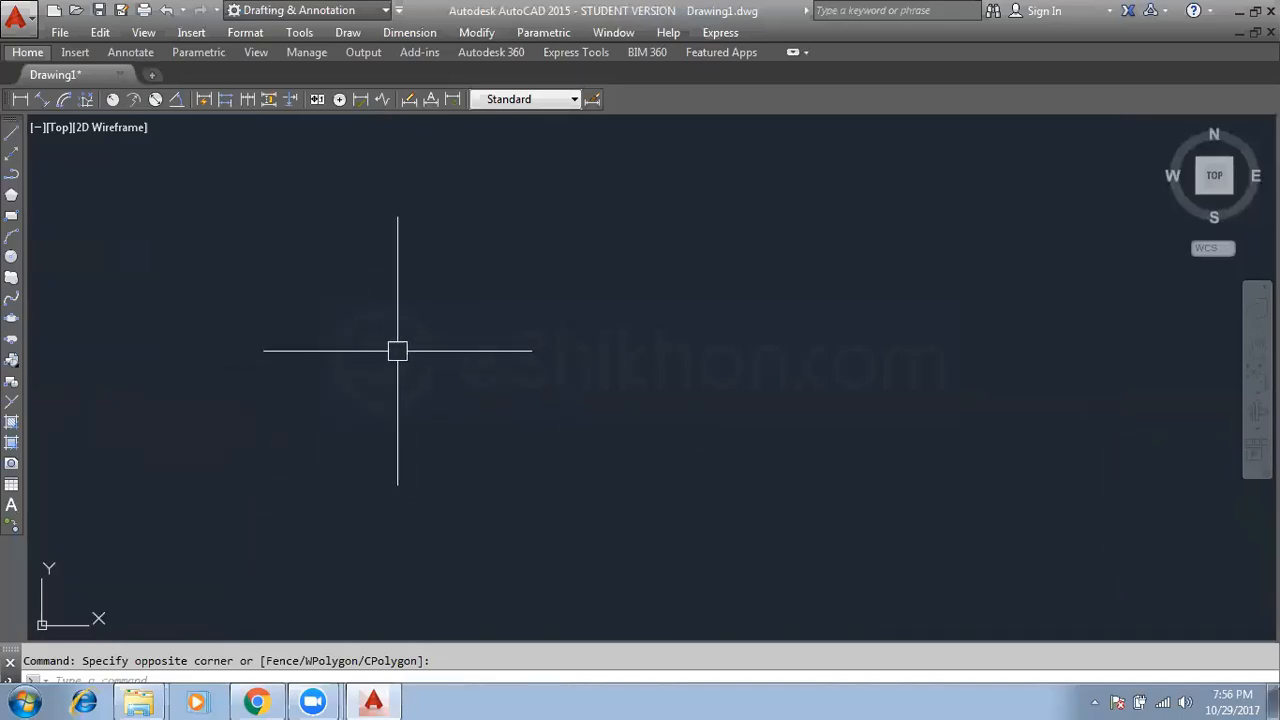
{"action": "scroll", "coordinate": [397, 351], "scroll_direction": "down", "scroll_amount": 7}
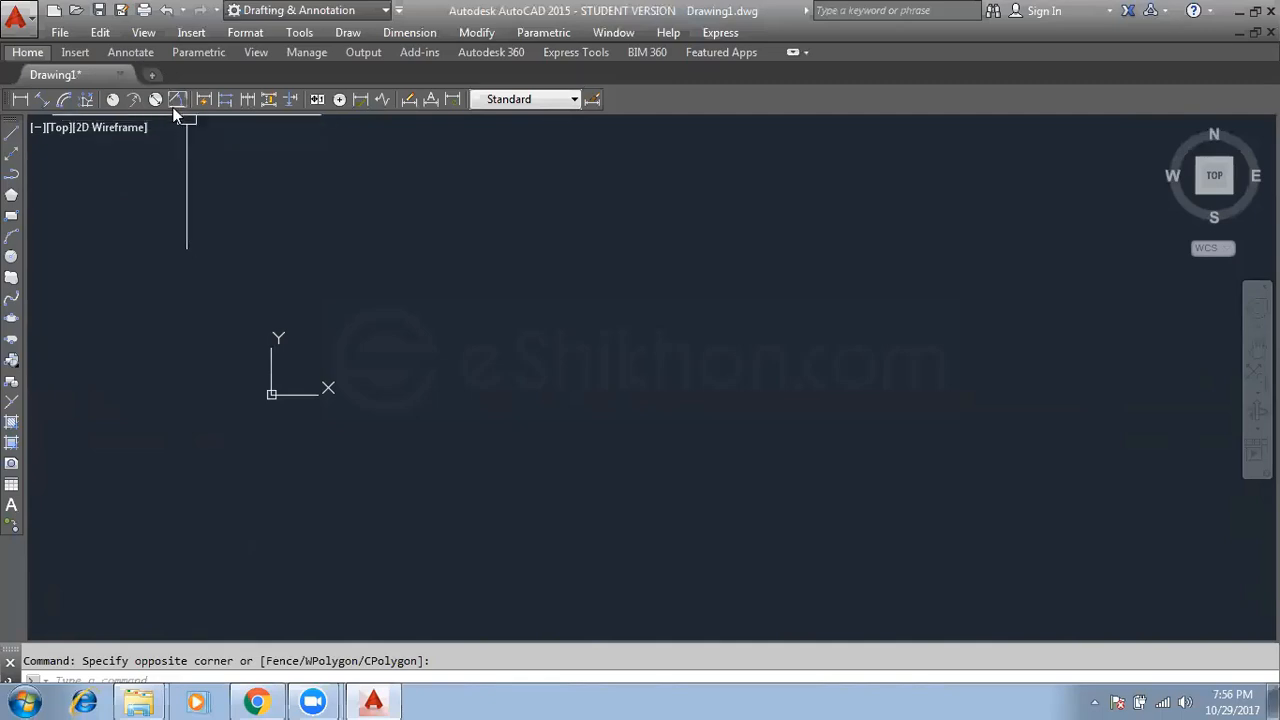
Turn off the Origin setting of the UCS icon and check the icon's position by panning
{"action": "left_click", "coordinate": [143, 32]}
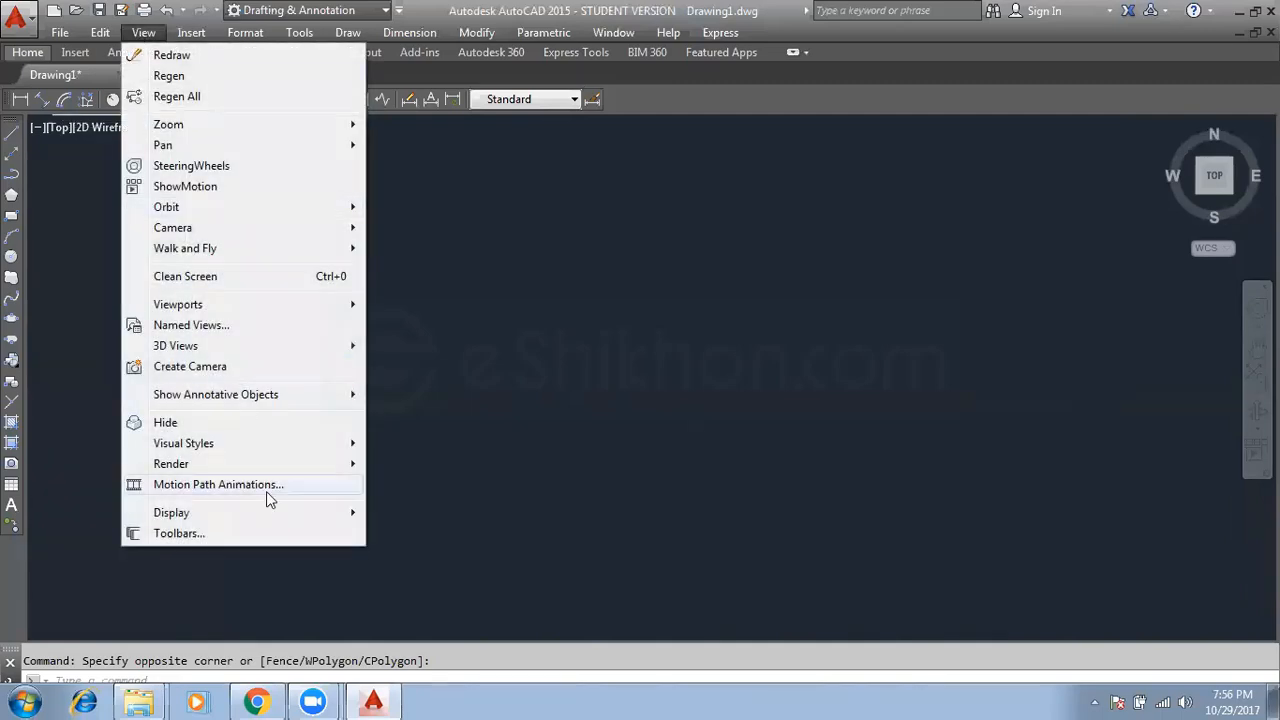
{"action": "mouse_move", "coordinate": [280, 518]}
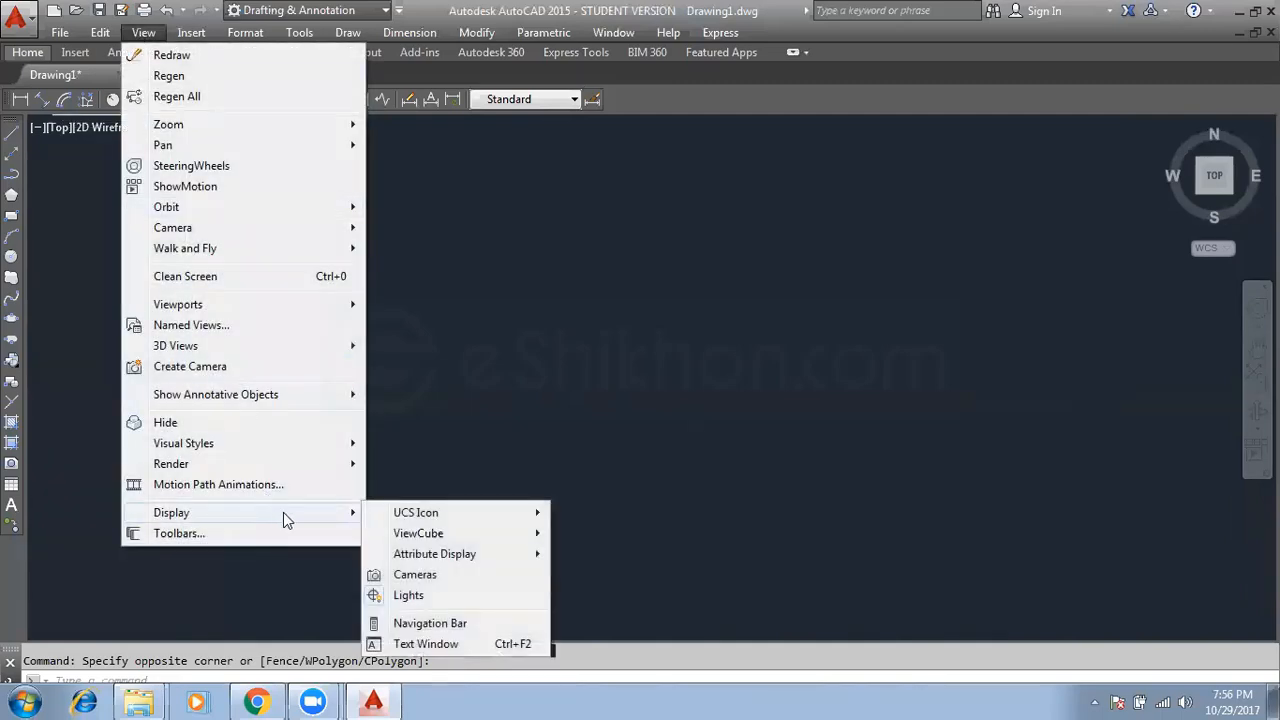
{"action": "mouse_move", "coordinate": [448, 506]}
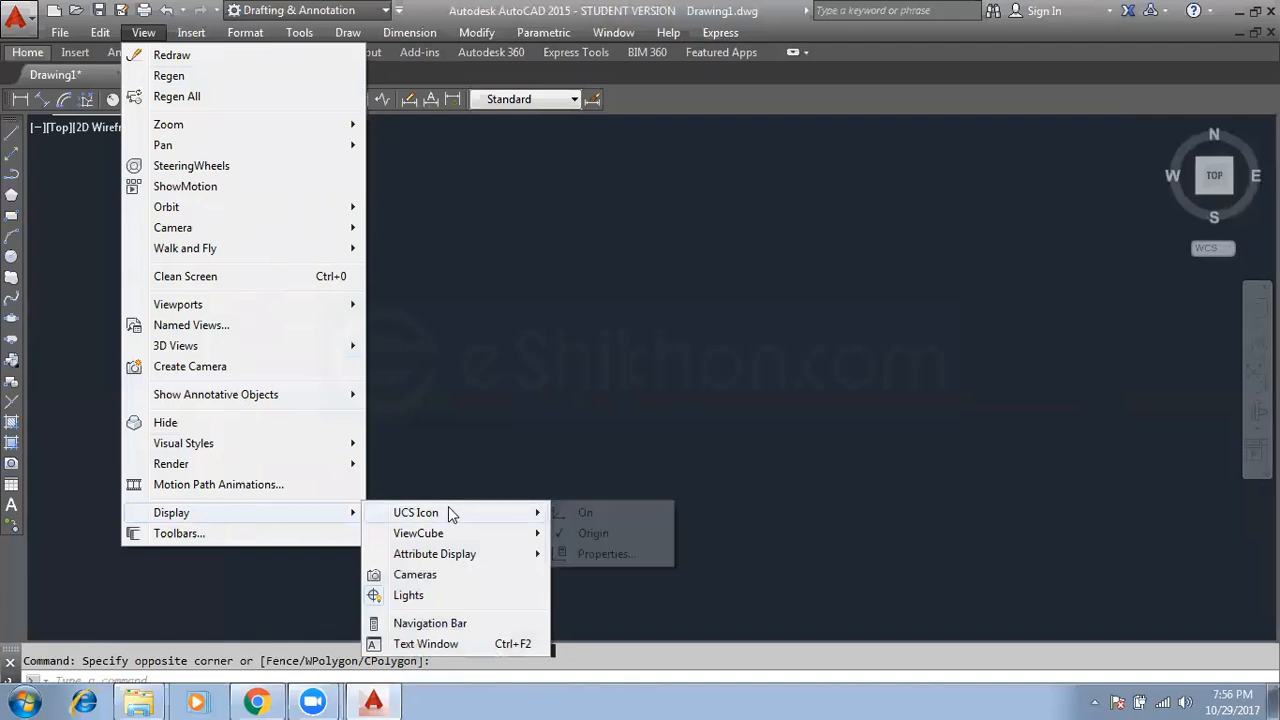
{"action": "left_click", "coordinate": [584, 540]}
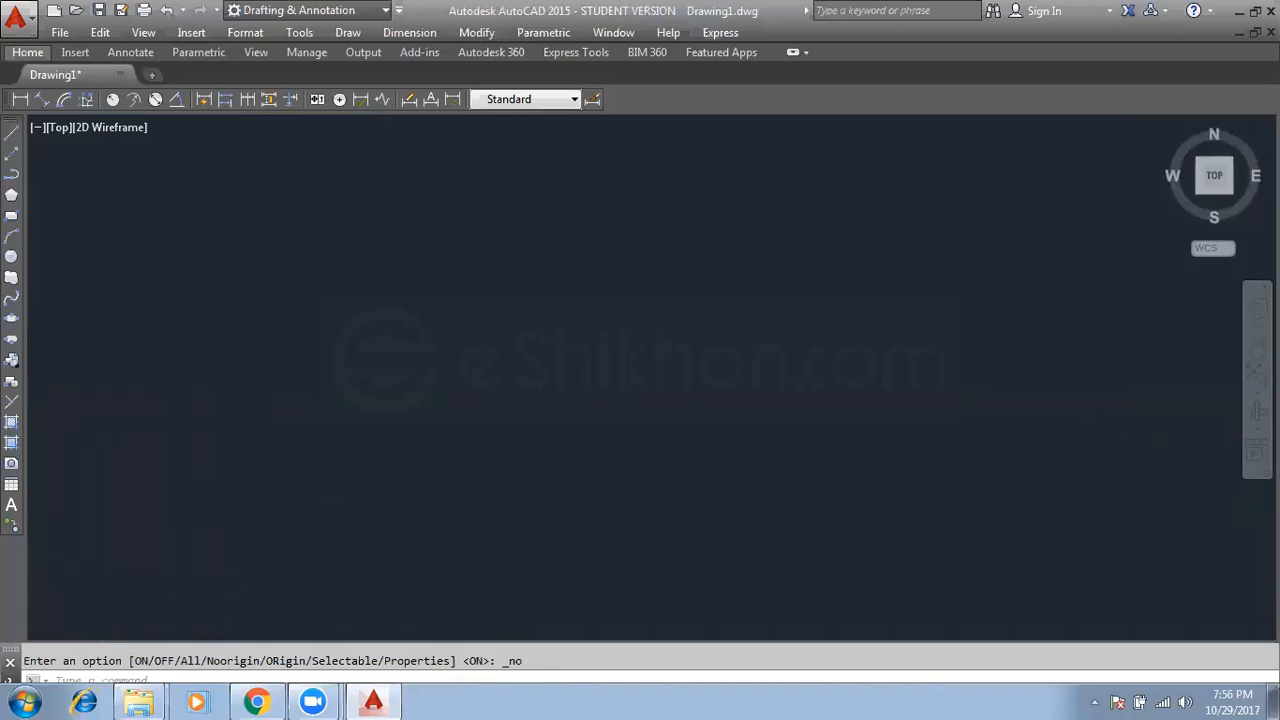
{"action": "middle_click_drag", "start_coordinate": [614, 373], "coordinate": [445, 414]}
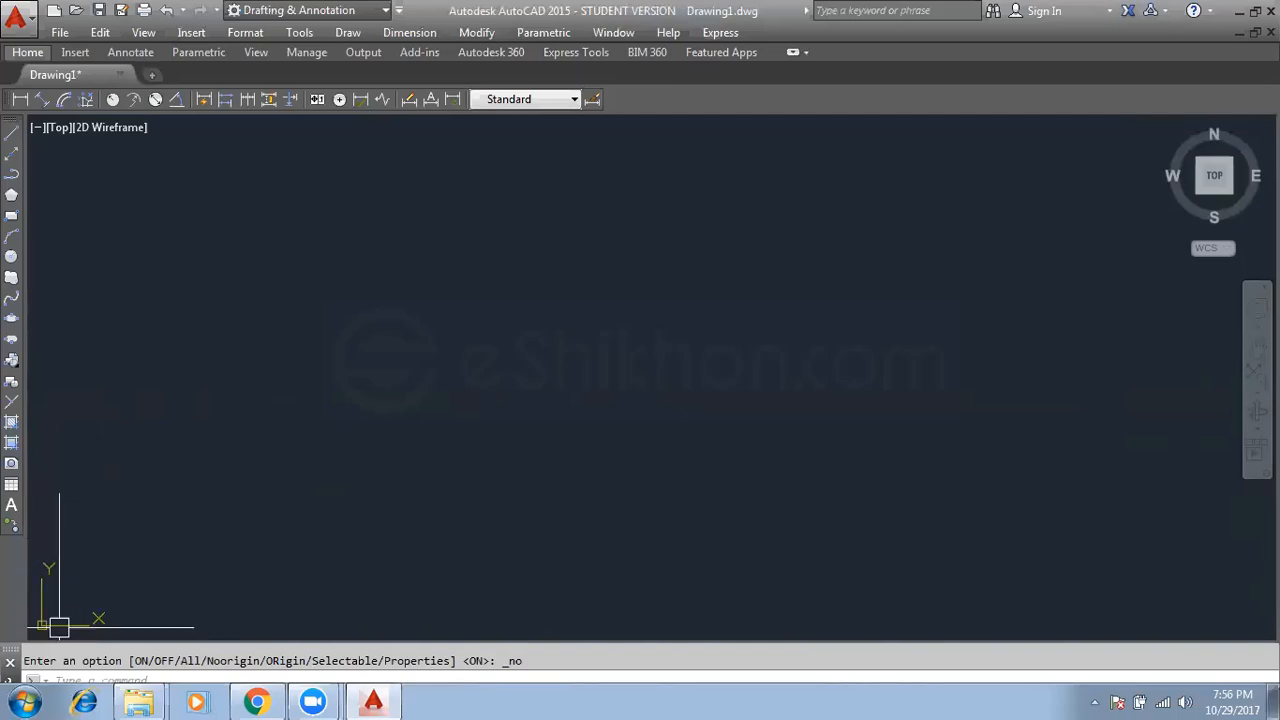
{"action": "left_click", "coordinate": [651, 284]}
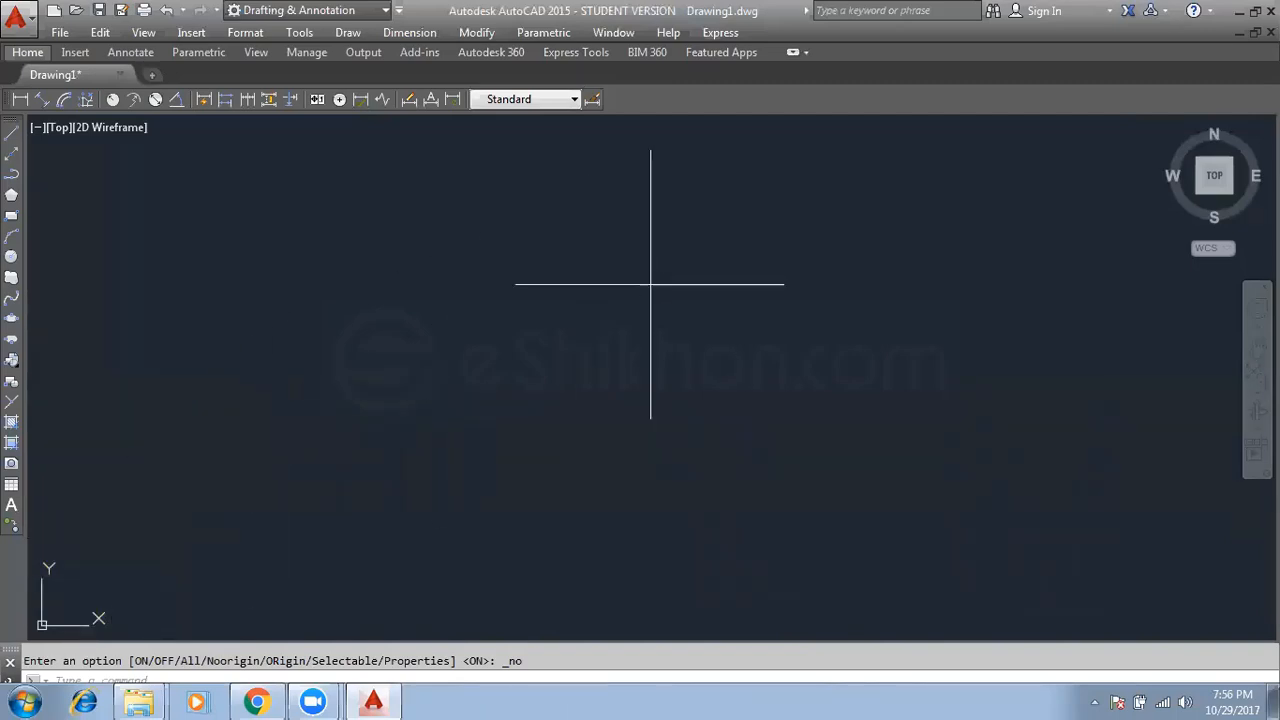
{"action": "left_click", "coordinate": [397, 455]}
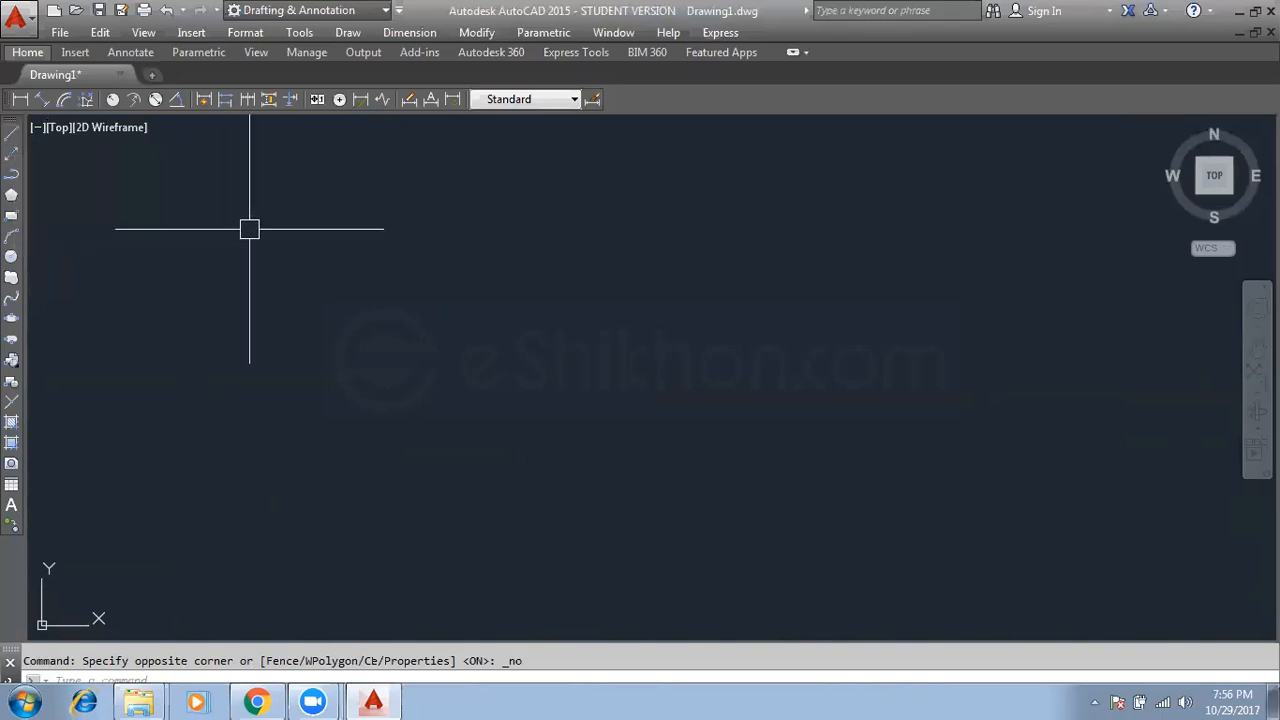
{"action": "left_click", "coordinate": [254, 218]}
{"action": "left_click", "coordinate": [500, 402]}
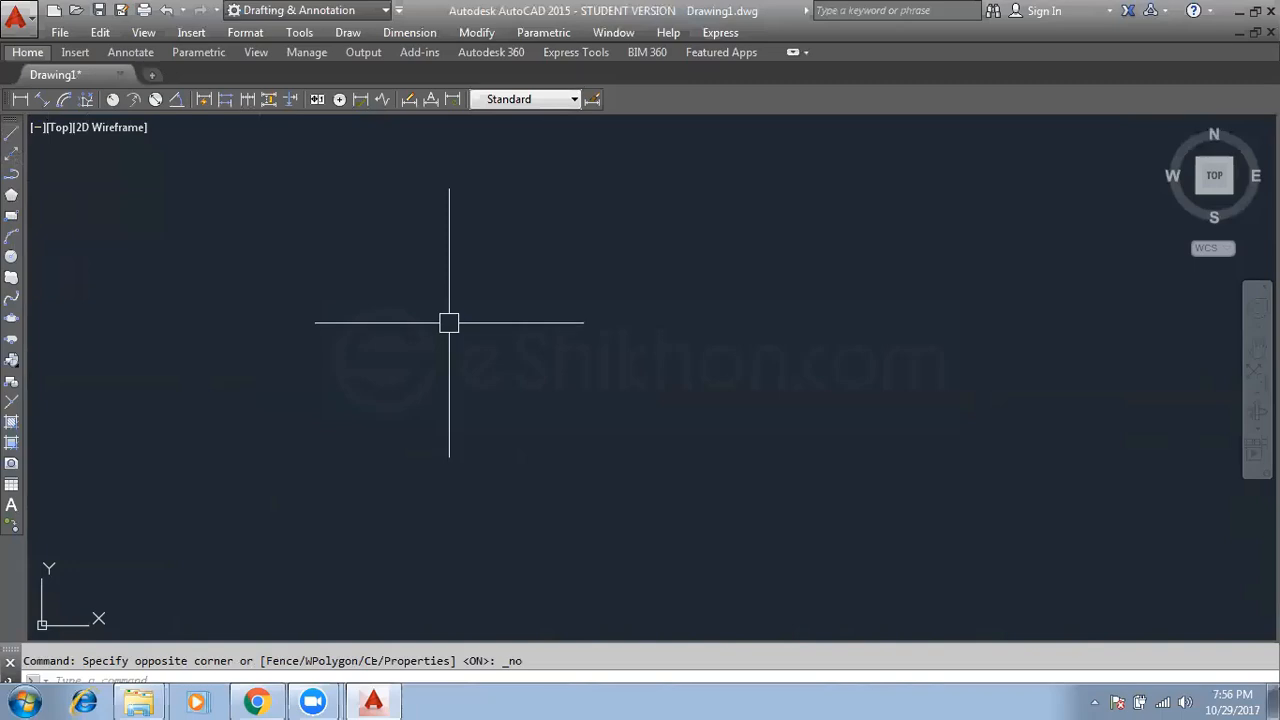
{"action": "left_click", "coordinate": [558, 244]}
{"action": "left_click", "coordinate": [440, 320]}
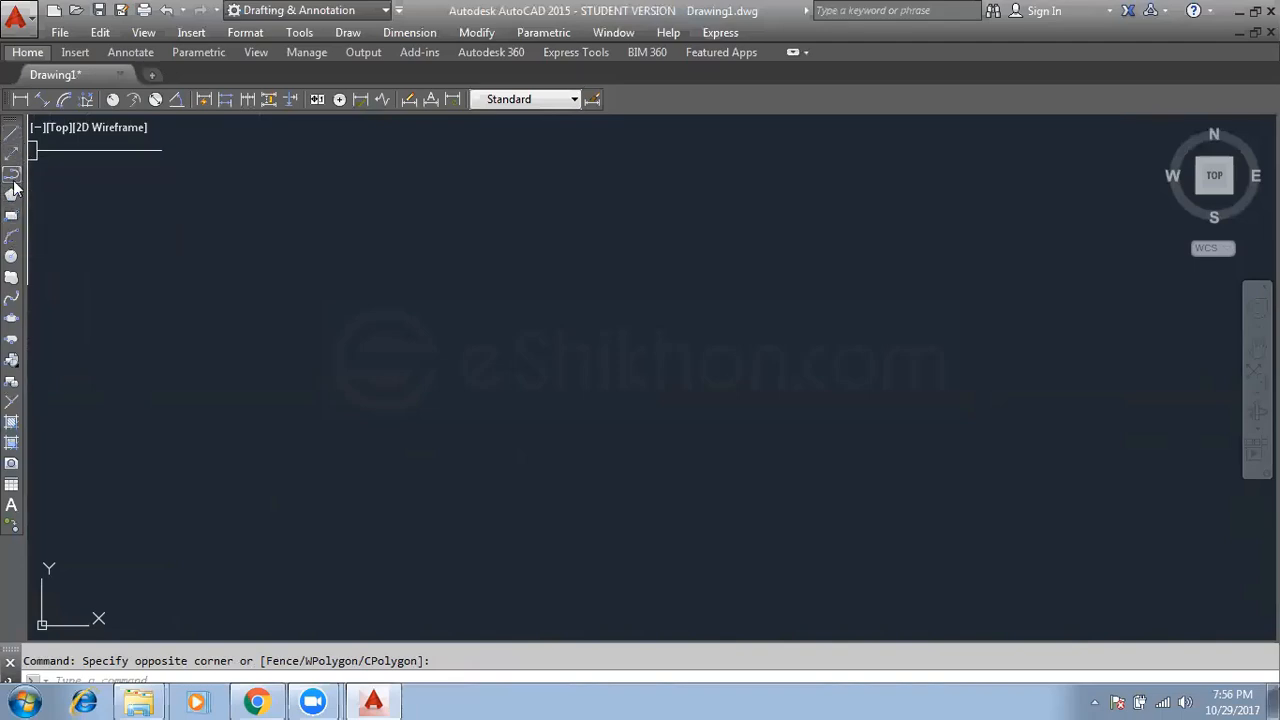
Draw a horizontal line 15 units long in the empty drawing area and end the Line command
{"action": "left_click", "coordinate": [12, 132]}
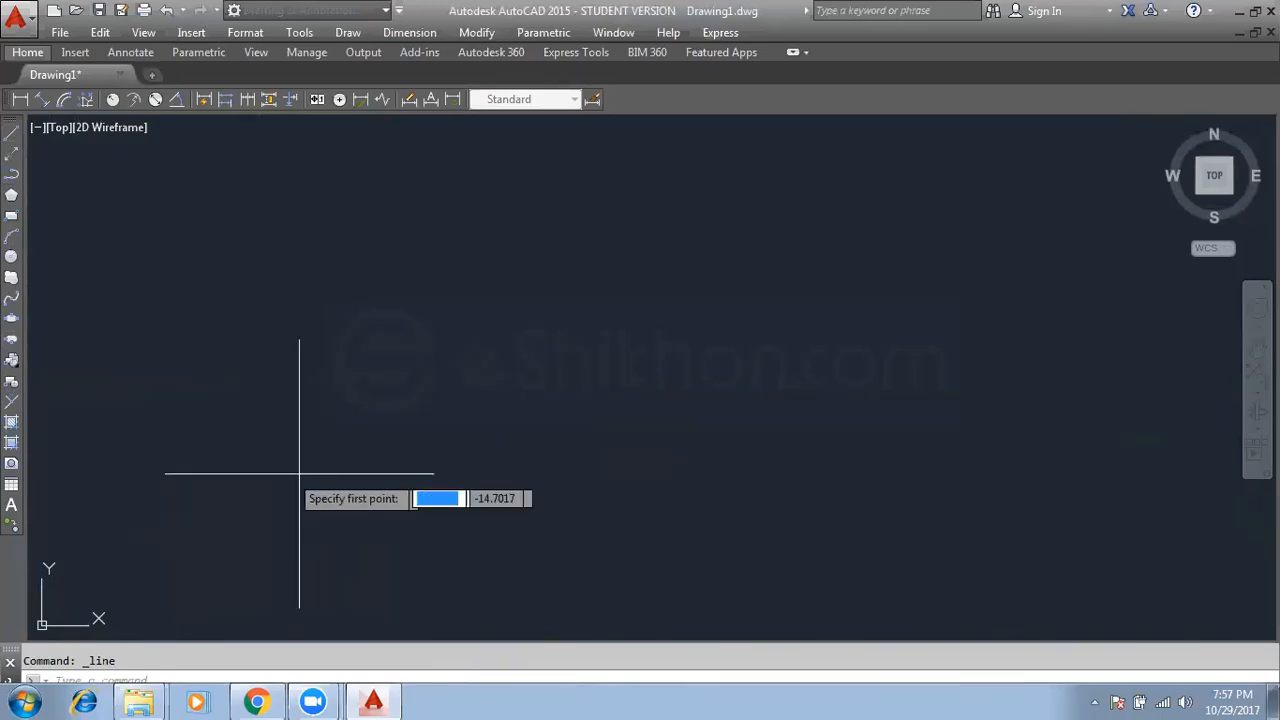
{"action": "left_click", "coordinate": [240, 430]}
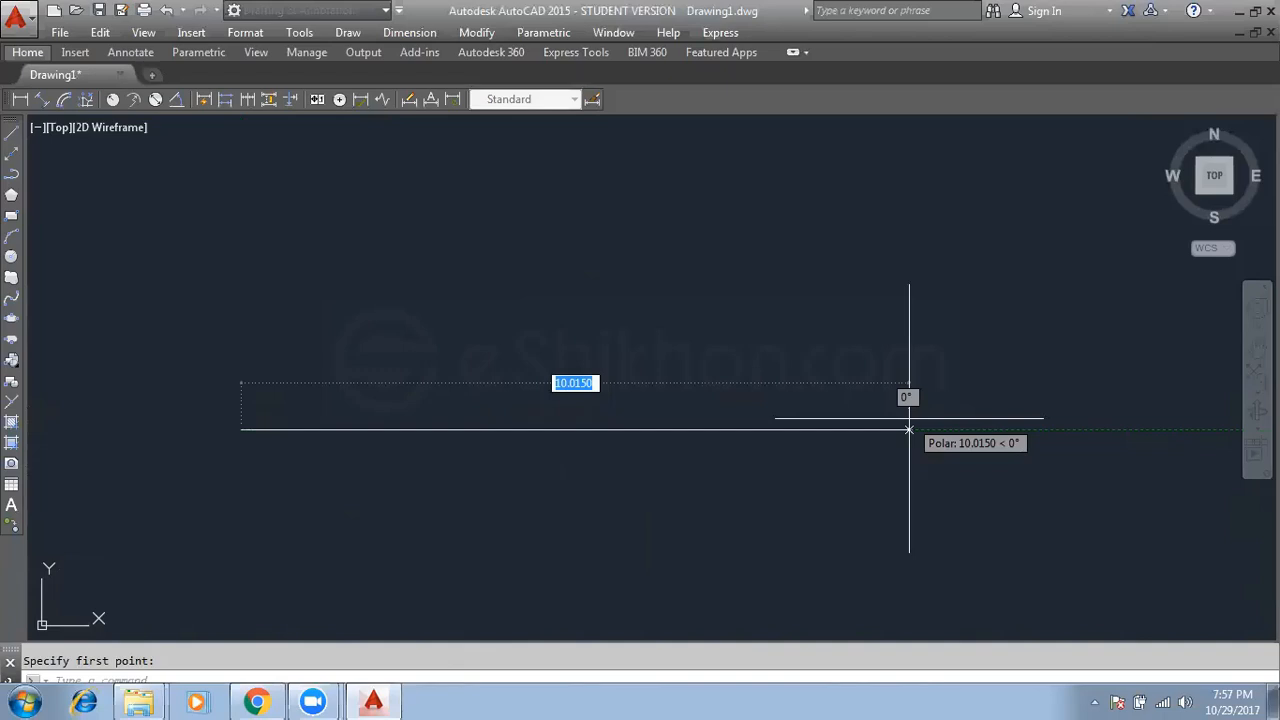
{"action": "type", "text": "5"}
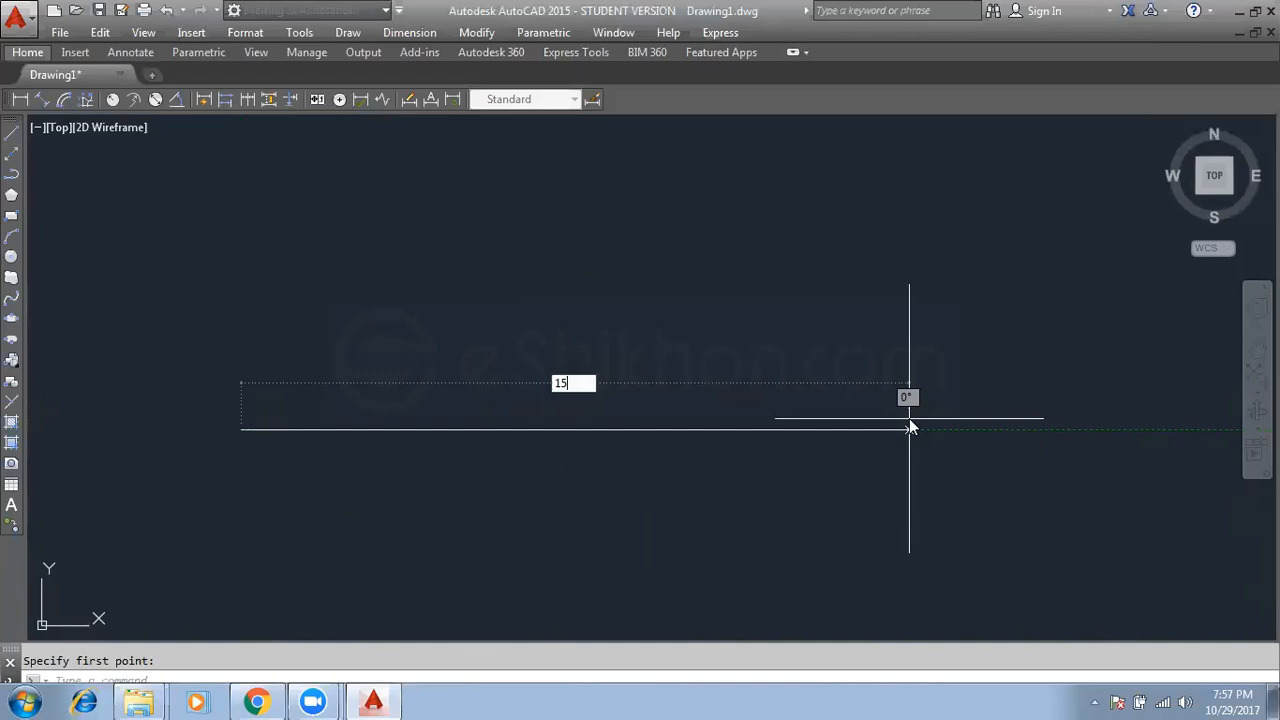
{"action": "key", "text": "Return"}
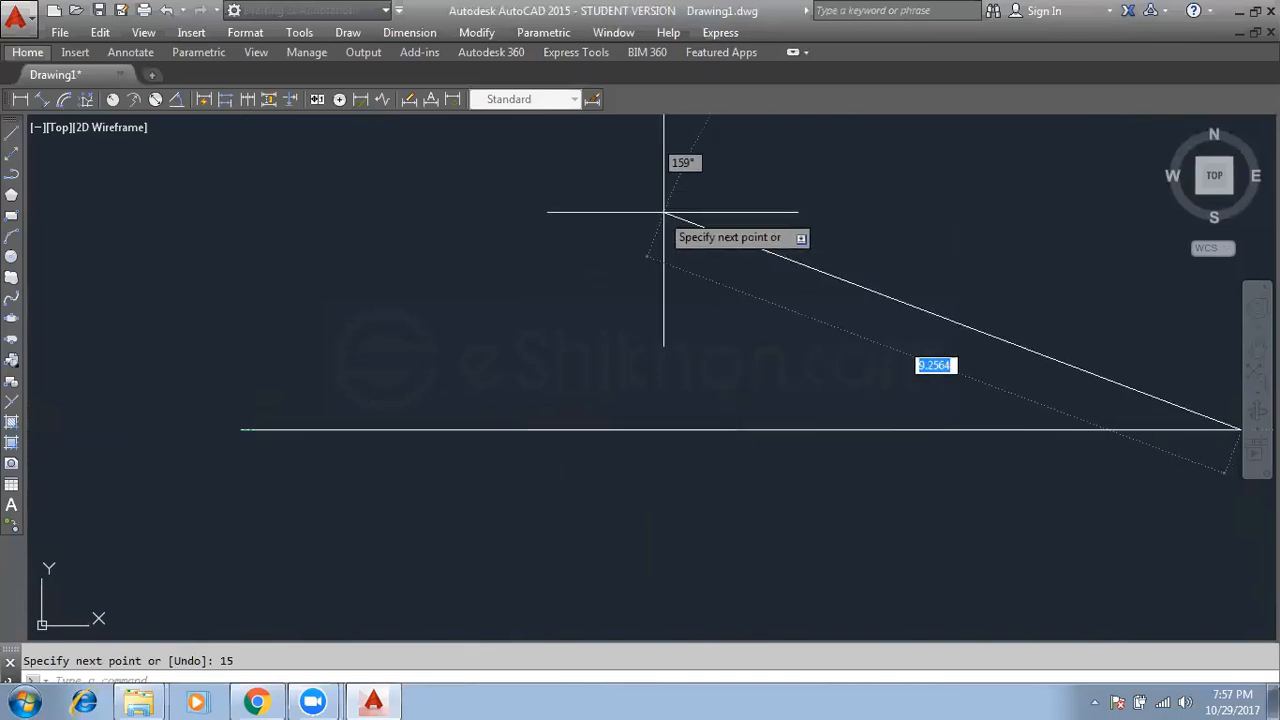
{"action": "scroll", "coordinate": [957, 280], "scroll_direction": "down", "scroll_amount": 3}
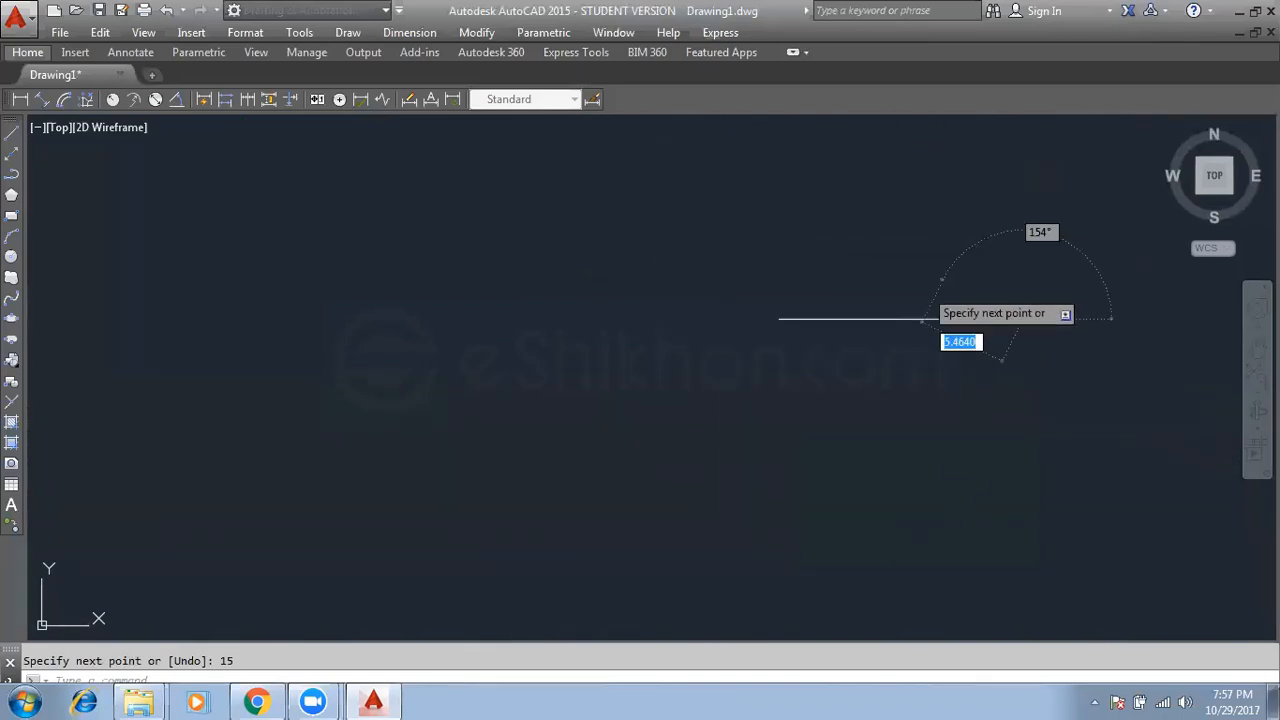
{"action": "scroll", "coordinate": [850, 295], "scroll_direction": "up", "scroll_amount": 3}
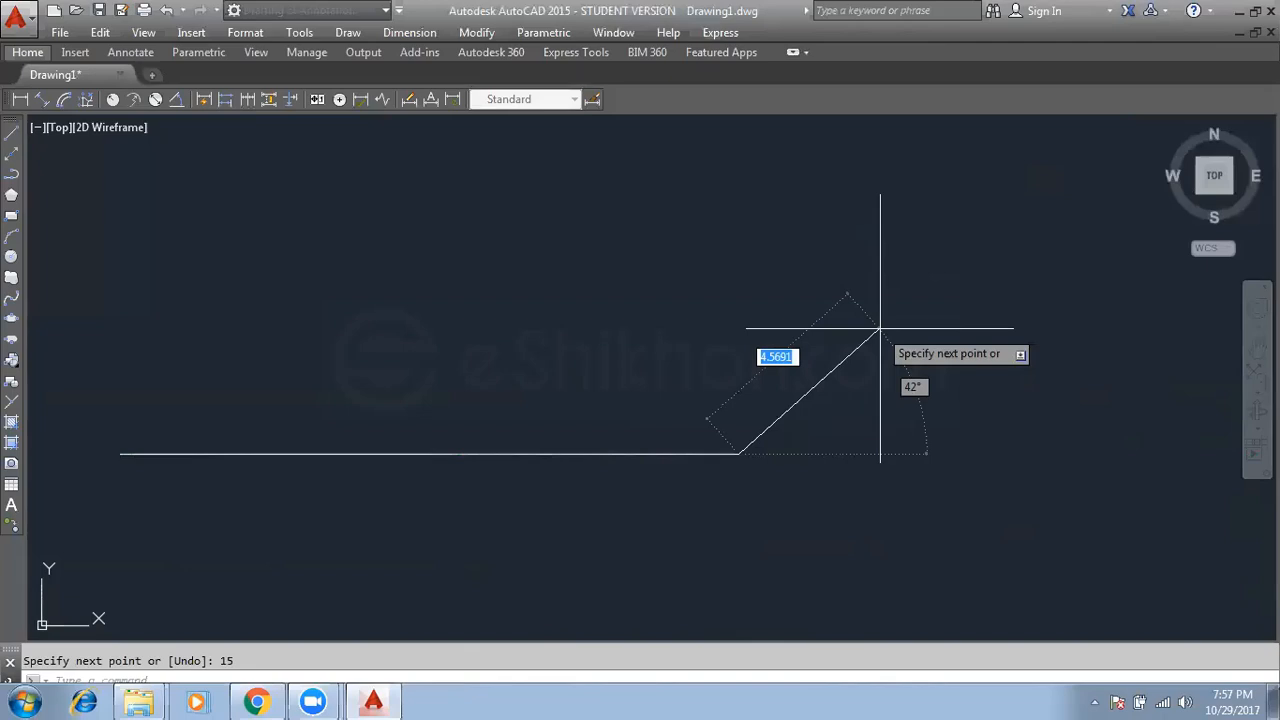
{"action": "key", "text": "Escape"}
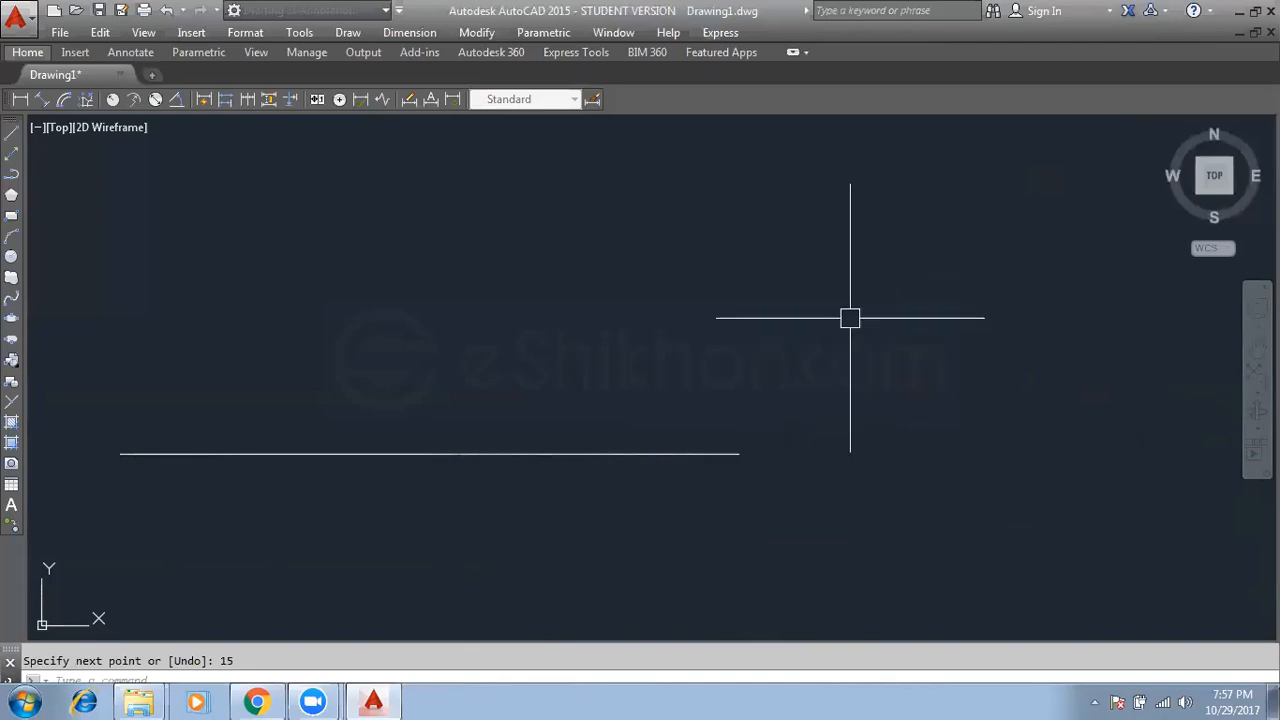
Draw a continuous freehand chain of ten straight and slanted line segments that cross each other around the 15-unit line
{"action": "scroll", "coordinate": [823, 347], "scroll_direction": "down", "scroll_amount": 4}
{"action": "scroll", "coordinate": [571, 357], "scroll_direction": "up", "scroll_amount": 6}
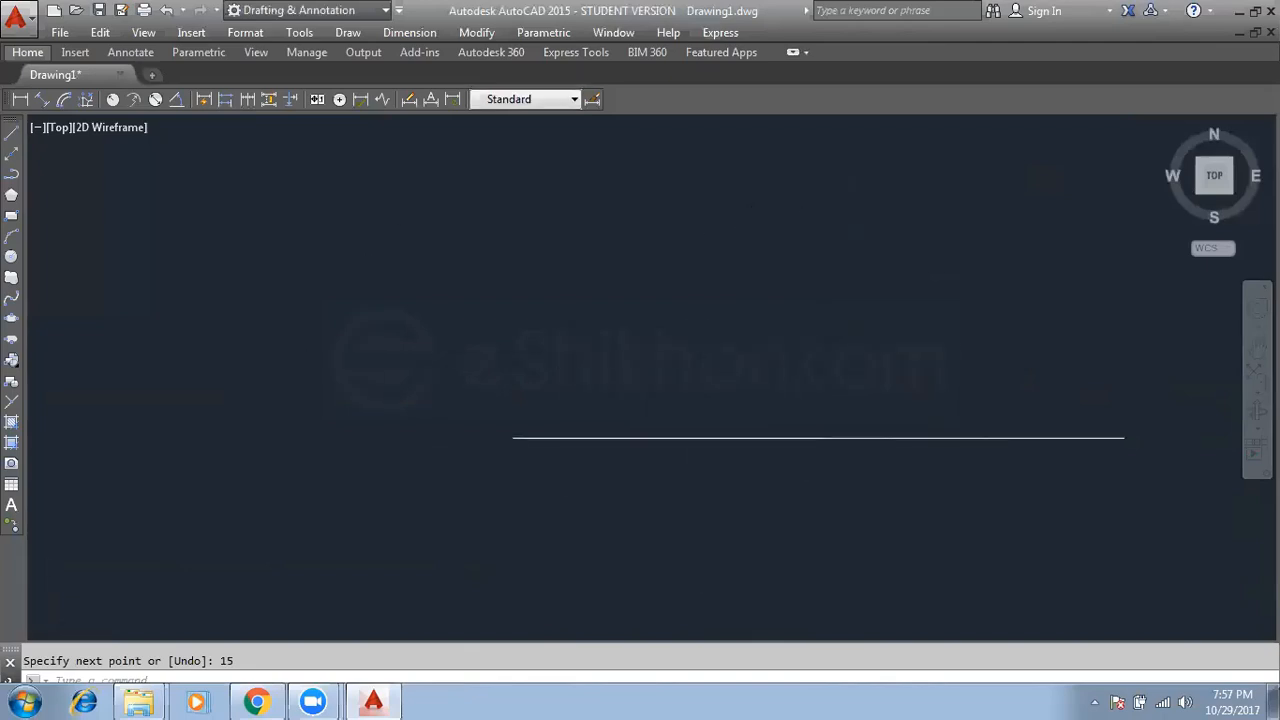
{"action": "scroll", "coordinate": [926, 373], "scroll_direction": "down", "scroll_amount": 4}
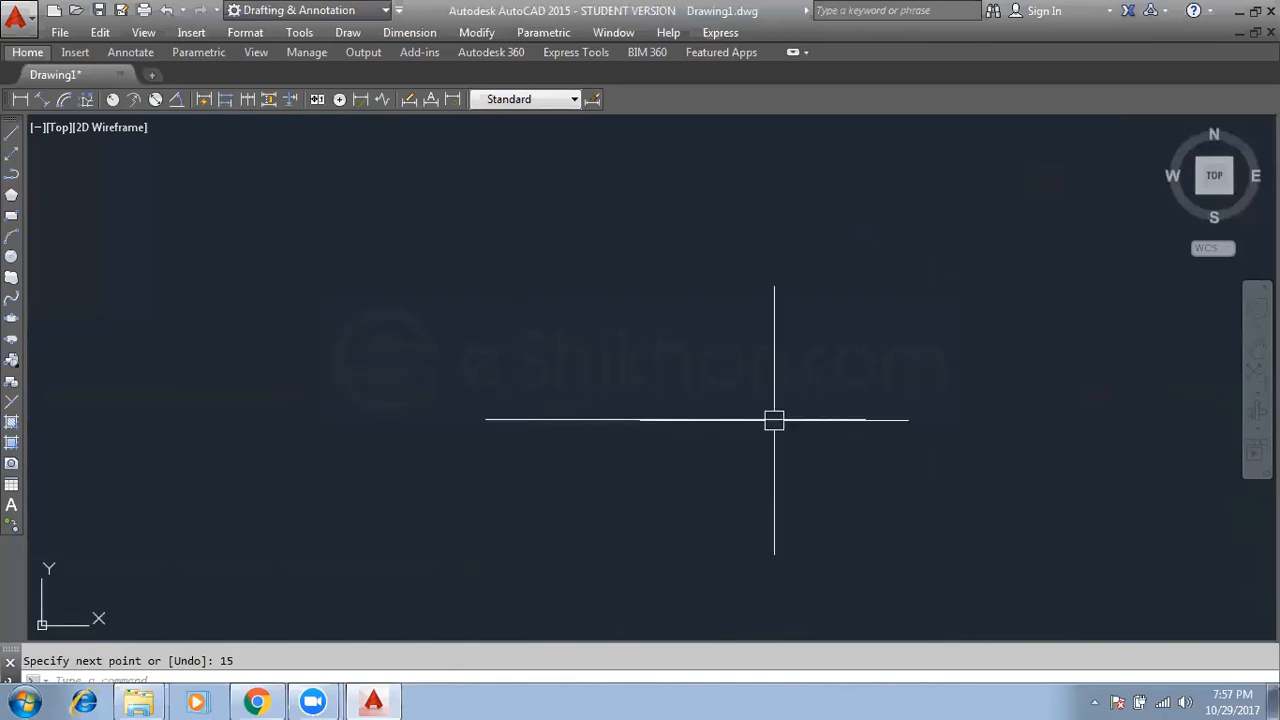
{"action": "middle_click_drag", "start_coordinate": [588, 385], "coordinate": [313, 389]}
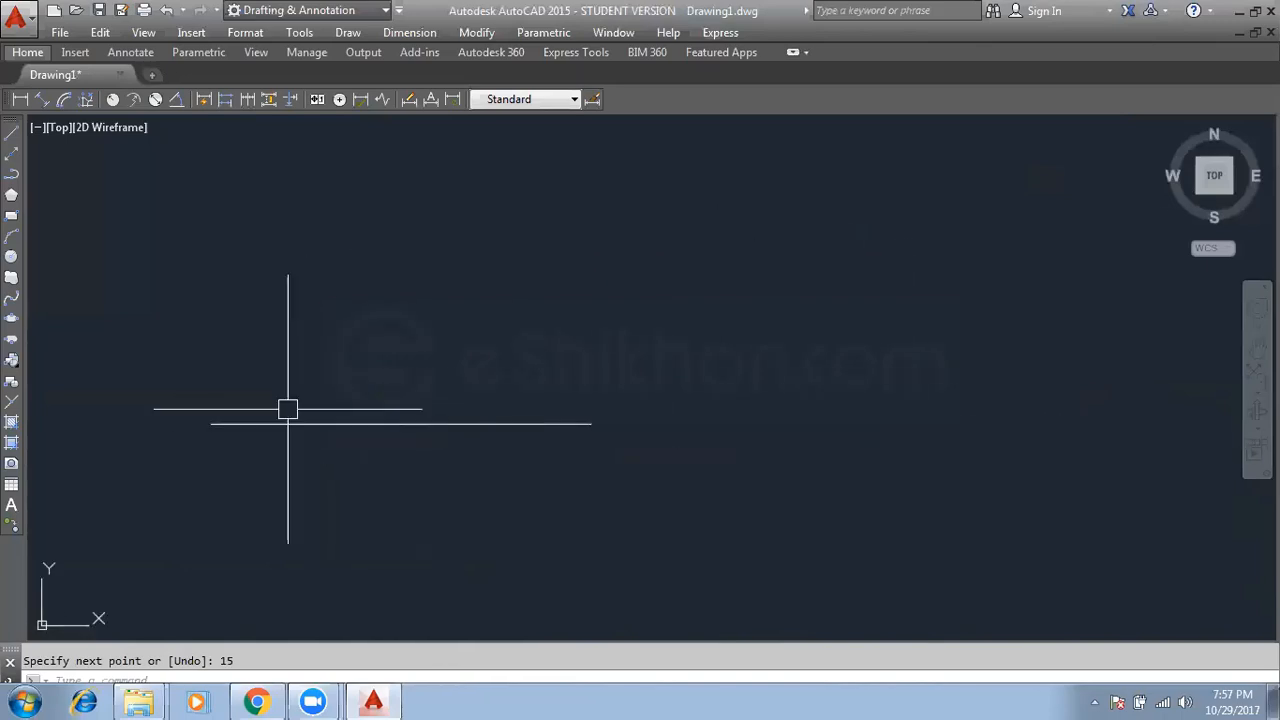
{"action": "left_click", "coordinate": [12, 135]}
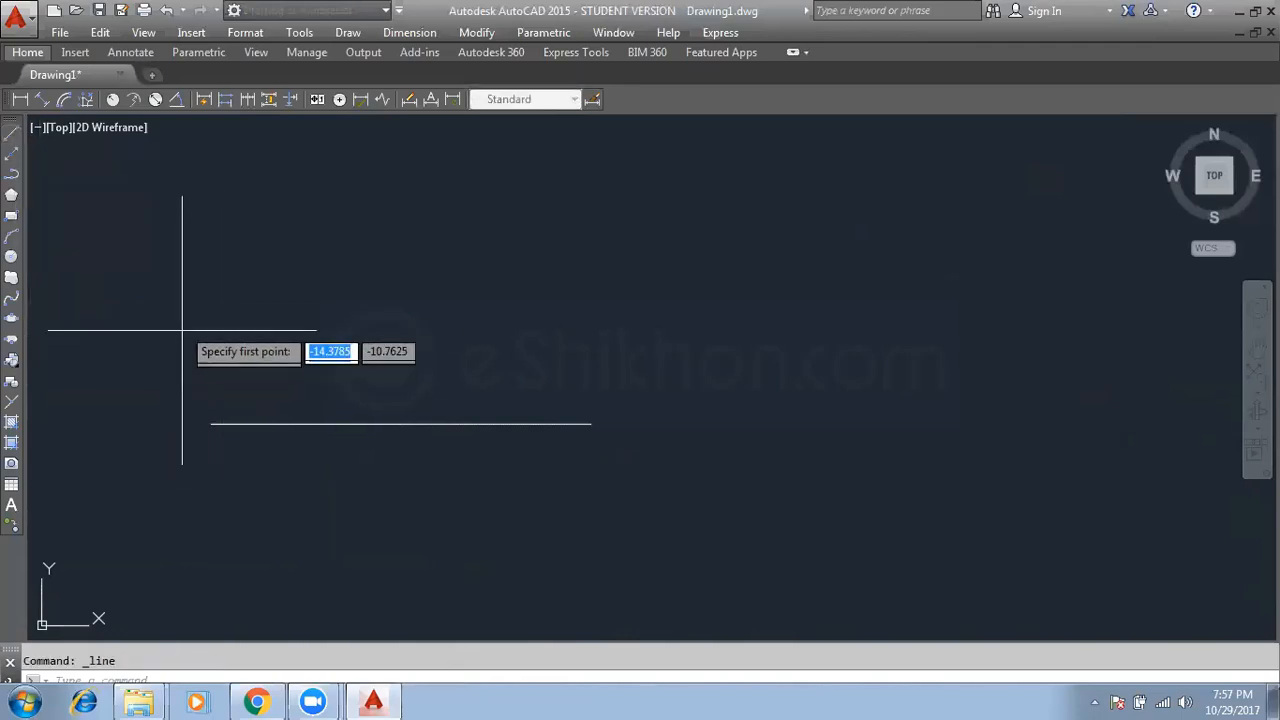
{"action": "left_click", "coordinate": [183, 334]}
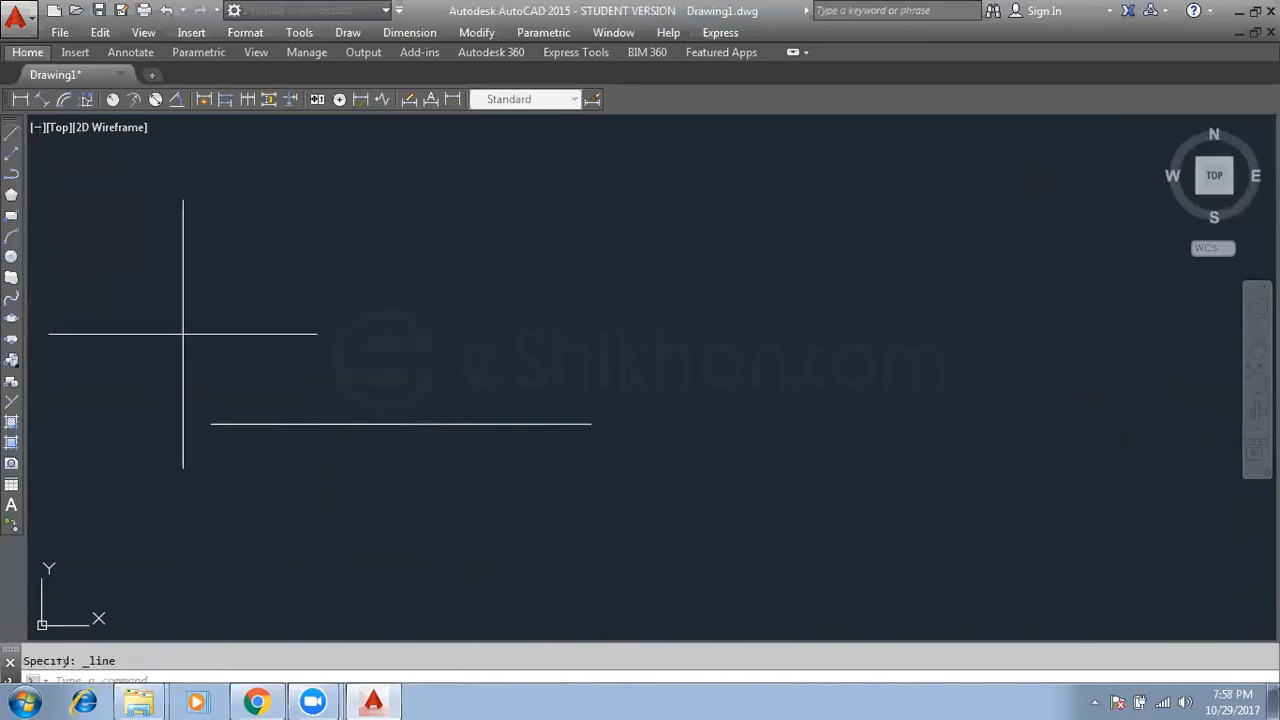
{"action": "left_click", "coordinate": [745, 334]}
{"action": "left_click", "coordinate": [745, 157]}
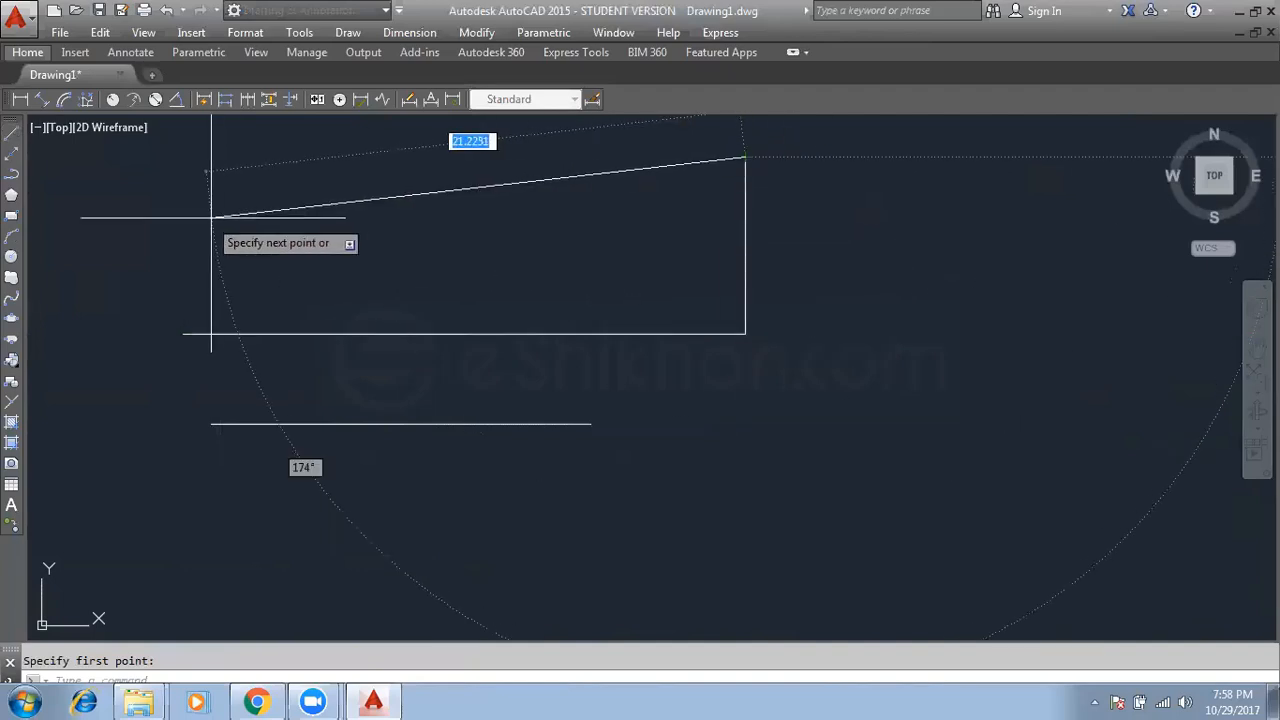
{"action": "left_click", "coordinate": [178, 203]}
{"action": "left_click", "coordinate": [598, 255]}
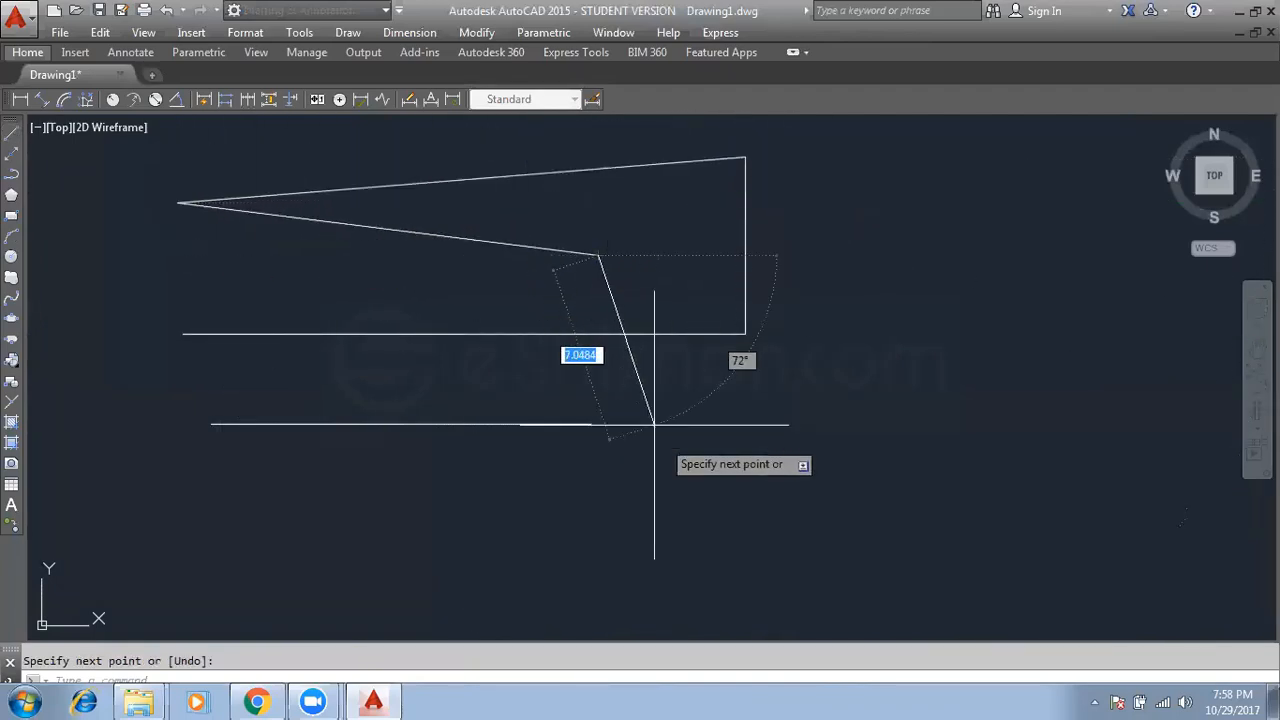
{"action": "left_click", "coordinate": [714, 548]}
{"action": "left_click", "coordinate": [178, 548]}
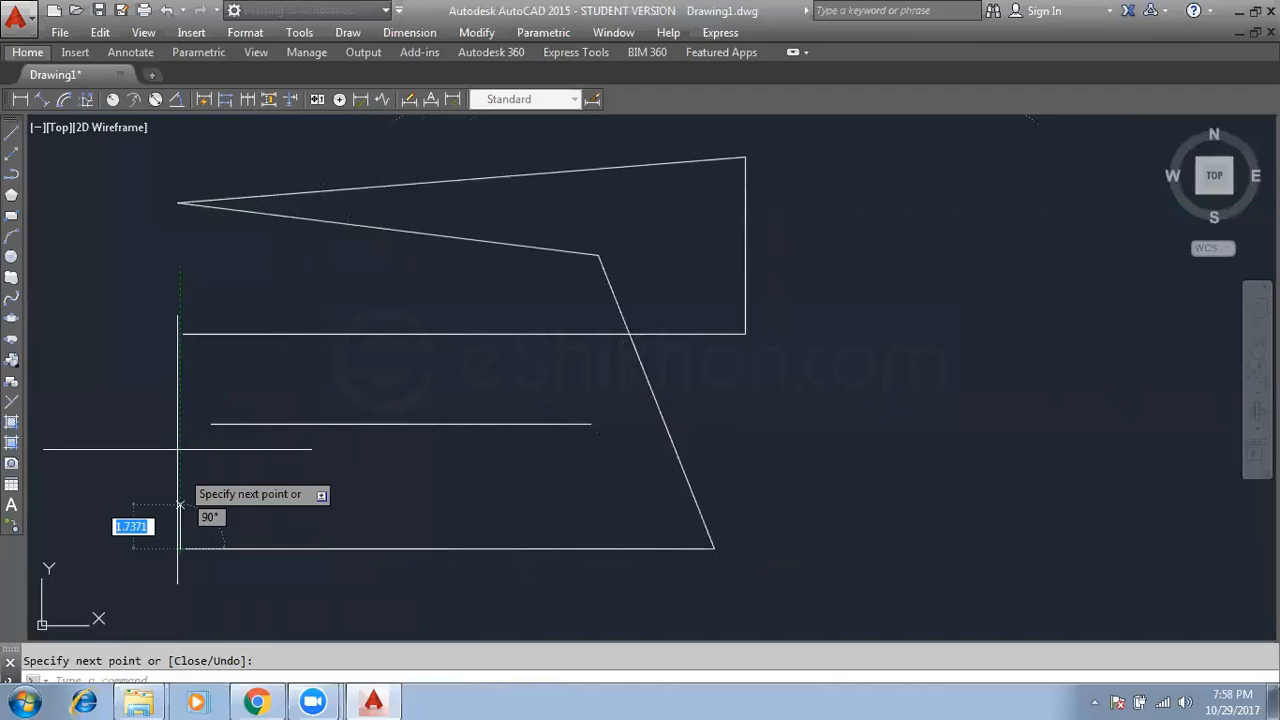
{"action": "left_click", "coordinate": [180, 252]}
{"action": "left_click", "coordinate": [622, 193]}
{"action": "left_click", "coordinate": [916, 341]}
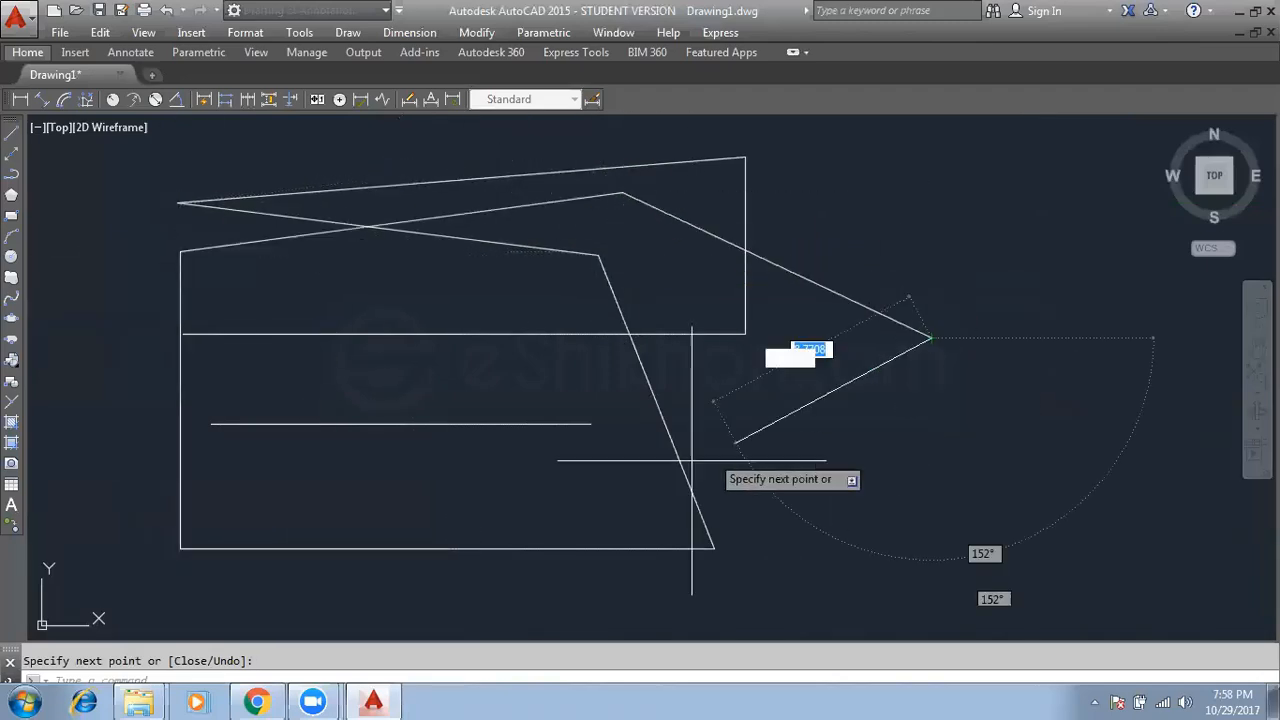
{"action": "left_click", "coordinate": [418, 493]}
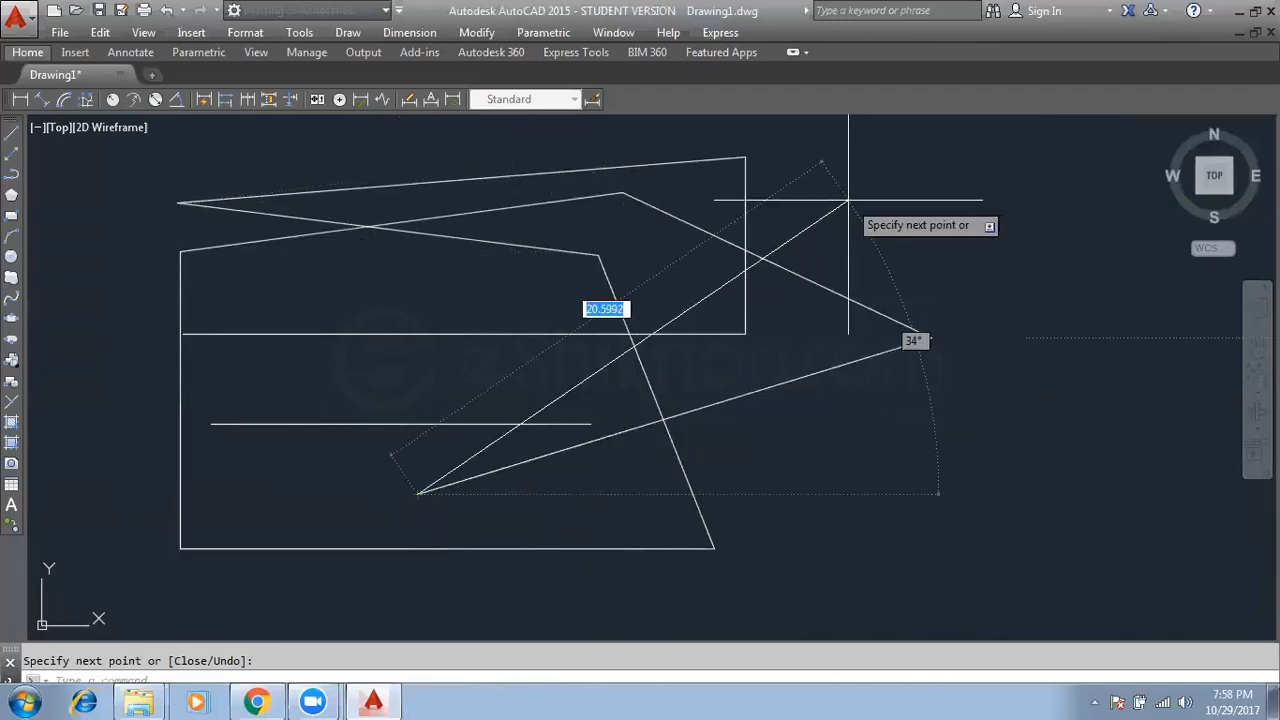
{"action": "key", "text": "Return"}
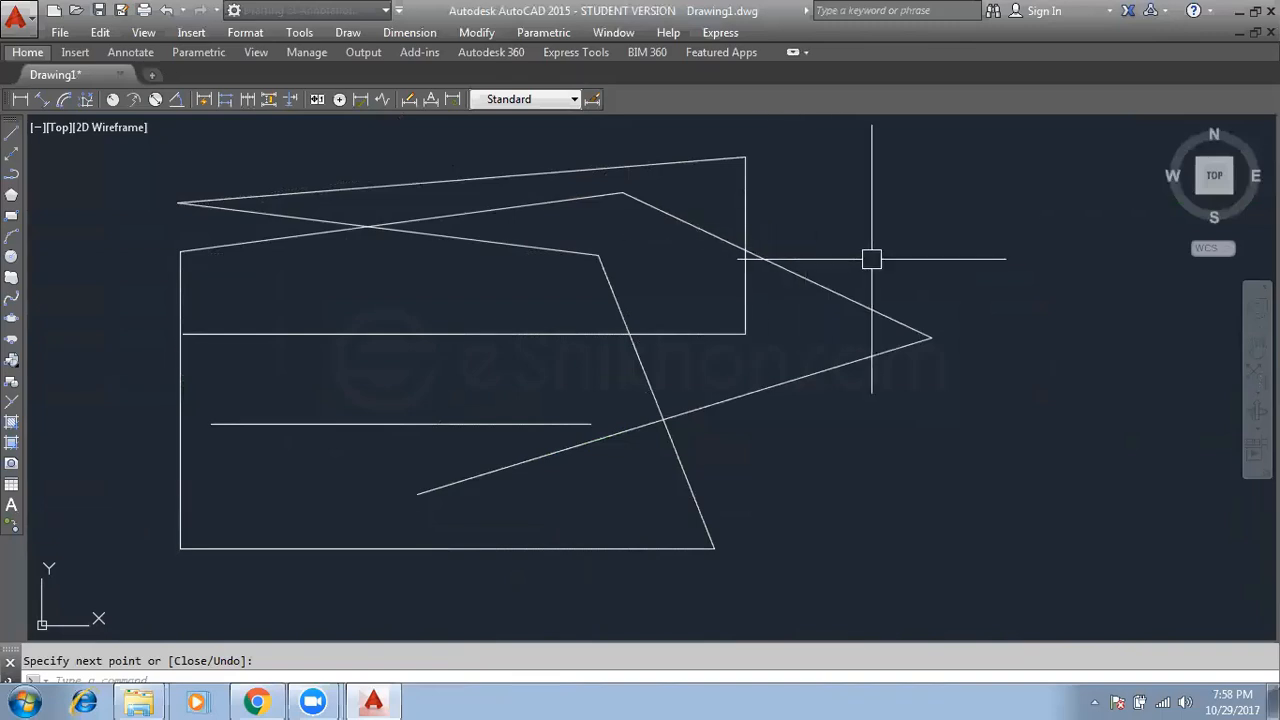
Start a new line in the empty area to the right of the crossing segments and turn on Ortho mode
{"action": "scroll", "coordinate": [871, 259], "scroll_direction": "down", "scroll_amount": 2}
{"action": "mouse_move", "coordinate": [1006, 257]}
{"action": "middle_mouse_down"}
{"action": "mouse_move", "coordinate": [920, 251]}
{"action": "mouse_move", "coordinate": [626, 278]}
{"action": "middle_mouse_up"}
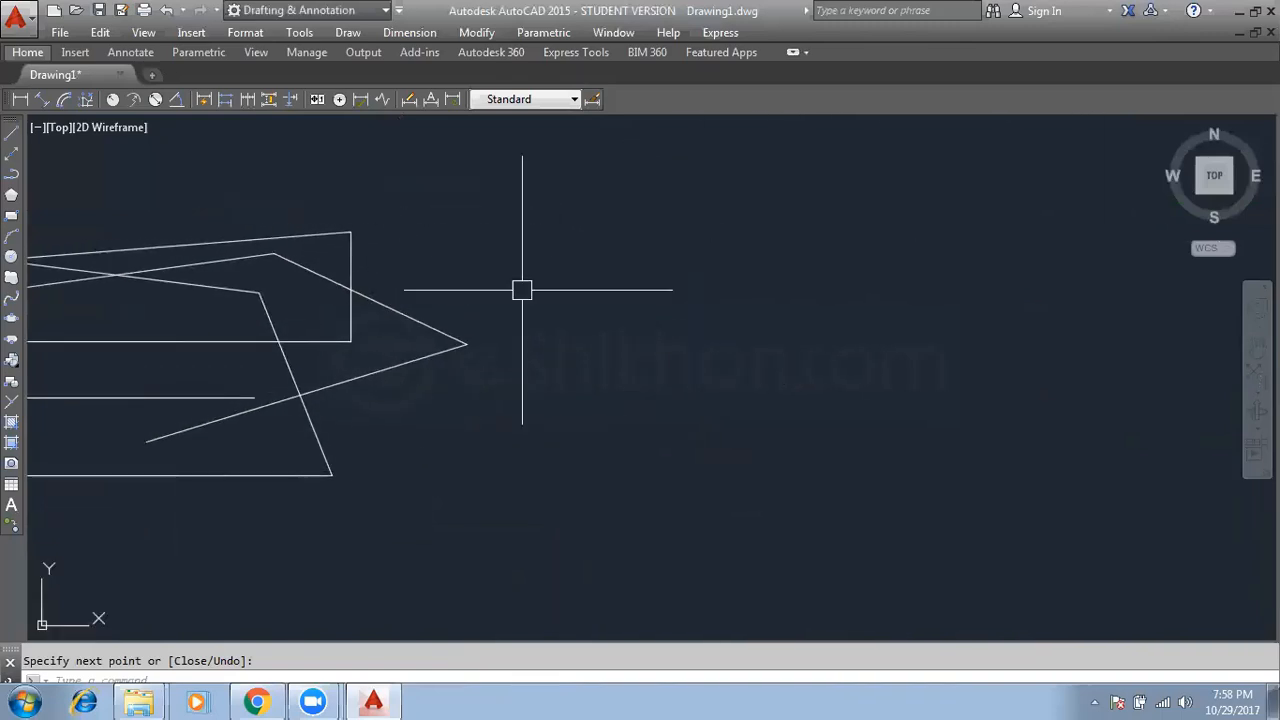
{"action": "left_click", "coordinate": [12, 134]}
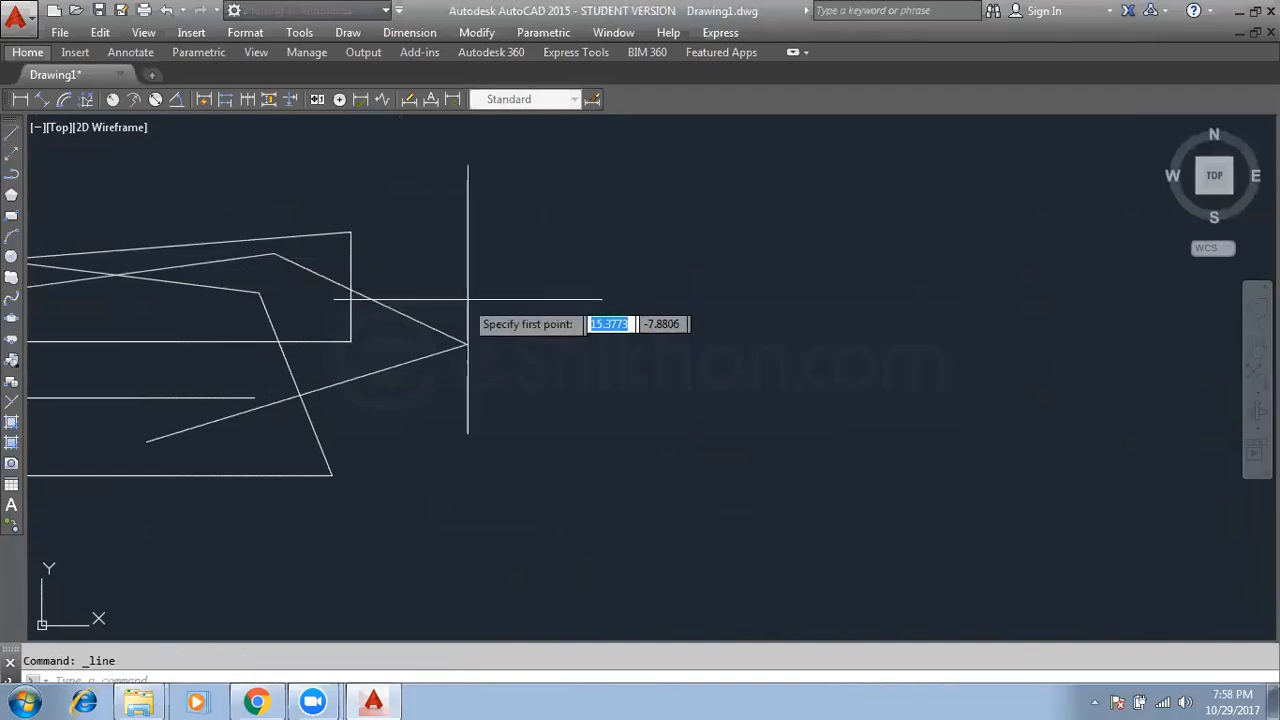
{"action": "middle_click_drag", "start_coordinate": [648, 343], "coordinate": [391, 357]}
{"action": "left_click", "coordinate": [397, 343]}
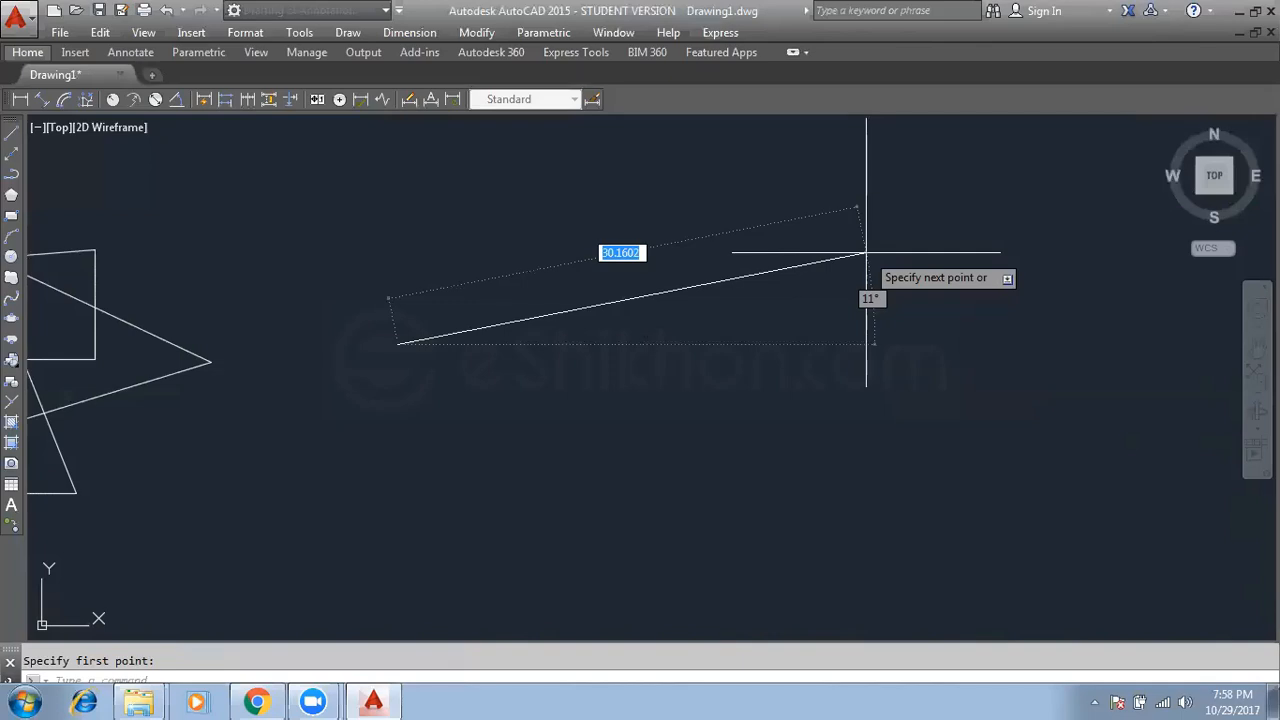
{"action": "key", "text": "F8"}
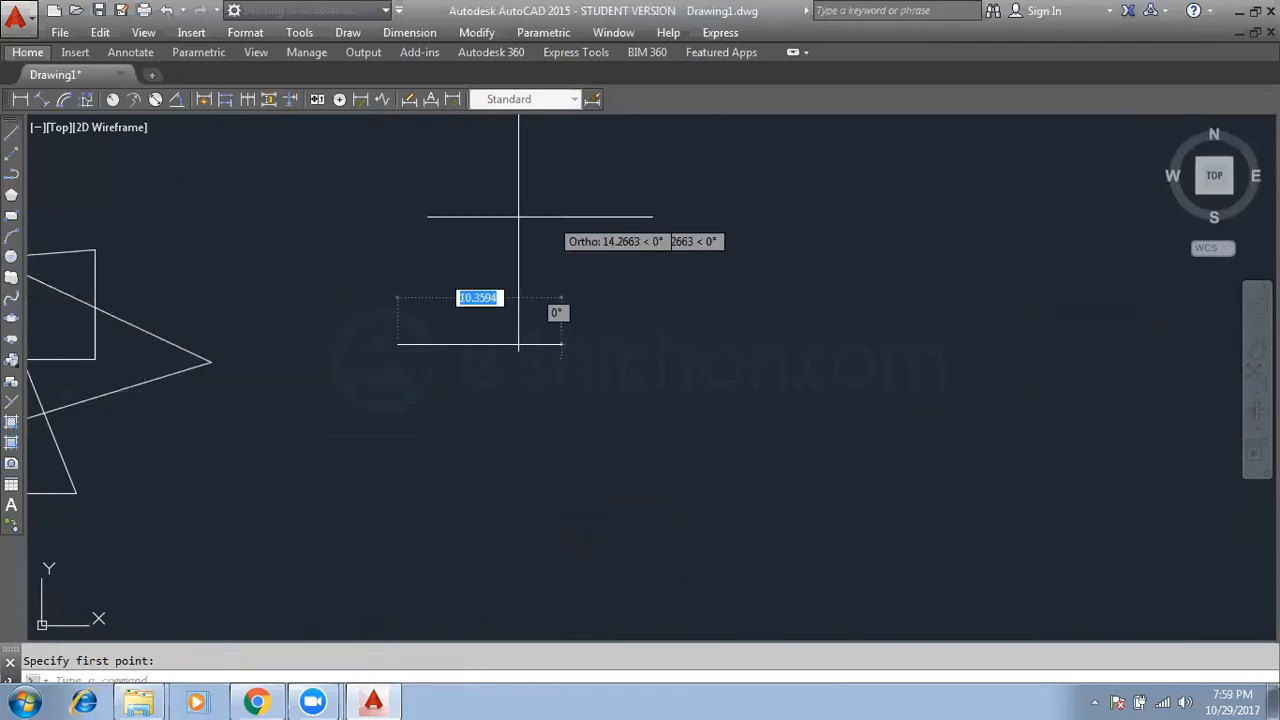
Continue the line with only vertical and horizontal segments, forming three overlapping rectangular loops, and end the Line command
{"action": "left_click", "coordinate": [397, 226]}
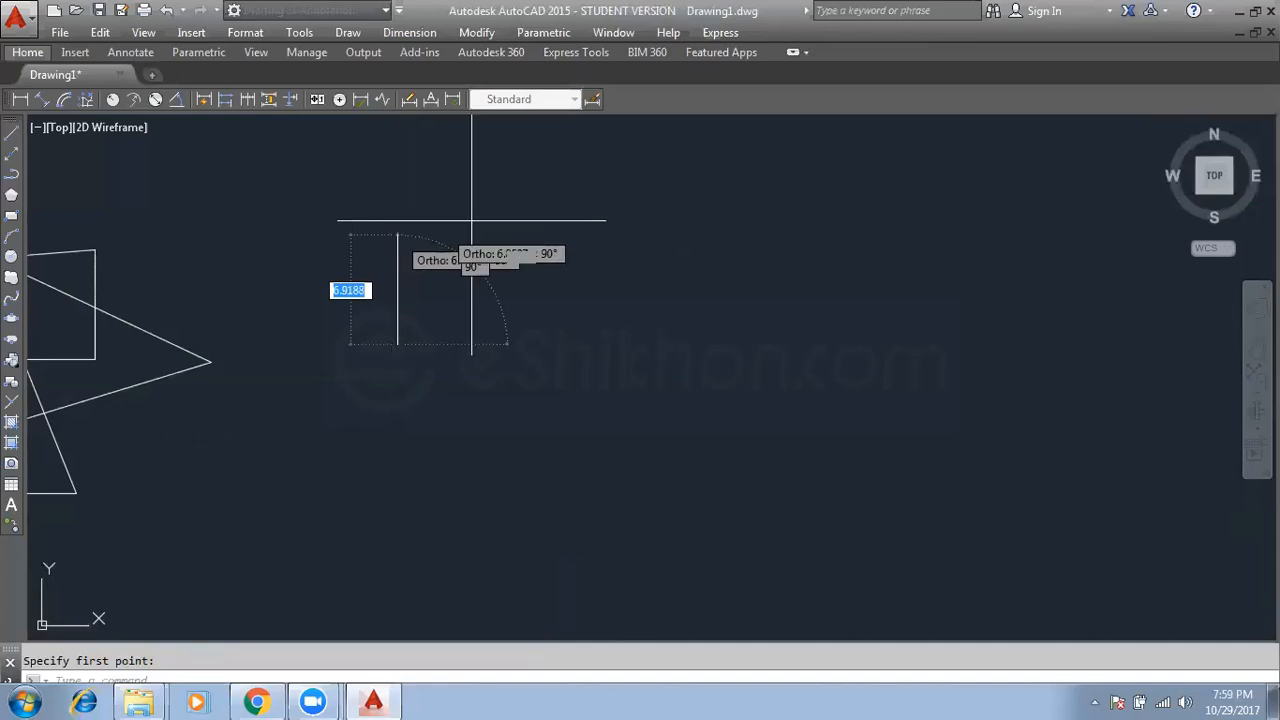
{"action": "left_click", "coordinate": [809, 281]}
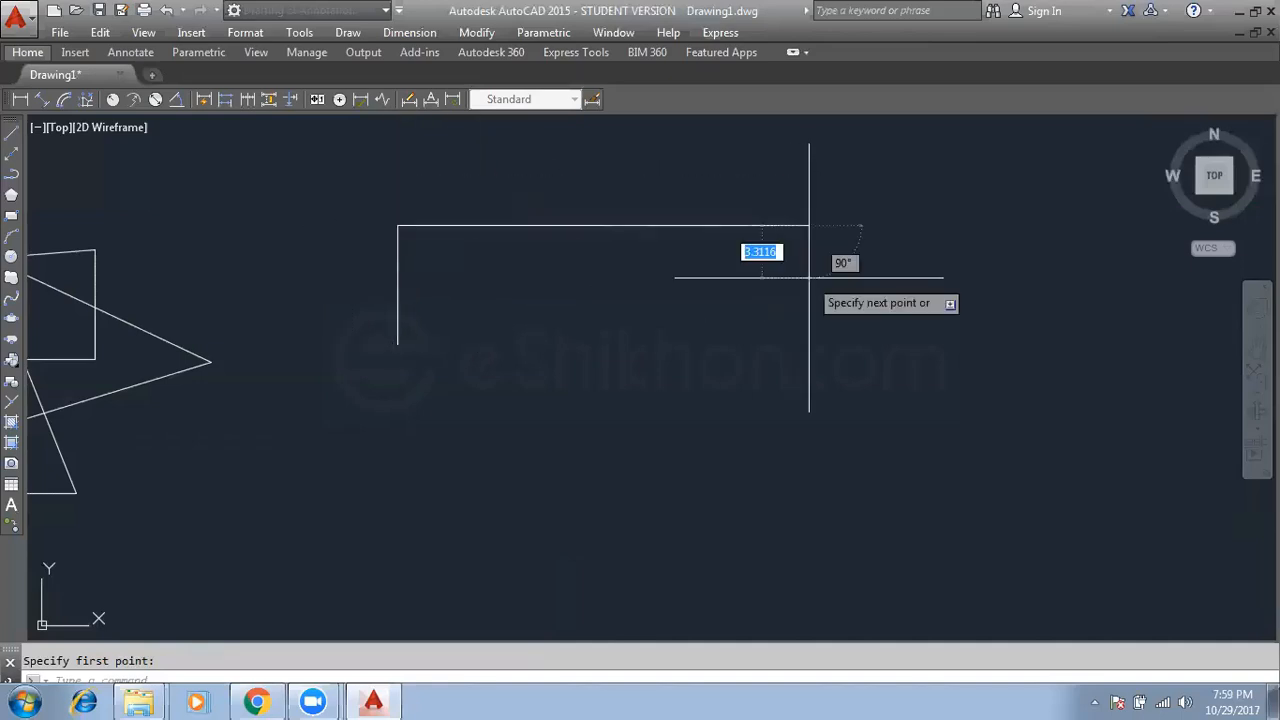
{"action": "left_click", "coordinate": [790, 421]}
{"action": "left_click", "coordinate": [384, 441]}
{"action": "left_click", "coordinate": [394, 186]}
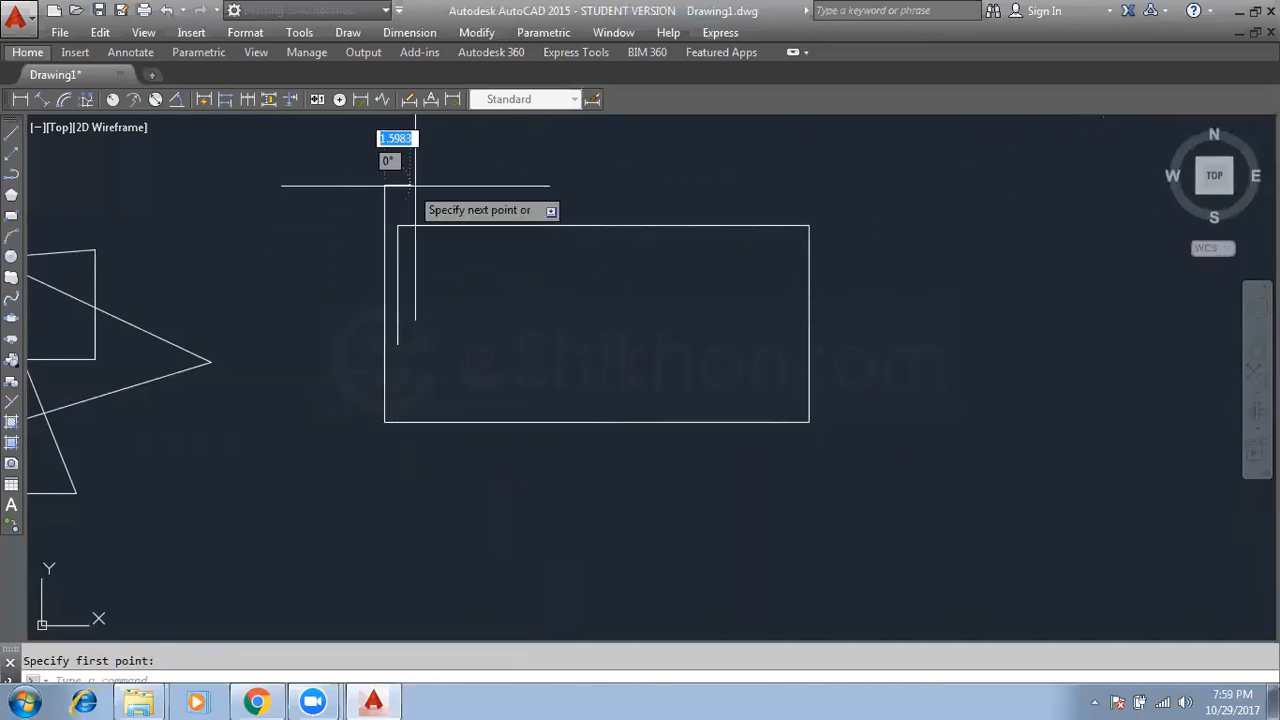
{"action": "left_click", "coordinate": [930, 185]}
{"action": "left_click", "coordinate": [930, 463]}
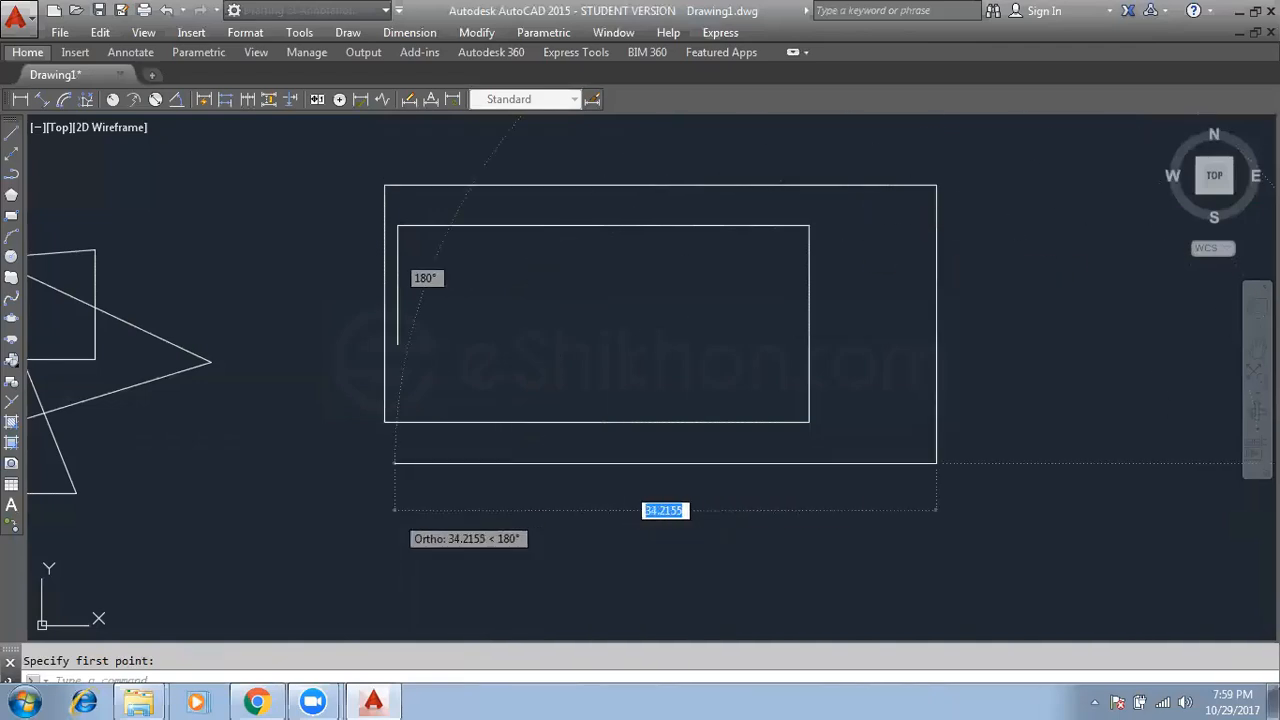
{"action": "left_click", "coordinate": [395, 463]}
{"action": "left_click", "coordinate": [375, 207]}
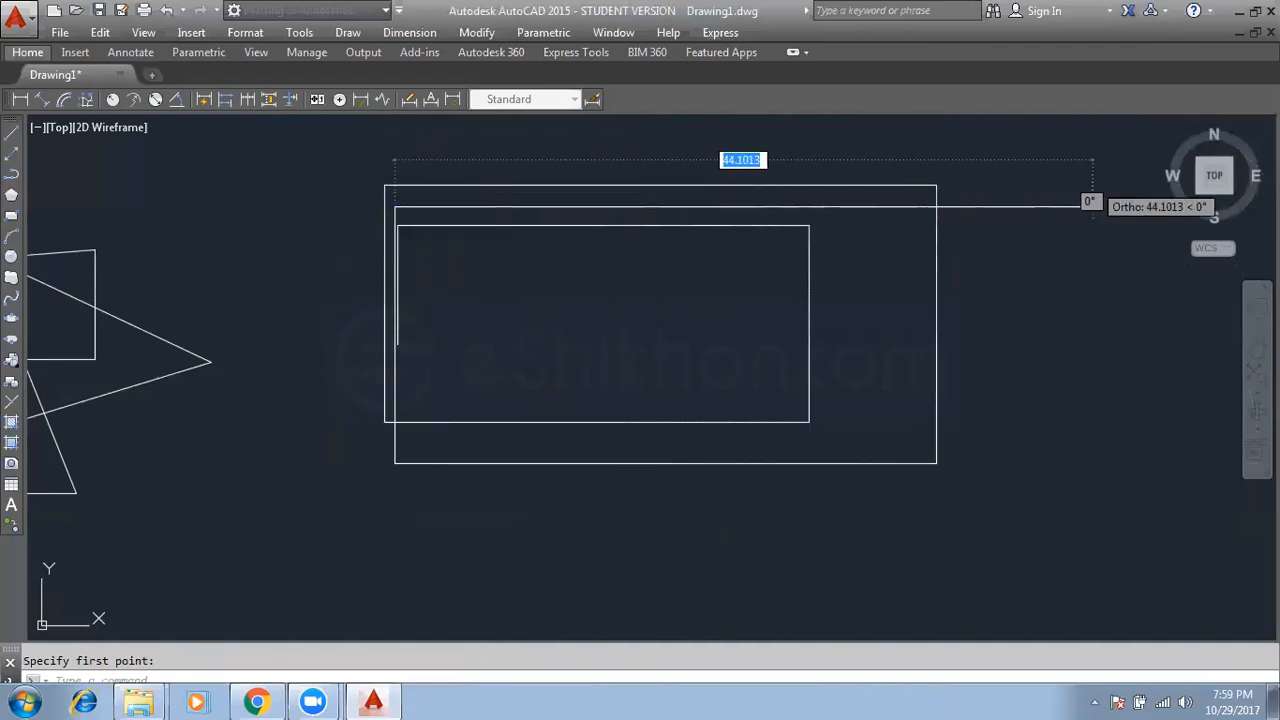
{"action": "left_click", "coordinate": [1093, 207]}
{"action": "left_click", "coordinate": [960, 495]}
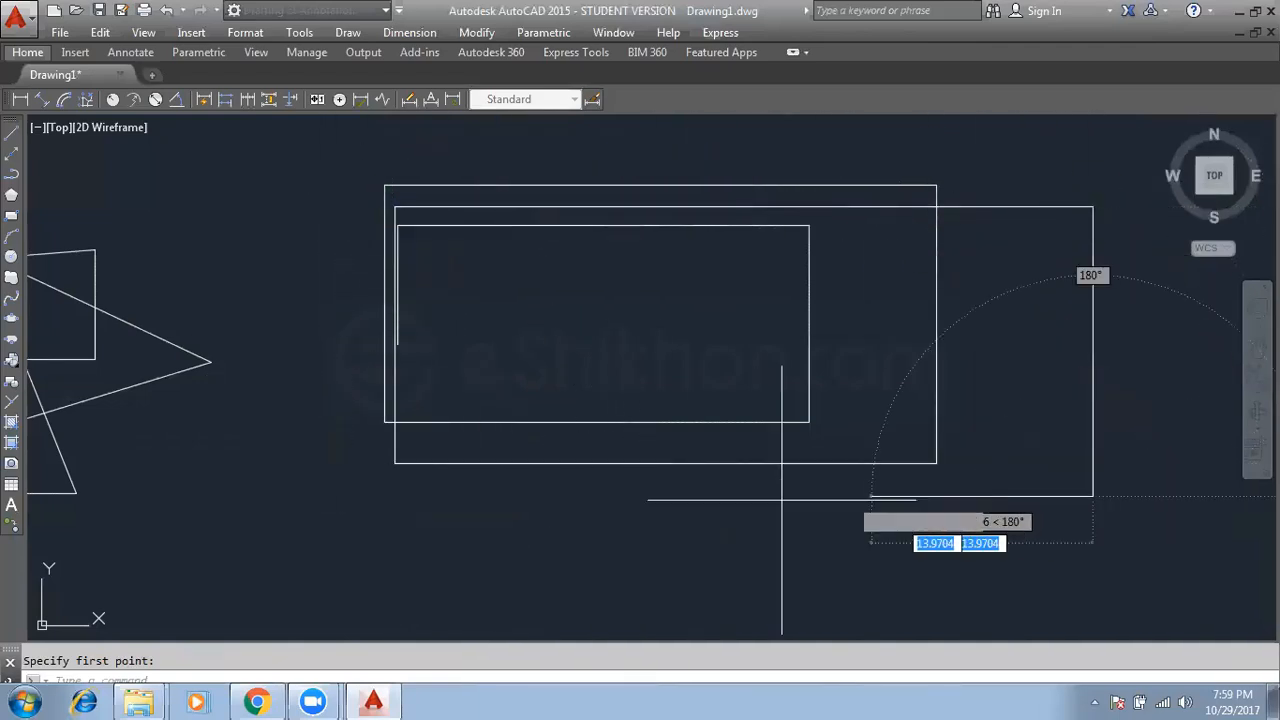
{"action": "left_click", "coordinate": [331, 490]}
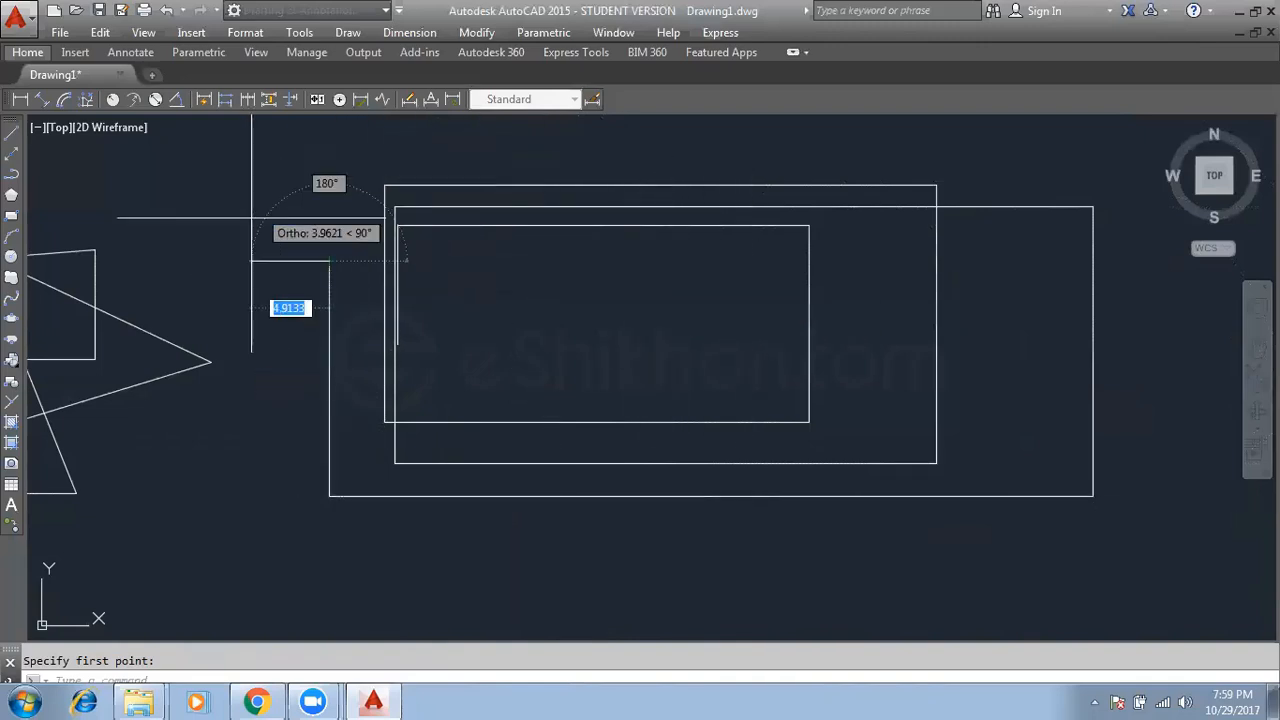
{"action": "key", "text": "Return"}
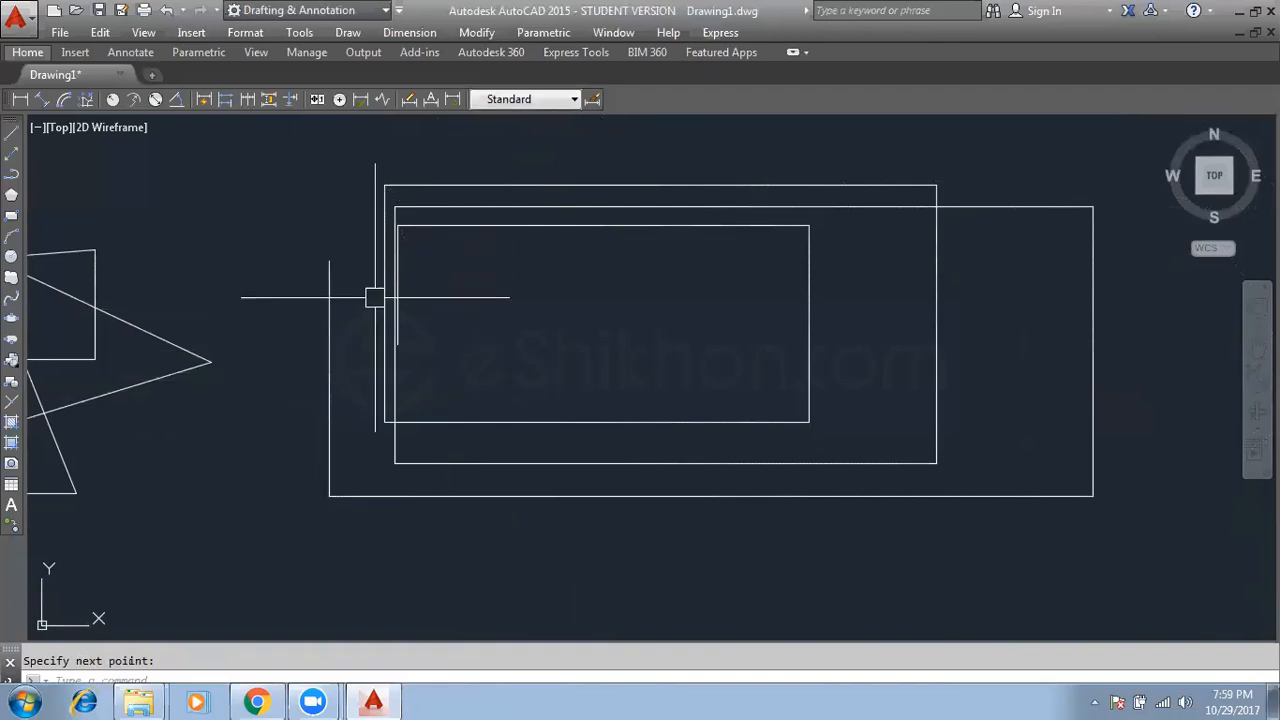
Cycle the ribbon through its minimized display states until the full ribbon with all its tools is shown
{"action": "scroll", "coordinate": [588, 255], "scroll_direction": "down", "scroll_amount": 2}
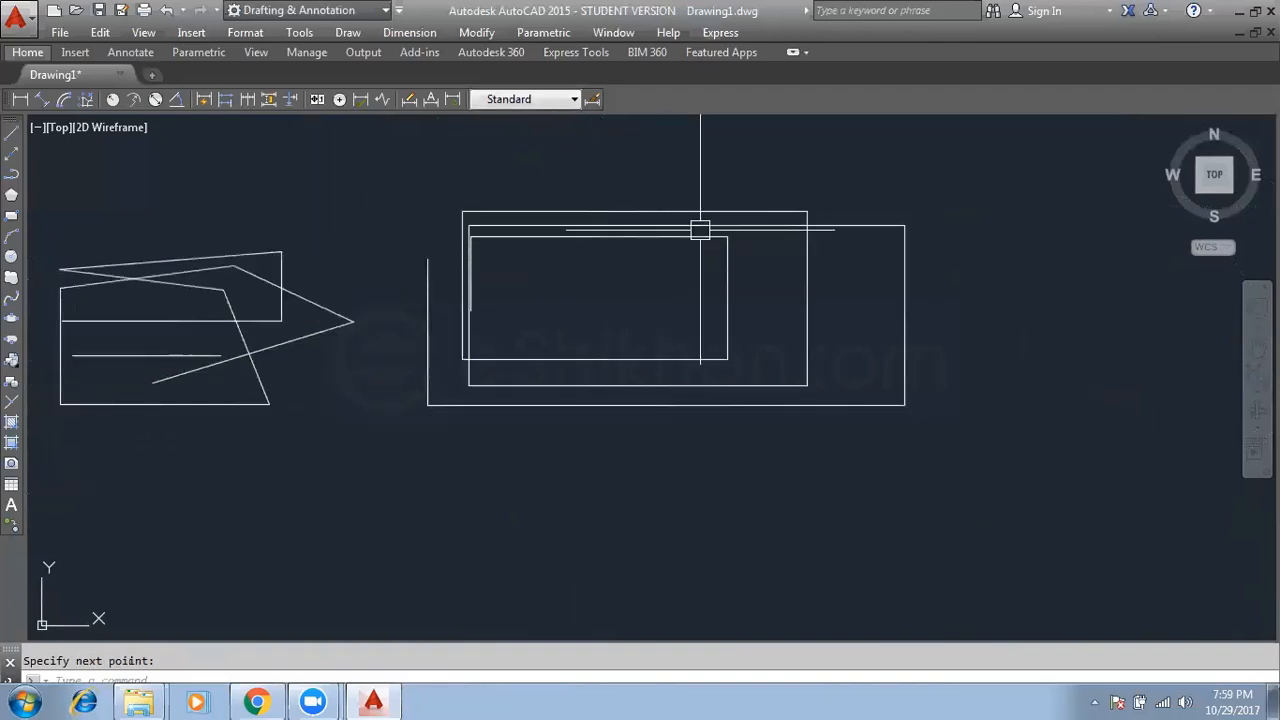
{"action": "middle_click_drag", "start_coordinate": [700, 230], "coordinate": [541, 223]}
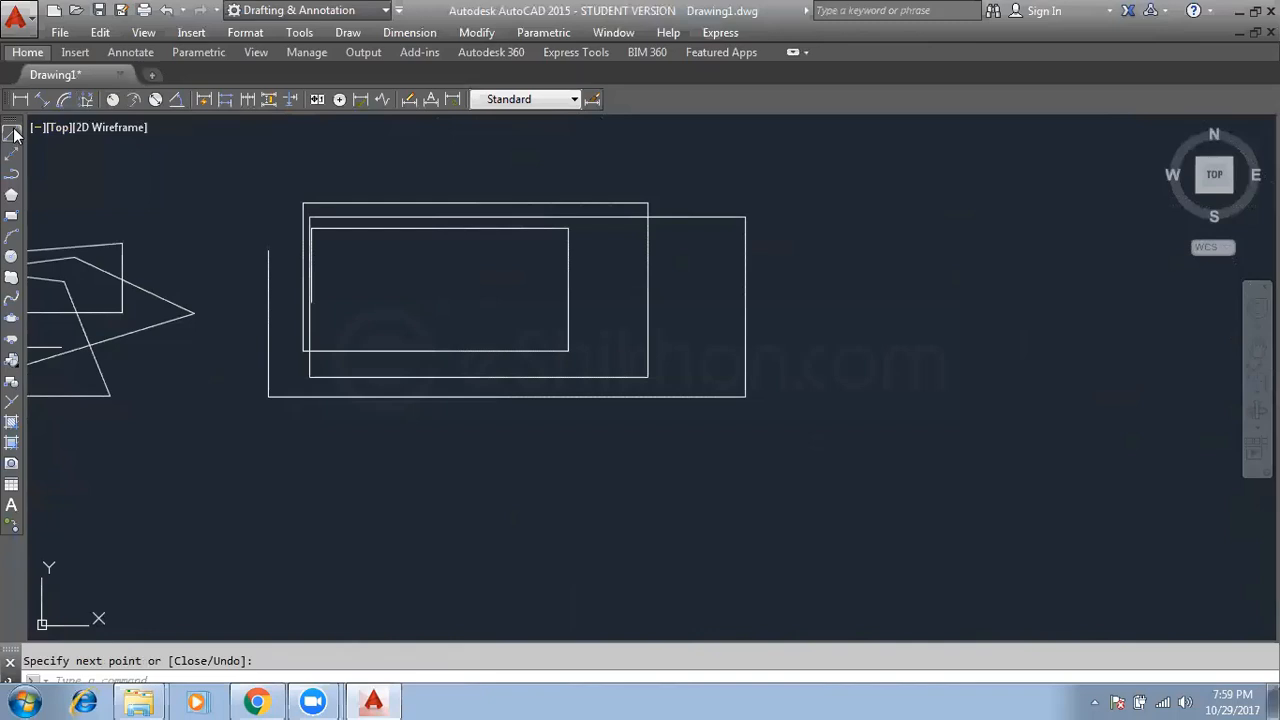
{"action": "left_click", "coordinate": [793, 52]}
{"action": "left_click", "coordinate": [793, 52]}
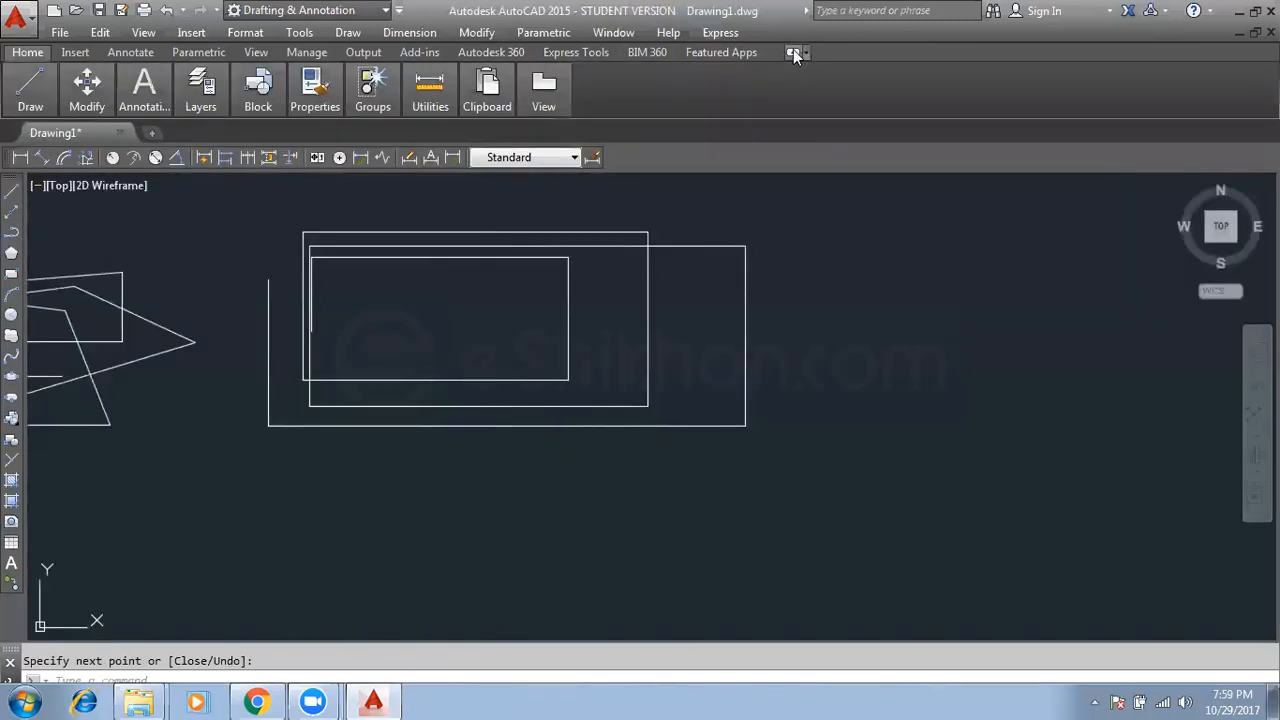
{"action": "left_click", "coordinate": [793, 52]}
{"action": "left_click", "coordinate": [793, 52]}
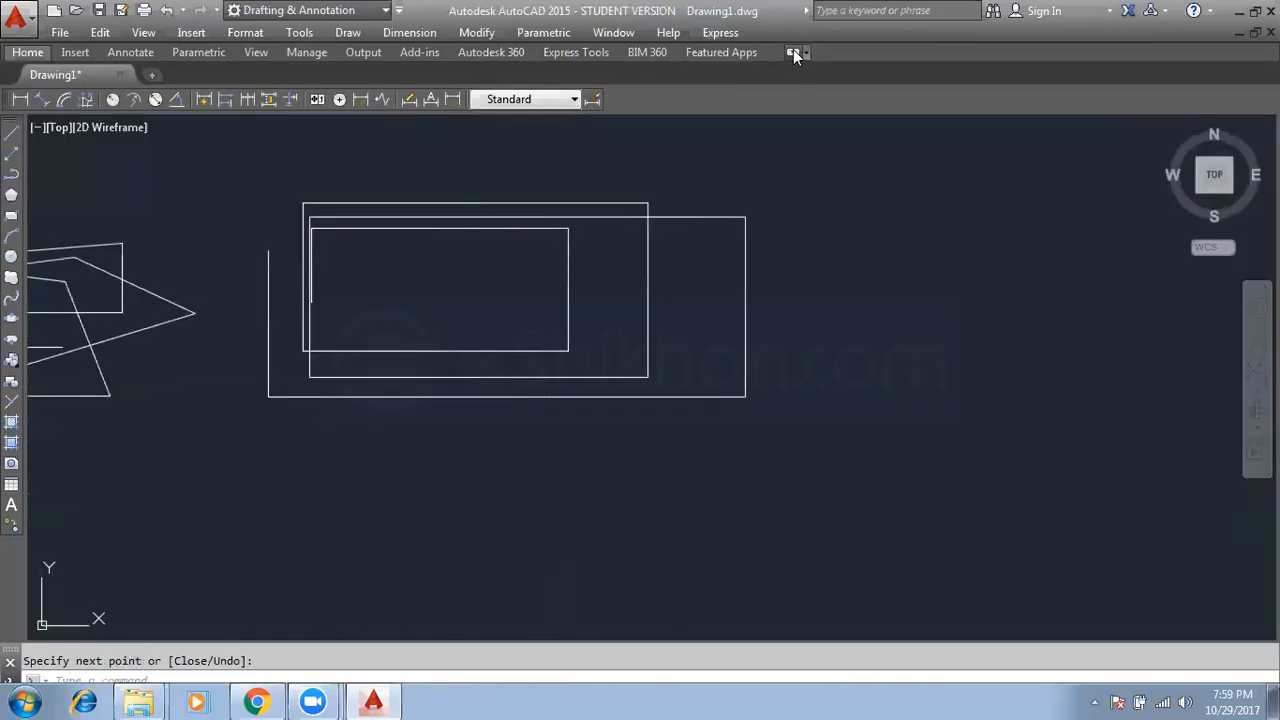
{"action": "left_click", "coordinate": [793, 52]}
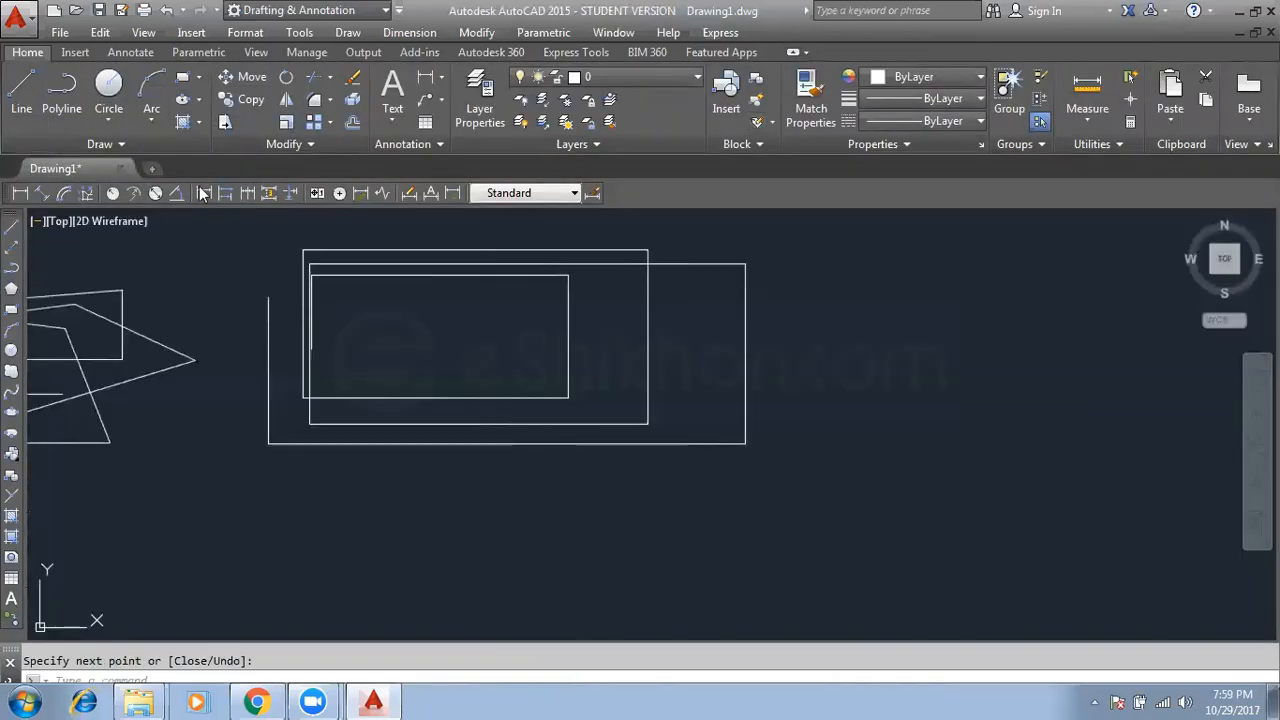
Draw a chain of horizontal and vertical lines, starting below the overlapping rectangles, running to their right, up, and back across them
{"action": "left_click", "coordinate": [22, 95]}
{"action": "left_click", "coordinate": [298, 513]}
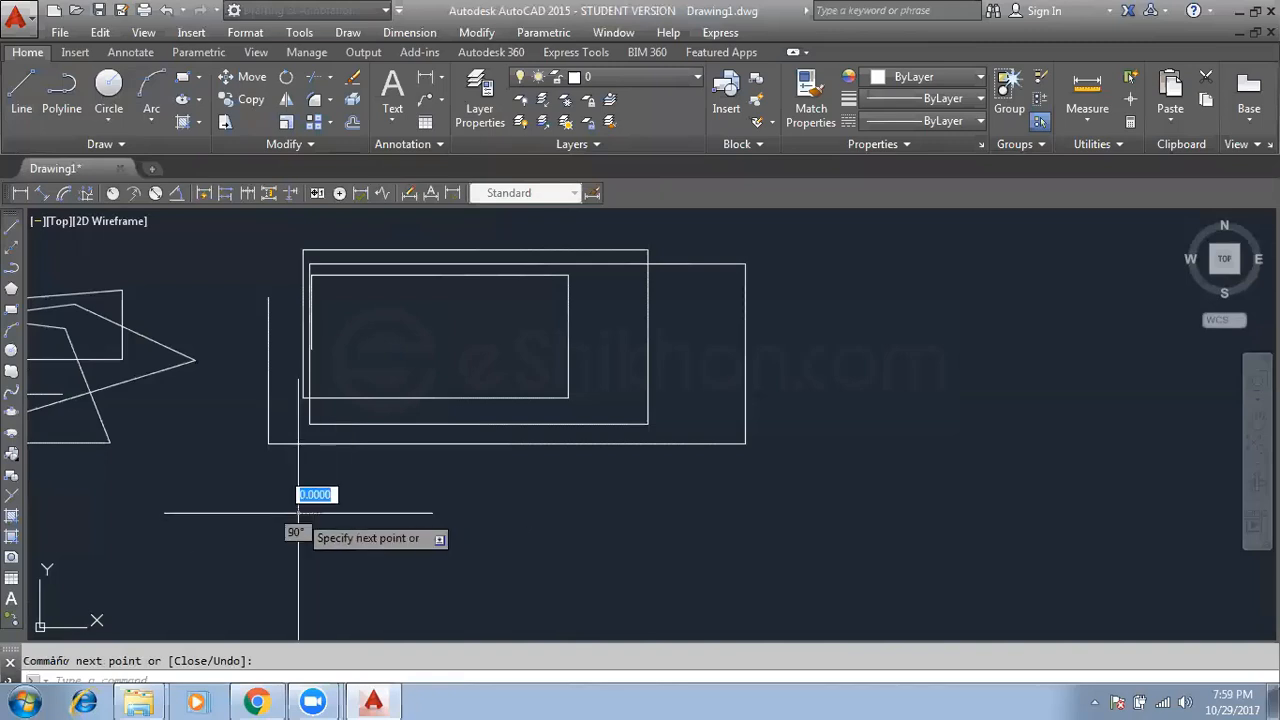
{"action": "left_click", "coordinate": [760, 476]}
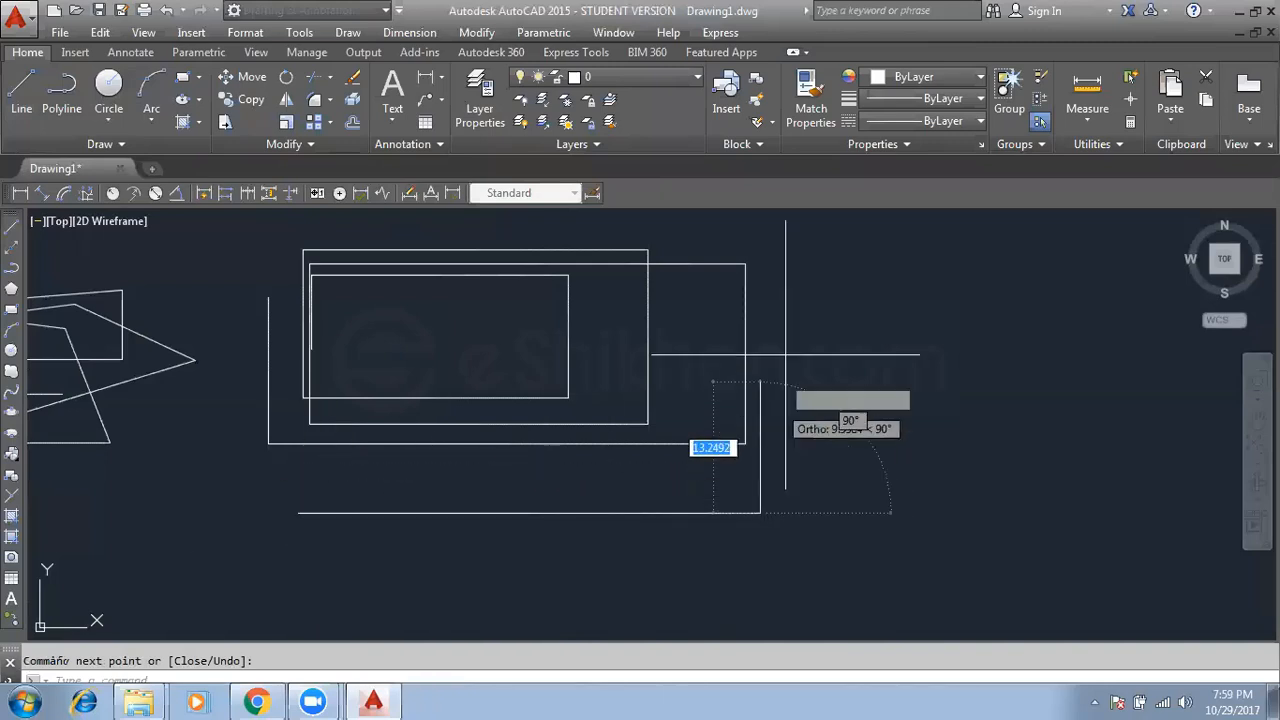
{"action": "left_click", "coordinate": [790, 296]}
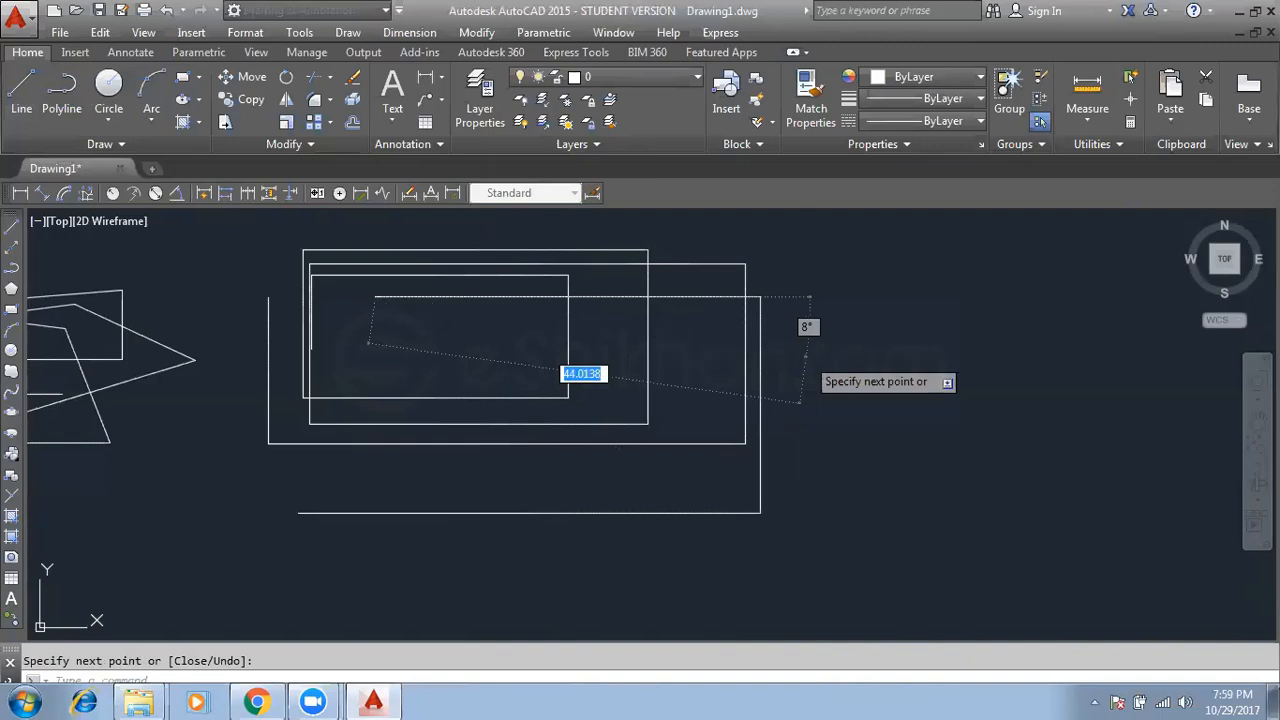
Turn off Ortho mode, continue the chain with six slanted segments crossing the overlapping rectangles, and end the Line command
{"action": "left_click", "coordinate": [805, 355]}
{"action": "key", "text": "F8"}
{"action": "left_click", "coordinate": [205, 481]}
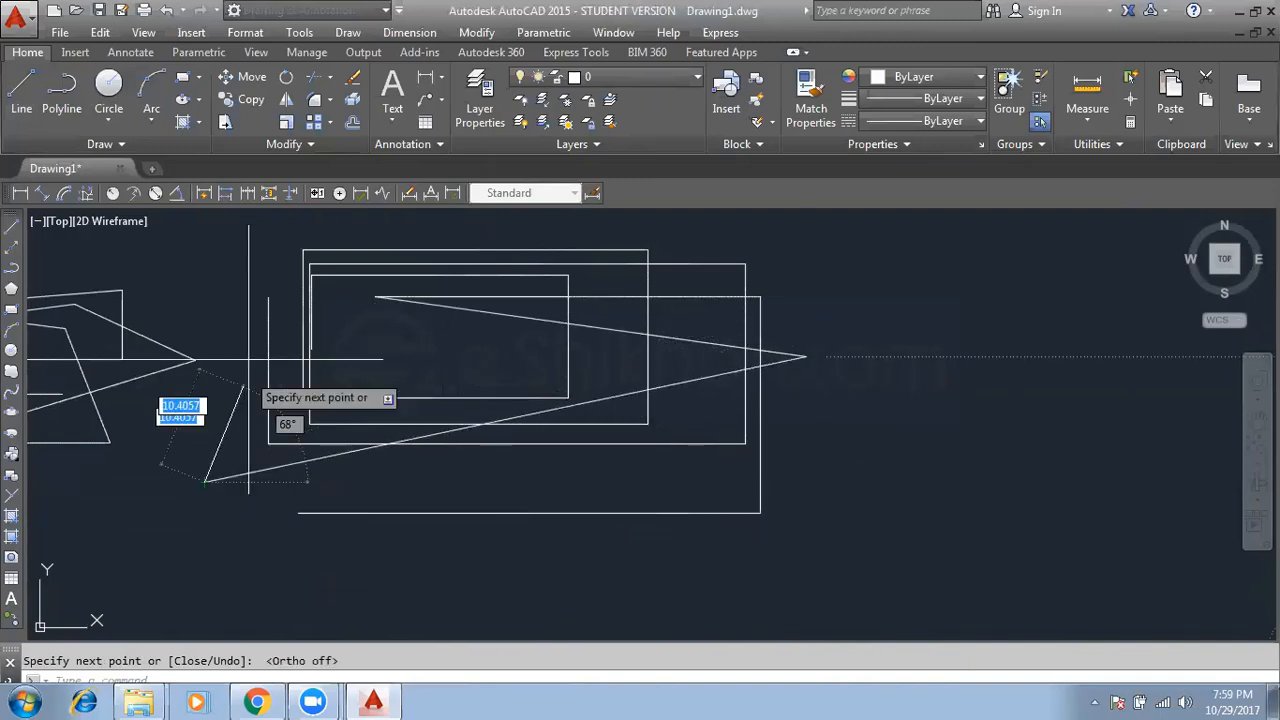
{"action": "left_click", "coordinate": [250, 263]}
{"action": "left_click", "coordinate": [462, 343]}
{"action": "left_click", "coordinate": [697, 233]}
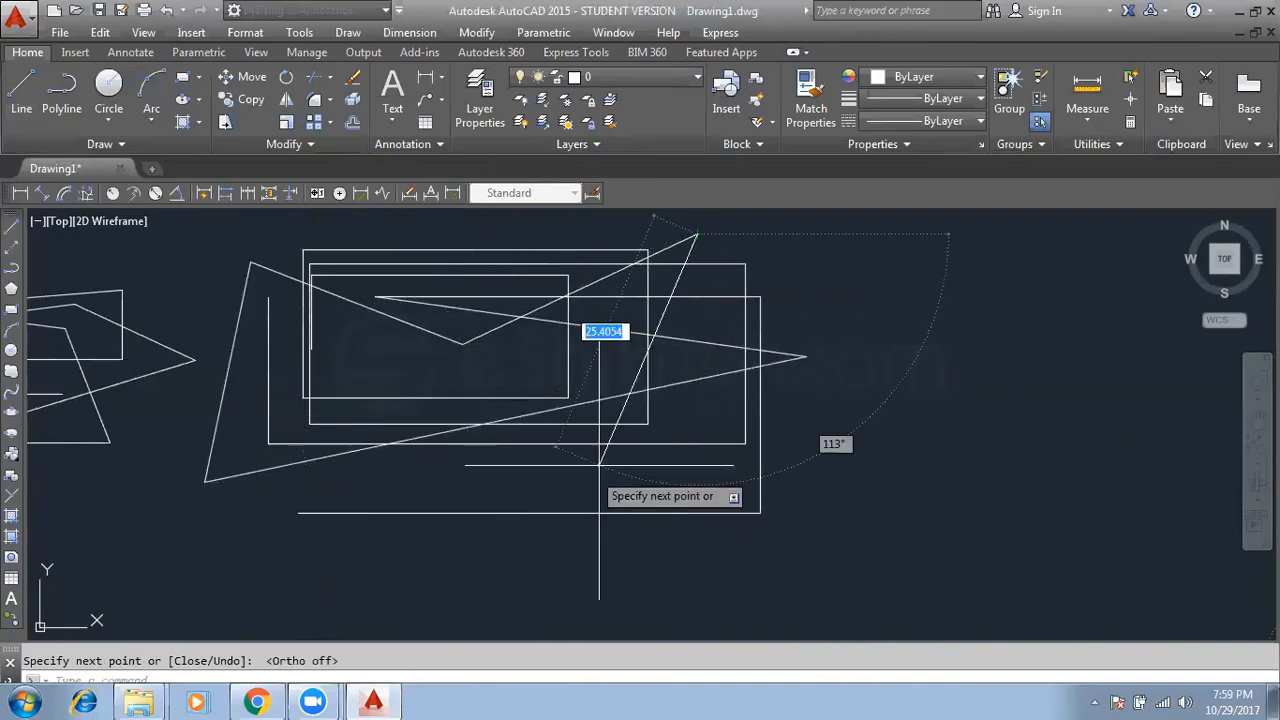
{"action": "left_click", "coordinate": [480, 556]}
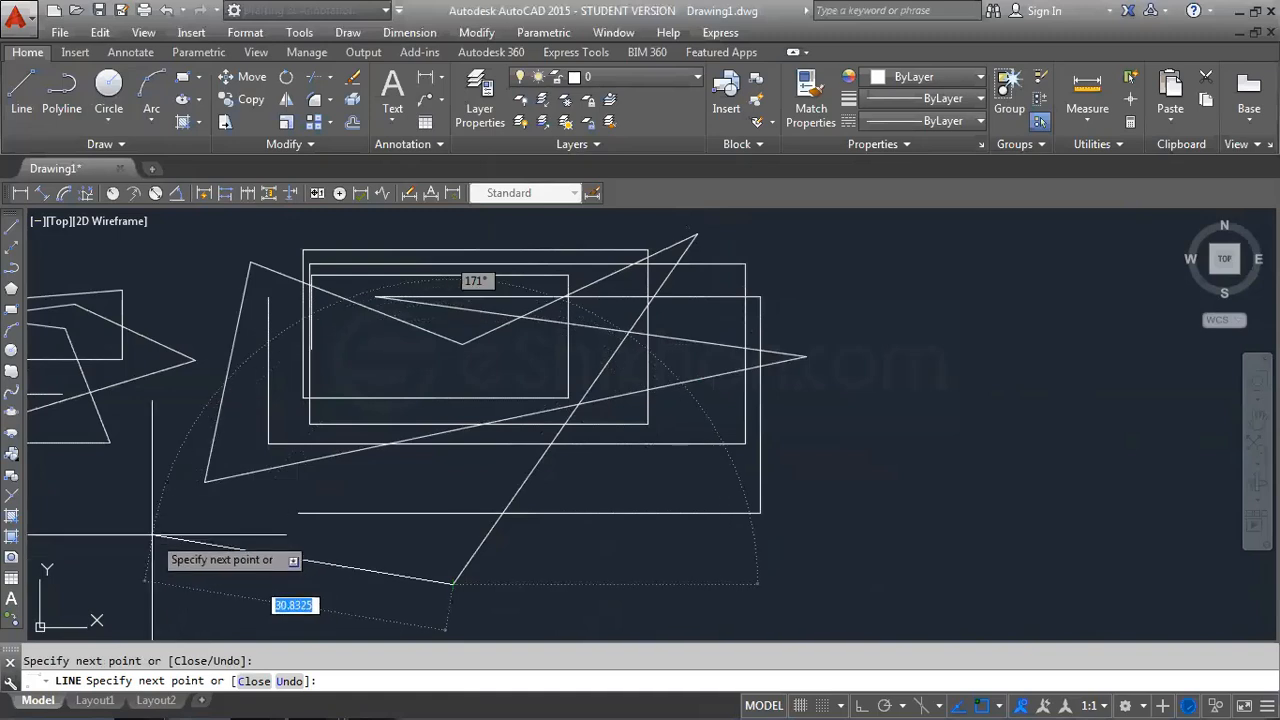
{"action": "key", "text": "Escape"}
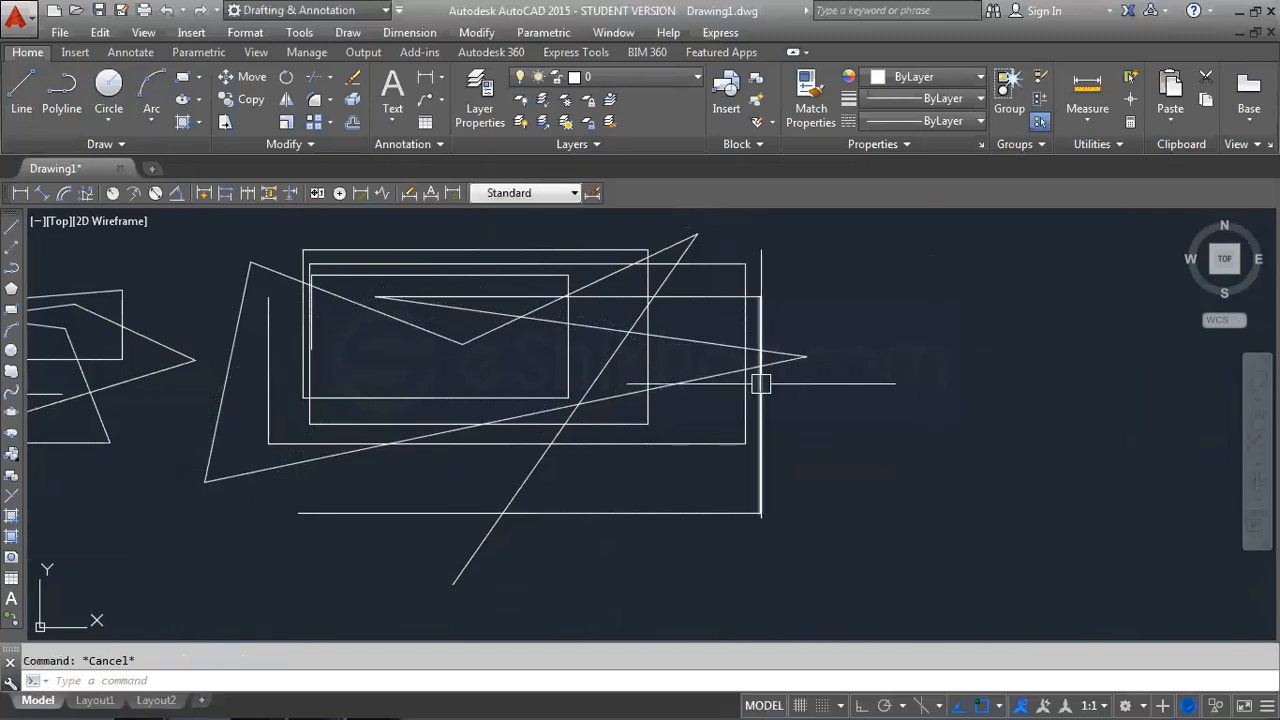
With Ortho mode on, draw a rectangular loop about 50 units wide right of the crossing lines, its last side extending below the base
{"action": "double_click", "coordinate": [391, 337]}
{"action": "middle_click_drag", "start_coordinate": [750, 340], "coordinate": [543, 351]}
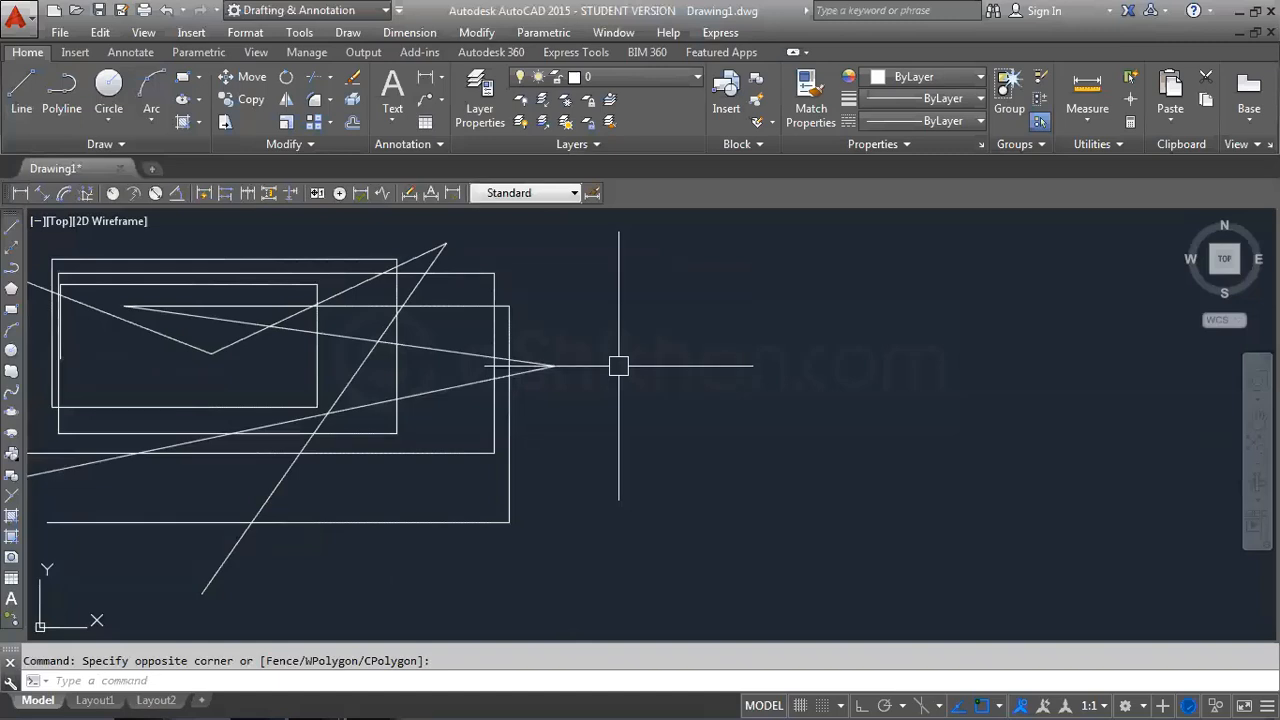
{"action": "type", "text": "L"}
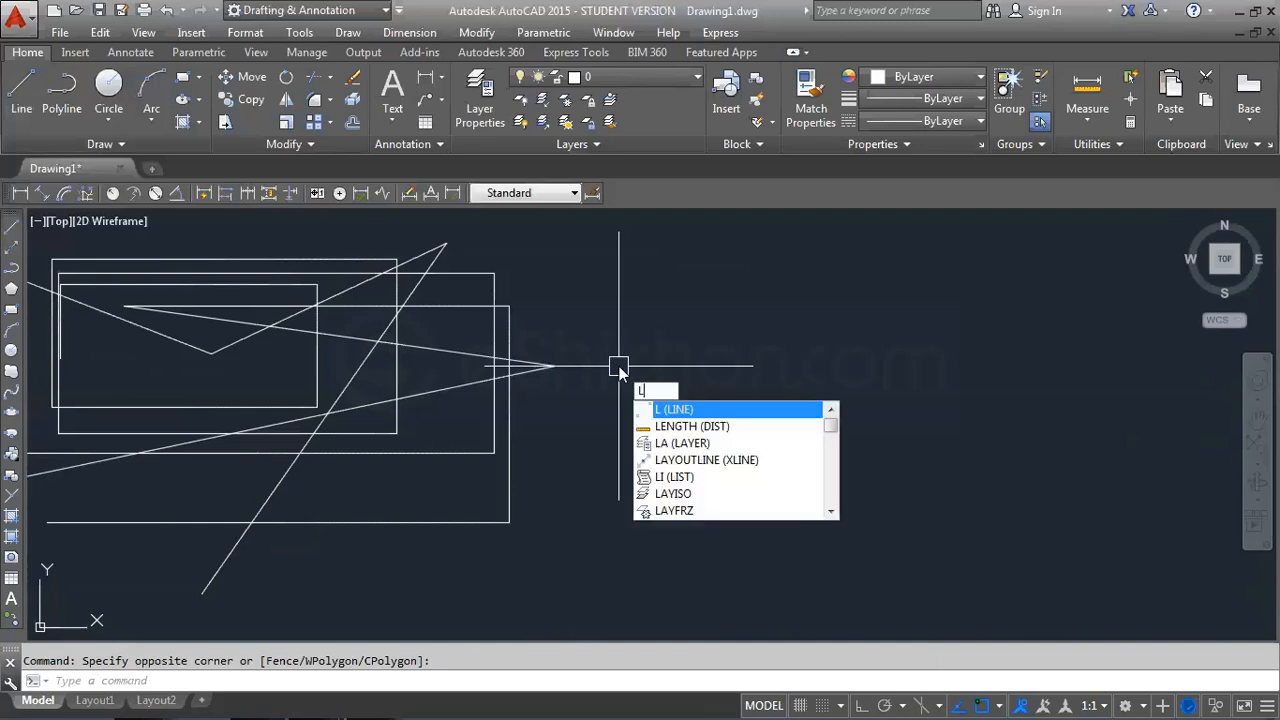
{"action": "key", "text": "Return"}
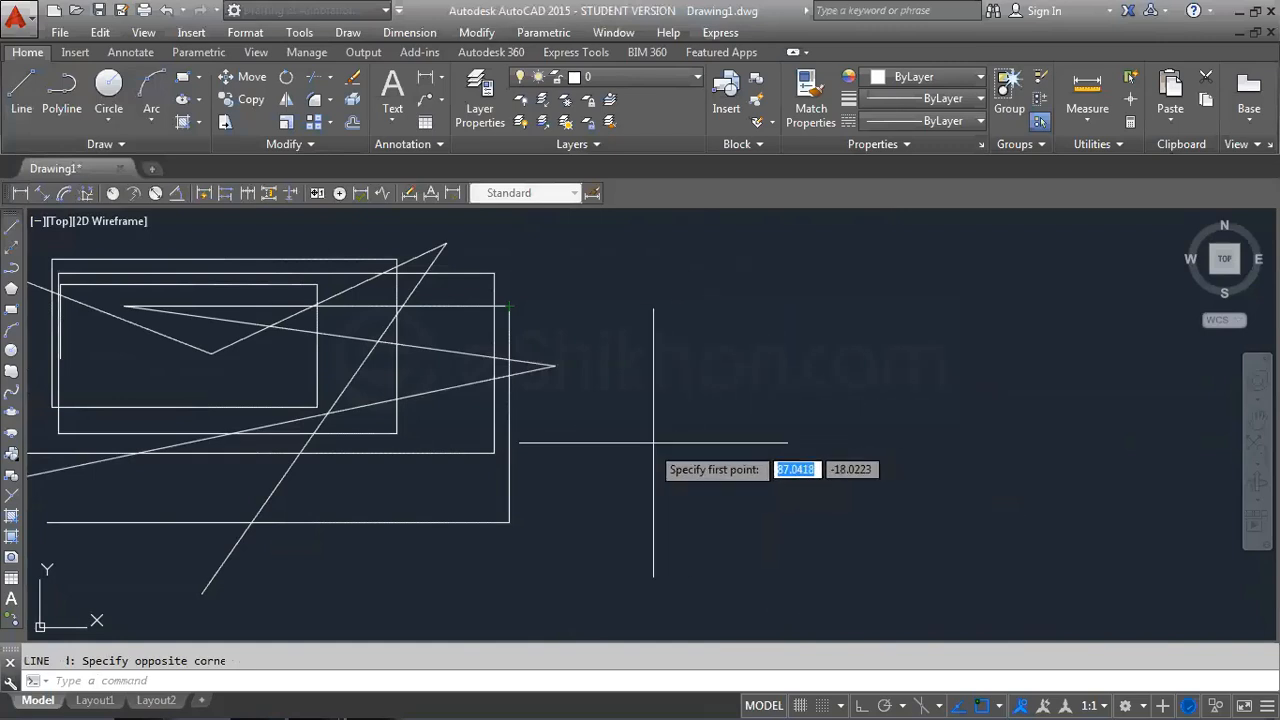
{"action": "left_click", "coordinate": [585, 454]}
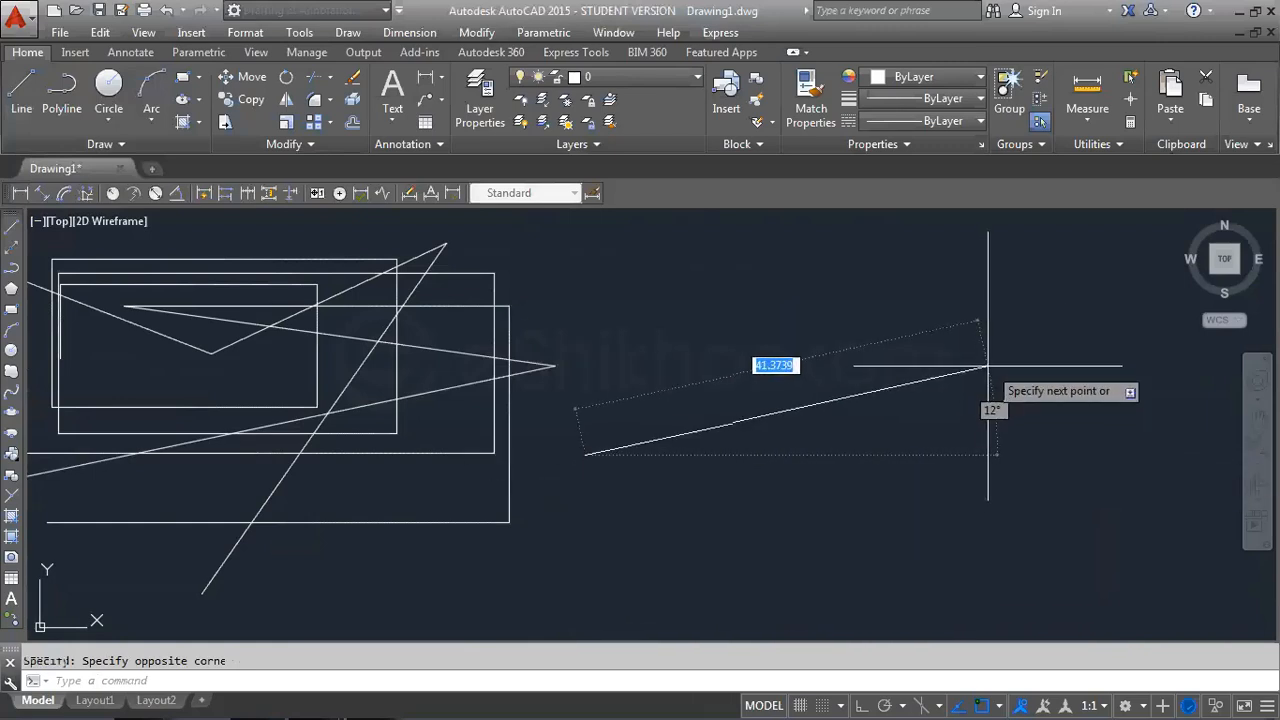
{"action": "key", "text": "F8"}
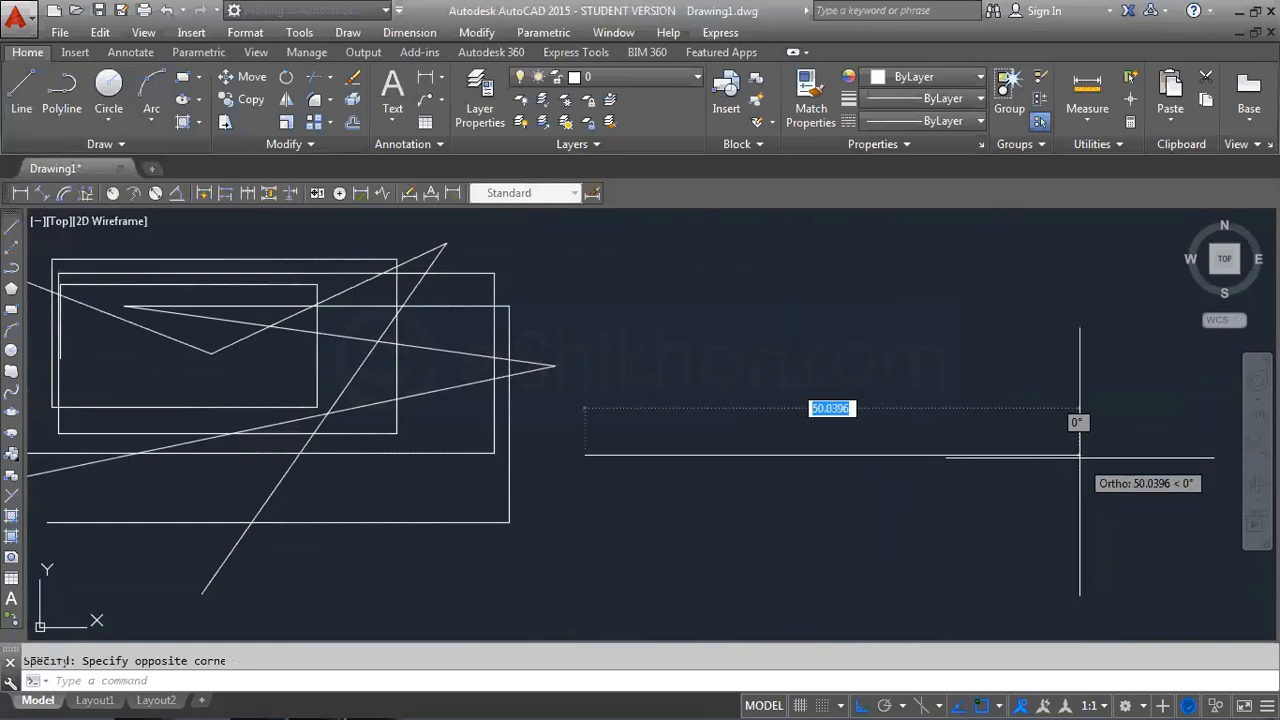
{"action": "left_click", "coordinate": [1079, 458]}
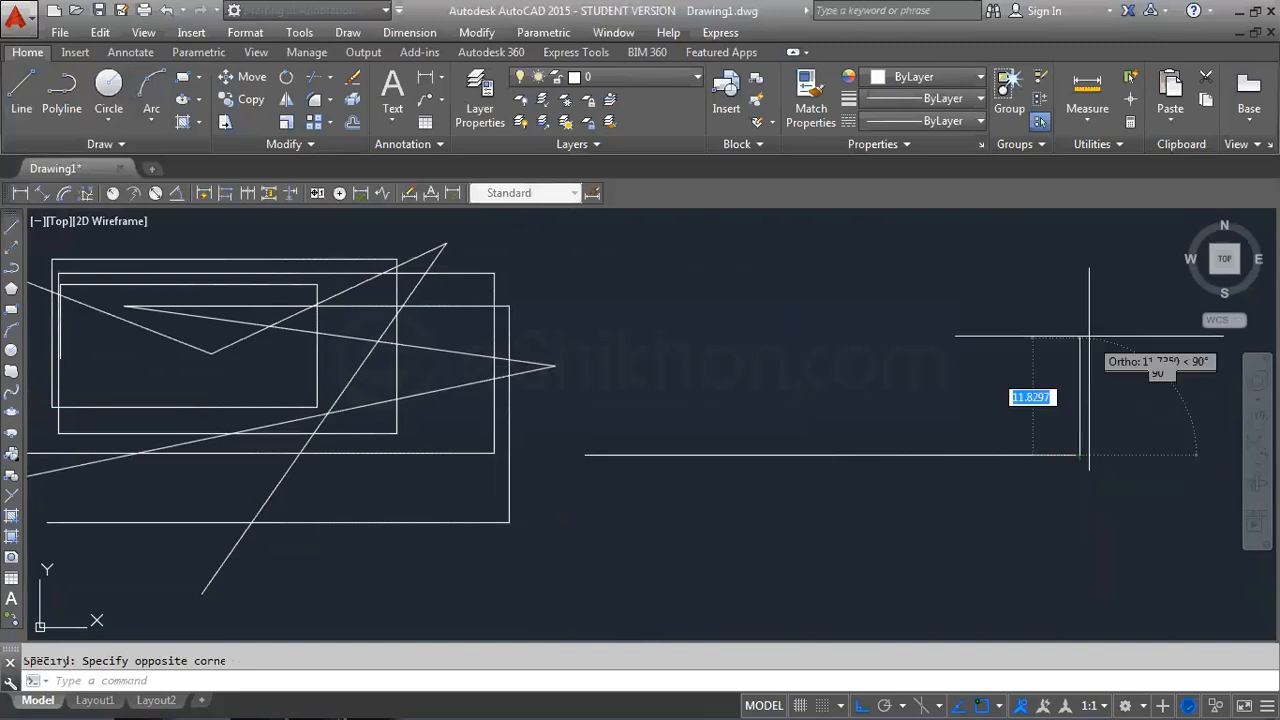
{"action": "left_click", "coordinate": [1089, 273]}
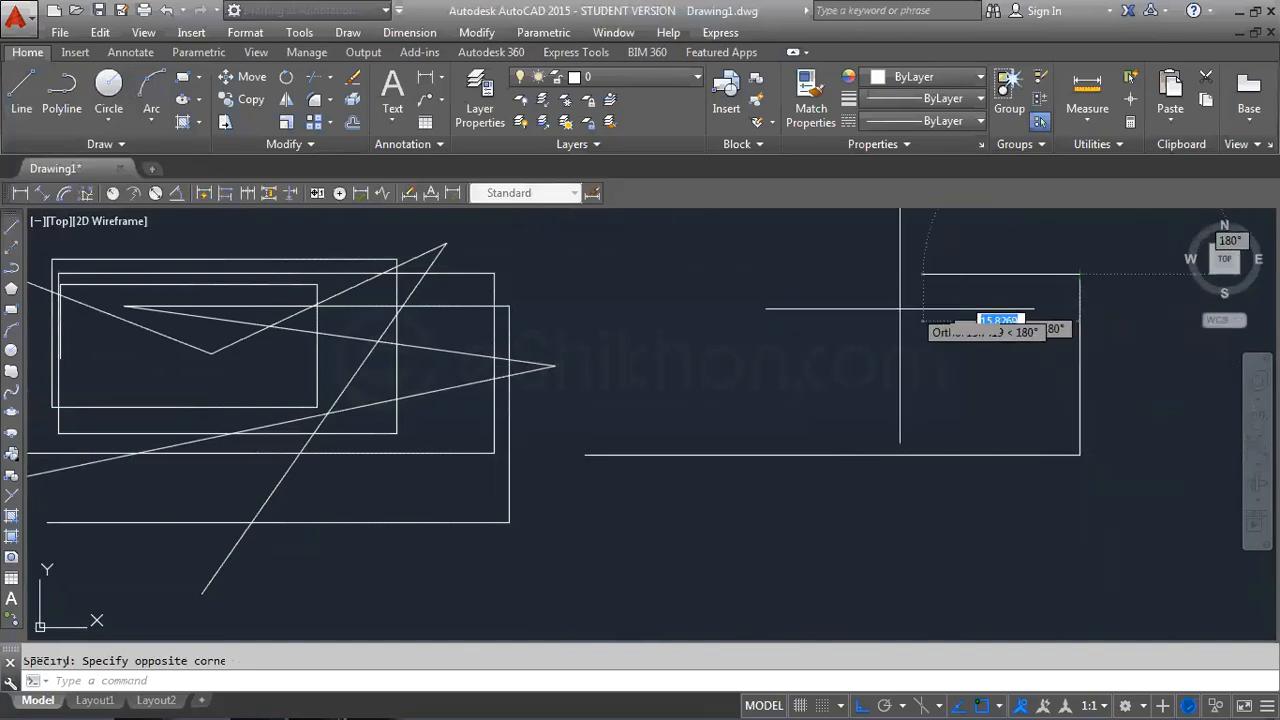
{"action": "left_click", "coordinate": [587, 306]}
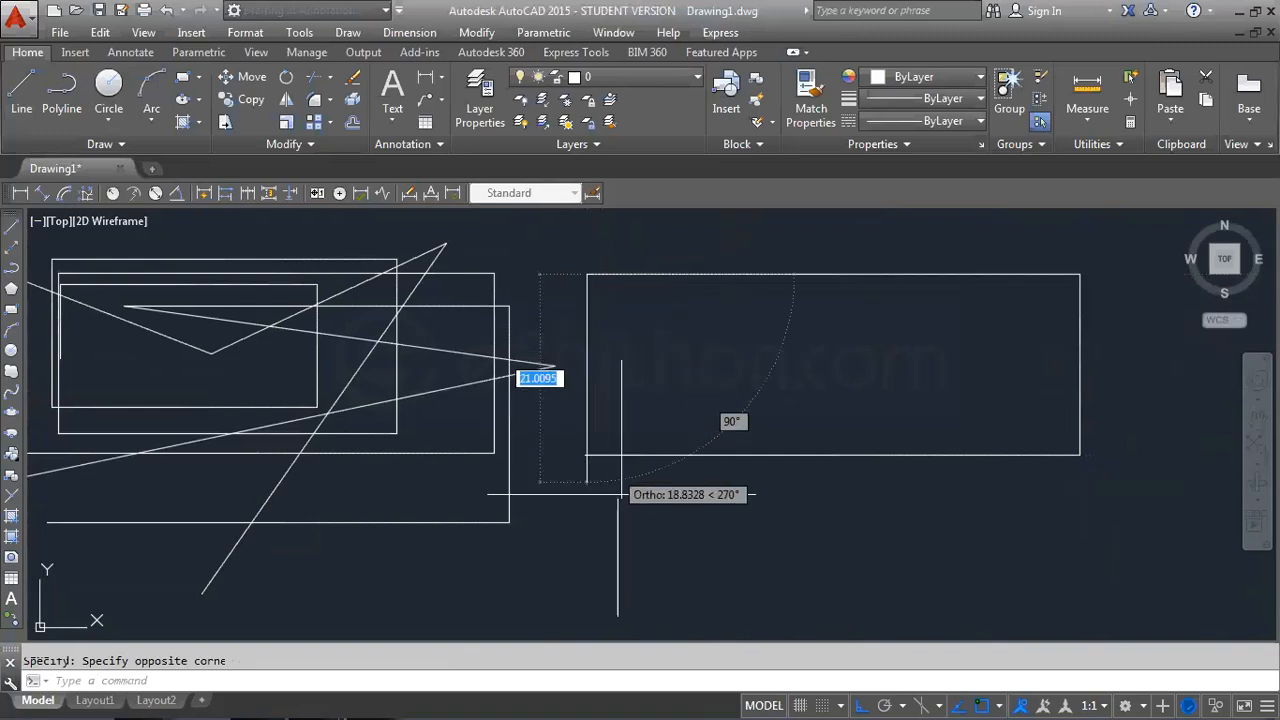
{"action": "left_click", "coordinate": [588, 563]}
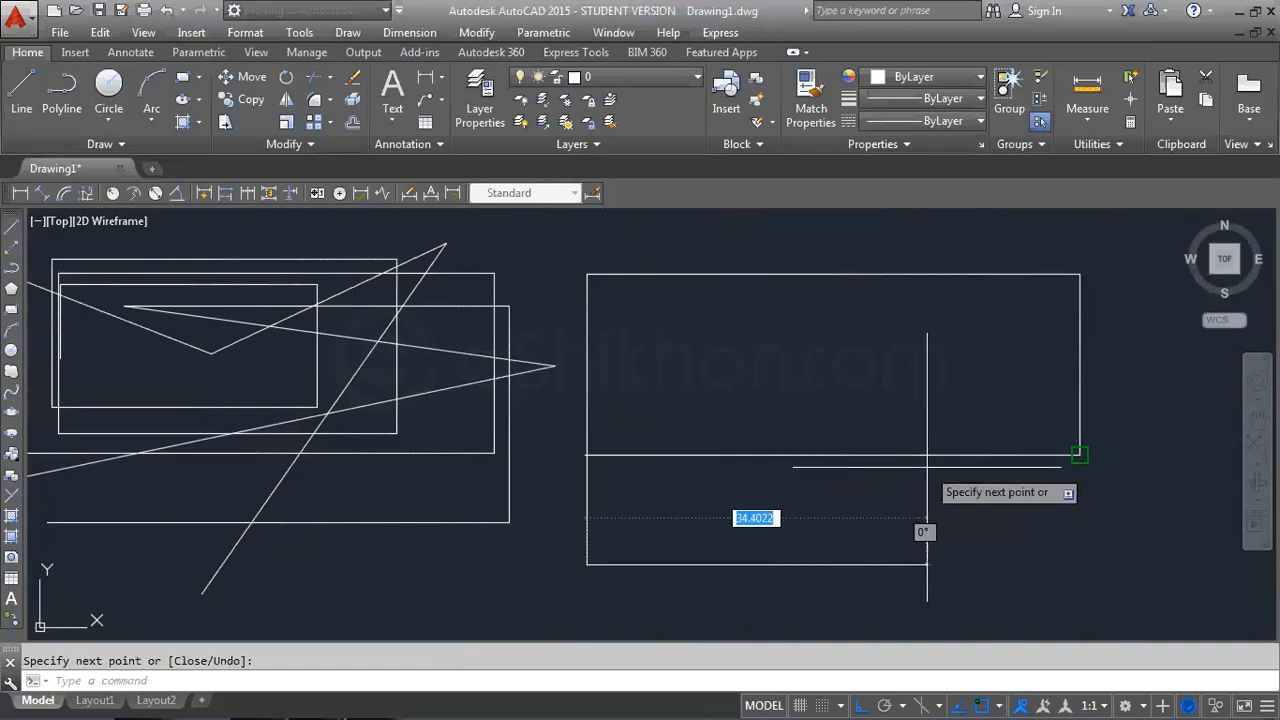
{"action": "key", "text": "Return"}
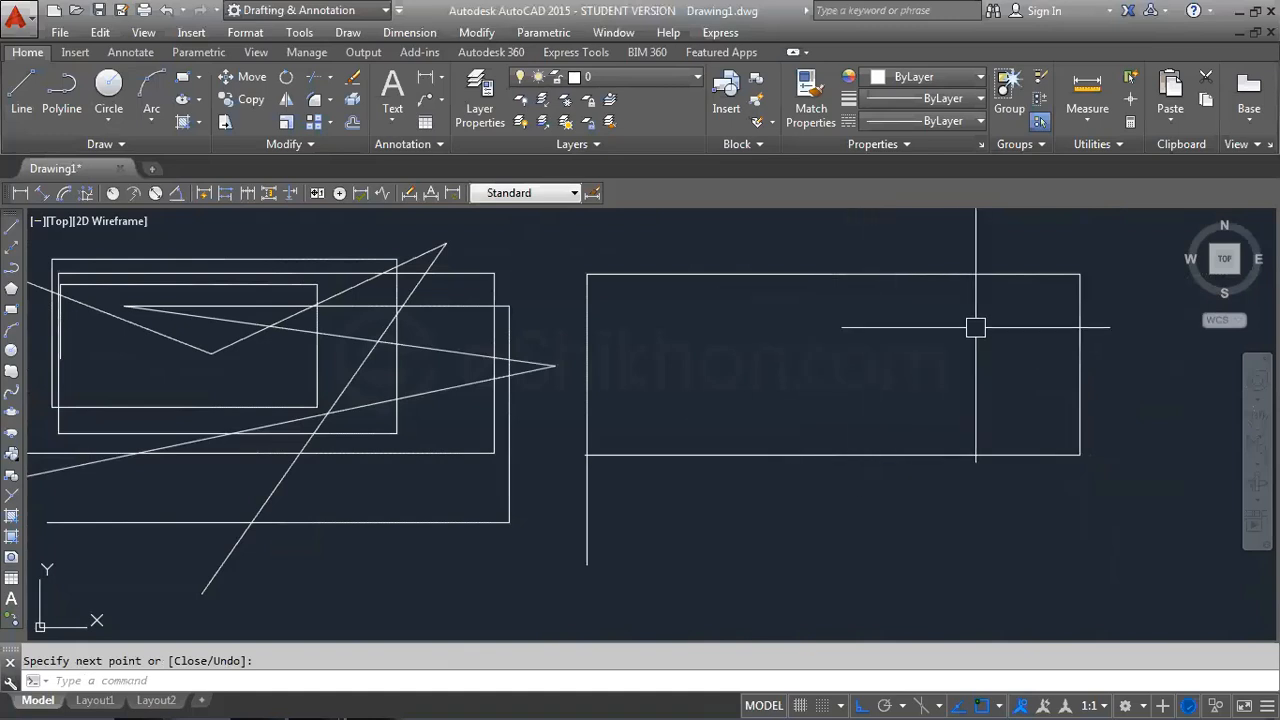
Look over the drawn line shapes at different magnifications, from the crossing segments to the rectangular loop, up to the zoom-out limit
{"action": "middle_click_drag", "start_coordinate": [977, 329], "coordinate": [744, 361]}
{"action": "scroll", "coordinate": [744, 361], "scroll_direction": "down", "scroll_amount": 1}
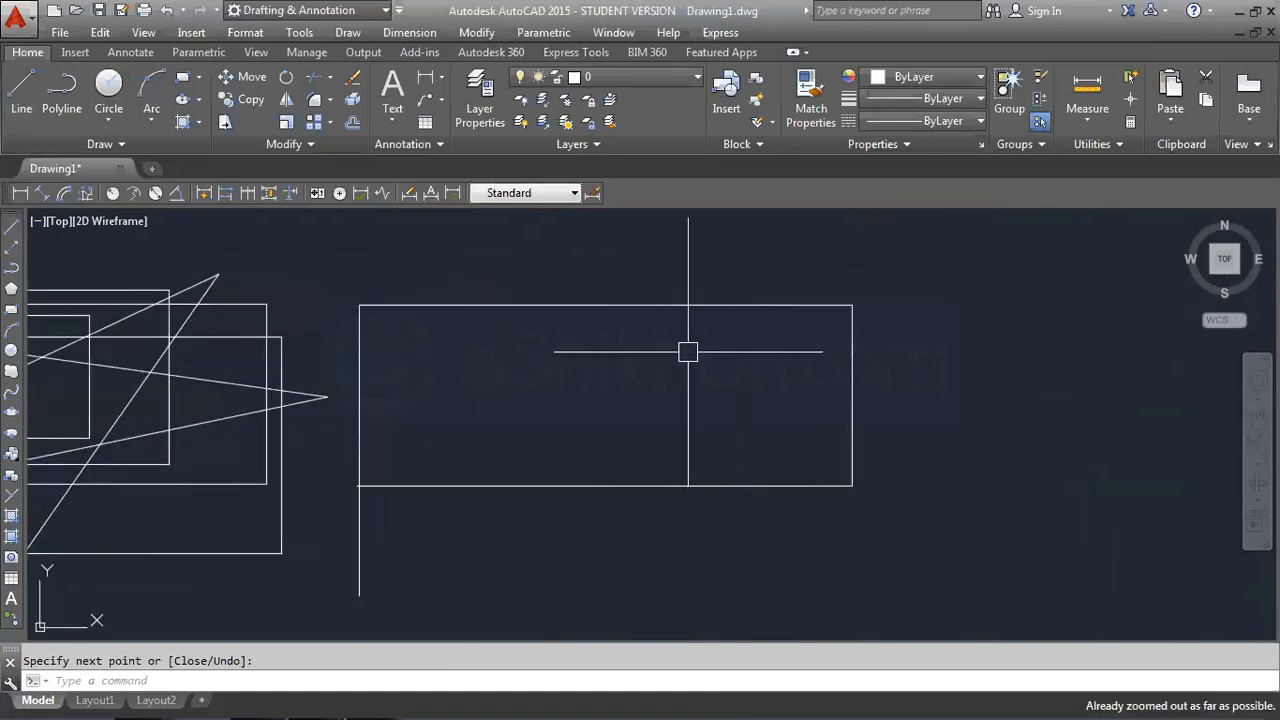
{"action": "mouse_move", "coordinate": [462, 347]}
{"action": "middle_mouse_down"}
{"action": "mouse_move", "coordinate": [512, 360]}
{"action": "mouse_move", "coordinate": [797, 328]}
{"action": "middle_mouse_up"}
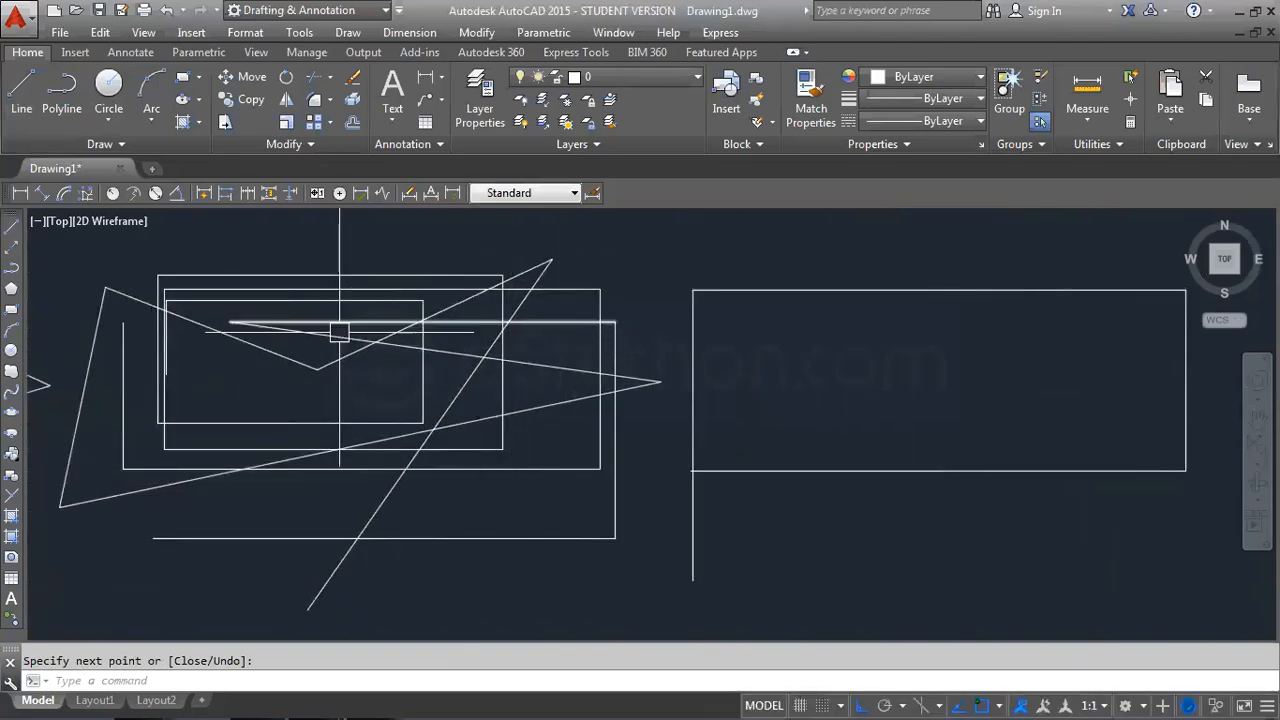
{"action": "middle_click_drag", "start_coordinate": [346, 331], "coordinate": [541, 292]}
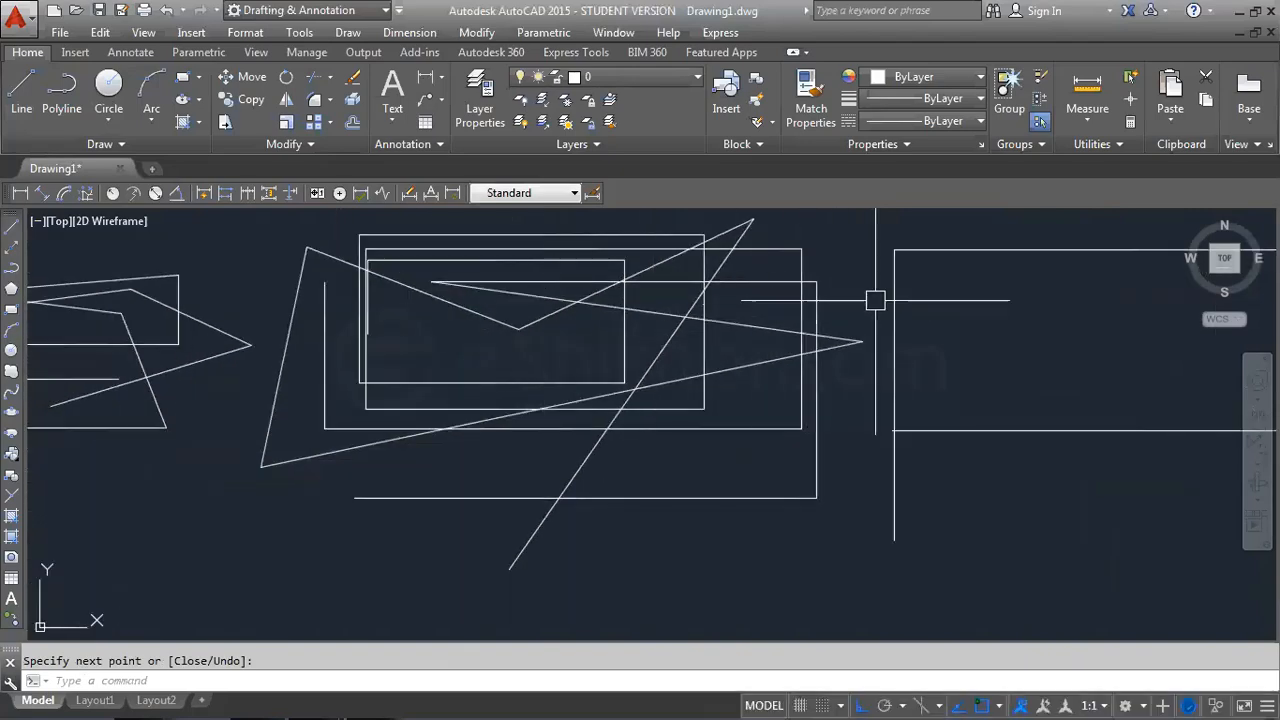
{"action": "mouse_move", "coordinate": [887, 282]}
{"action": "middle_mouse_down"}
{"action": "mouse_move", "coordinate": [417, 429]}
{"action": "mouse_move", "coordinate": [596, 347]}
{"action": "mouse_move", "coordinate": [665, 218]}
{"action": "middle_mouse_up"}
{"action": "scroll", "coordinate": [626, 290], "scroll_direction": "down", "scroll_amount": 2}
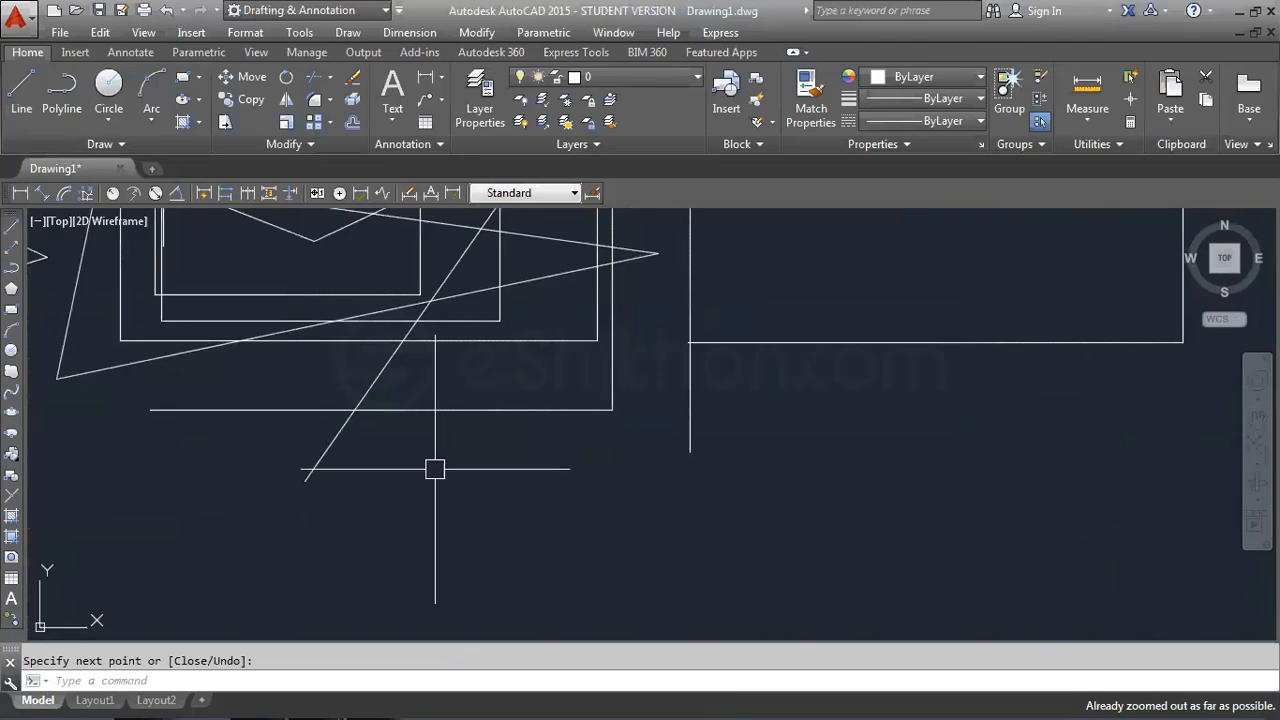
{"action": "scroll", "coordinate": [451, 404], "scroll_direction": "up", "scroll_amount": 3}
{"action": "scroll", "coordinate": [451, 404], "scroll_direction": "down", "scroll_amount": 3}
{"action": "scroll", "coordinate": [451, 404], "scroll_direction": "down", "scroll_amount": 2}
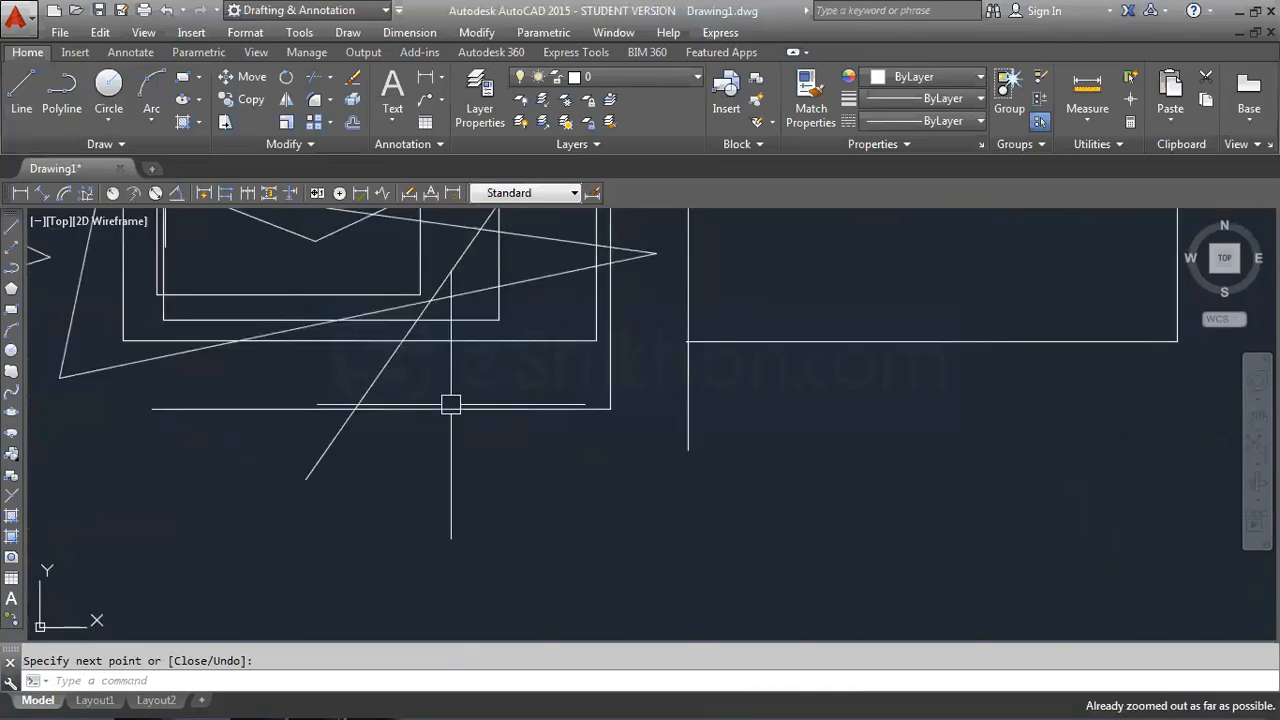
{"action": "middle_click_drag", "start_coordinate": [316, 315], "coordinate": [754, 443]}
{"action": "scroll", "coordinate": [522, 373], "scroll_direction": "up", "scroll_amount": 5}
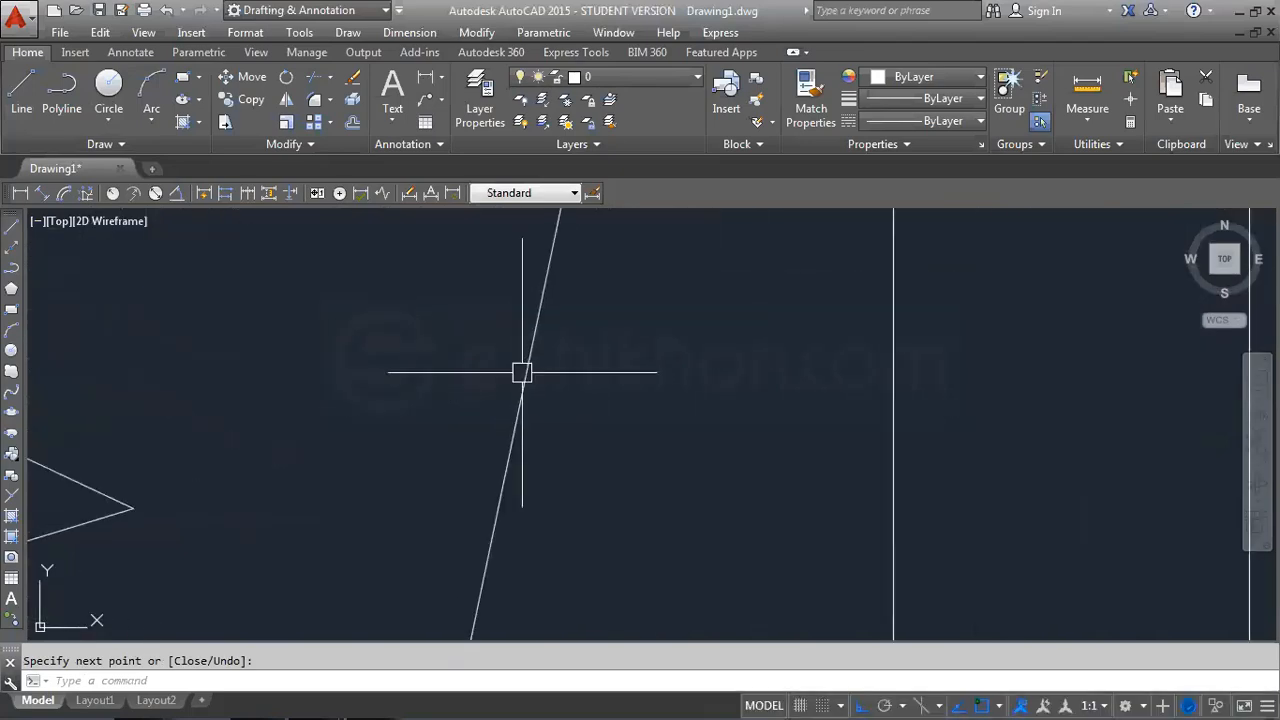
{"action": "scroll", "coordinate": [522, 373], "scroll_direction": "down", "scroll_amount": 4}
{"action": "scroll", "coordinate": [521, 373], "scroll_direction": "down", "scroll_amount": 2}
{"action": "middle_click_drag", "start_coordinate": [899, 338], "coordinate": [322, 348]}
{"action": "middle_click_drag", "start_coordinate": [724, 337], "coordinate": [681, 330]}
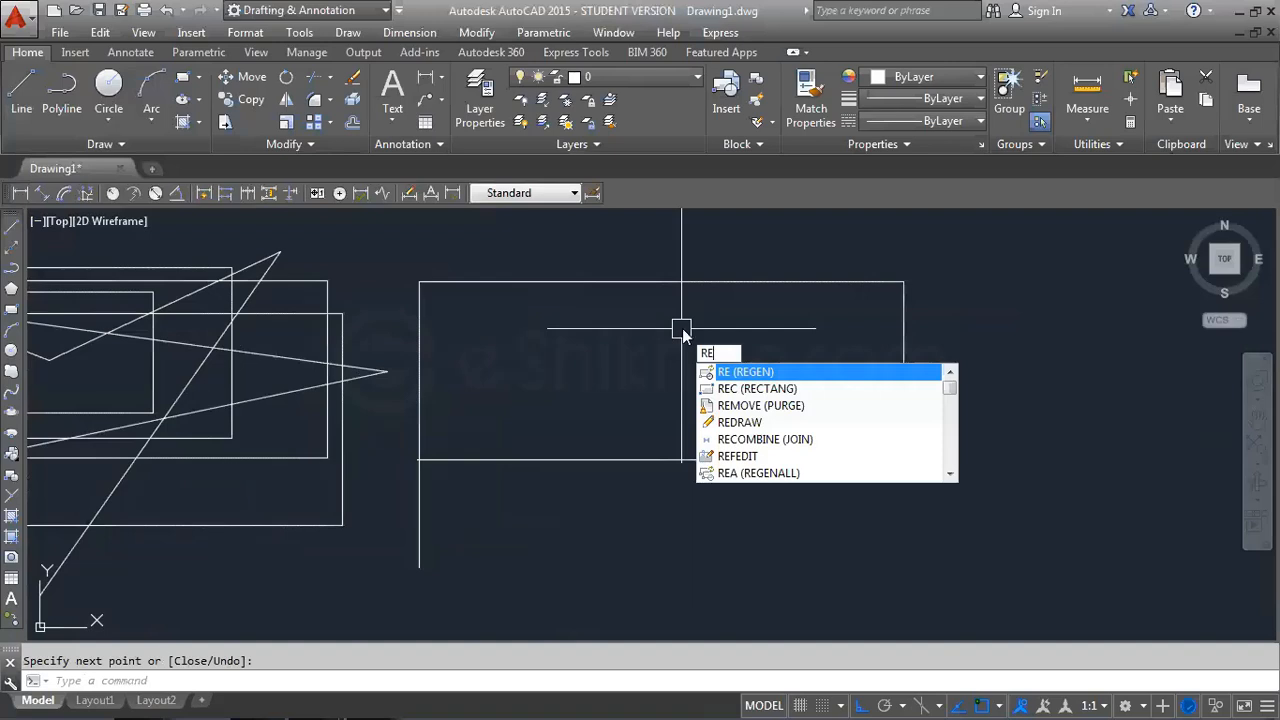
Regenerate the model and zoom out far enough to see all the drawn line shapes together
{"action": "key", "text": "Escape"}
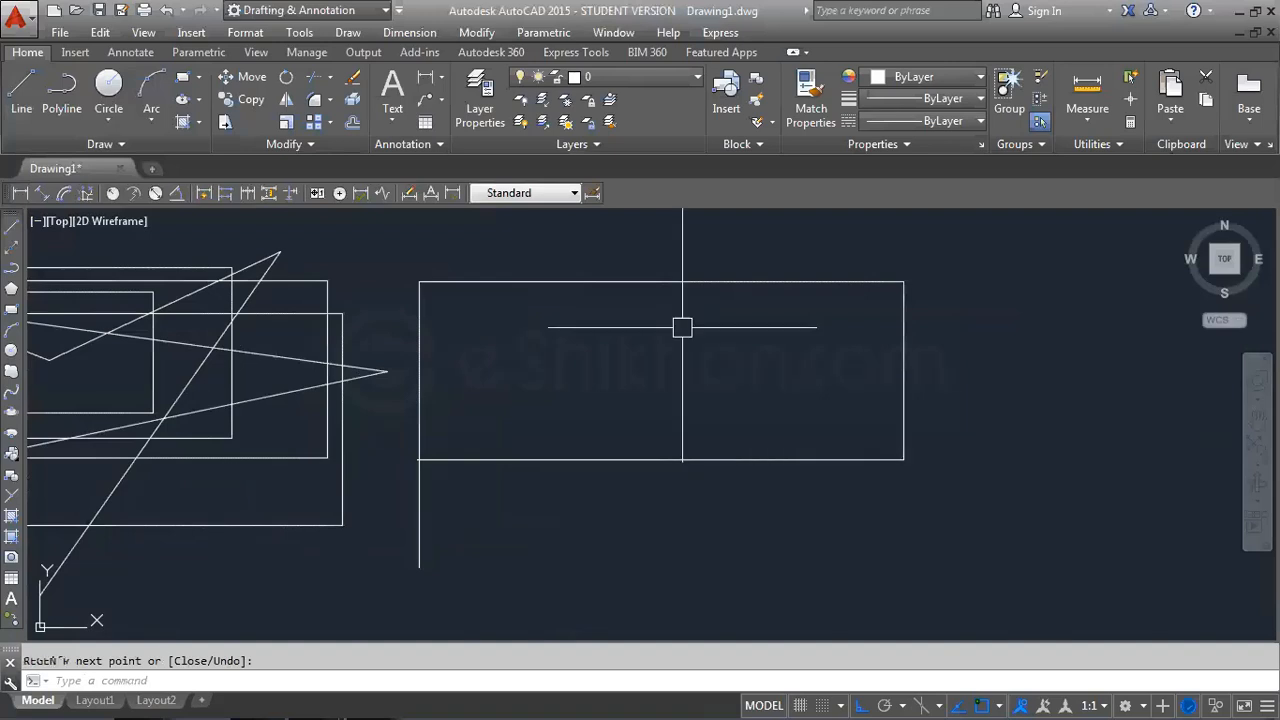
{"action": "scroll", "coordinate": [614, 423], "scroll_direction": "down", "scroll_amount": 8}
{"action": "scroll", "coordinate": [631, 428], "scroll_direction": "up", "scroll_amount": 8}
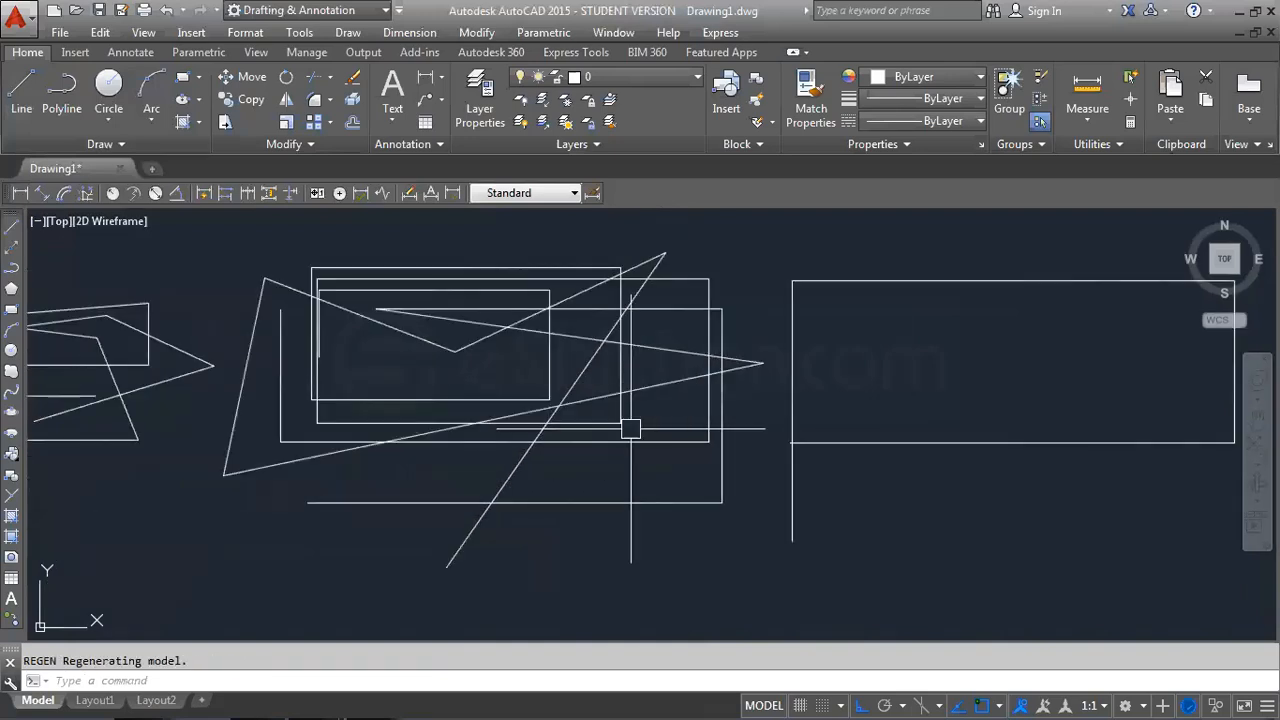
{"action": "scroll", "coordinate": [631, 428], "scroll_direction": "down", "scroll_amount": 5}
{"action": "middle_click_drag", "start_coordinate": [694, 271], "coordinate": [417, 271]}
{"action": "scroll", "coordinate": [444, 311], "scroll_direction": "up", "scroll_amount": 4}
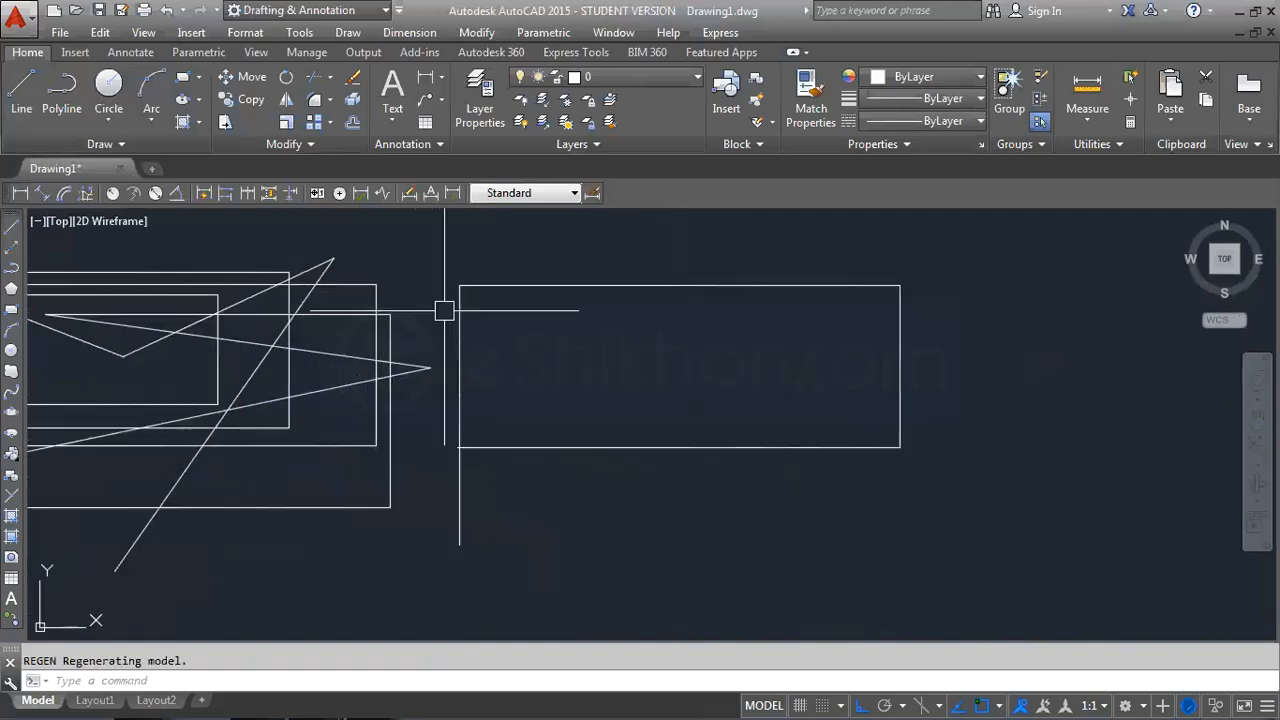
{"action": "scroll", "coordinate": [444, 311], "scroll_direction": "down", "scroll_amount": 5}
{"action": "scroll", "coordinate": [409, 314], "scroll_direction": "up", "scroll_amount": 4}
{"action": "scroll", "coordinate": [369, 341], "scroll_direction": "down", "scroll_amount": 4}
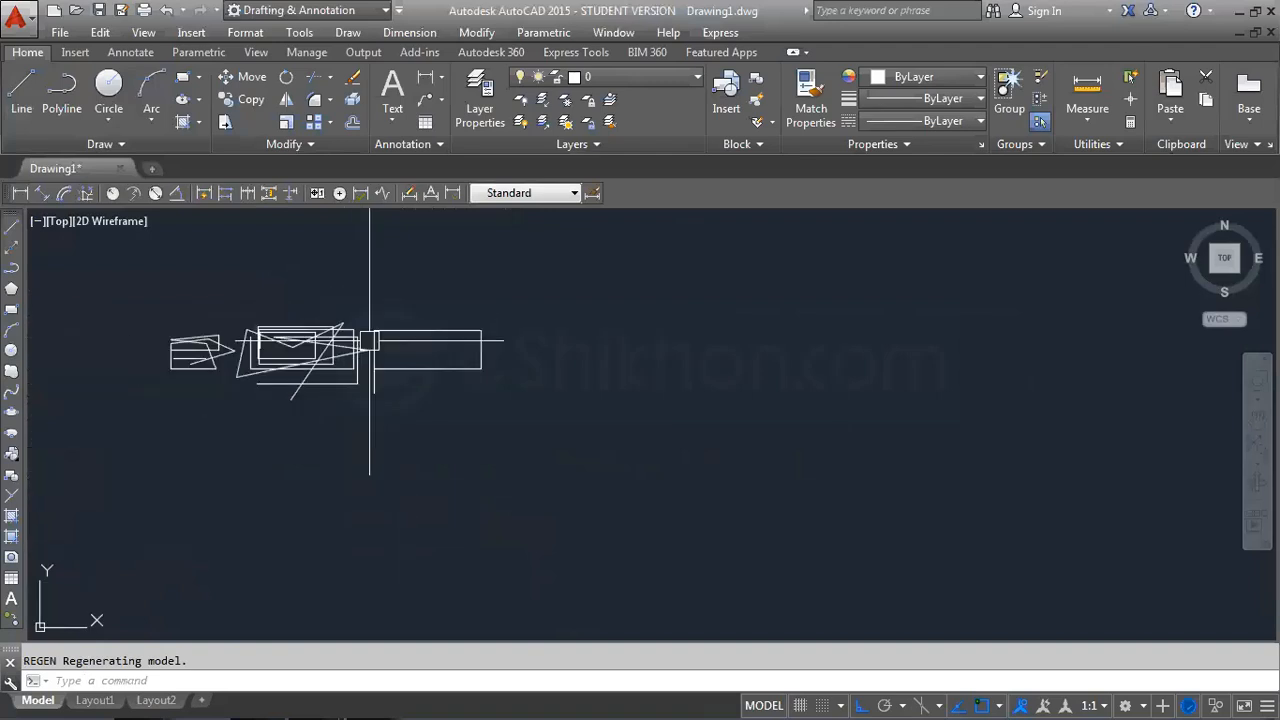
{"action": "middle_click_drag", "start_coordinate": [369, 341], "coordinate": [443, 314]}
{"action": "scroll", "coordinate": [443, 314], "scroll_direction": "up", "scroll_amount": 4}
{"action": "scroll", "coordinate": [518, 340], "scroll_direction": "up", "scroll_amount": 4}
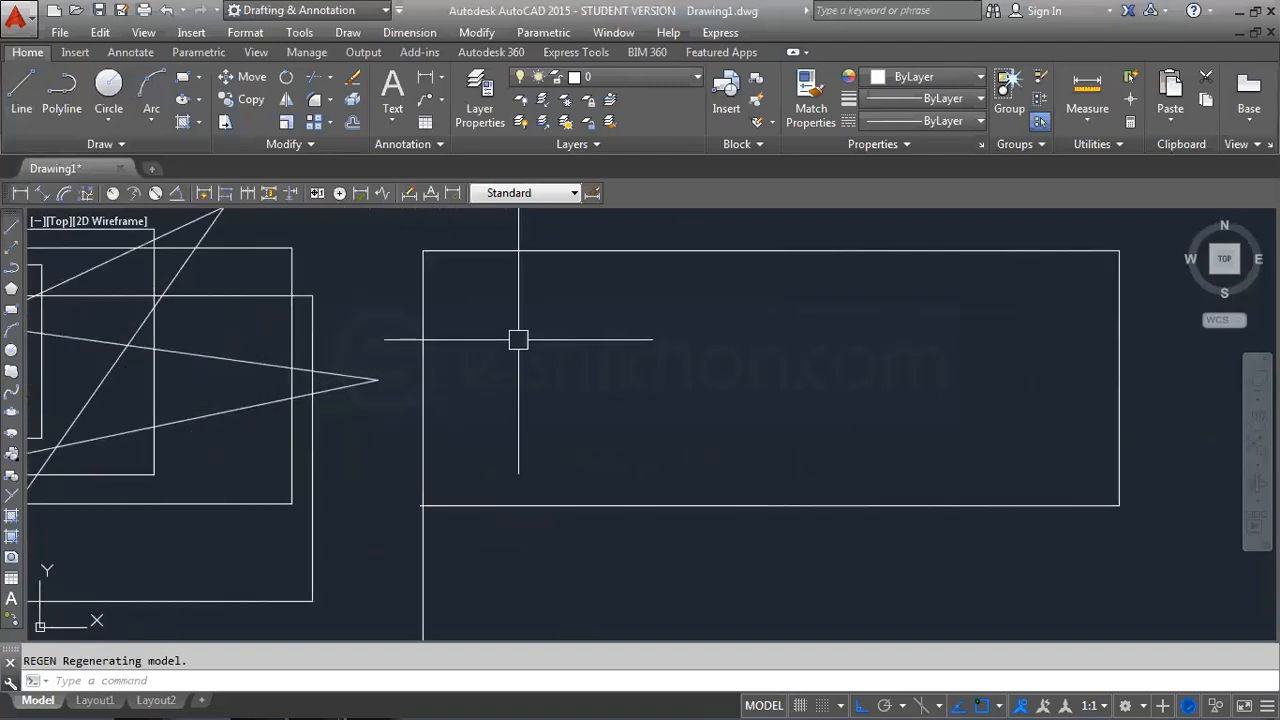
{"action": "scroll", "coordinate": [500, 385], "scroll_direction": "down", "scroll_amount": 6}
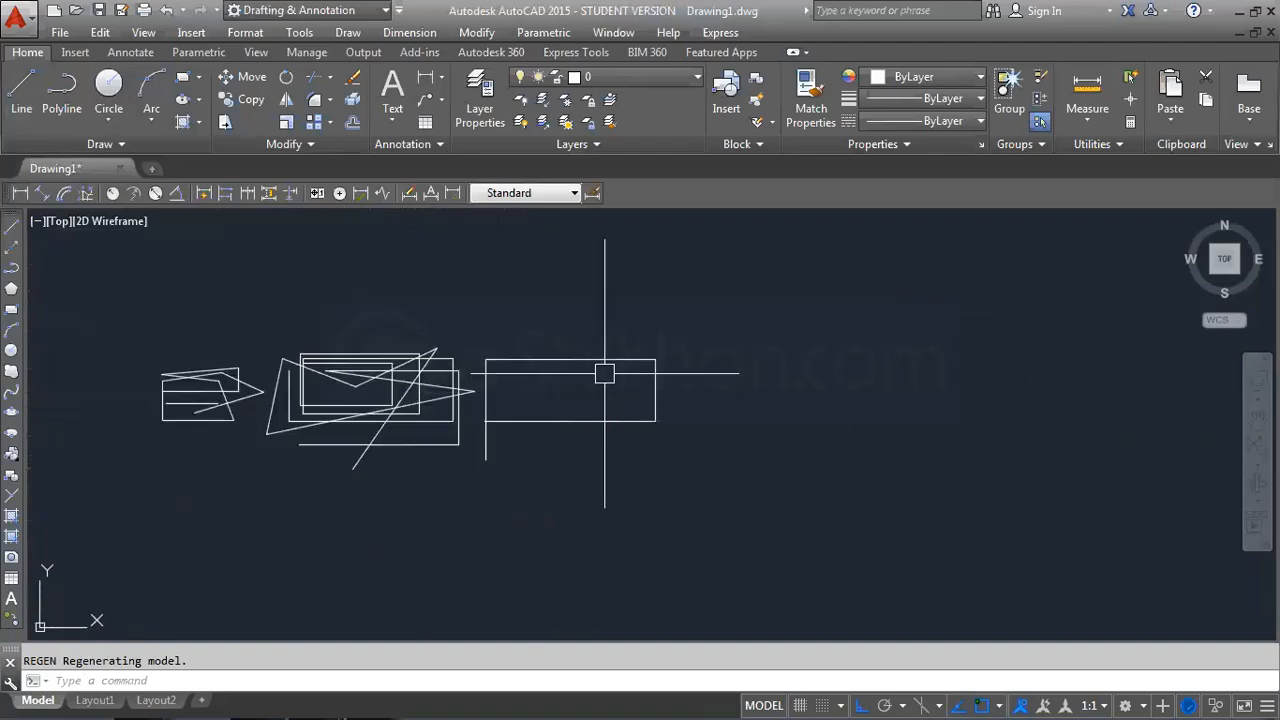
Draw a vertical line about 60 units long in the empty area right of the rectangular loop and end the Line command
{"action": "middle_click_drag", "start_coordinate": [604, 373], "coordinate": [420, 343]}
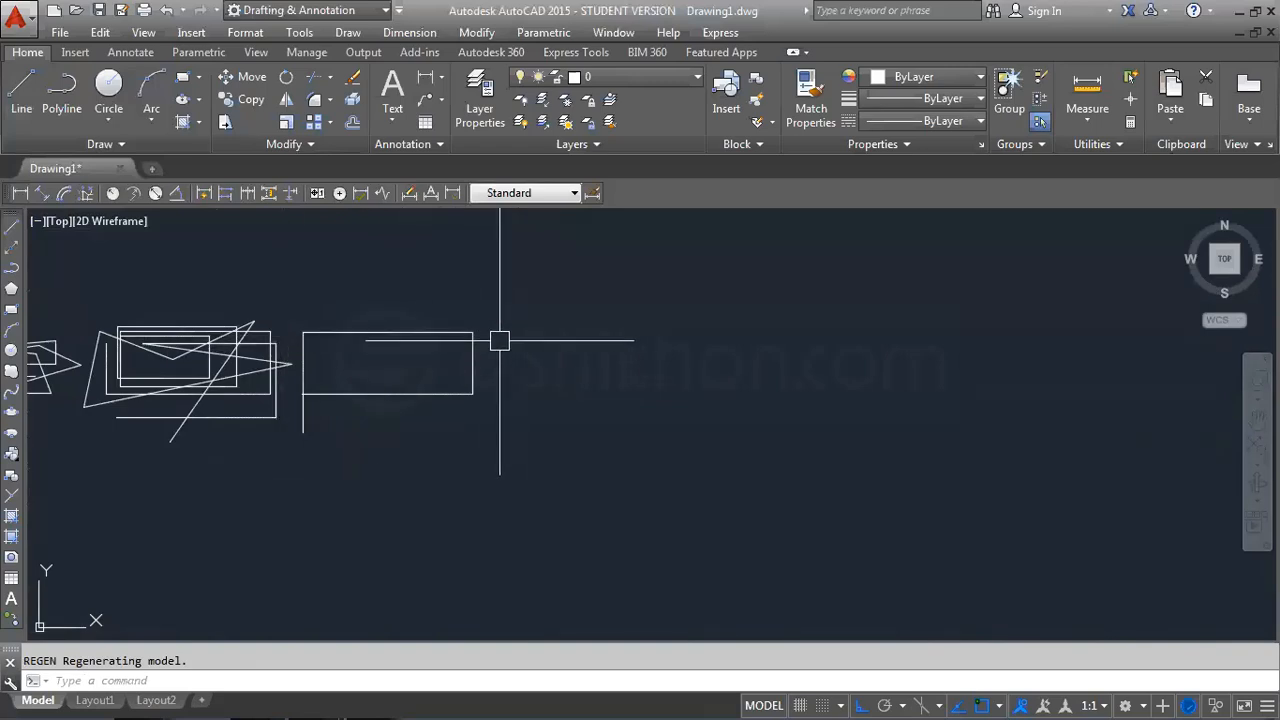
{"action": "middle_click_drag", "start_coordinate": [503, 363], "coordinate": [365, 357]}
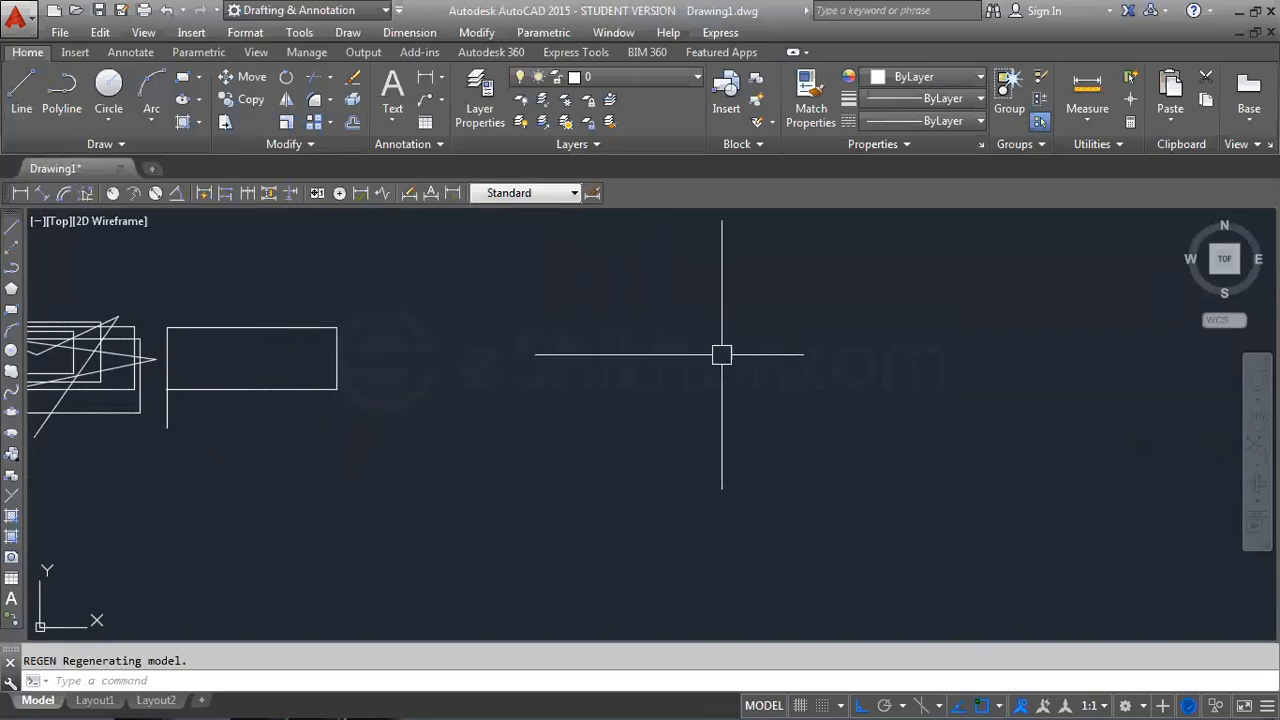
{"action": "middle_click_drag", "start_coordinate": [719, 354], "coordinate": [540, 370]}
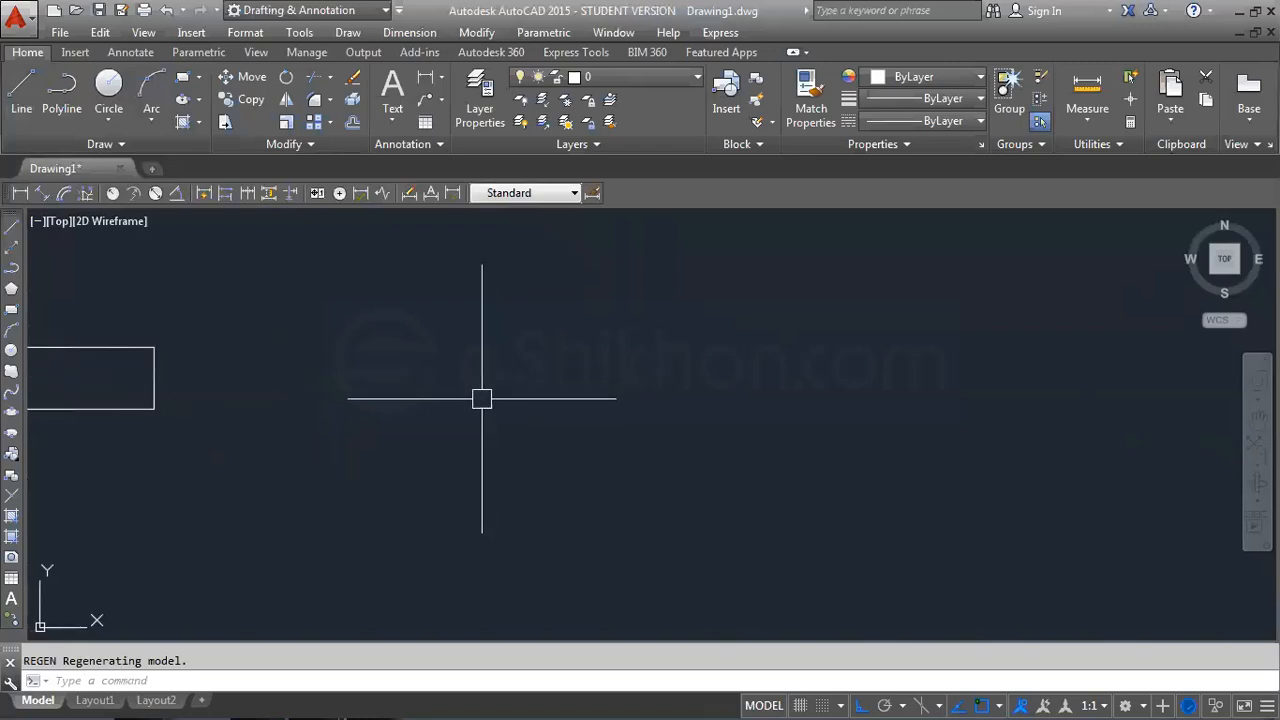
{"action": "type", "text": "l"}
{"action": "key", "text": "Return"}
{"action": "left_click", "coordinate": [402, 297]}
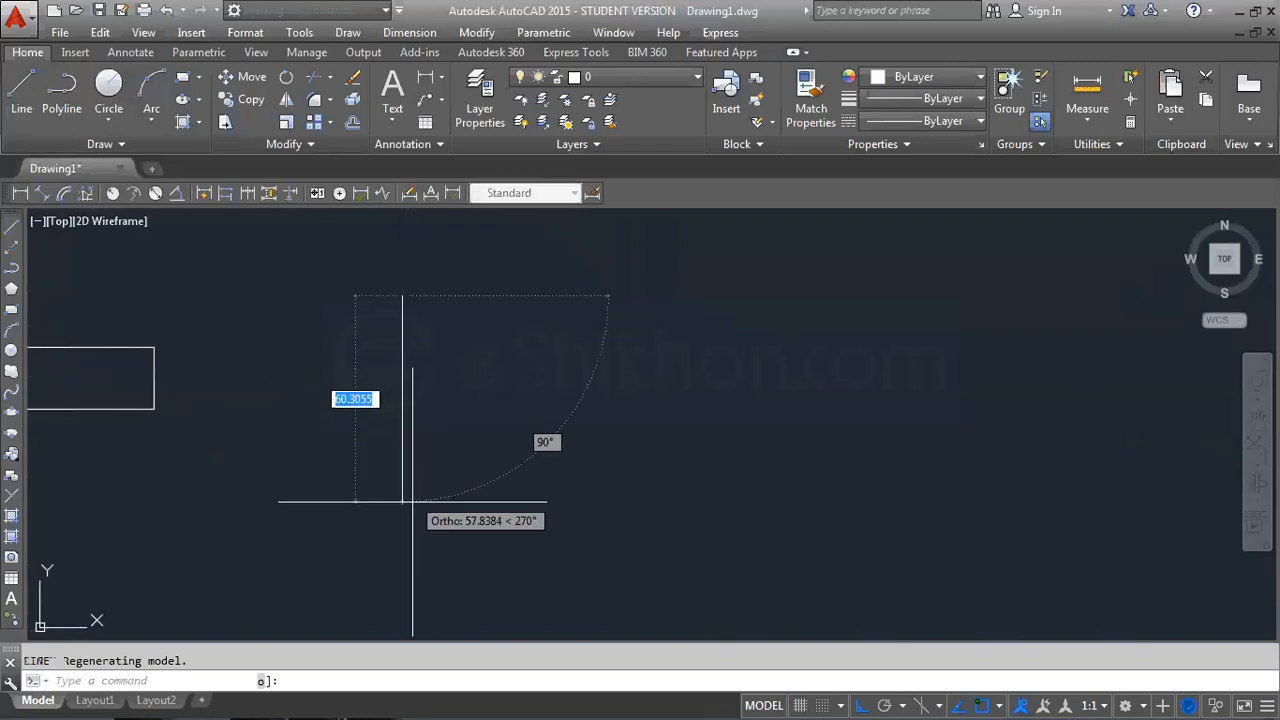
{"action": "left_click", "coordinate": [402, 512]}
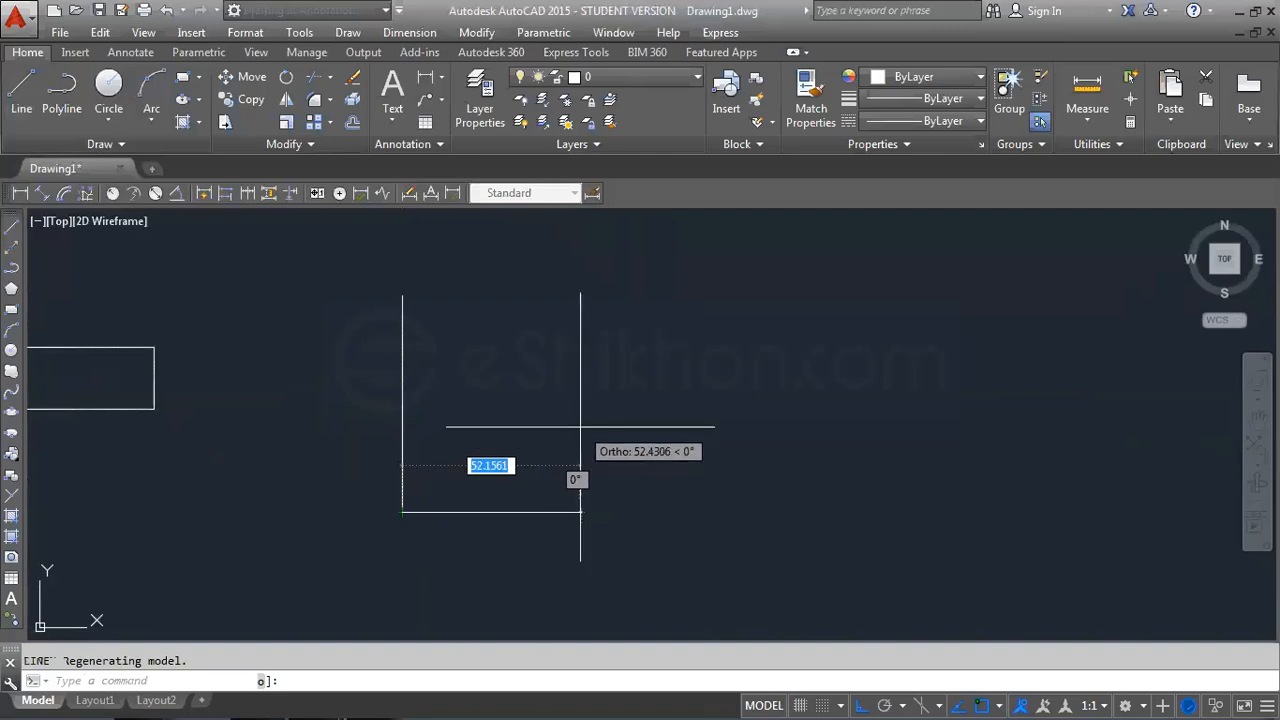
{"action": "key", "text": "Escape"}
{"action": "key", "text": "Return"}
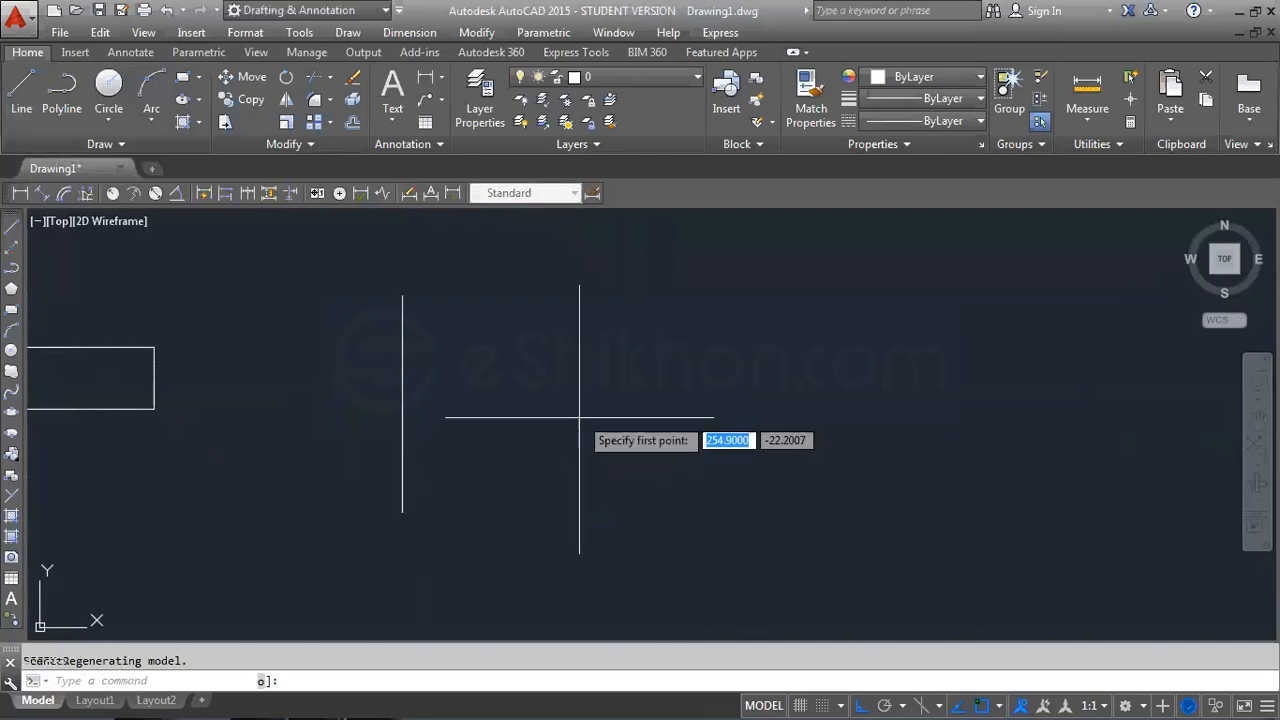
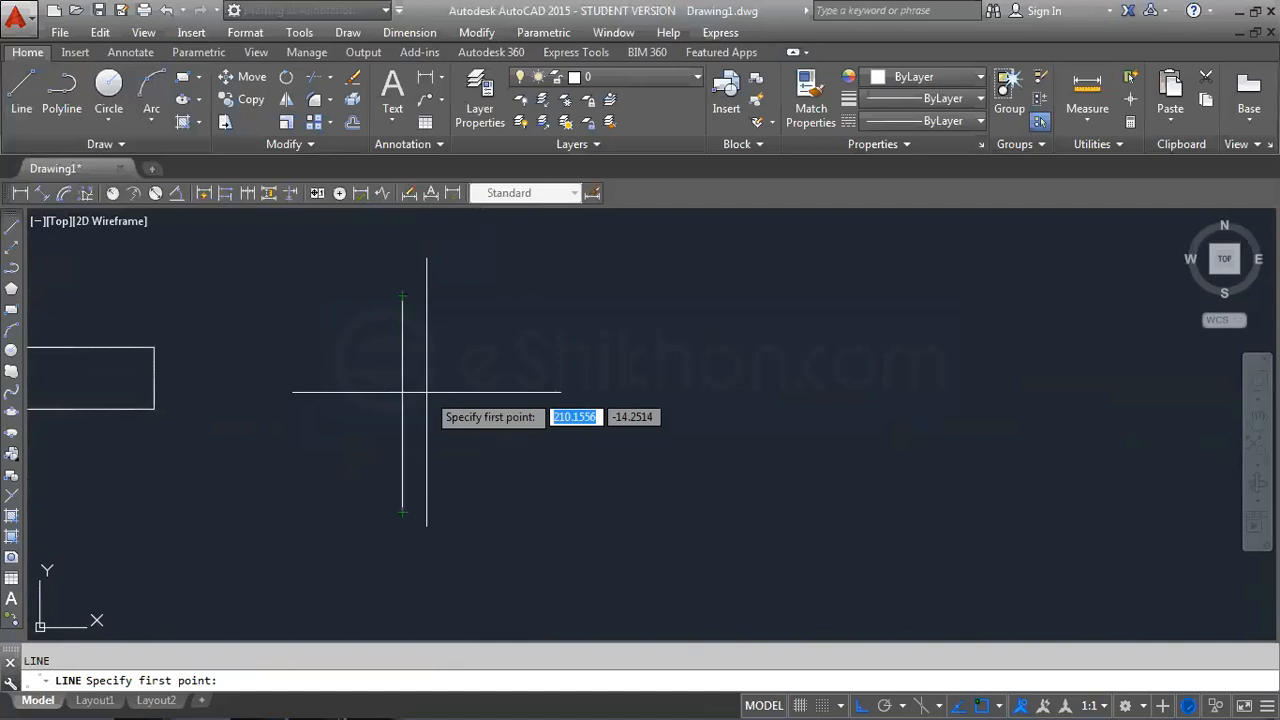
{"action": "key", "text": "Escape"}
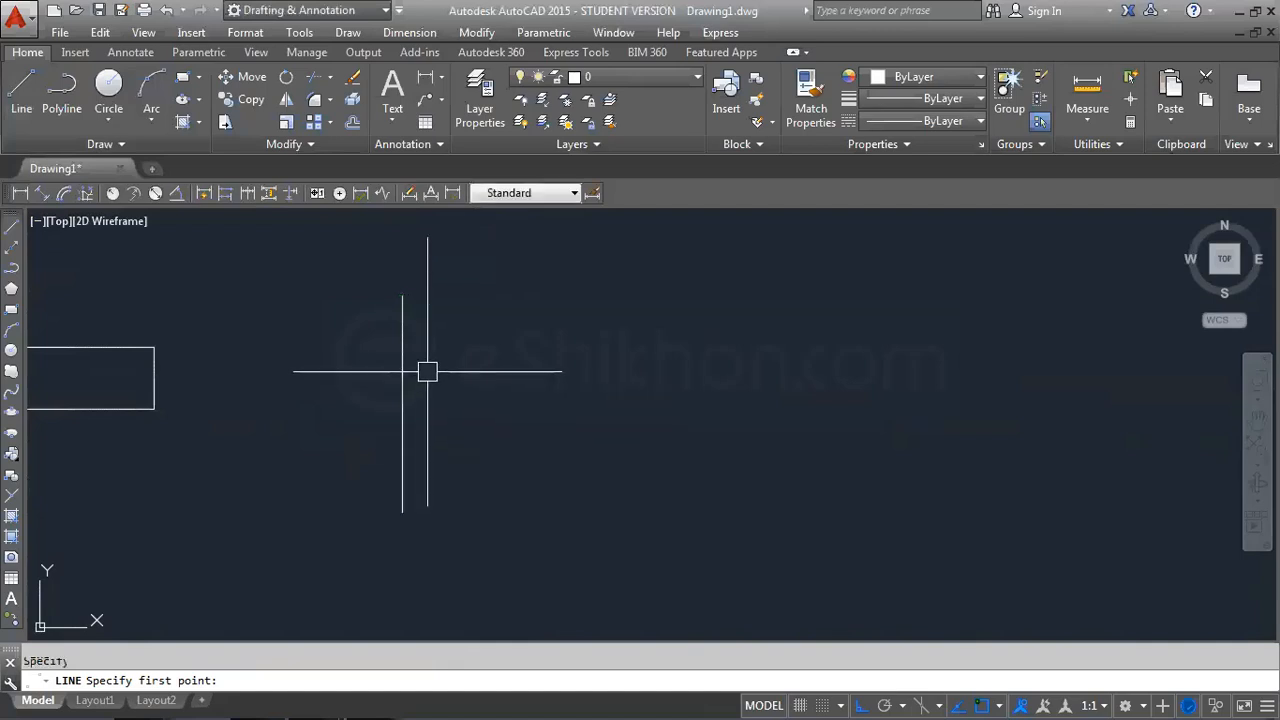
Enable all object snap modes in the Drafting Settings, keeping Object Snap on, and apply the change
{"action": "right_click", "coordinate": [497, 341], "text": "shift"}
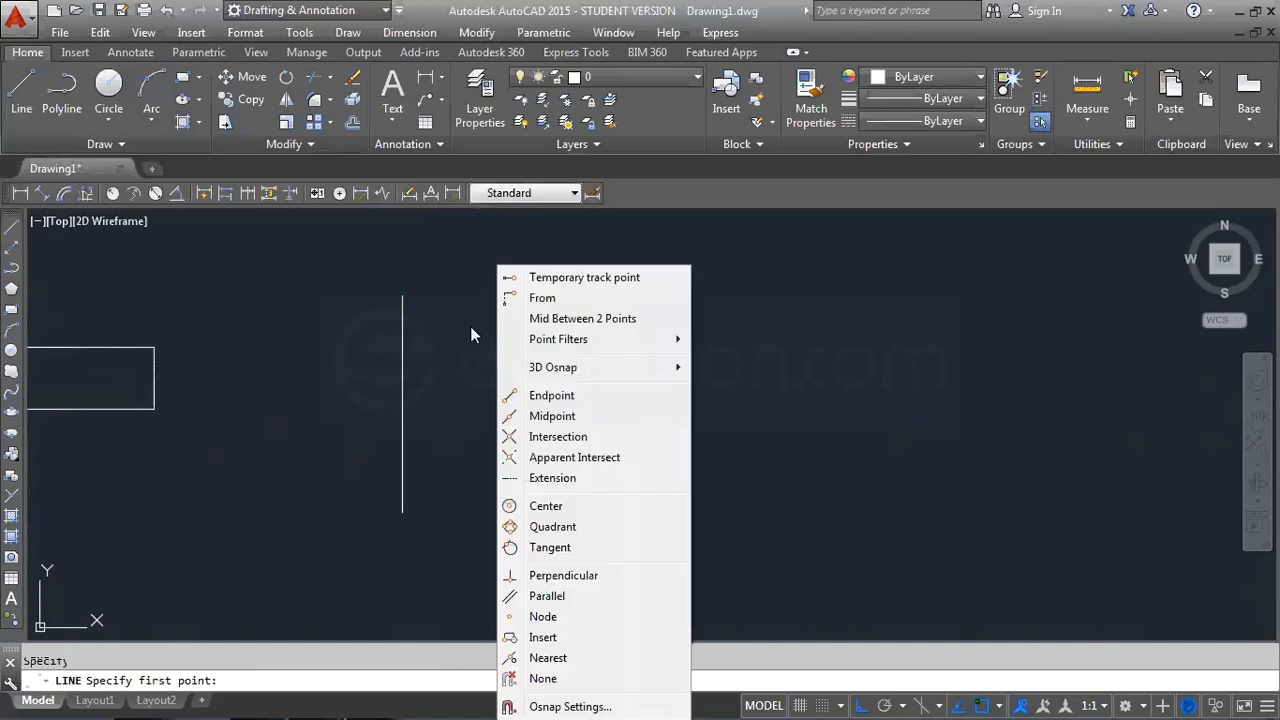
{"action": "left_click", "coordinate": [471, 328]}
{"action": "key", "text": "Escape"}
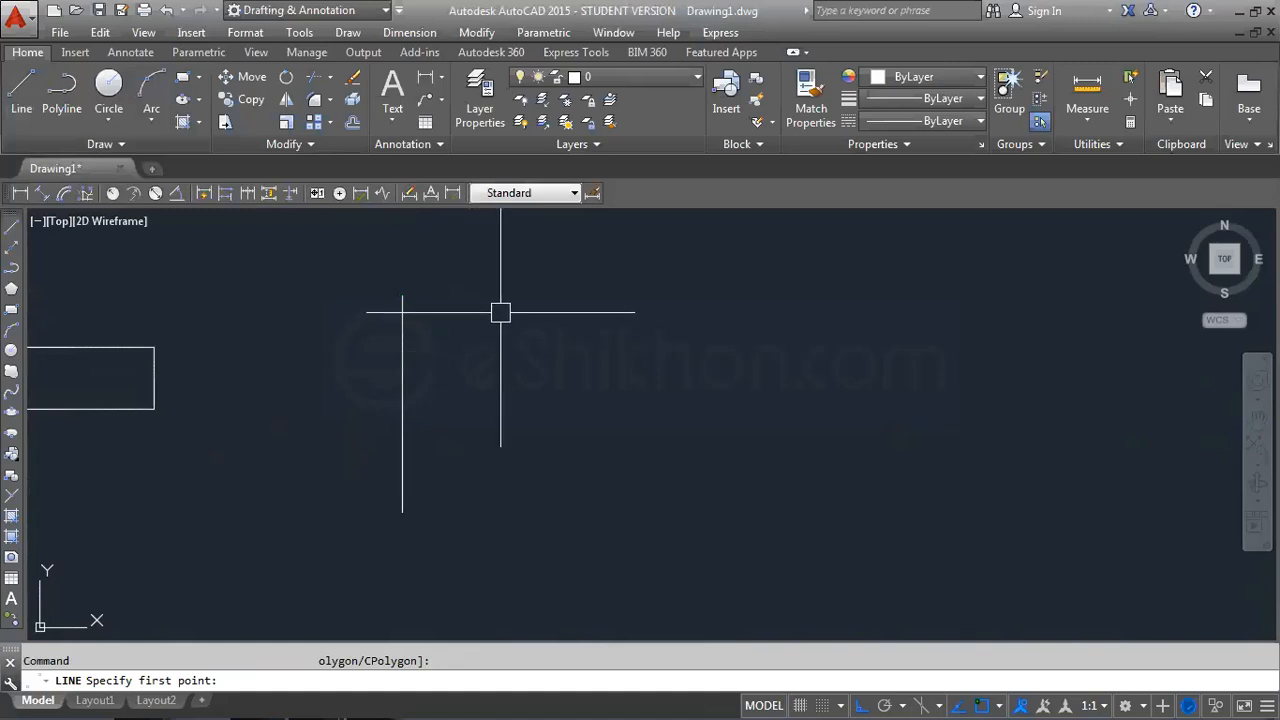
{"action": "right_click", "coordinate": [500, 312], "text": "shift"}
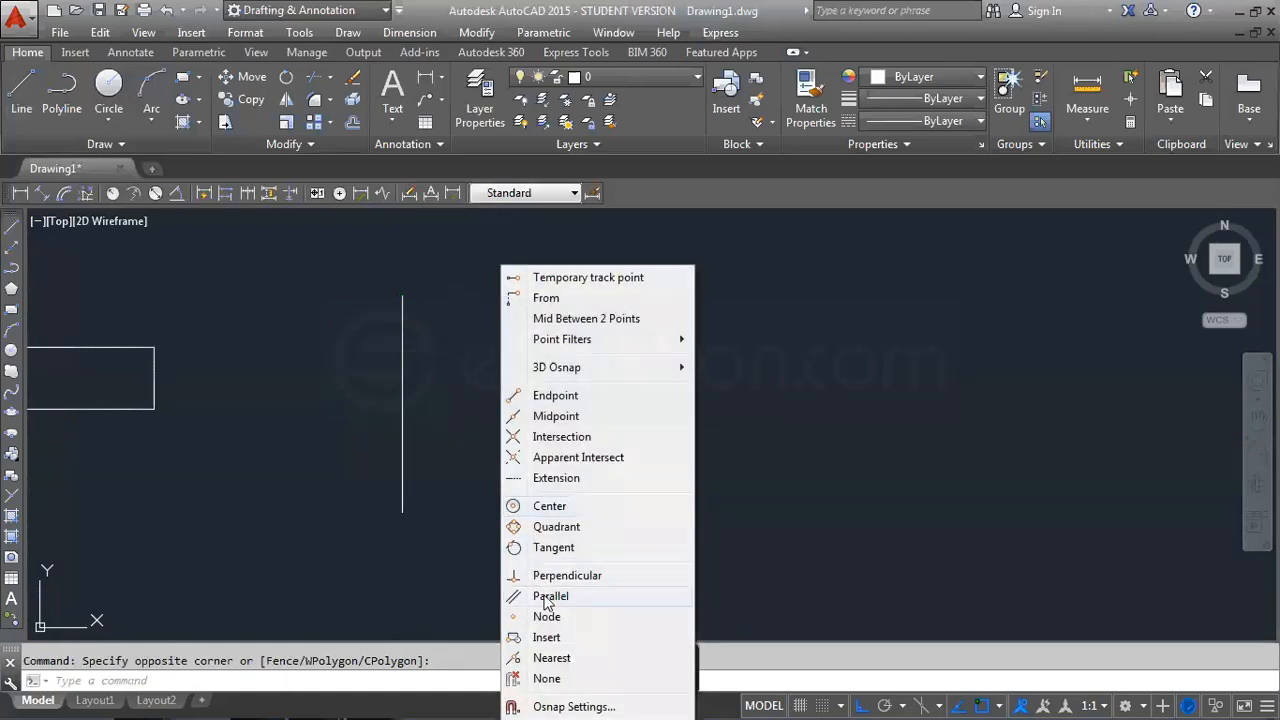
{"action": "left_click", "coordinate": [572, 700]}
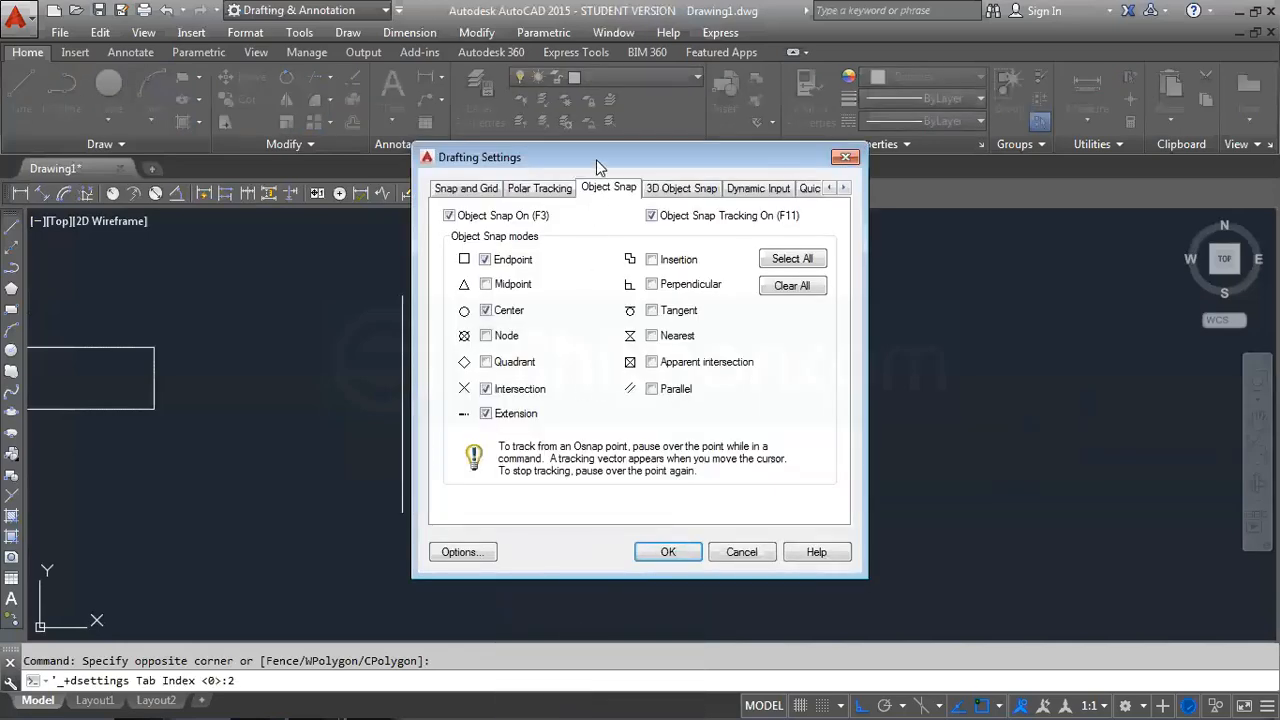
{"action": "left_click_drag", "start_coordinate": [596, 159], "coordinate": [620, 208]}
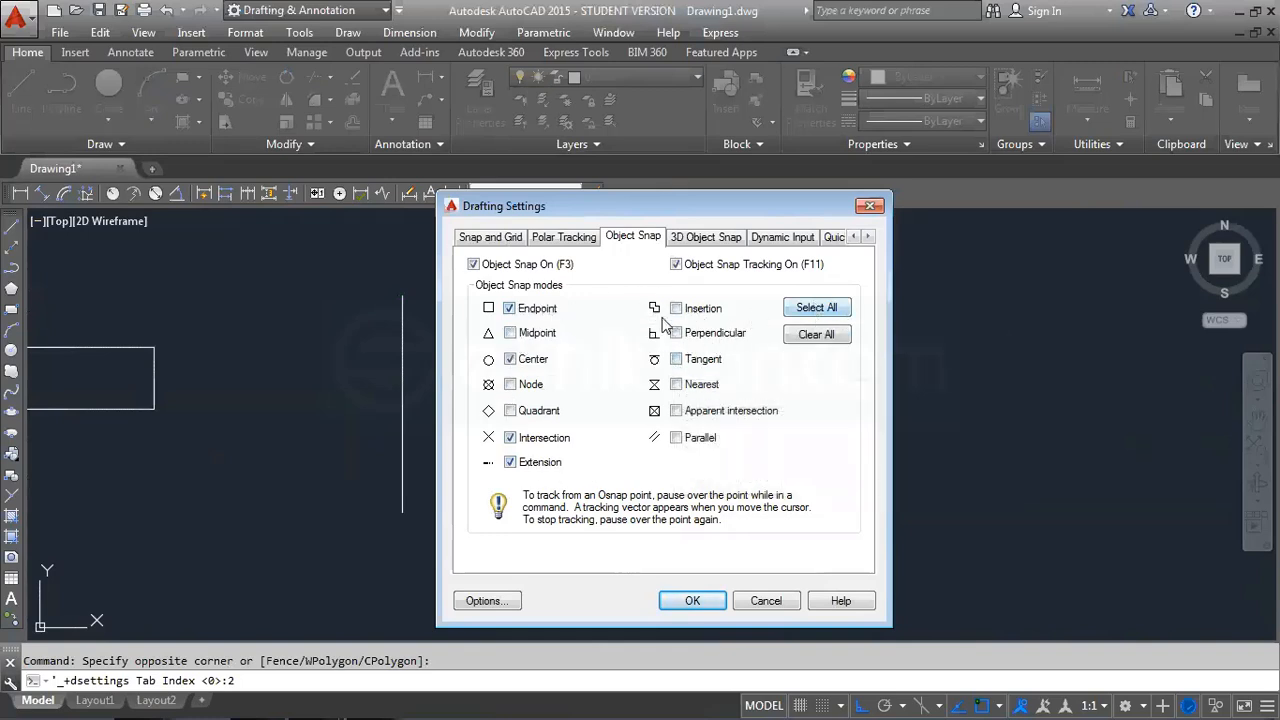
{"action": "left_click", "coordinate": [806, 312]}
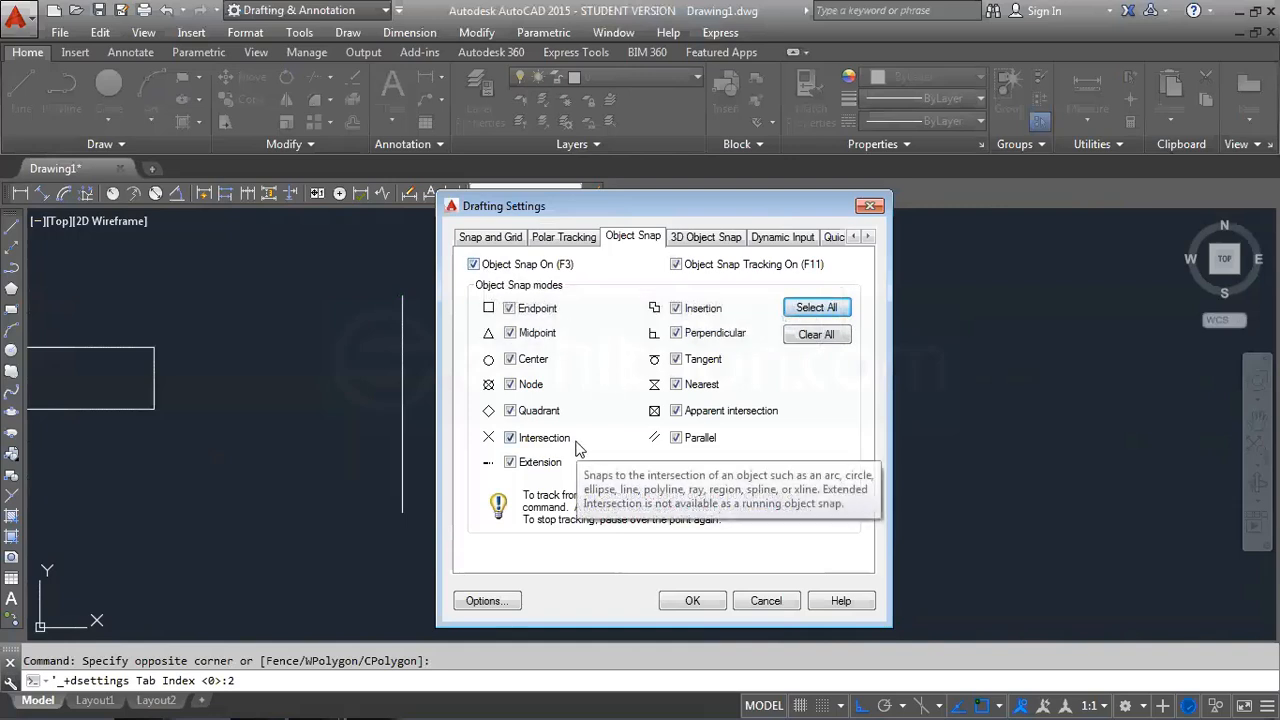
{"action": "left_click", "coordinate": [489, 267]}
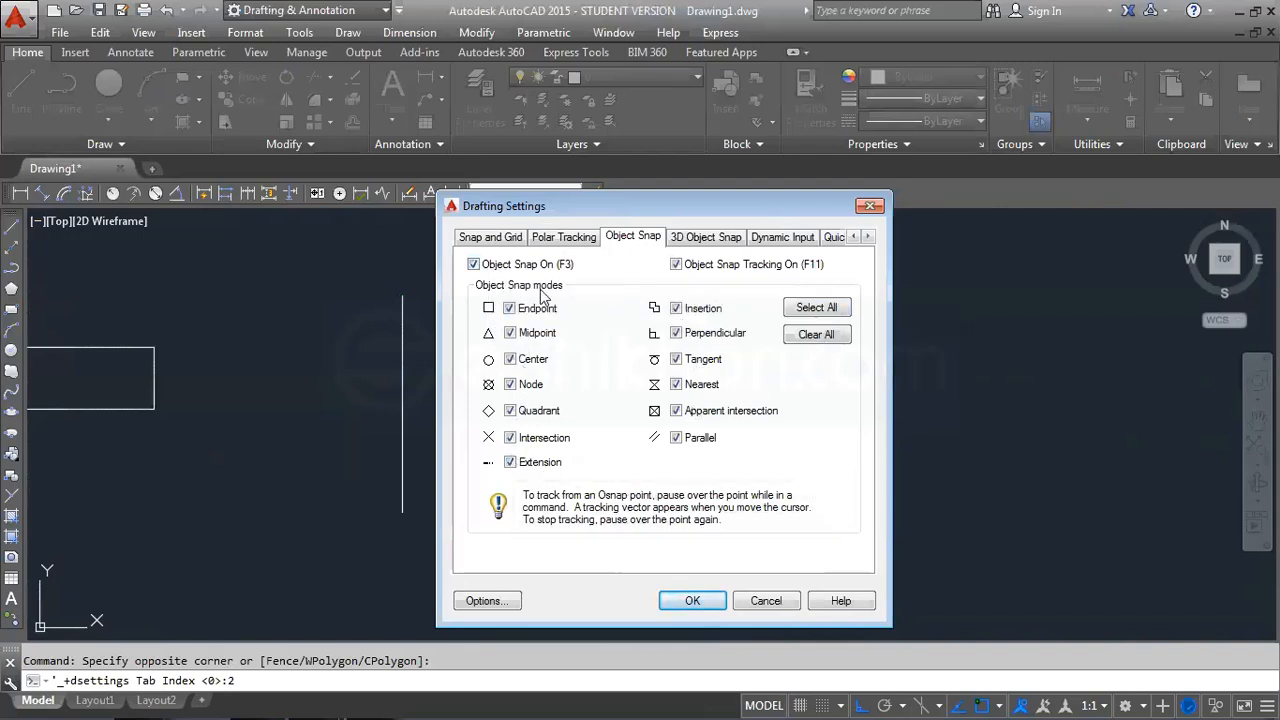
{"action": "left_click", "coordinate": [692, 601]}
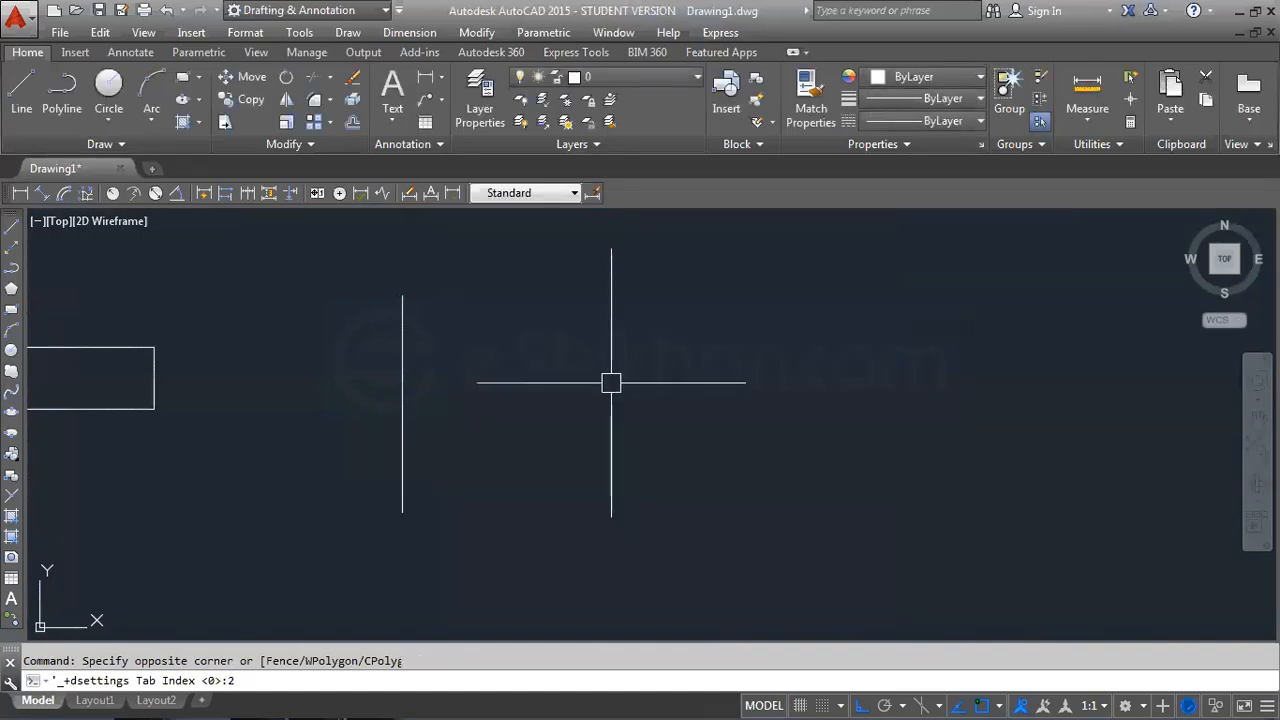
Start a line, toggle object snap off and back on, and draw it horizontally rightward from the vertical line's midpoint
{"action": "type", "text": "L"}
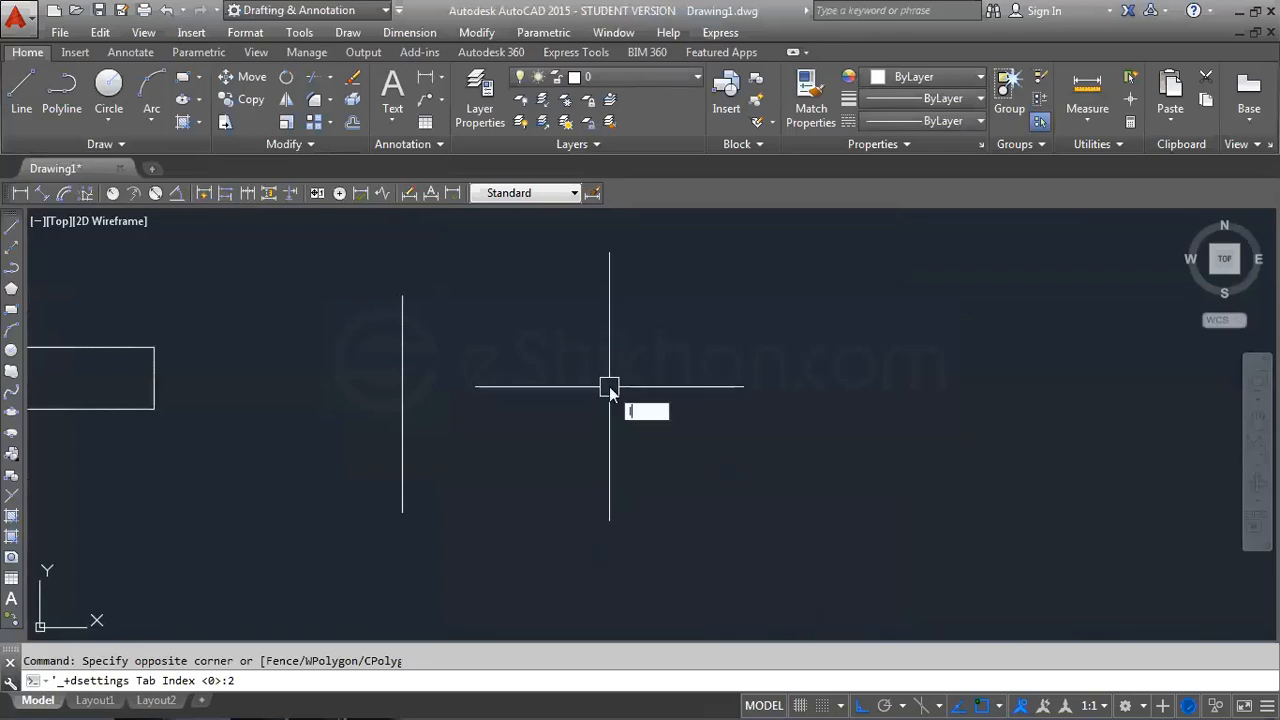
{"action": "key", "text": "Return"}
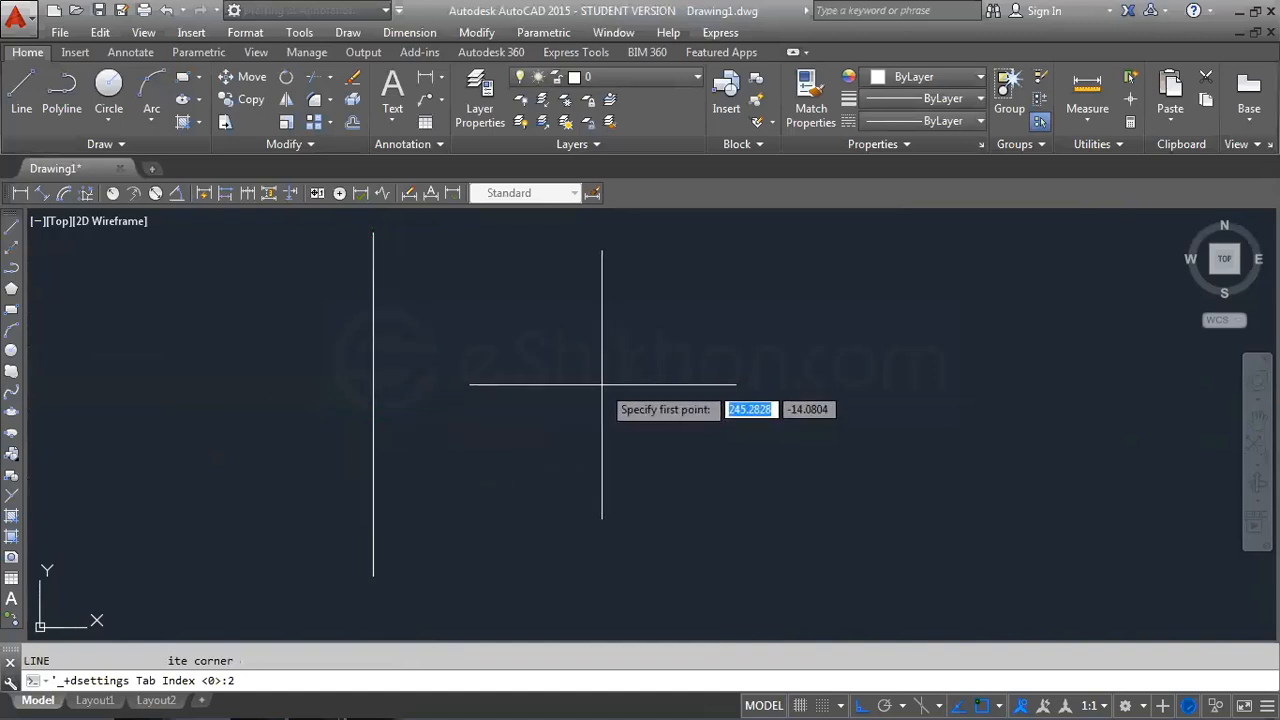
{"action": "key", "text": "F3"}
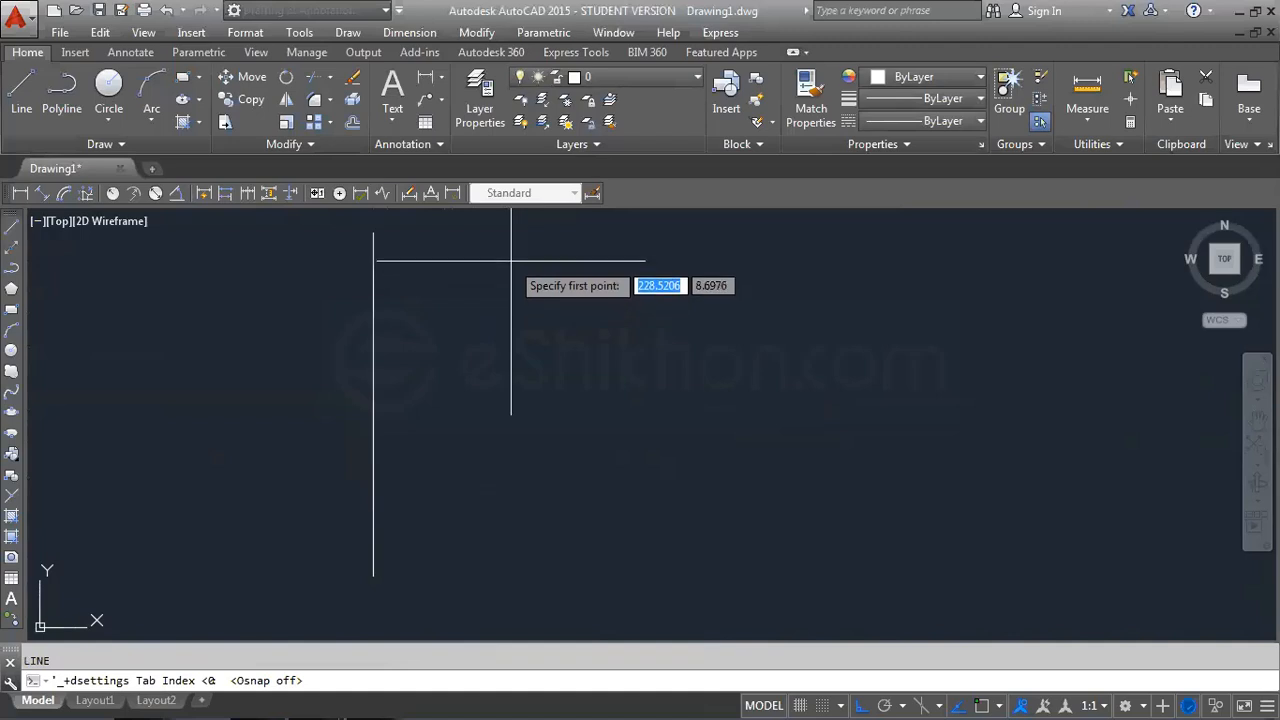
{"action": "key", "text": "F3"}
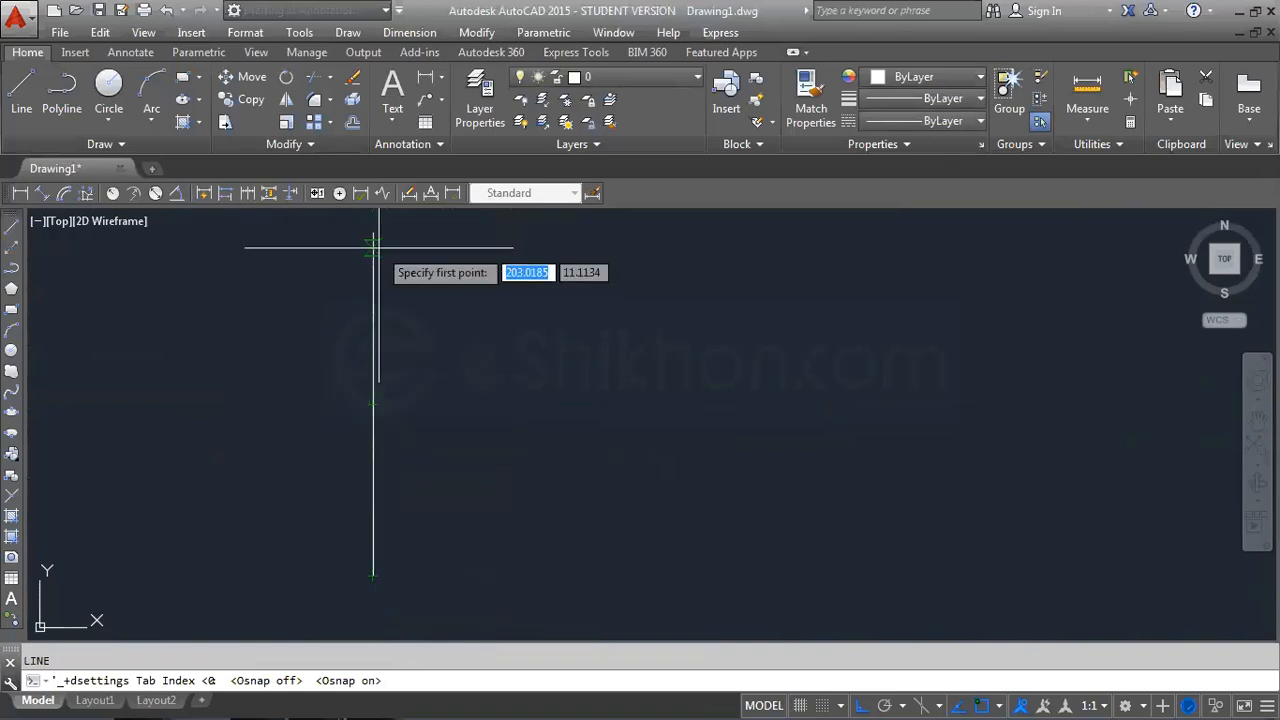
{"action": "left_click", "coordinate": [372, 405]}
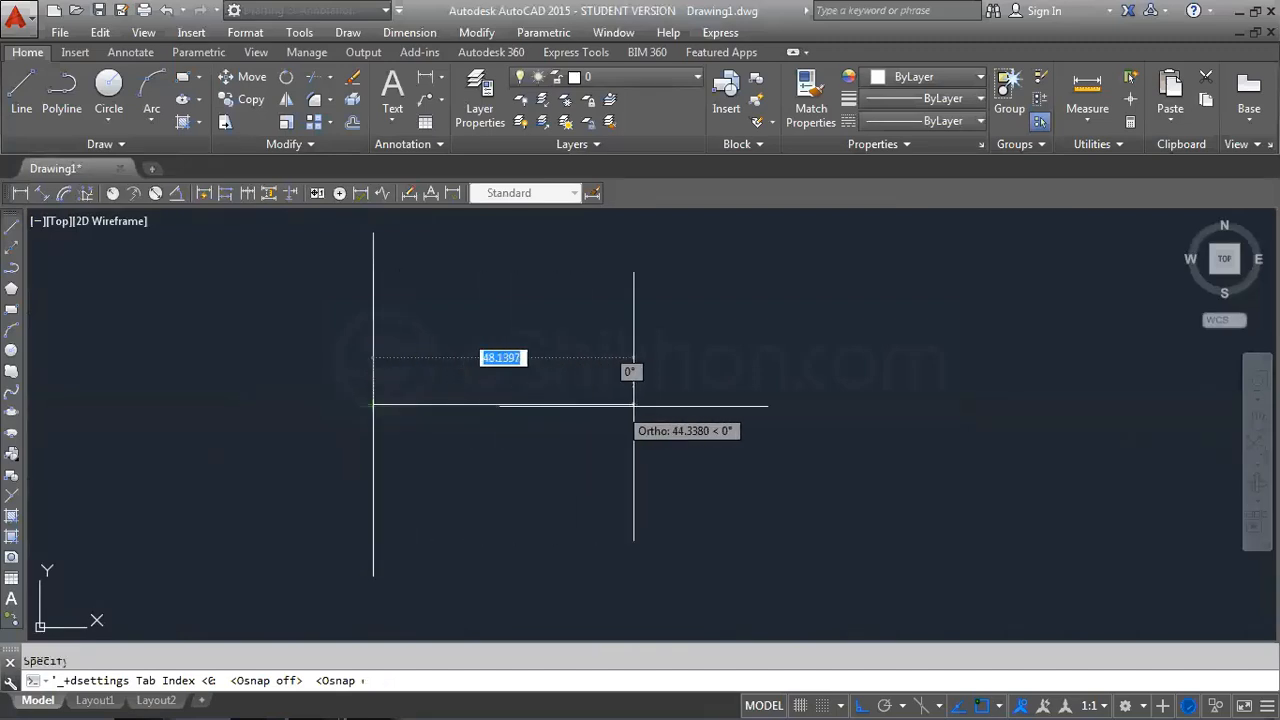
{"action": "left_click", "coordinate": [924, 368]}
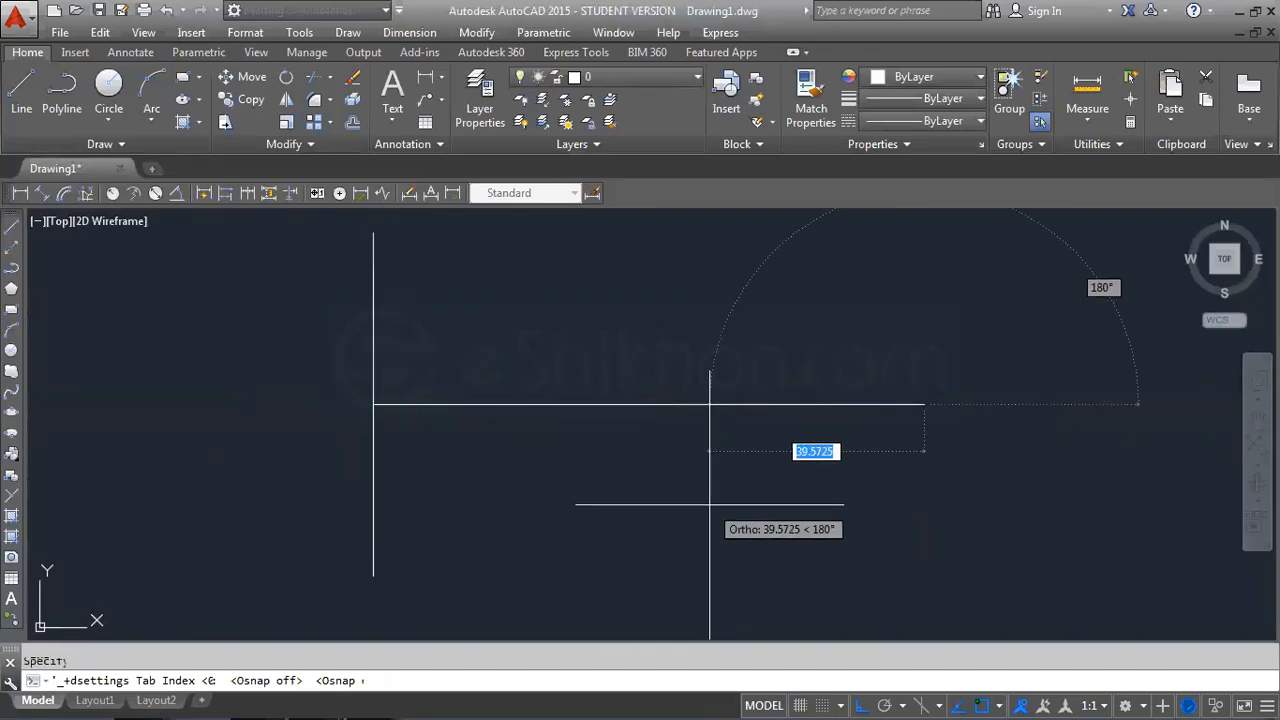
{"action": "key", "text": "Return"}
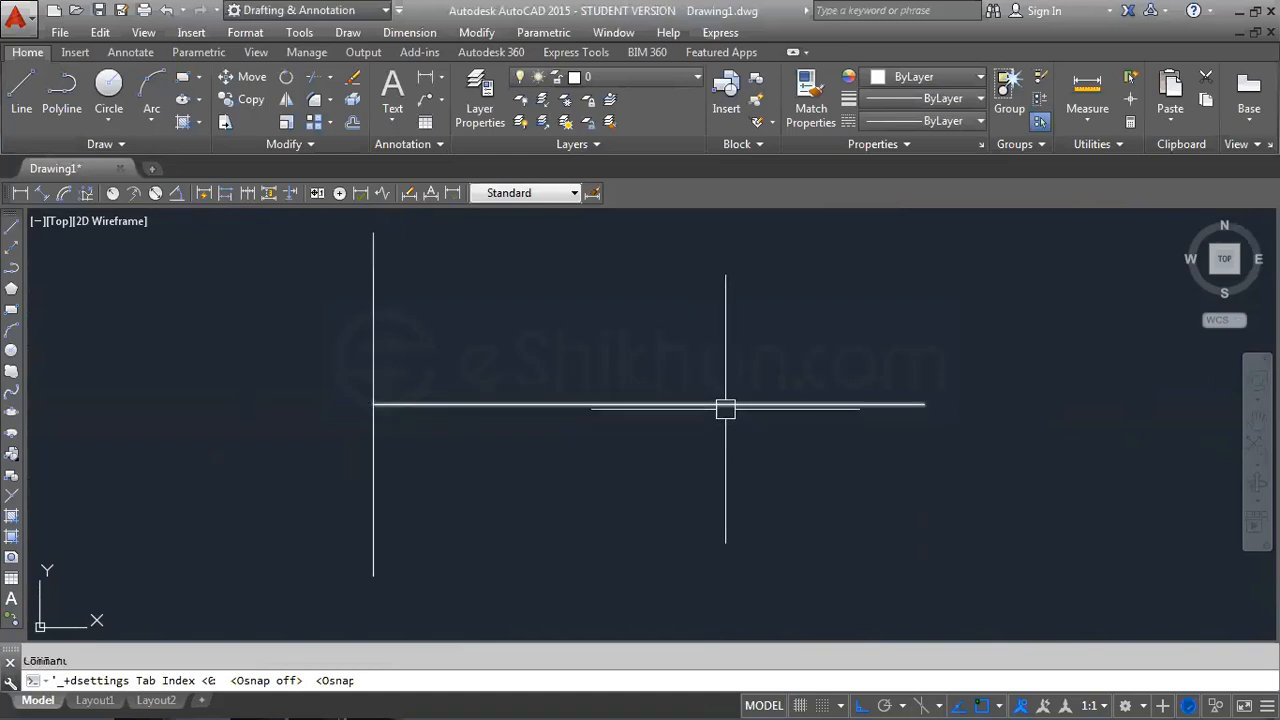
Move the horizontal line by its midpoint grip onto the vertical line's midpoint, forming a cross, and deselect it
{"action": "mouse_move", "coordinate": [725, 408]}
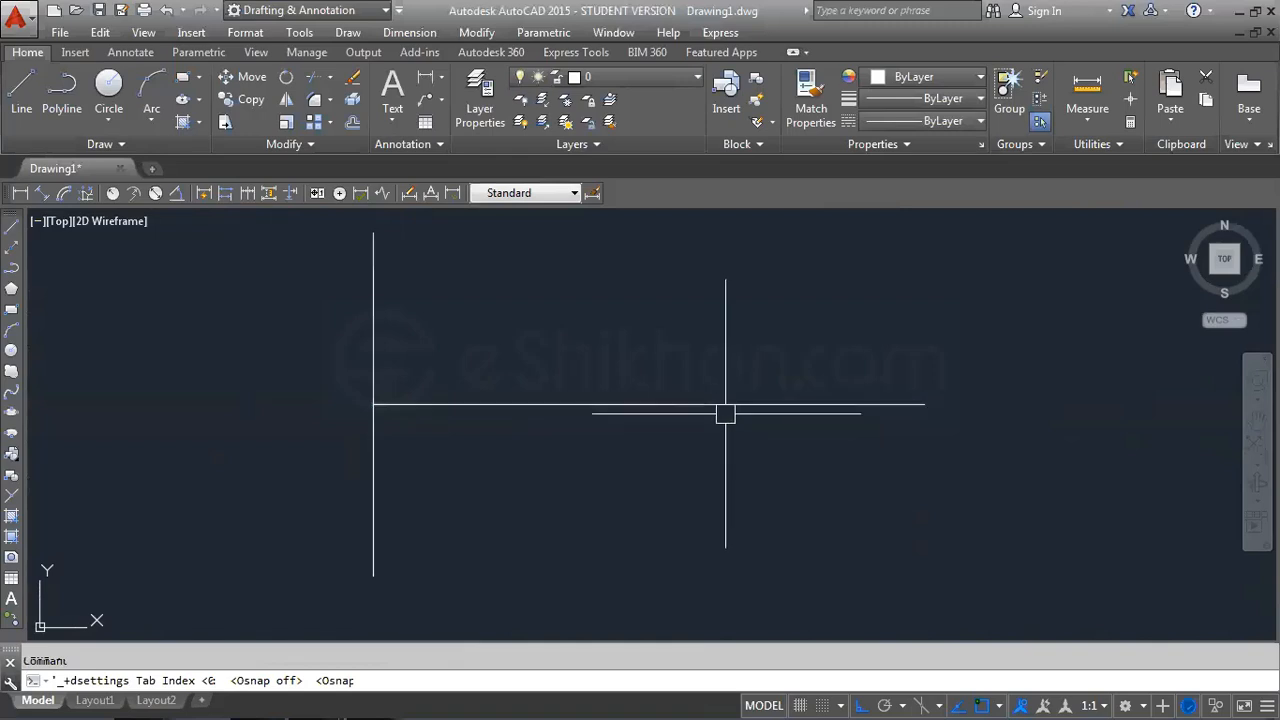
{"action": "left_click", "coordinate": [764, 406]}
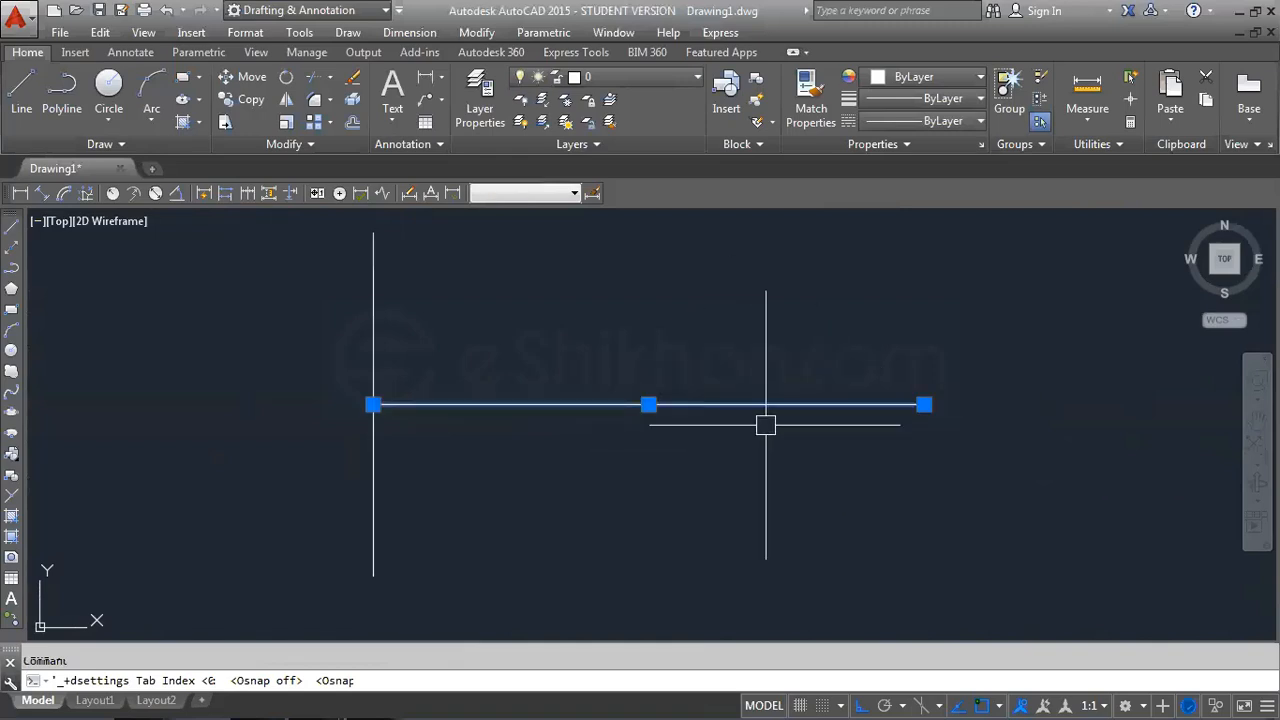
{"action": "left_click", "coordinate": [649, 405]}
{"action": "left_click", "coordinate": [373, 404]}
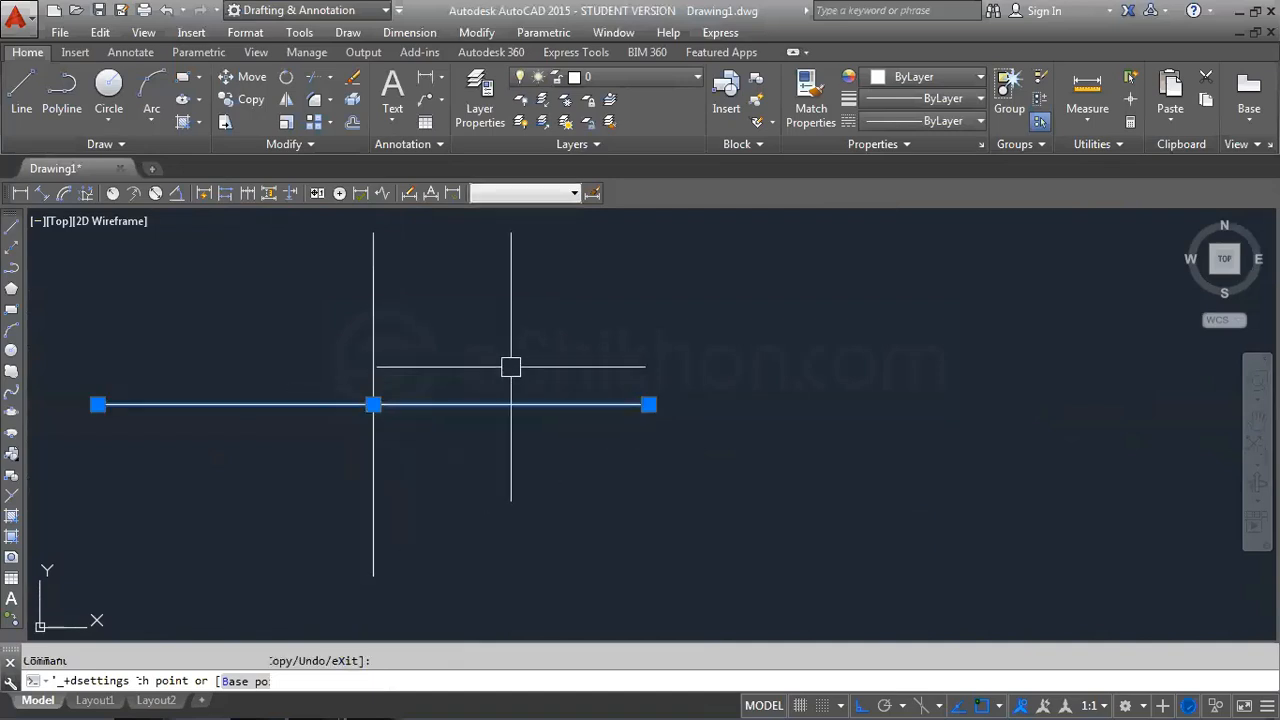
{"action": "key", "text": "Escape"}
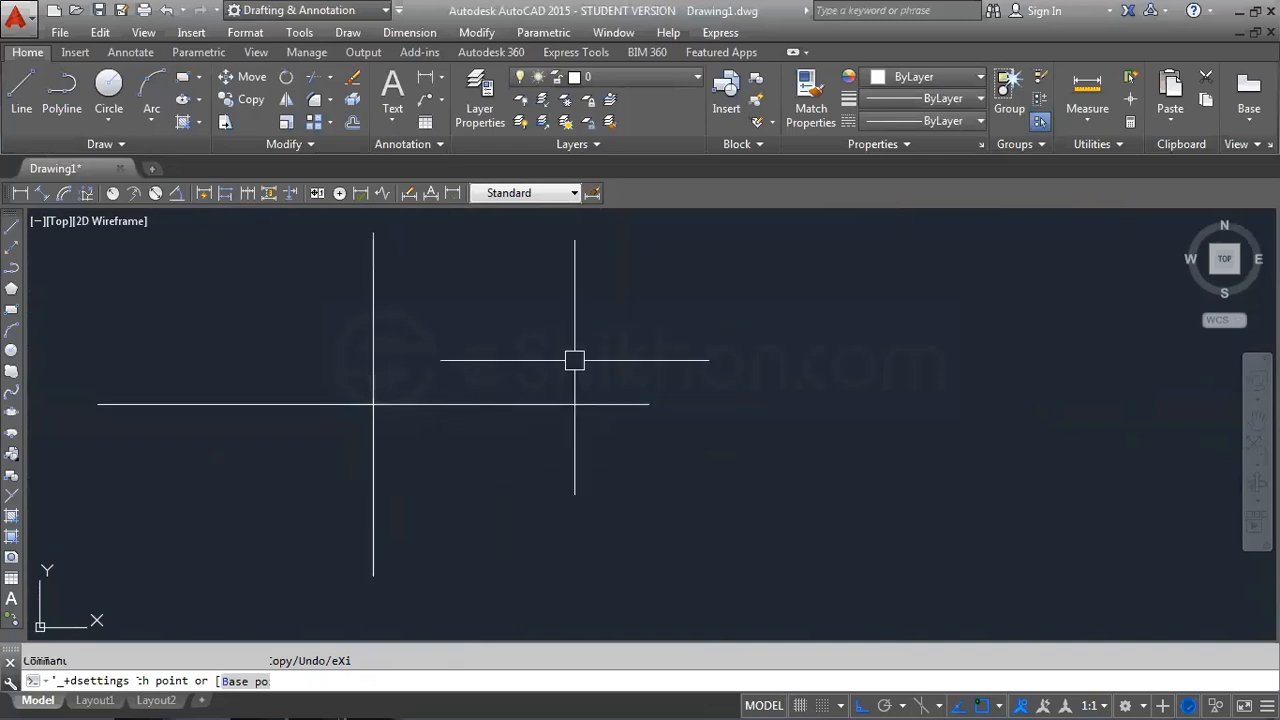
Add an angular dimension between the horizontal and vertical lines in the upper-right quadrant of the cross
{"action": "middle_click_drag", "start_coordinate": [520, 343], "coordinate": [497, 383]}
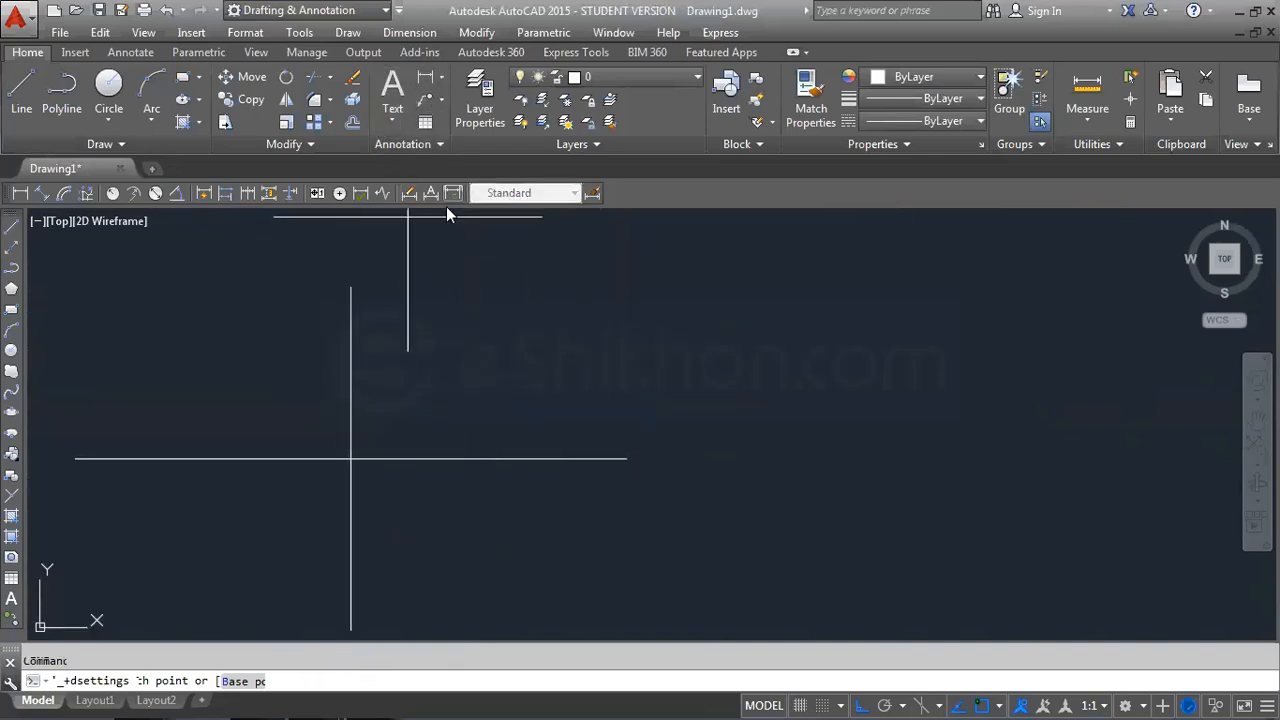
{"action": "left_click", "coordinate": [441, 77]}
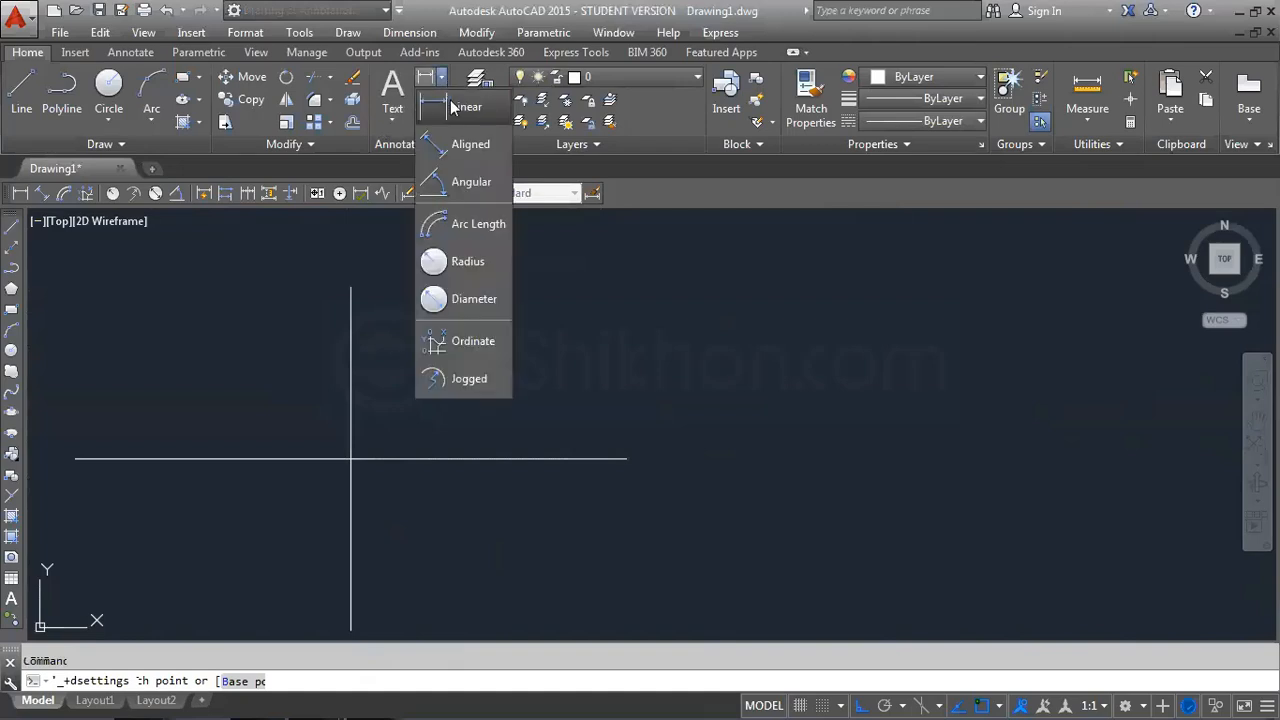
{"action": "left_click", "coordinate": [482, 186]}
{"action": "left_click", "coordinate": [410, 459]}
{"action": "left_click", "coordinate": [351, 390]}
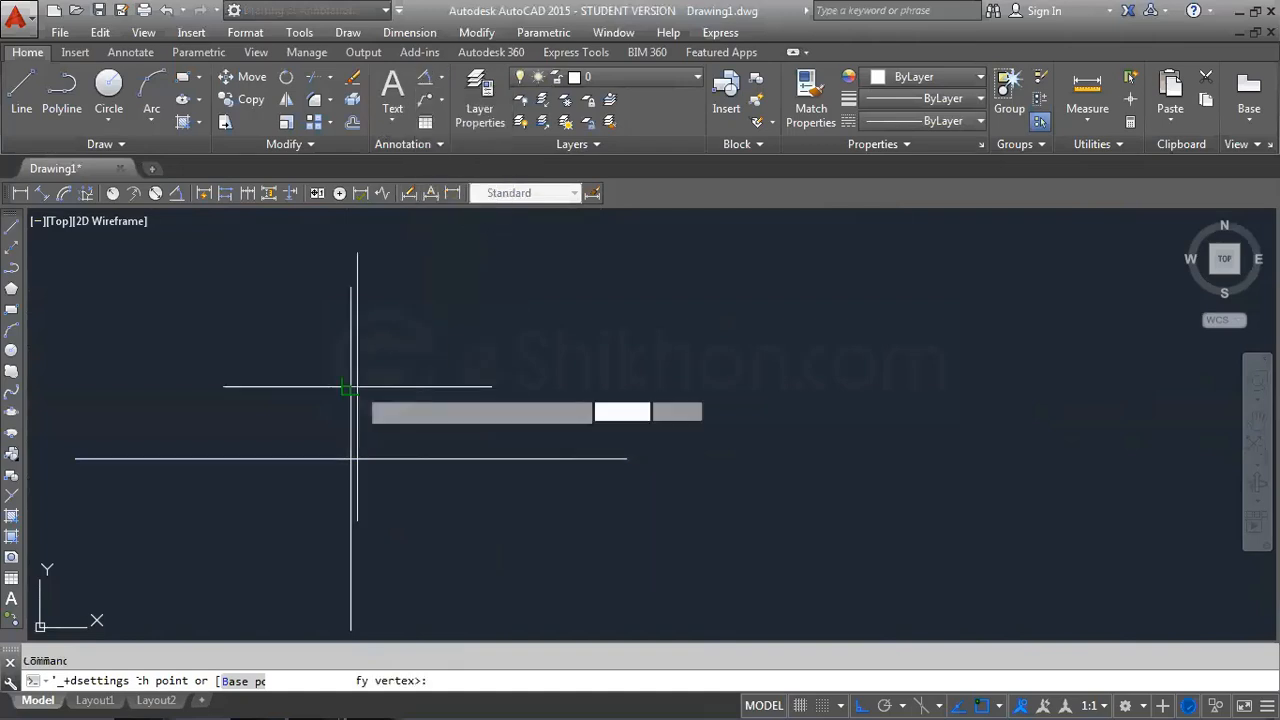
{"action": "scroll", "coordinate": [394, 417], "scroll_direction": "up", "scroll_amount": 3}
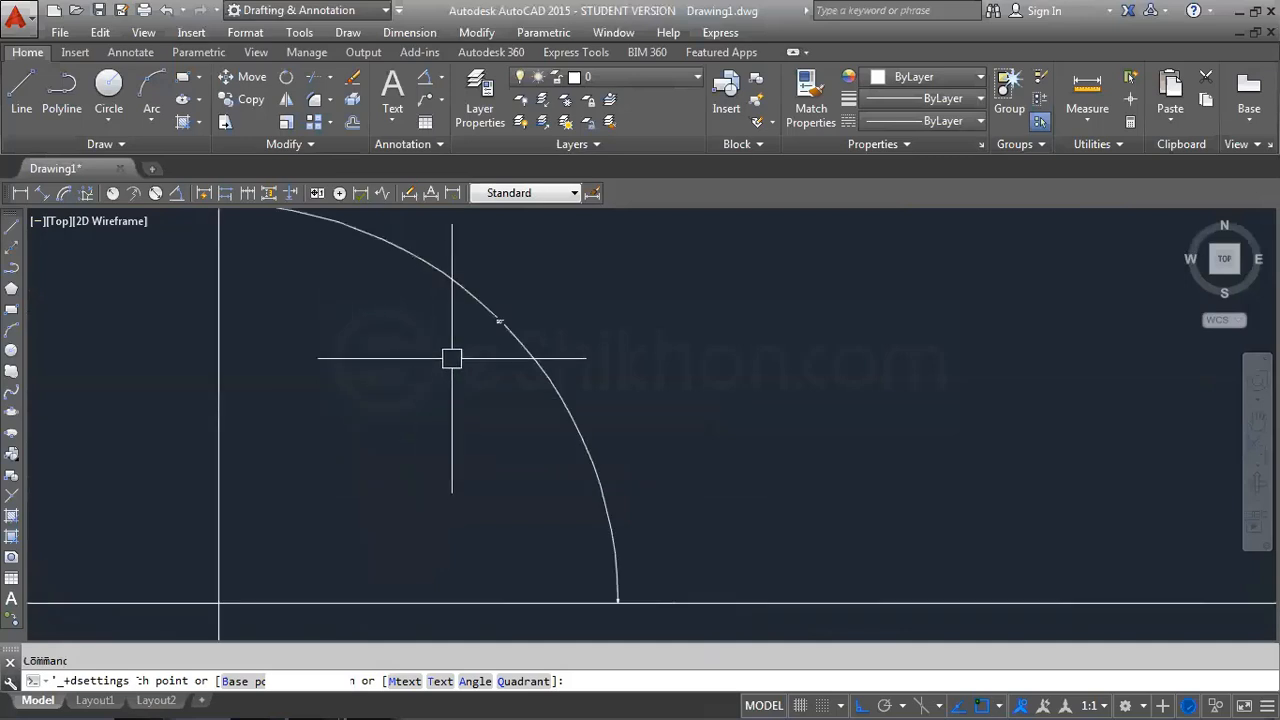
{"action": "scroll", "coordinate": [466, 350], "scroll_direction": "up", "scroll_amount": 3}
{"action": "scroll", "coordinate": [593, 322], "scroll_direction": "down", "scroll_amount": 4}
{"action": "middle_click_drag", "start_coordinate": [581, 342], "coordinate": [566, 334]}
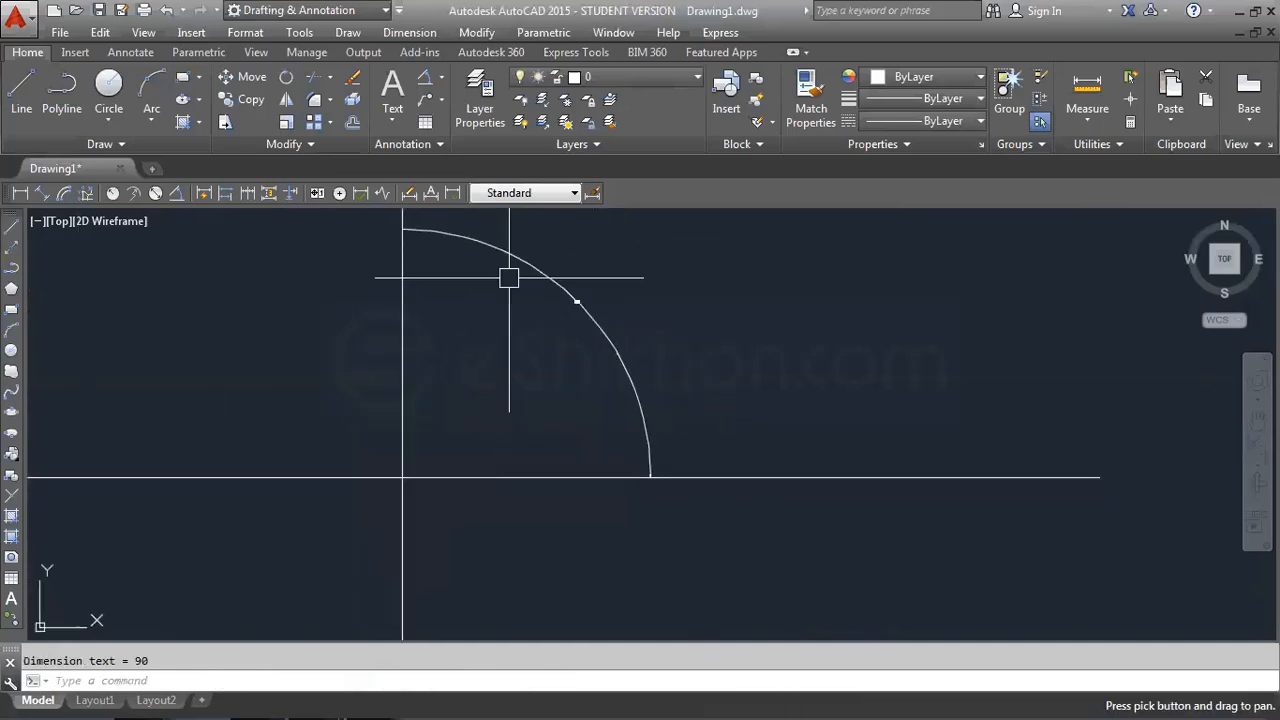
Add a smaller angular dimension between the vertical and horizontal lines in the upper-left quadrant of the cross
{"action": "left_click", "coordinate": [432, 86]}
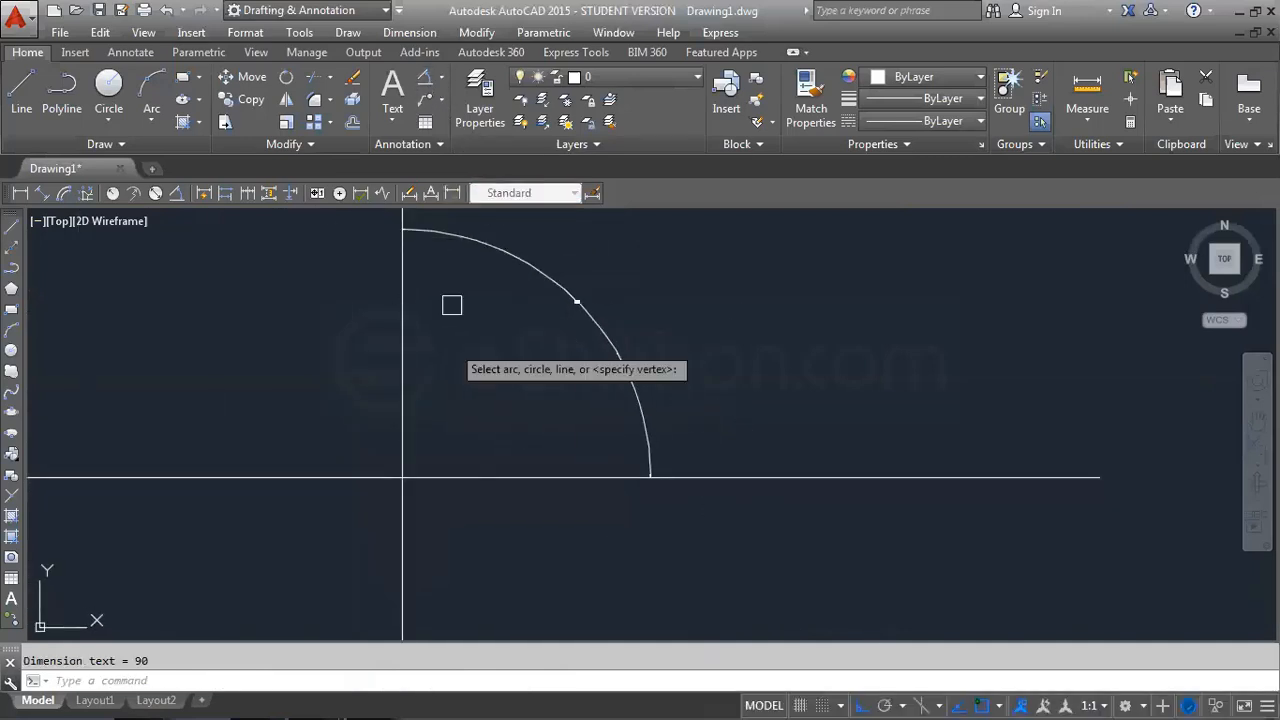
{"action": "left_click", "coordinate": [403, 420]}
{"action": "left_click", "coordinate": [371, 477]}
{"action": "left_click", "coordinate": [292, 369]}
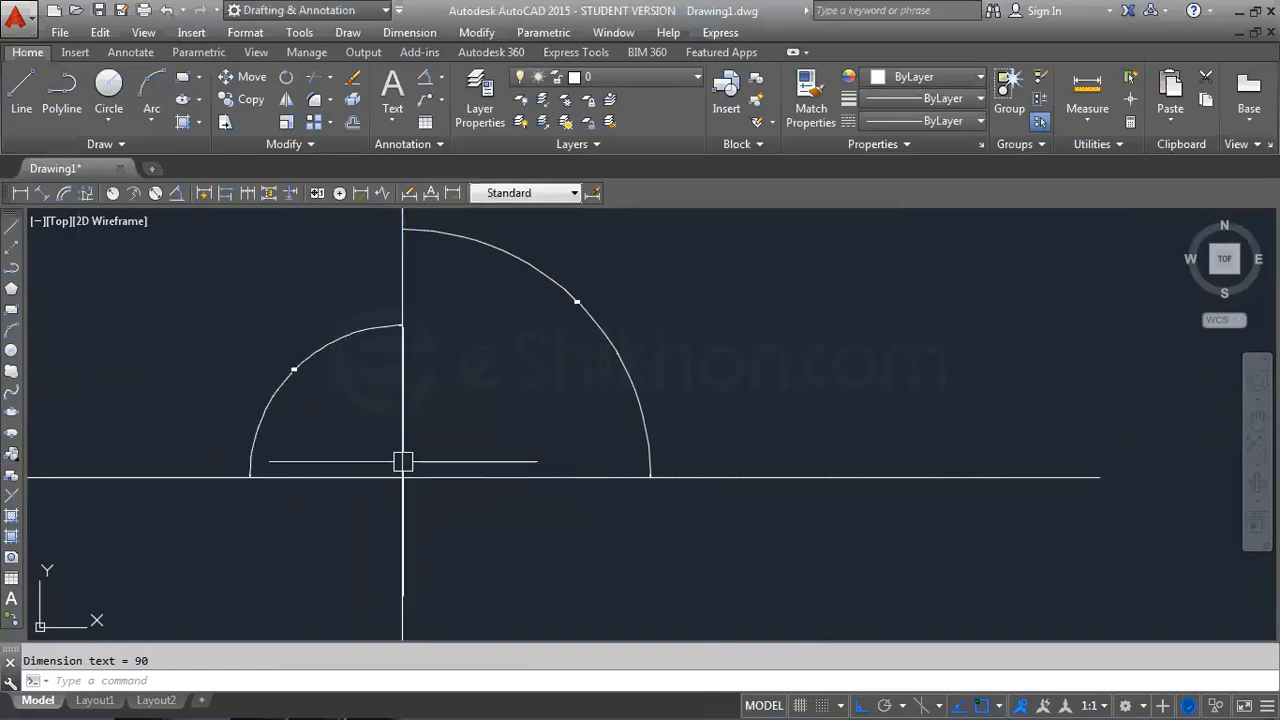
Add an angular dimension between the horizontal and vertical lines in the lower-right quadrant of the cross
{"action": "left_click", "coordinate": [427, 79]}
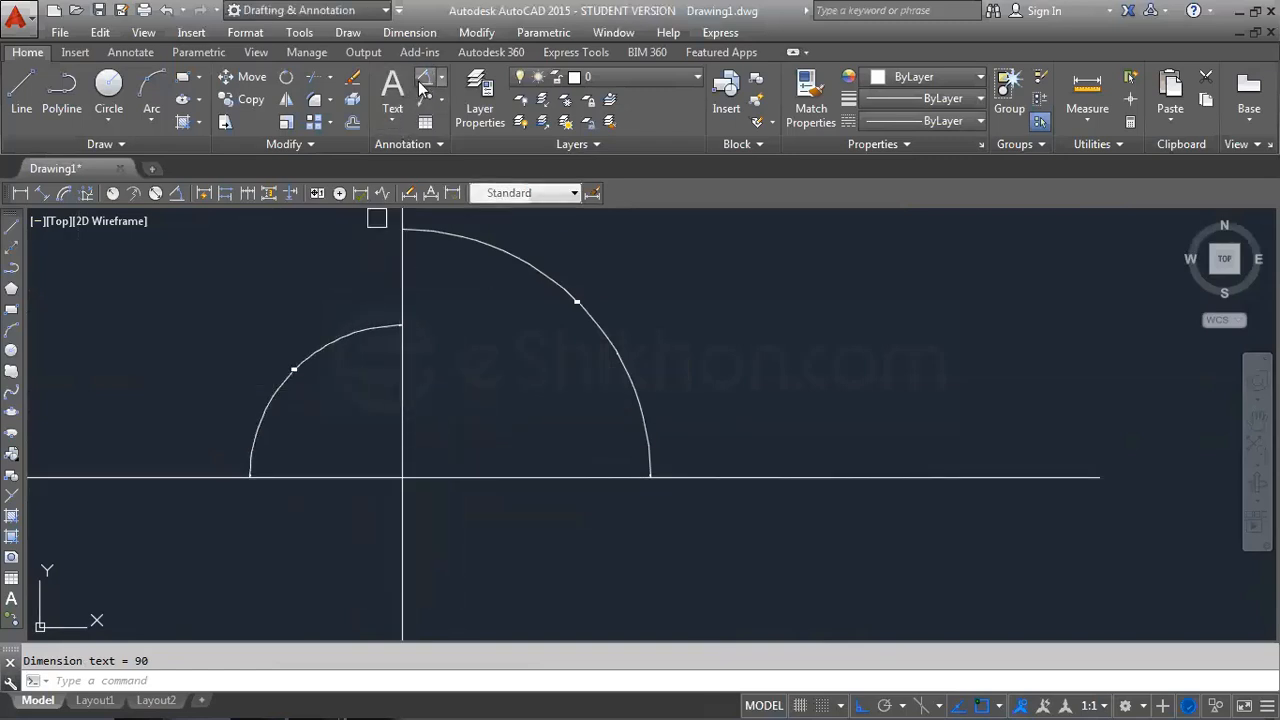
{"action": "left_click", "coordinate": [445, 479]}
{"action": "left_click", "coordinate": [405, 530]}
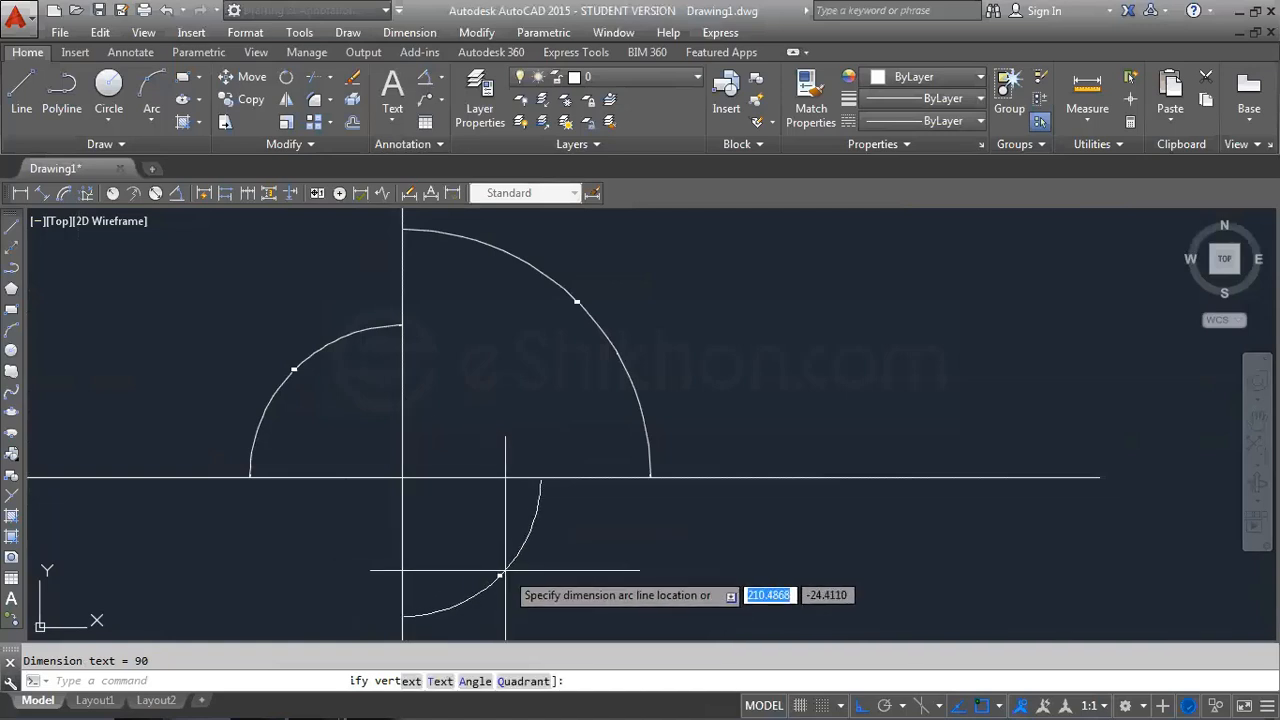
{"action": "left_click", "coordinate": [506, 506]}
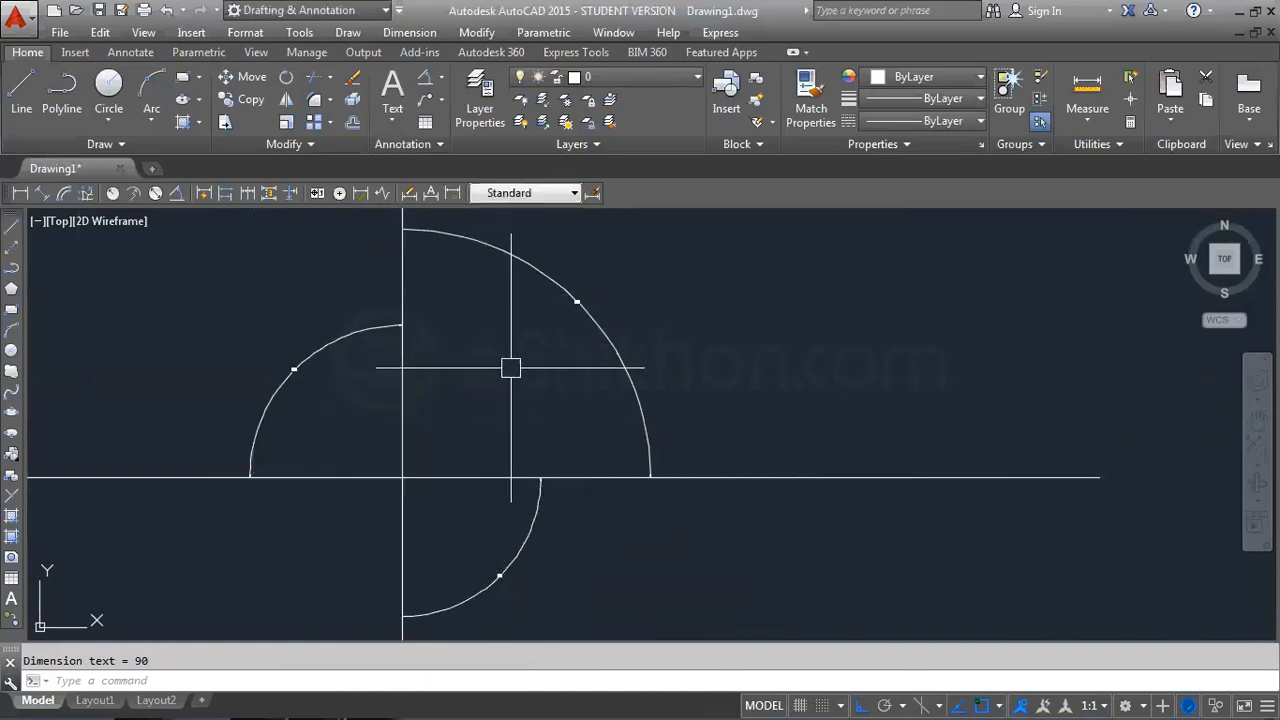
{"action": "scroll", "coordinate": [510, 367], "scroll_direction": "down", "scroll_amount": 3}
{"action": "scroll", "coordinate": [574, 329], "scroll_direction": "up", "scroll_amount": 10}
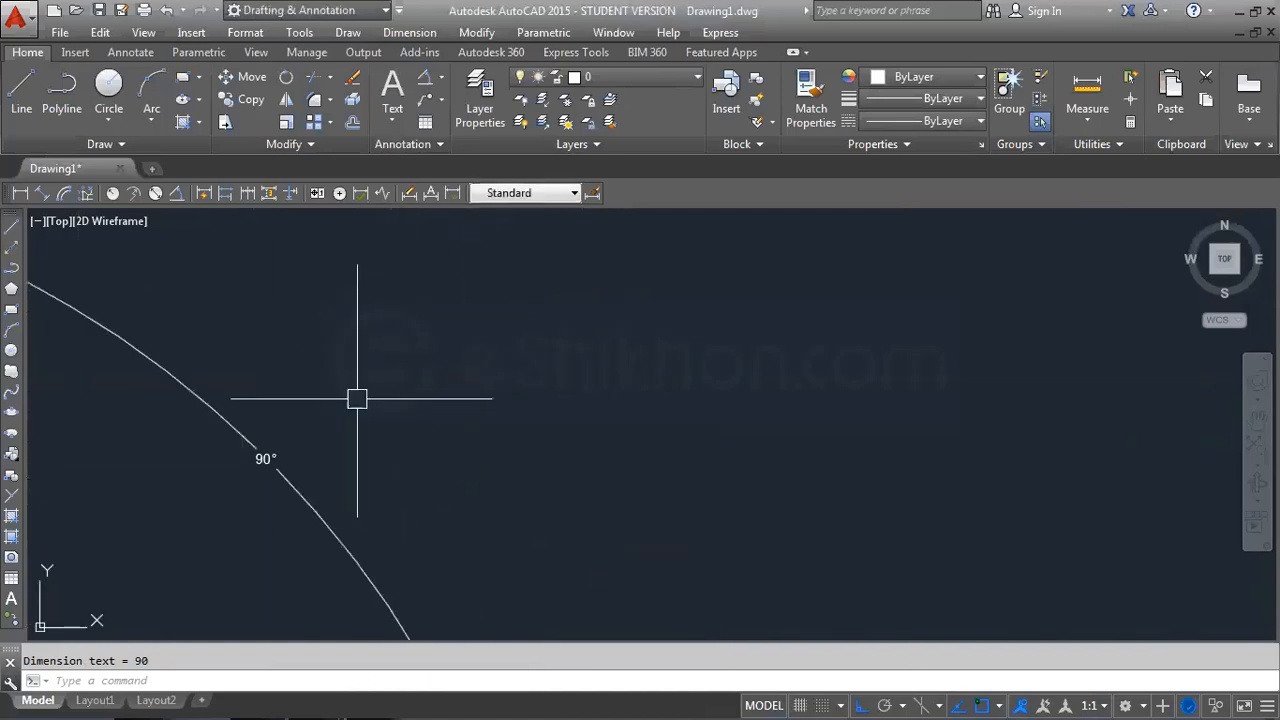
{"action": "scroll", "coordinate": [268, 460], "scroll_direction": "down", "scroll_amount": 5}
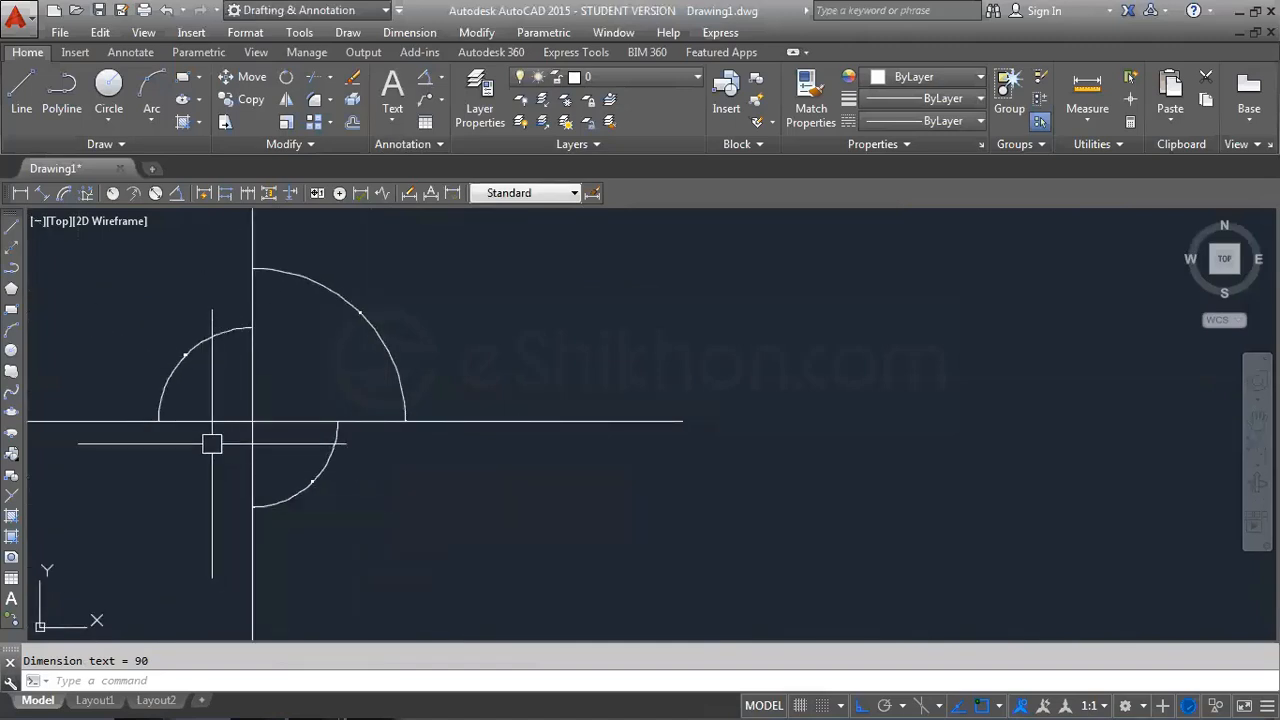
Draw a separate horizontal line in the empty area to the right of the cross and end the command
{"action": "scroll", "coordinate": [270, 463], "scroll_direction": "down", "scroll_amount": 2}
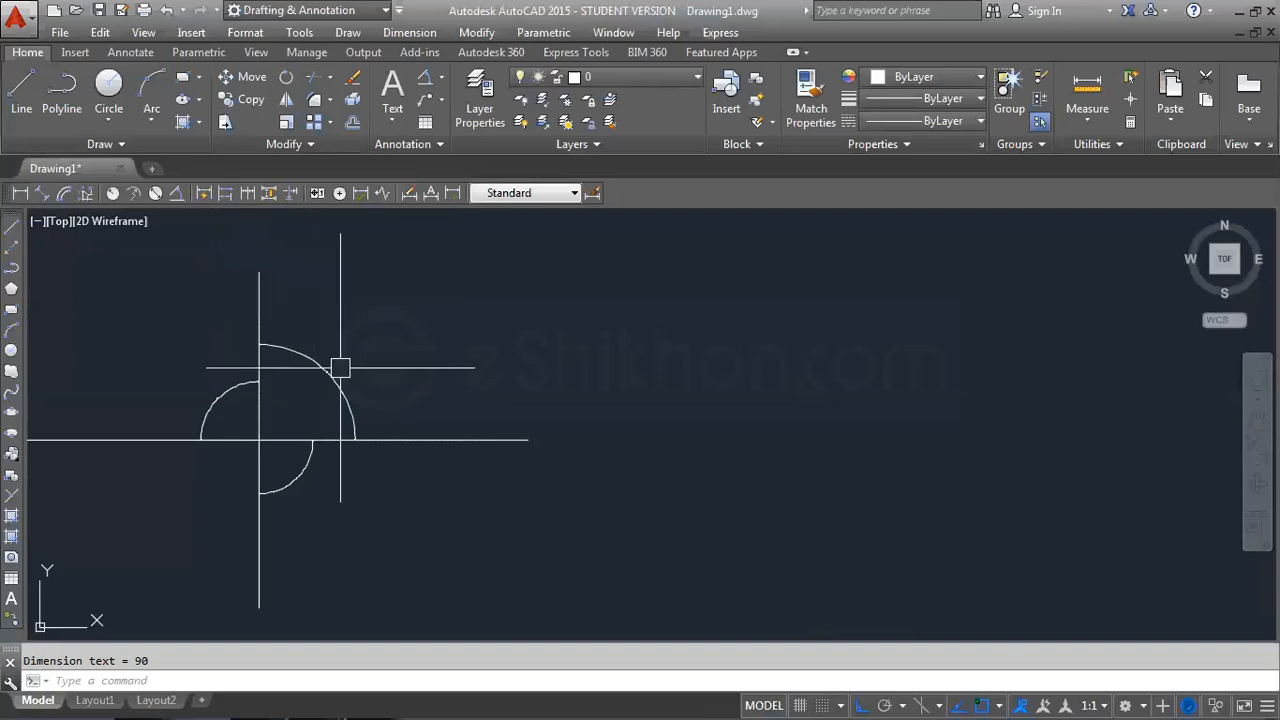
{"action": "mouse_move", "coordinate": [339, 362]}
{"action": "middle_mouse_down"}
{"action": "mouse_move", "coordinate": [185, 297]}
{"action": "mouse_move", "coordinate": [105, 327]}
{"action": "middle_mouse_up"}
{"action": "scroll", "coordinate": [185, 296], "scroll_direction": "up", "scroll_amount": 4}
{"action": "scroll", "coordinate": [163, 281], "scroll_direction": "down", "scroll_amount": 4}
{"action": "left_click", "coordinate": [12, 226]}
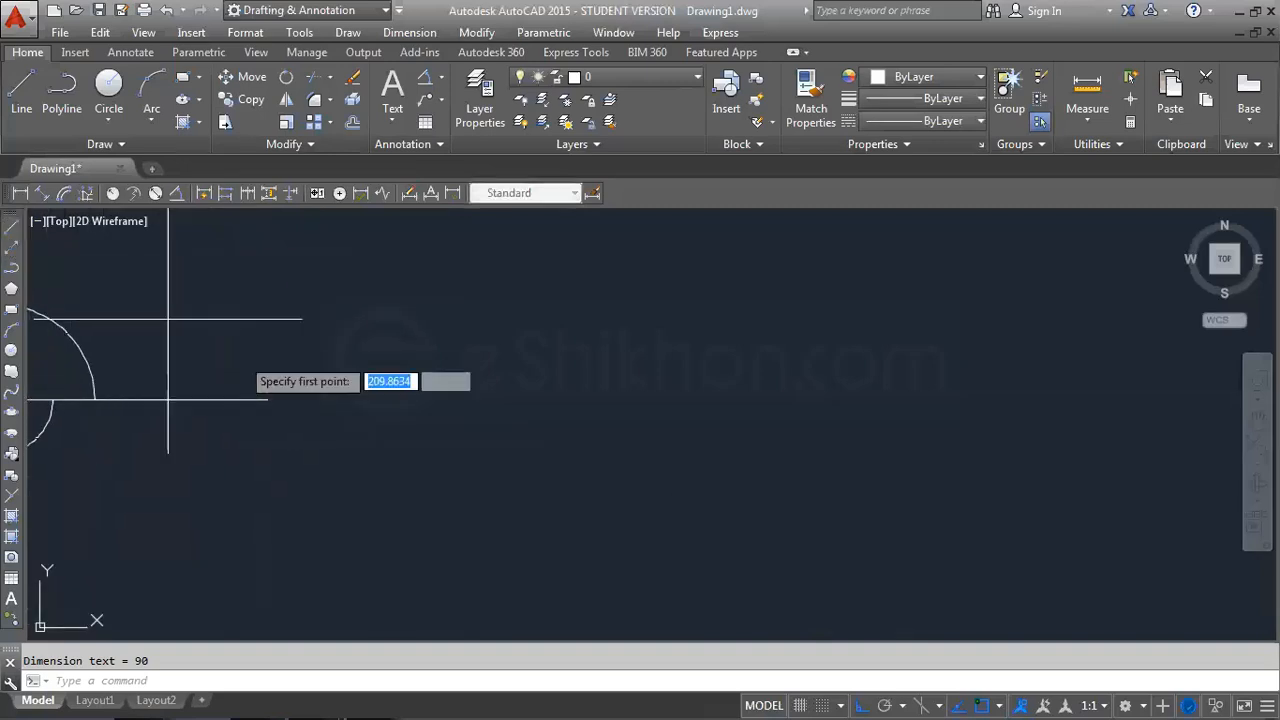
{"action": "left_click", "coordinate": [404, 405]}
{"action": "left_click", "coordinate": [836, 400]}
{"action": "right_click", "coordinate": [829, 350]}
{"action": "left_click", "coordinate": [850, 362]}
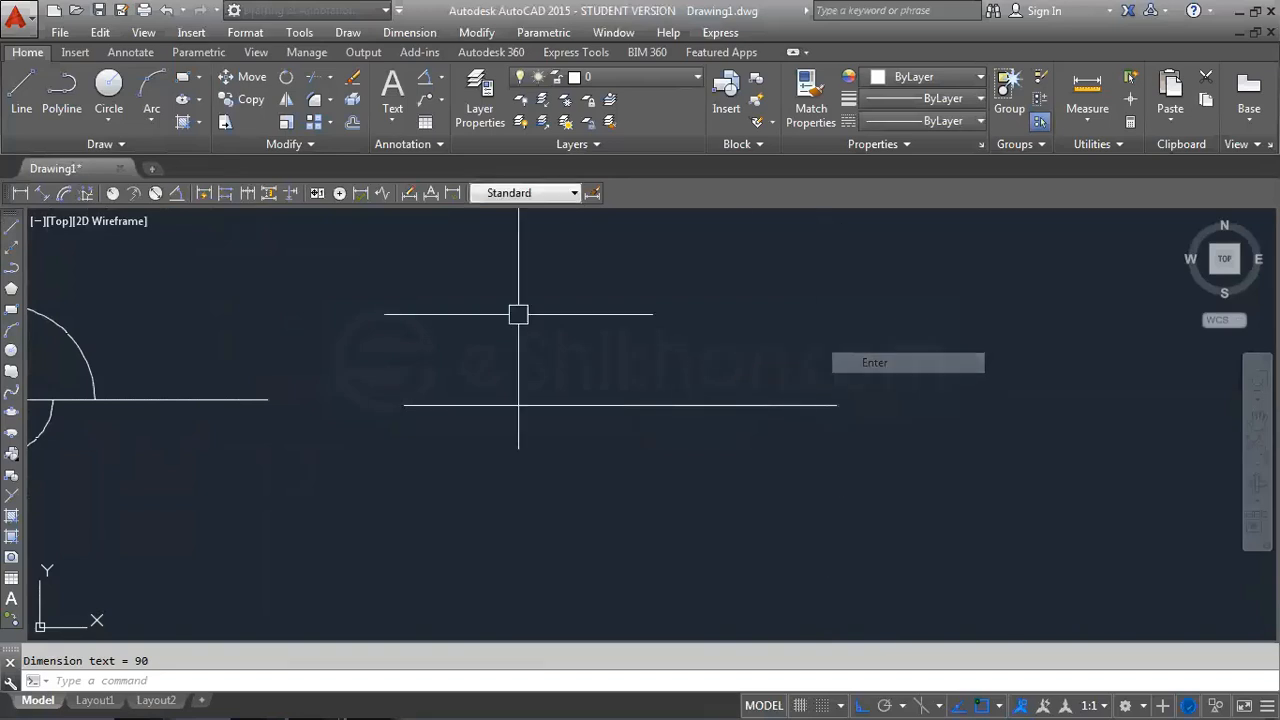
Draw a vertical line upward from the left endpoint of the new horizontal line, forming an L-shaped corner
{"action": "left_click", "coordinate": [12, 226]}
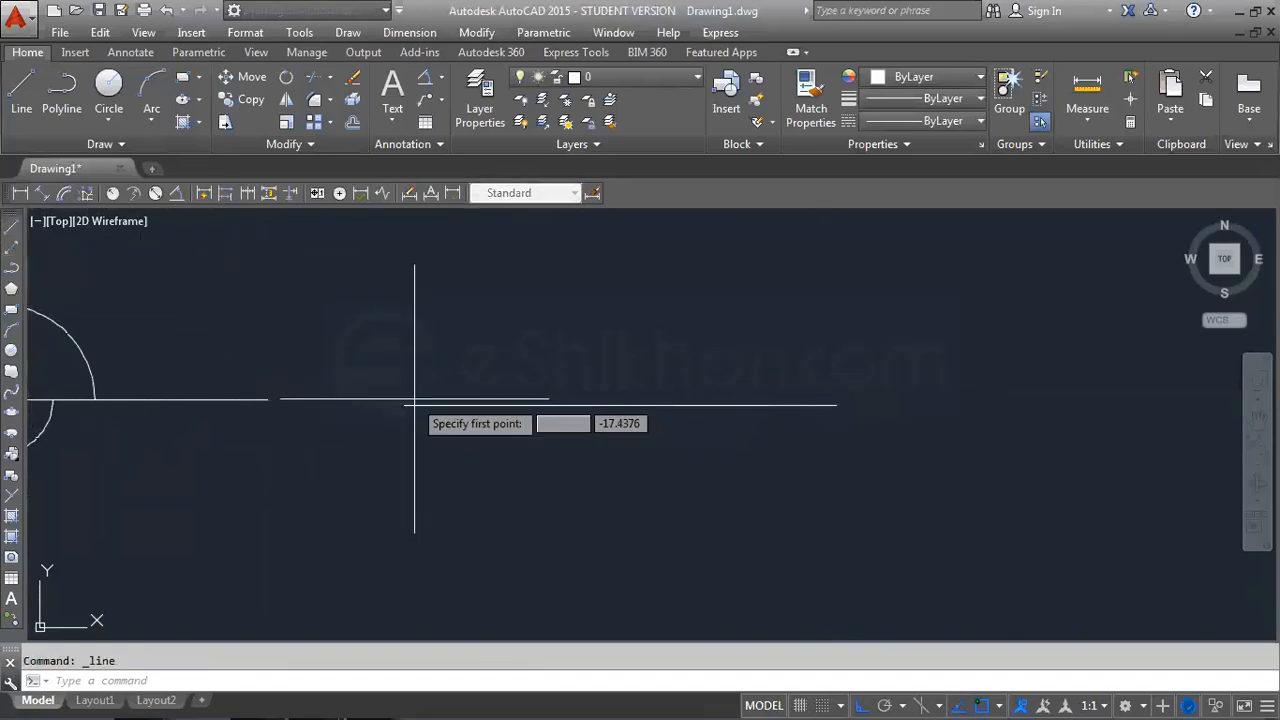
{"action": "middle_click_drag", "start_coordinate": [400, 300], "coordinate": [411, 403]}
{"action": "left_click", "coordinate": [415, 508]}
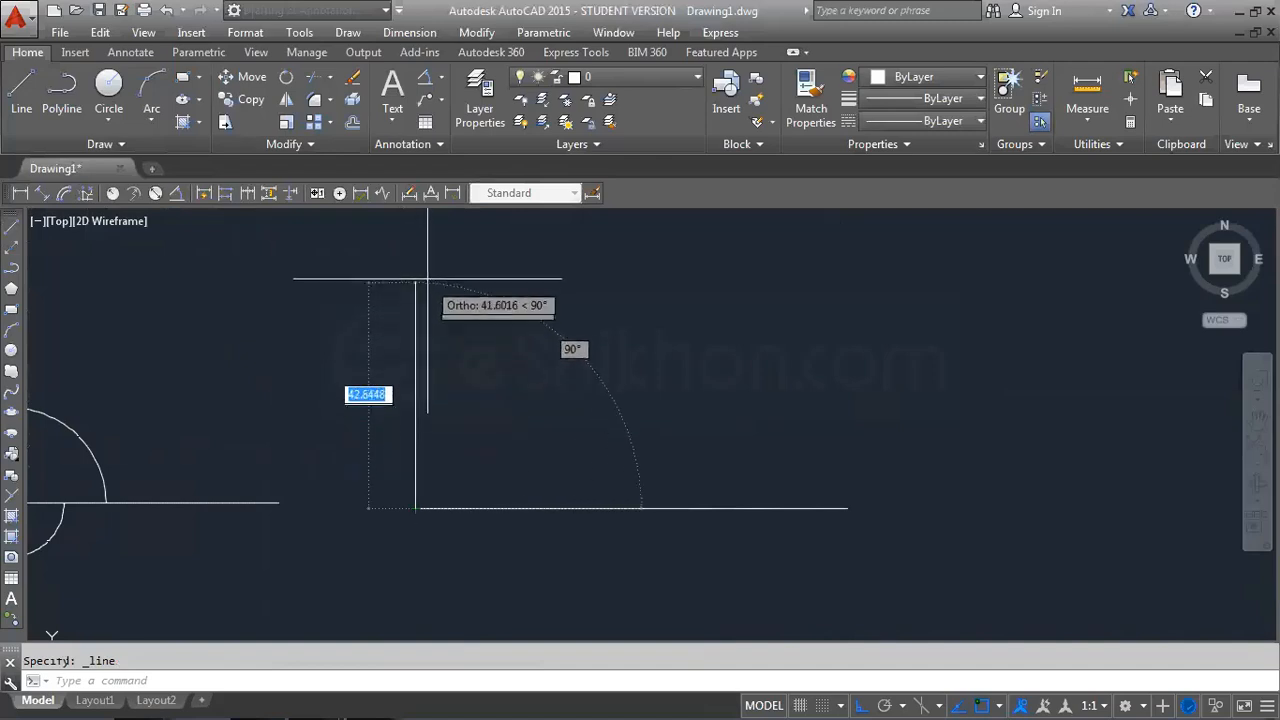
{"action": "left_click", "coordinate": [415, 273]}
{"action": "right_click", "coordinate": [415, 273]}
{"action": "left_click", "coordinate": [452, 286]}
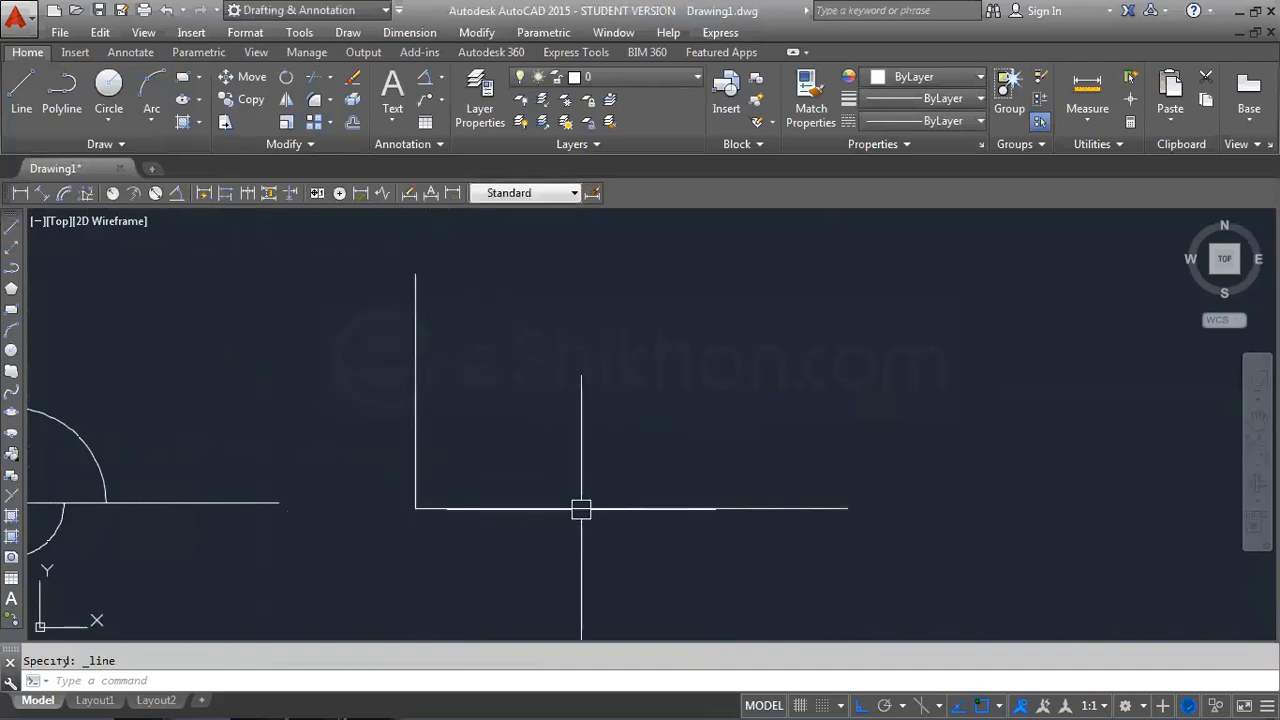
{"action": "left_click", "coordinate": [152, 325]}
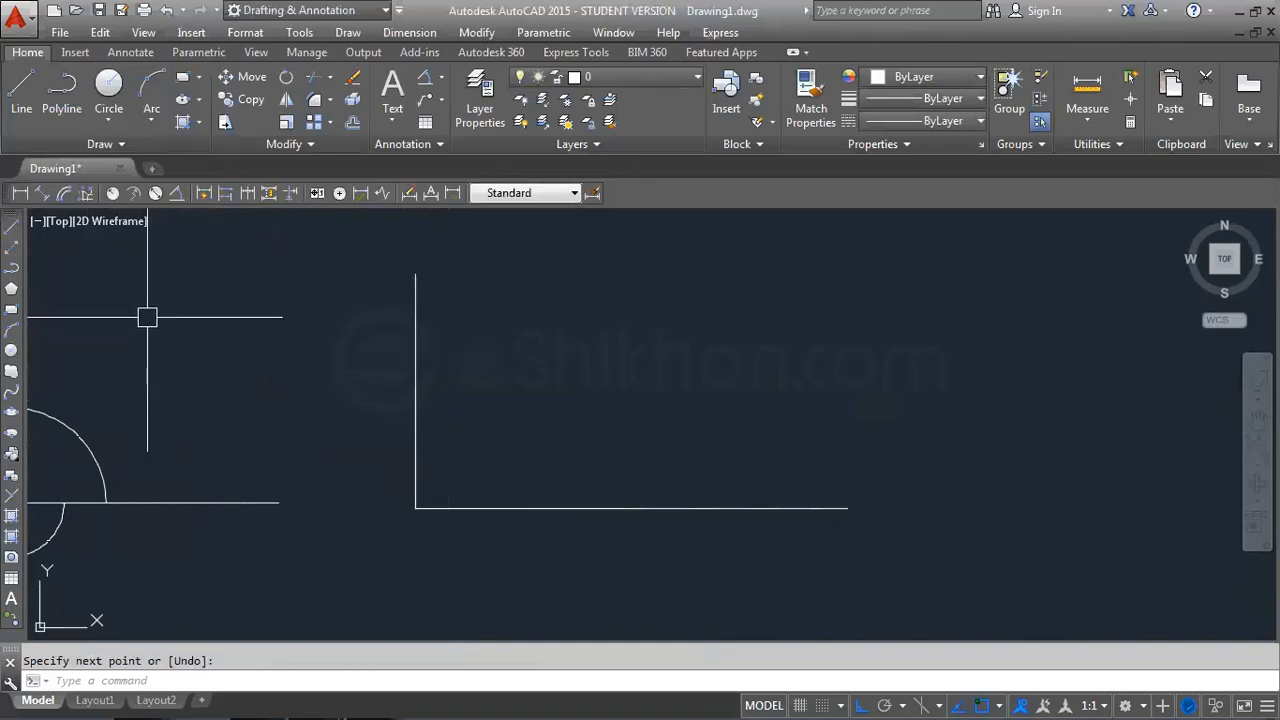
Start a line at the L corner, toggle Ortho off and back on, and draw it 10 units long at 60°
{"action": "left_click", "coordinate": [12, 229]}
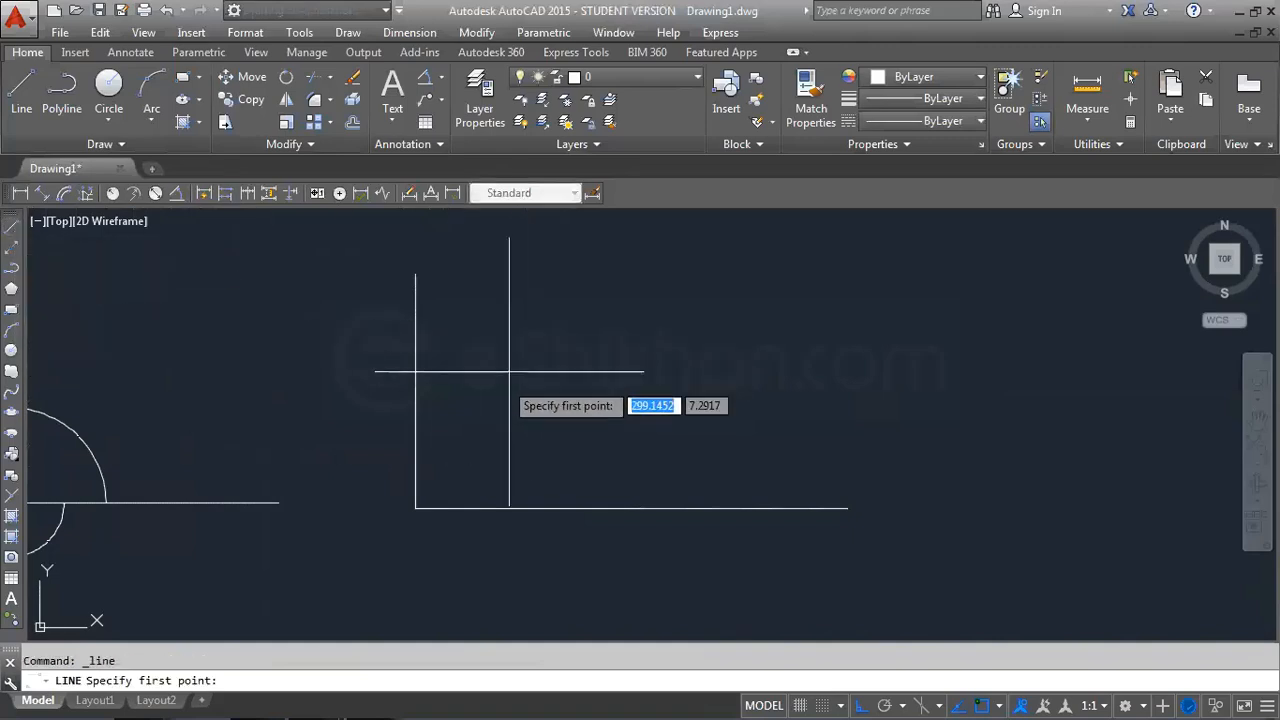
{"action": "left_click", "coordinate": [415, 508]}
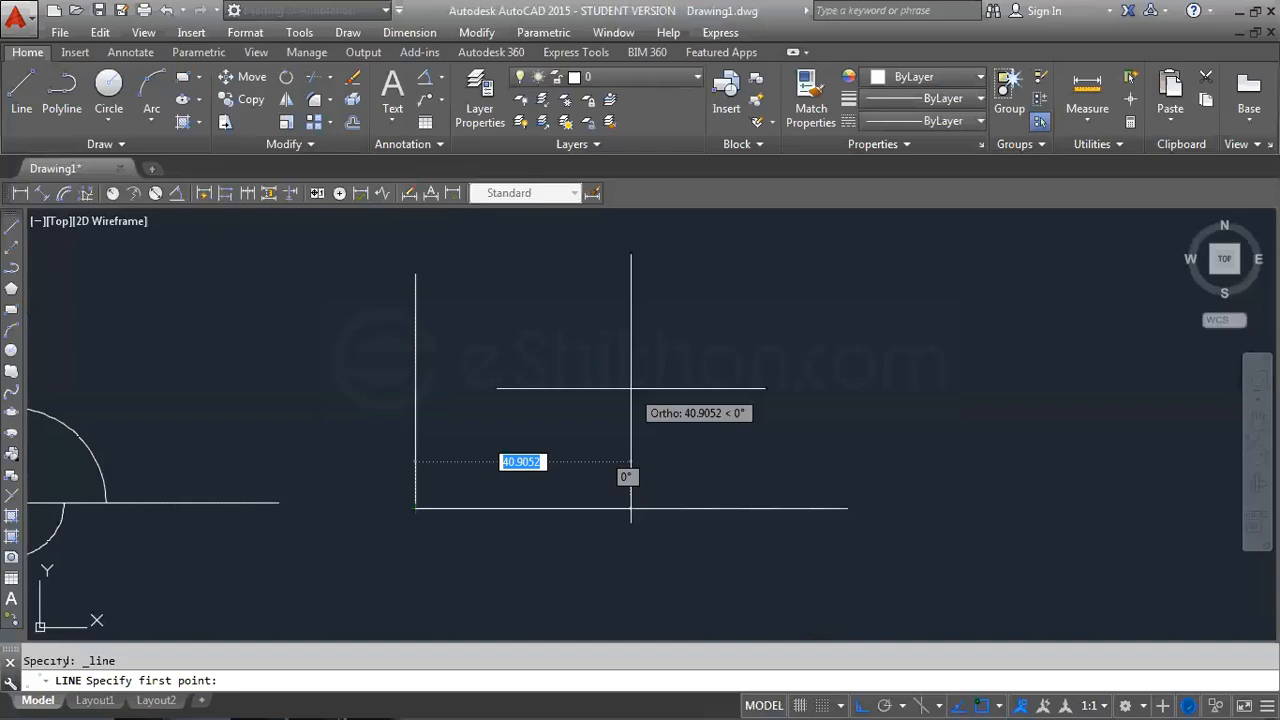
{"action": "key", "text": "F8"}
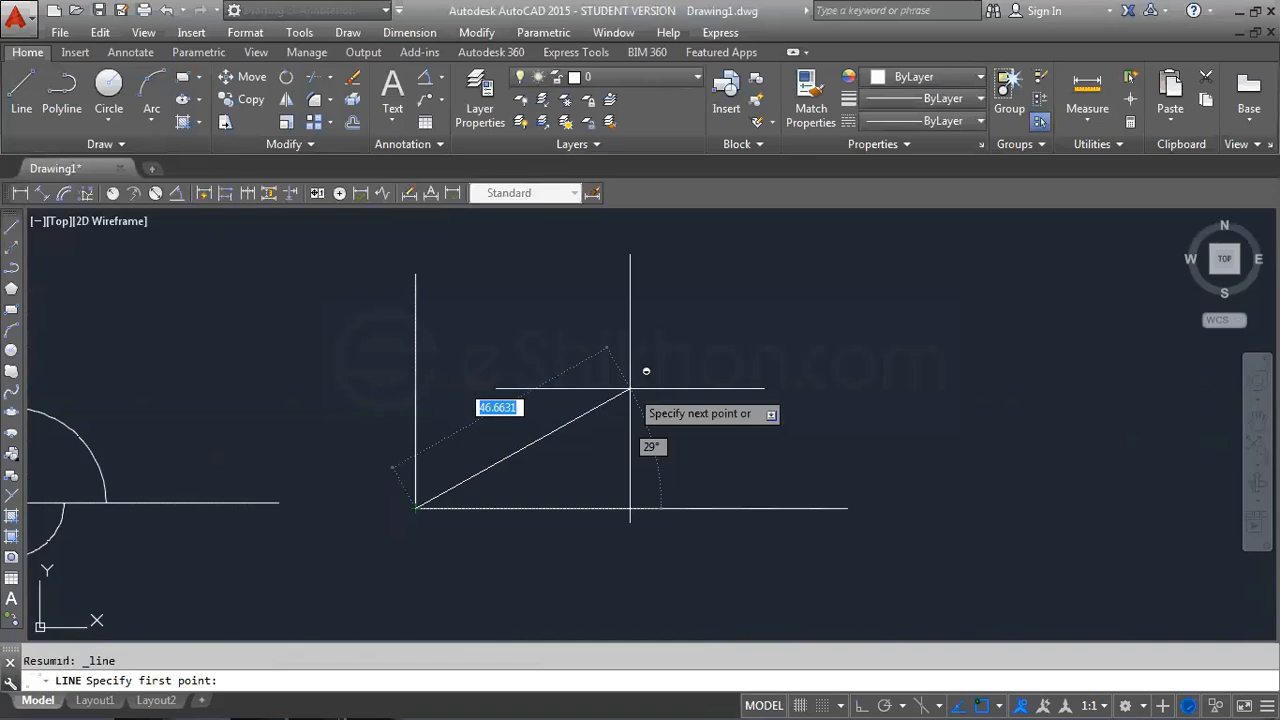
{"action": "key", "text": "F8"}
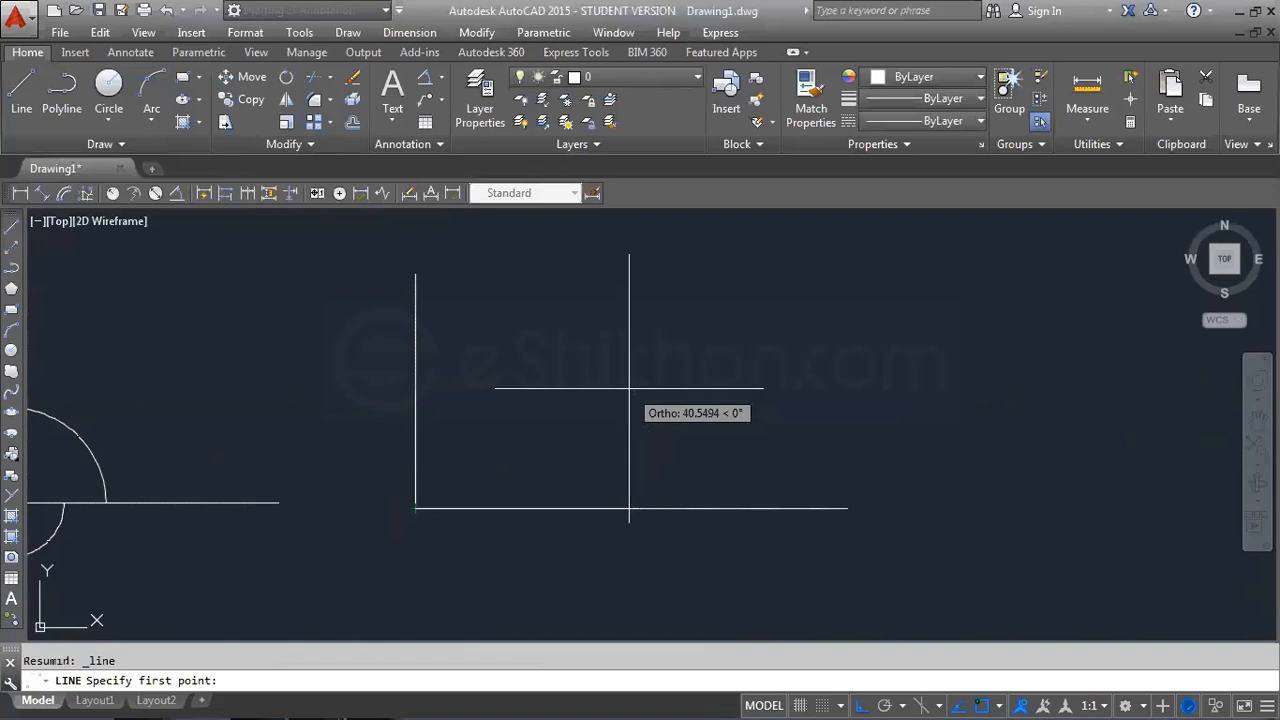
{"action": "type", "text": "1"}
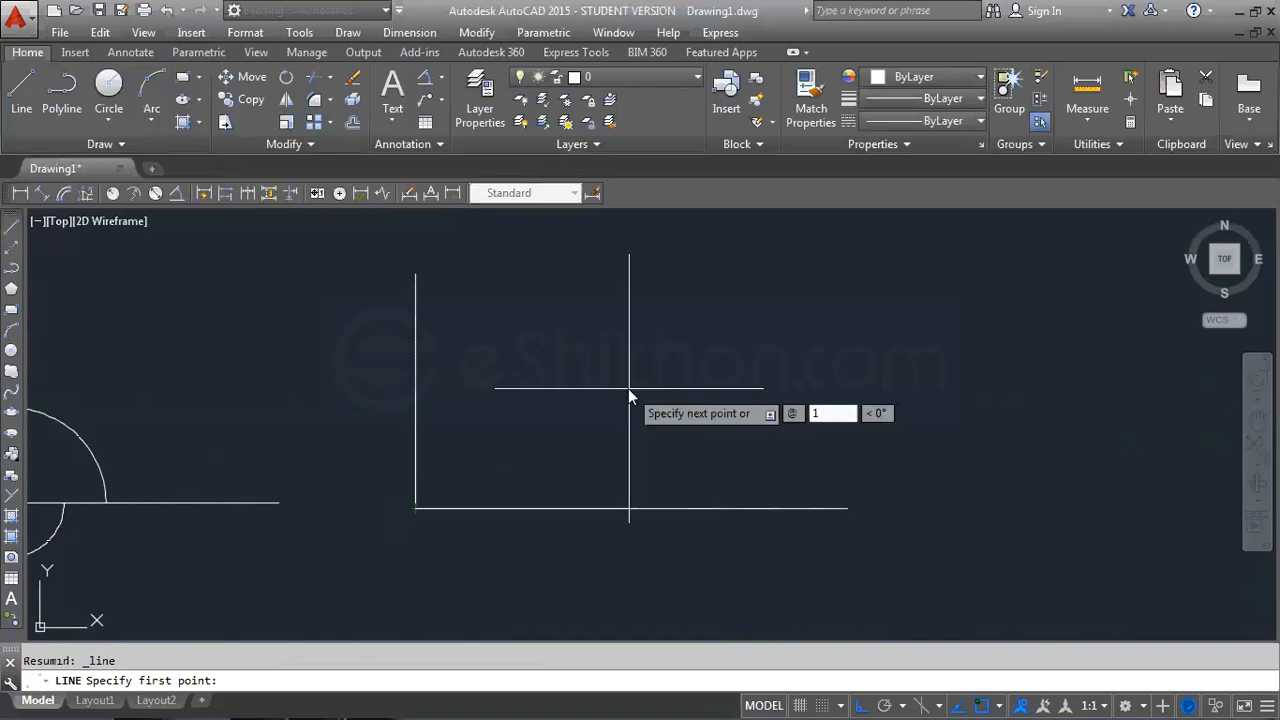
{"action": "key", "text": "BackSpace"}
{"action": "type", "text": "1"}
{"action": "key", "text": "Tab"}
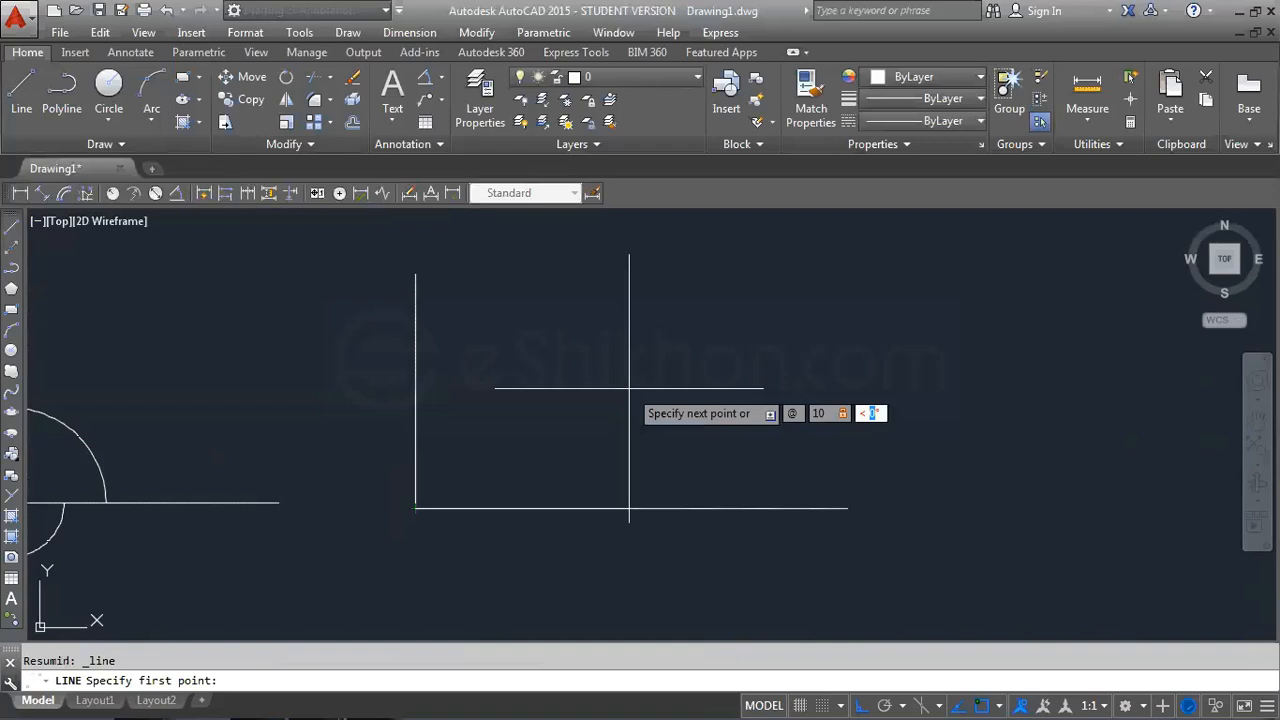
{"action": "type", "text": "6"}
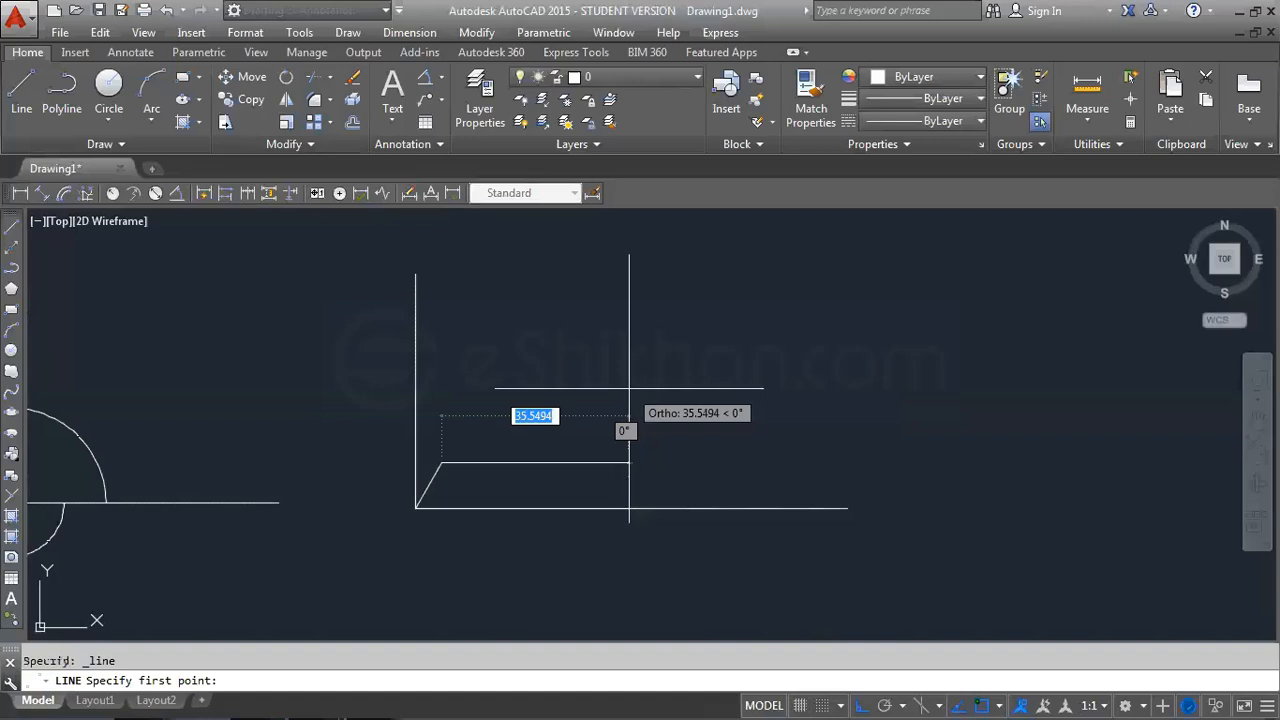
{"action": "key", "text": "Escape"}
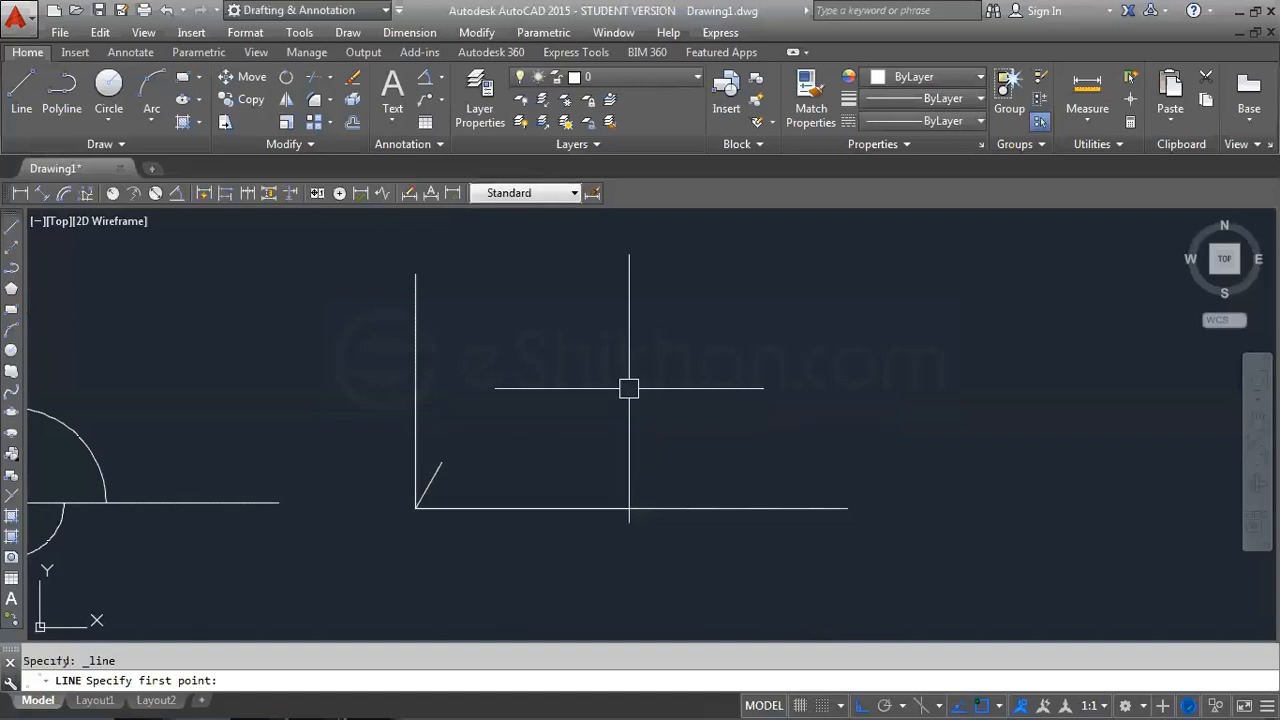
Add an angular dimension between the 10-unit inclined line and the horizontal line, and zoom in to check it
{"action": "scroll", "coordinate": [432, 500], "scroll_direction": "up", "scroll_amount": 5}
{"action": "left_click", "coordinate": [434, 499]}
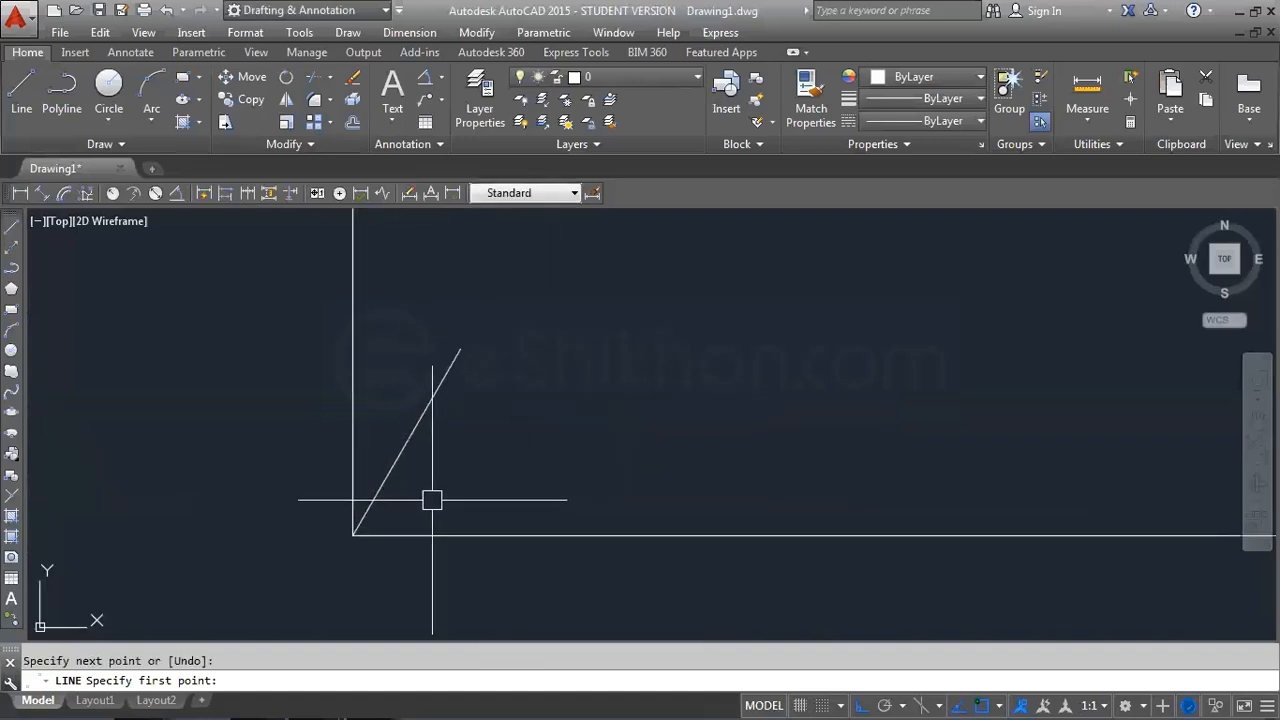
{"action": "scroll", "coordinate": [432, 500], "scroll_direction": "up", "scroll_amount": 3}
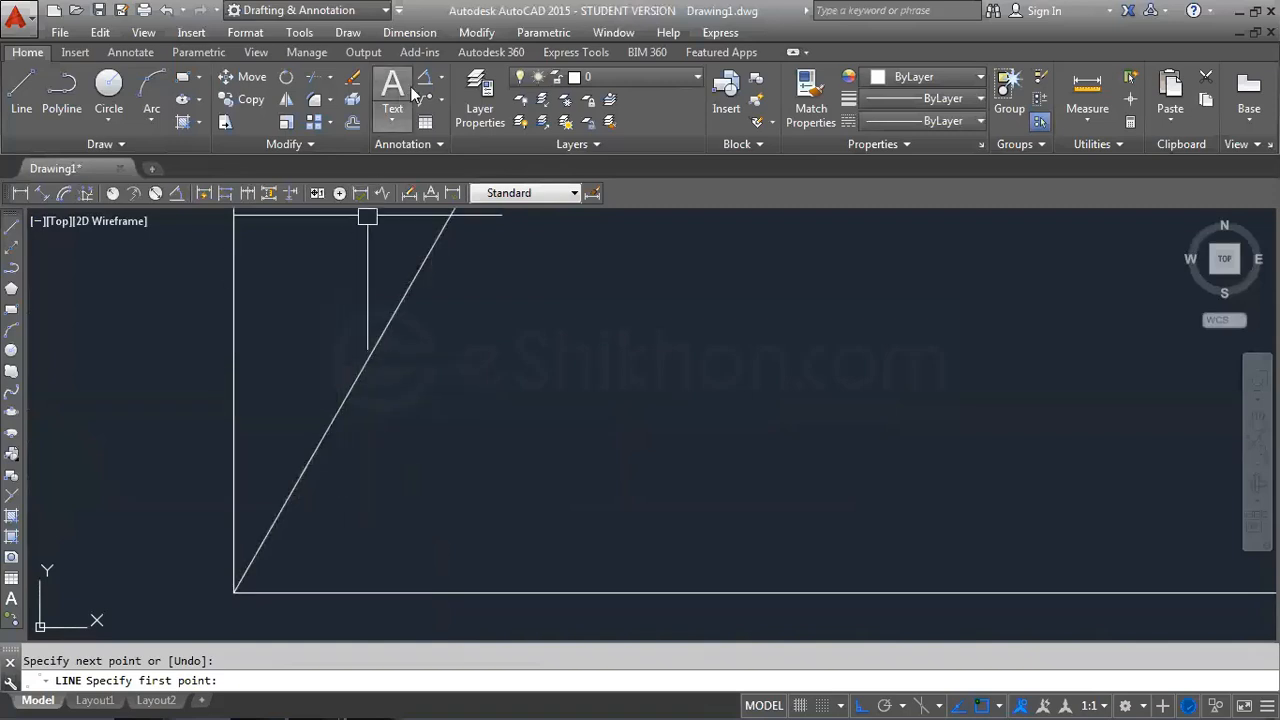
{"action": "left_click", "coordinate": [425, 80]}
{"action": "left_click", "coordinate": [282, 506]}
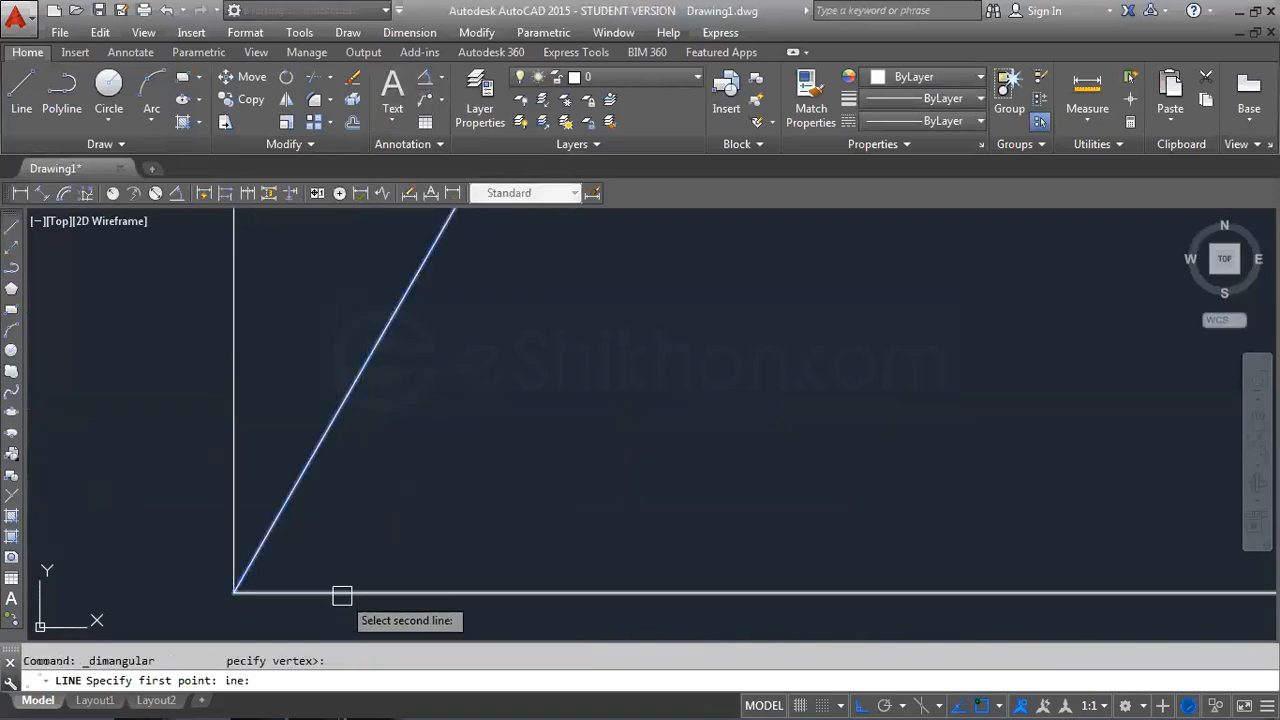
{"action": "left_click", "coordinate": [342, 596]}
{"action": "scroll", "coordinate": [346, 571], "scroll_direction": "up", "scroll_amount": 4}
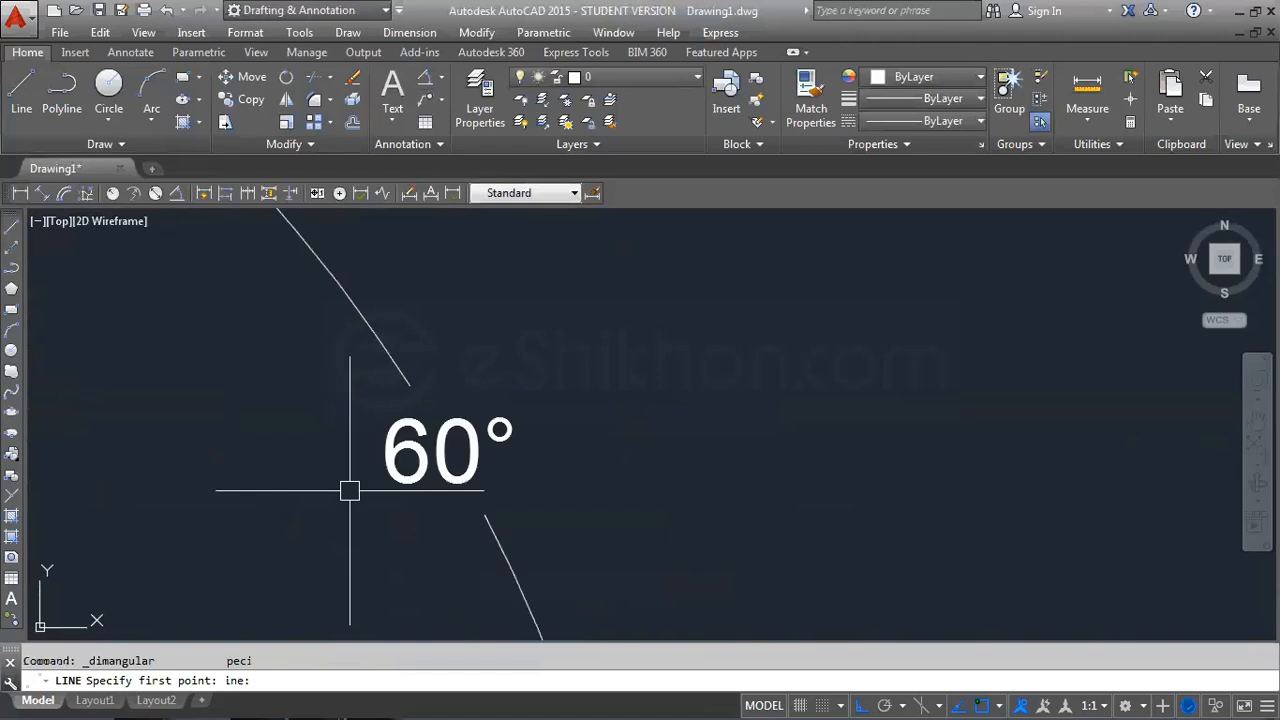
{"action": "scroll", "coordinate": [346, 422], "scroll_direction": "down", "scroll_amount": 6}
{"action": "mouse_move", "coordinate": [400, 420]}
{"action": "middle_mouse_down"}
{"action": "mouse_move", "coordinate": [430, 407]}
{"action": "mouse_move", "coordinate": [389, 420]}
{"action": "middle_mouse_up"}
{"action": "scroll", "coordinate": [368, 428], "scroll_direction": "up", "scroll_amount": 1}
{"action": "scroll", "coordinate": [364, 428], "scroll_direction": "up", "scroll_amount": 4}
{"action": "scroll", "coordinate": [366, 416], "scroll_direction": "down", "scroll_amount": 6}
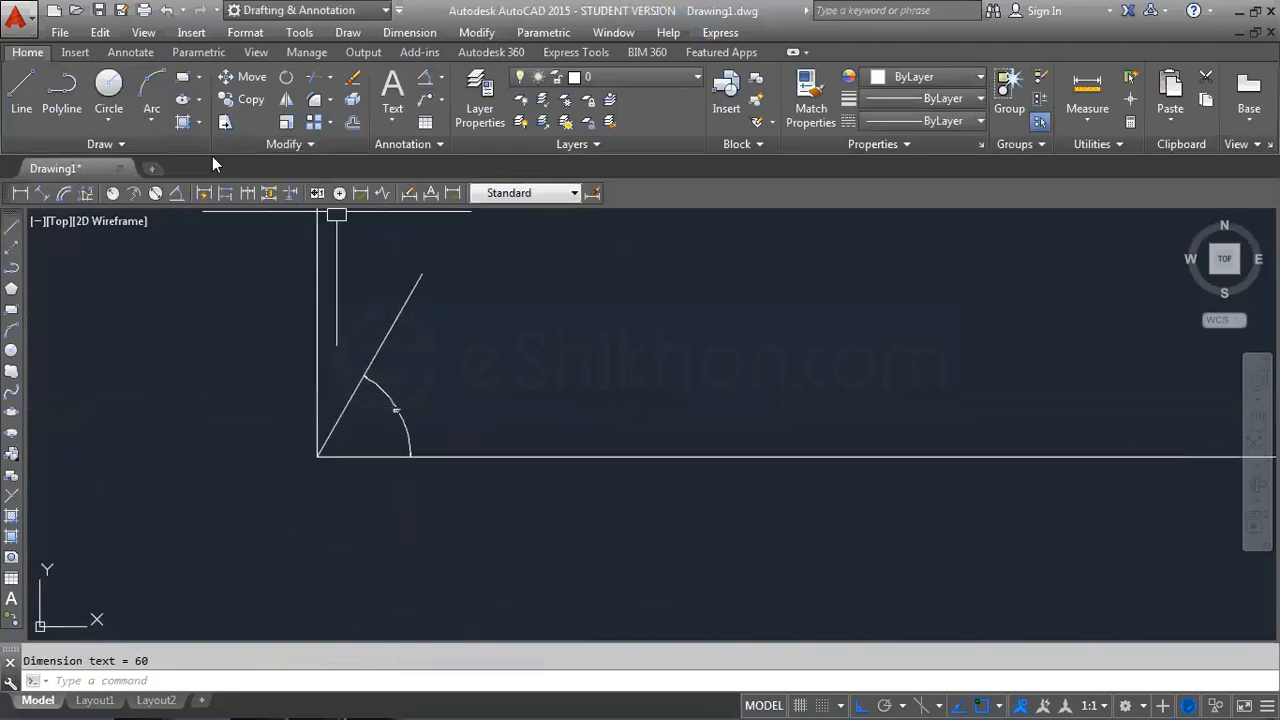
Draw another line from the L corner, 20 units long at 110°, and end the command
{"action": "left_click", "coordinate": [12, 226]}
{"action": "middle_click_drag", "start_coordinate": [216, 402], "coordinate": [276, 458]}
{"action": "left_click", "coordinate": [378, 513]}
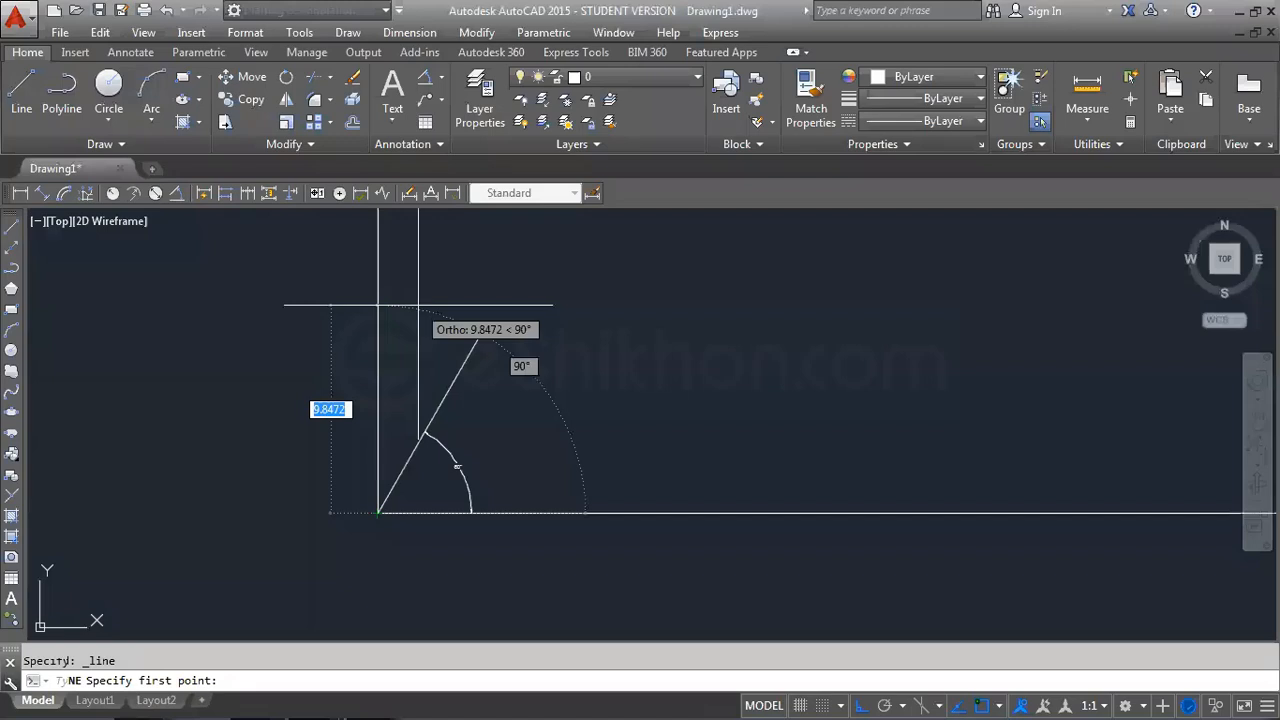
{"action": "middle_click", "coordinate": [418, 305]}
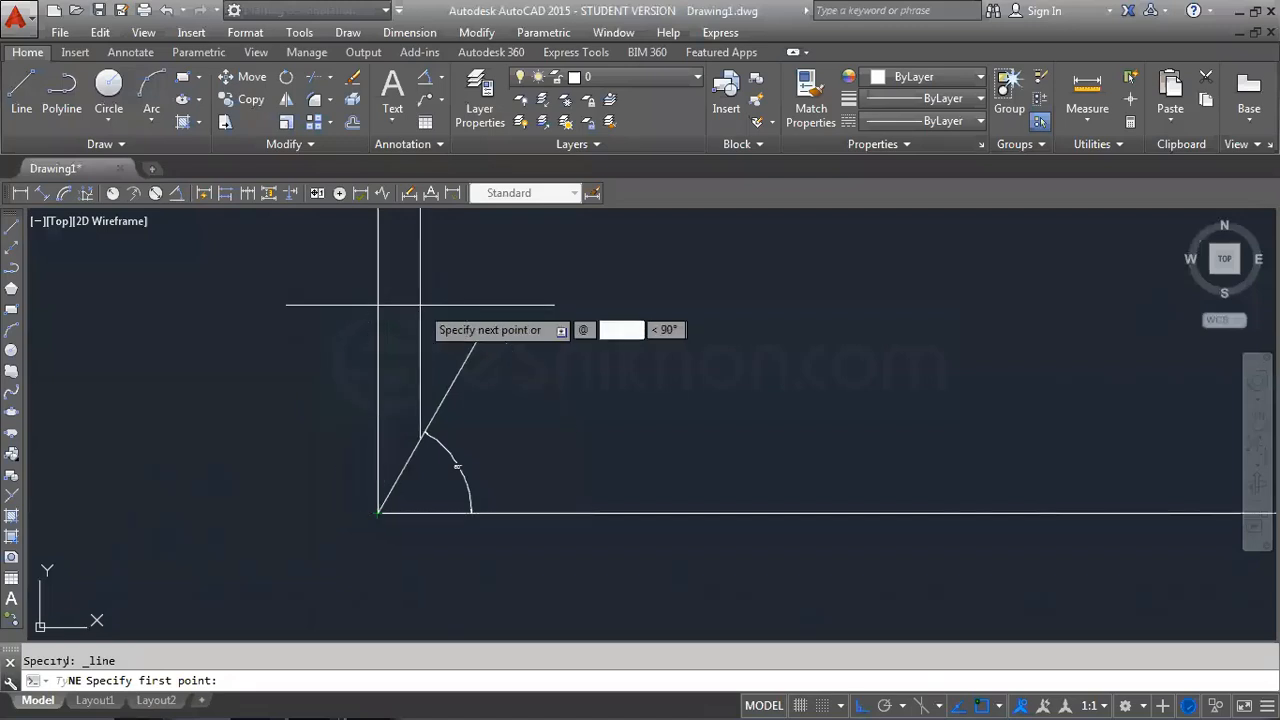
{"action": "type", "text": "20>"}
{"action": "key", "text": "BackSpace"}
{"action": "key", "text": "Tab"}
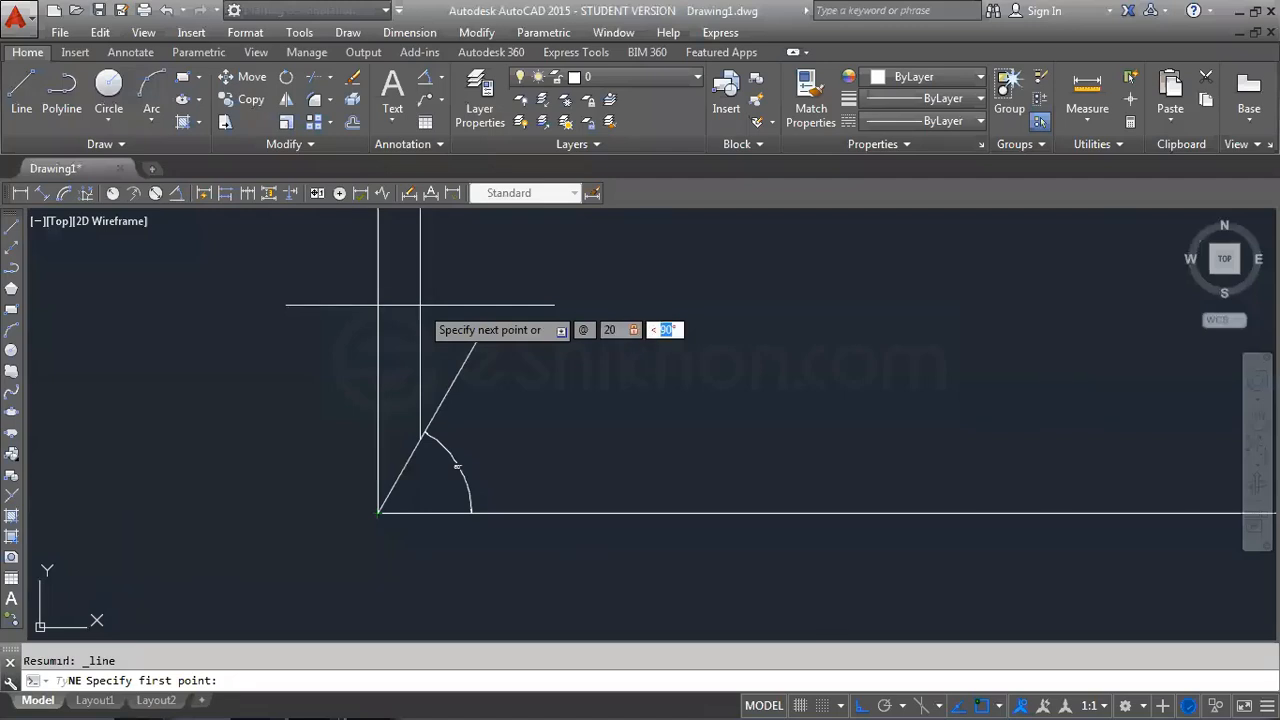
{"action": "type", "text": "110"}
{"action": "key", "text": "Return"}
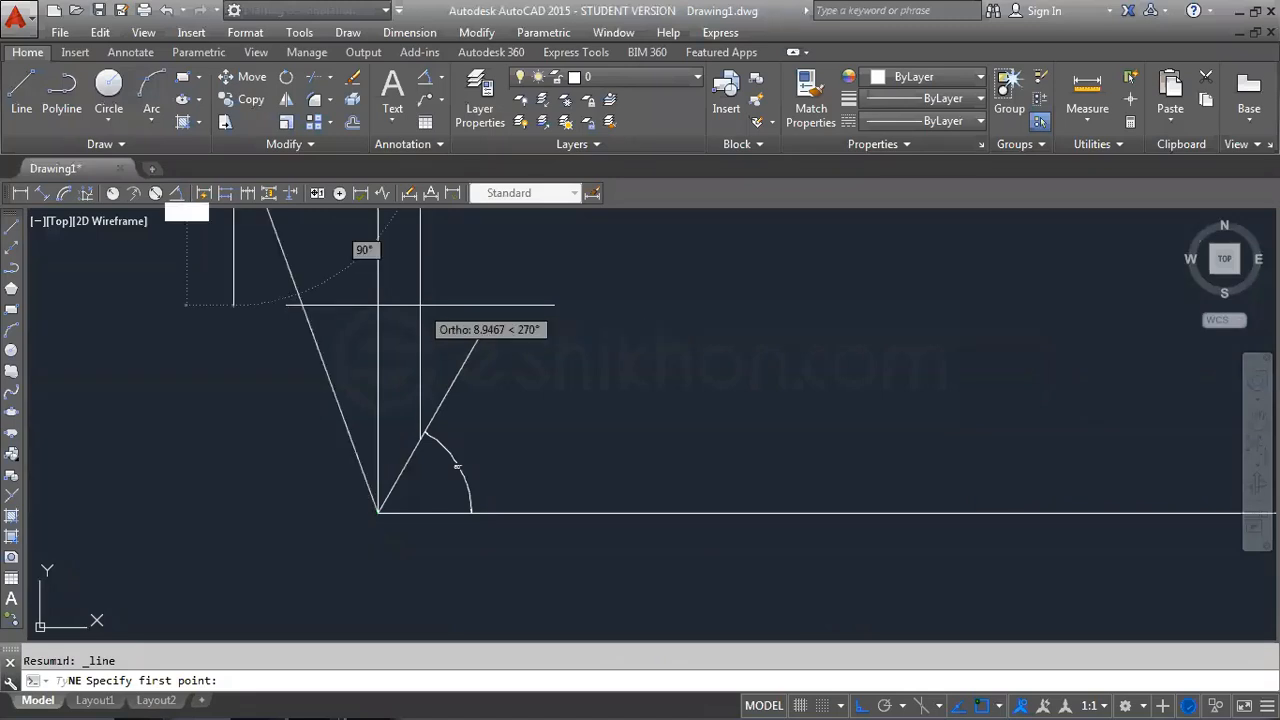
{"action": "key", "text": "Return"}
Add a larger angular dimension between the horizontal line and the 20-unit inclined line, outside the smaller arc
{"action": "scroll", "coordinate": [380, 354], "scroll_direction": "down", "scroll_amount": 2}
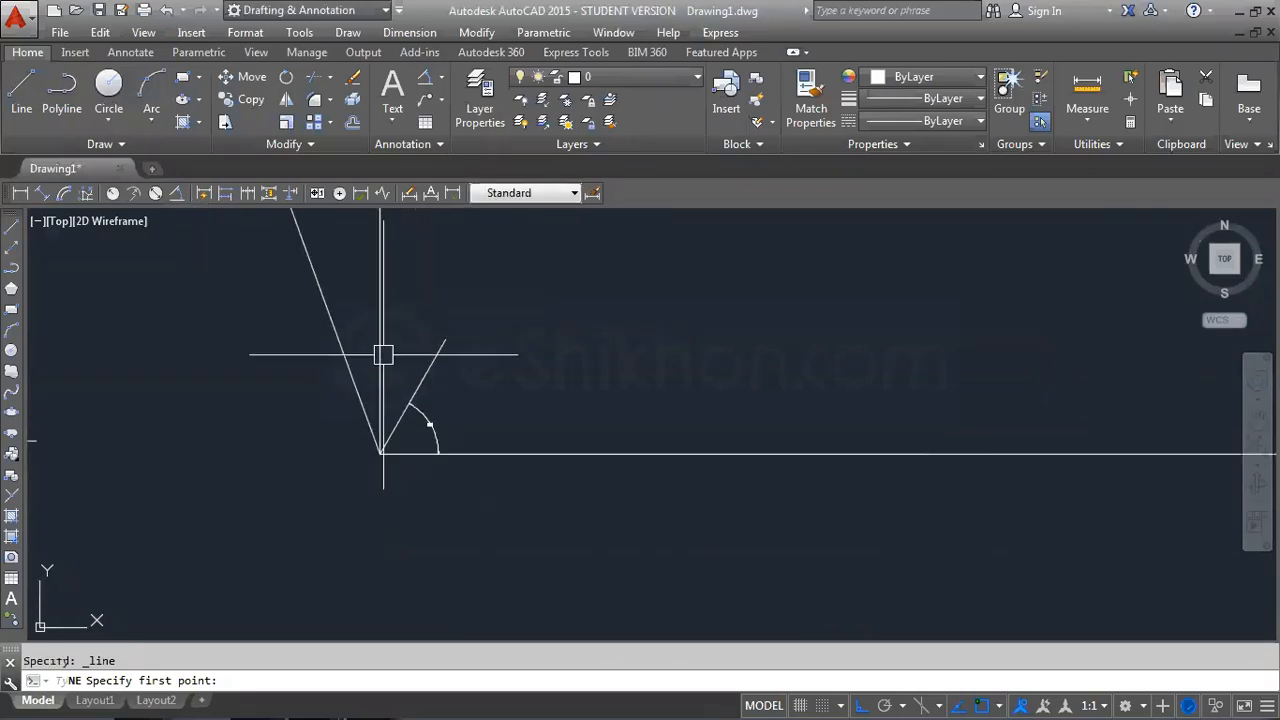
{"action": "mouse_move", "coordinate": [380, 354]}
{"action": "middle_mouse_down"}
{"action": "mouse_move", "coordinate": [391, 349]}
{"action": "mouse_move", "coordinate": [382, 470]}
{"action": "middle_mouse_up"}
{"action": "middle_click_drag", "start_coordinate": [486, 578], "coordinate": [410, 483]}
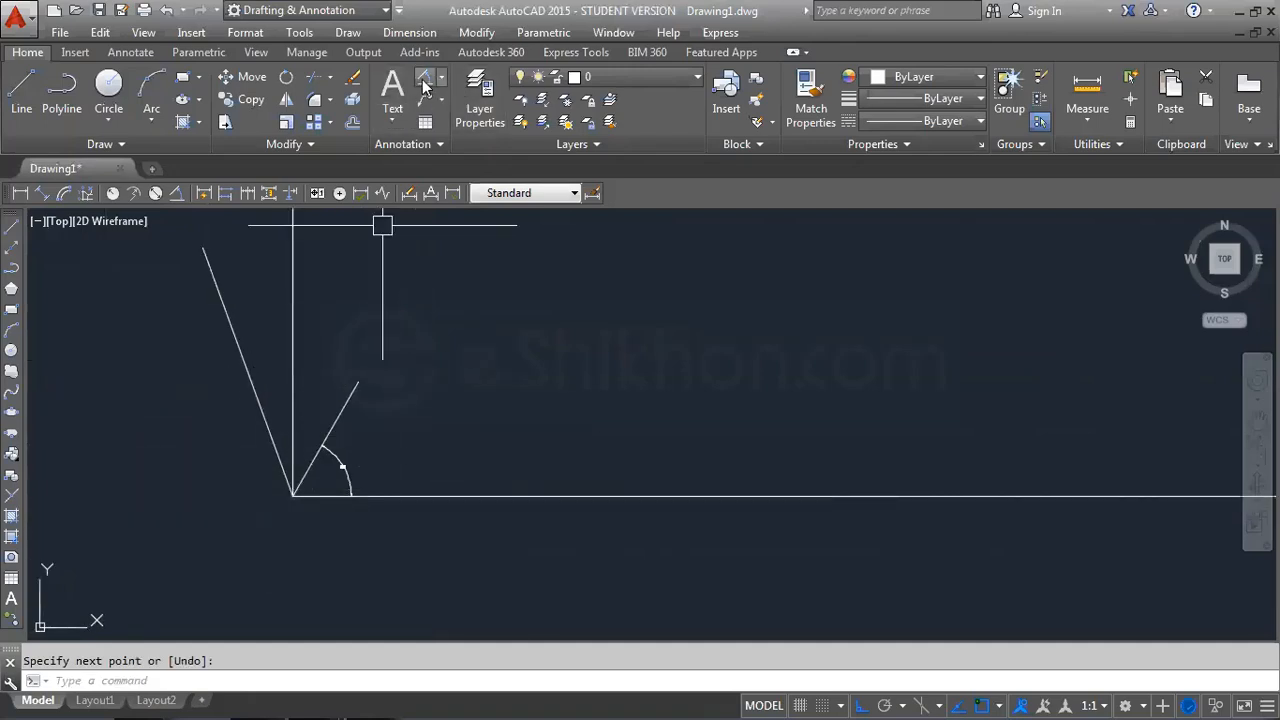
{"action": "left_click", "coordinate": [424, 84]}
{"action": "left_click", "coordinate": [400, 495]}
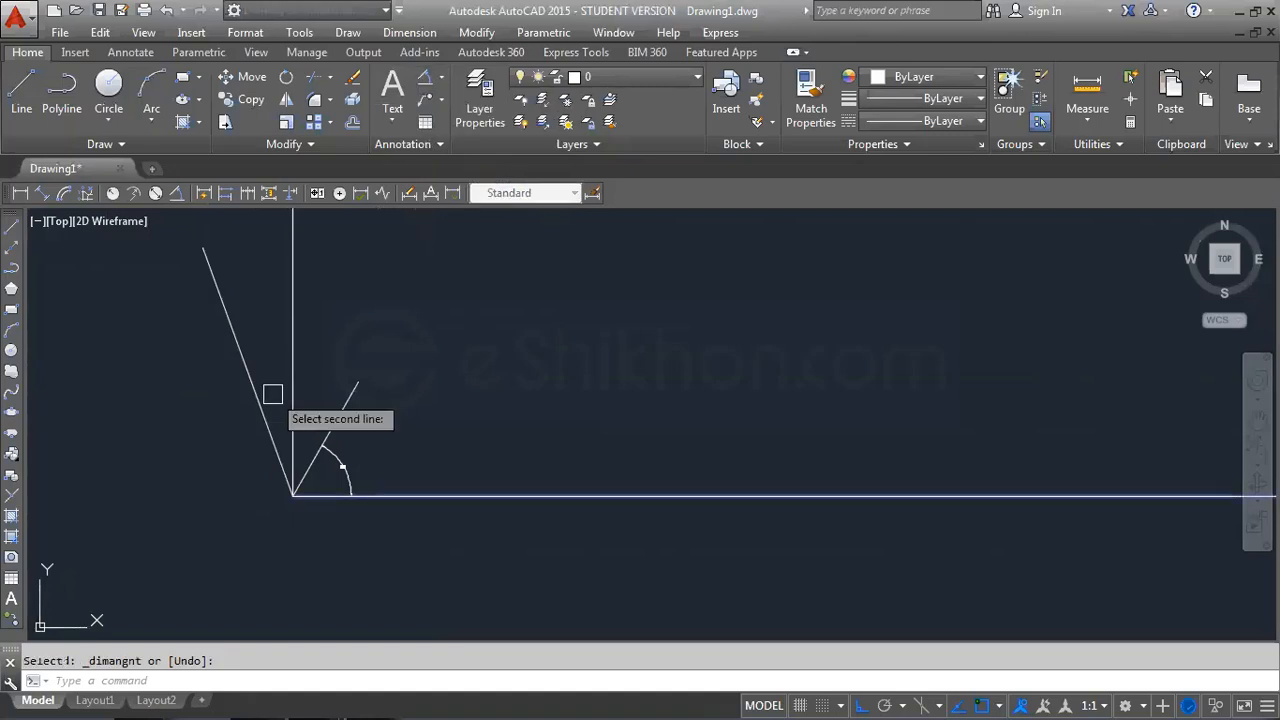
{"action": "left_click", "coordinate": [260, 394]}
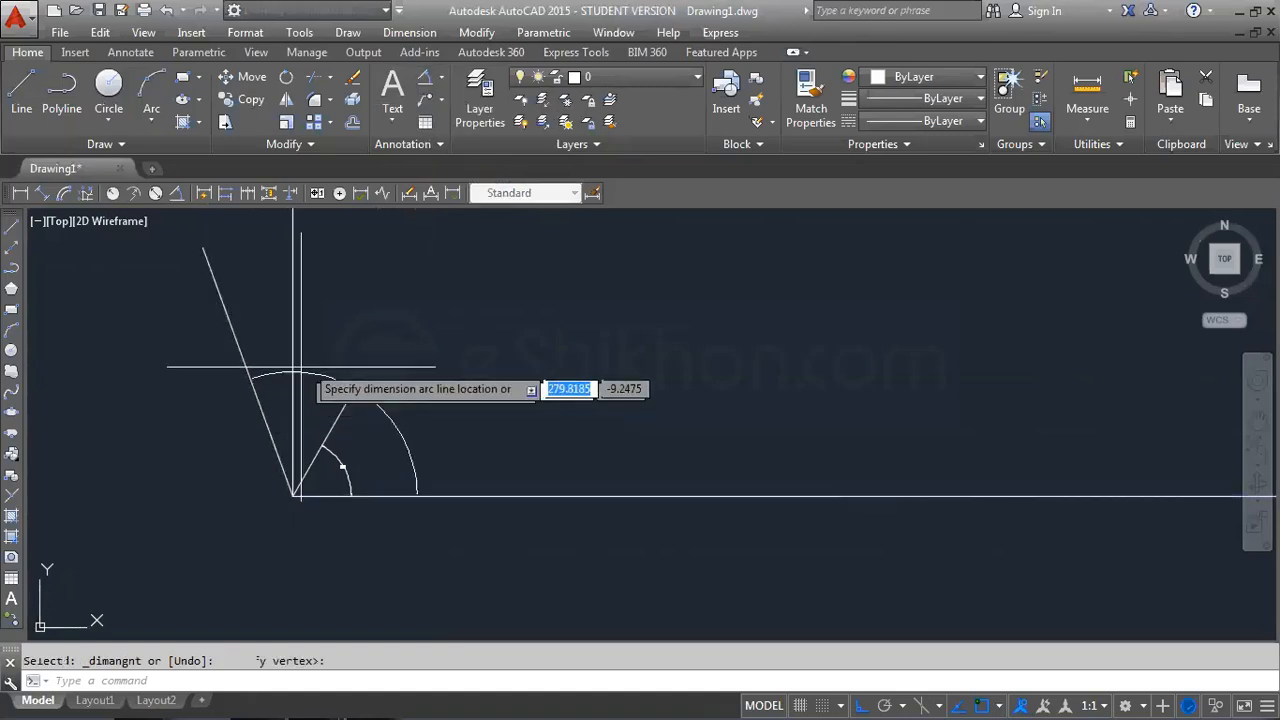
{"action": "left_click", "coordinate": [391, 360]}
{"action": "scroll", "coordinate": [380, 420], "scroll_direction": "up", "scroll_amount": 5}
{"action": "scroll", "coordinate": [380, 420], "scroll_direction": "down", "scroll_amount": 5}
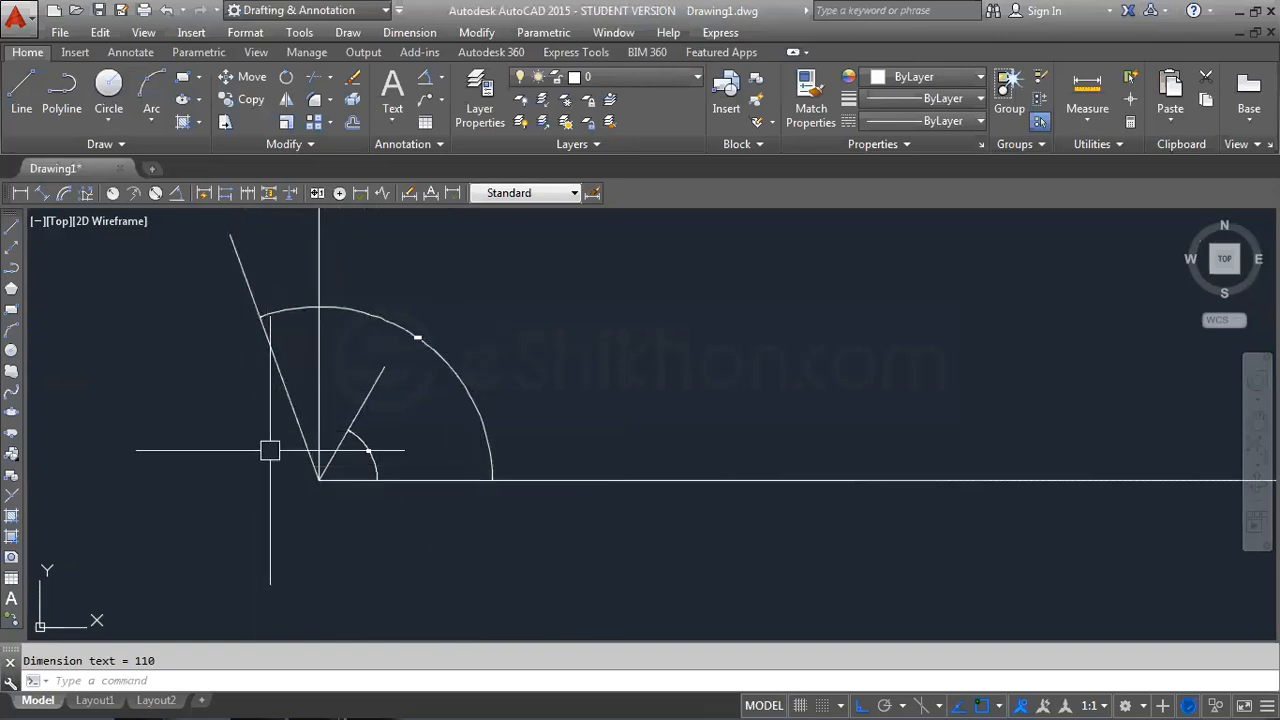
{"action": "scroll", "coordinate": [266, 331], "scroll_direction": "down", "scroll_amount": 4}
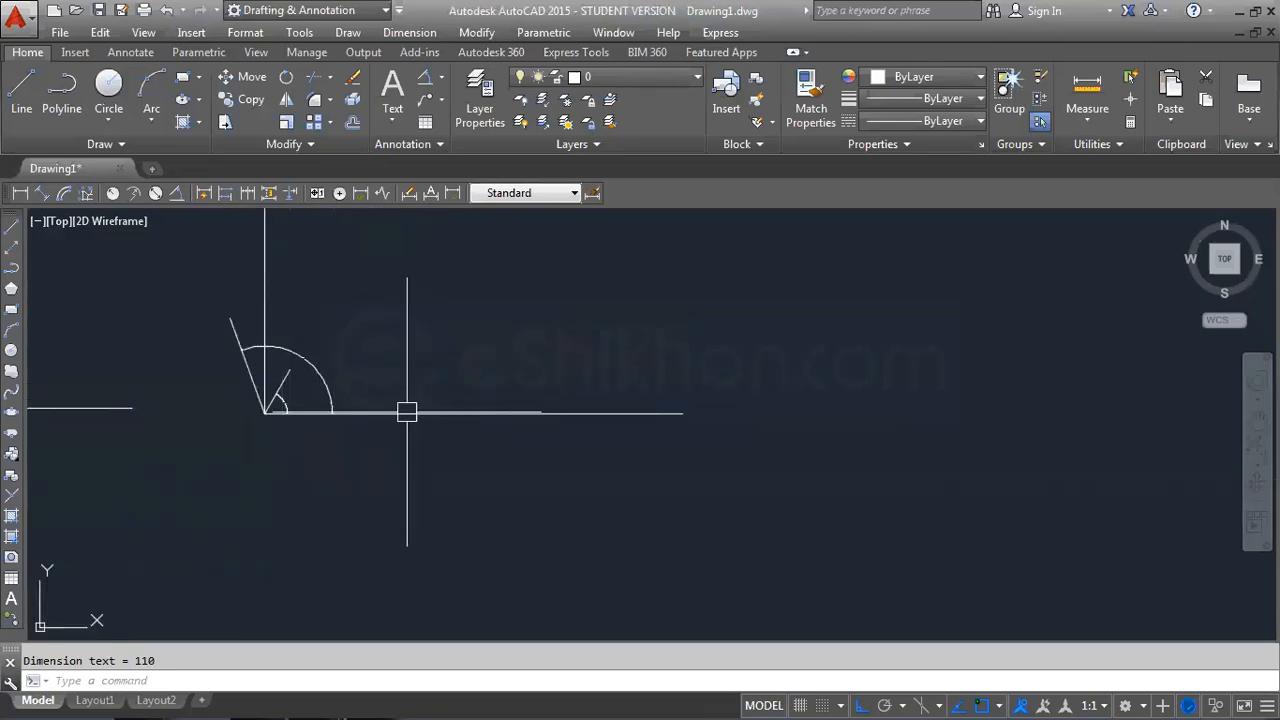
{"action": "scroll", "coordinate": [402, 412], "scroll_direction": "up", "scroll_amount": 2}
{"action": "scroll", "coordinate": [402, 412], "scroll_direction": "up", "scroll_amount": 2}
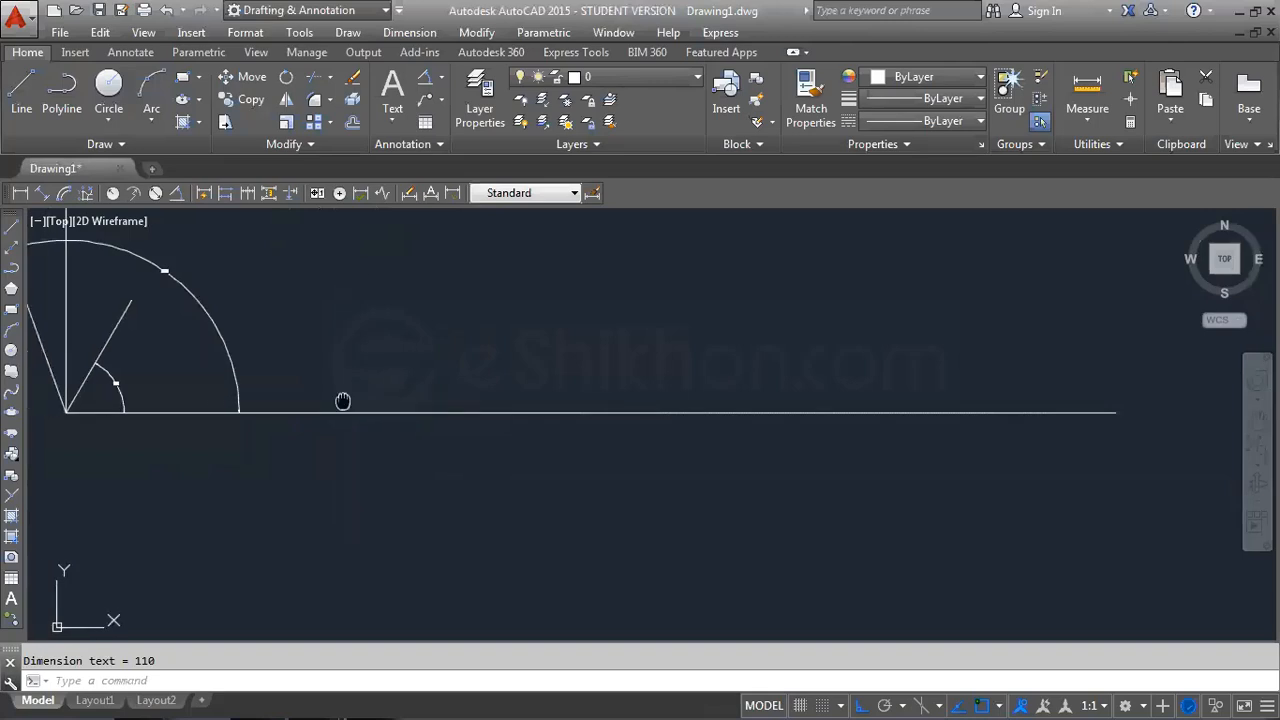
{"action": "middle_click_drag", "start_coordinate": [343, 400], "coordinate": [428, 394]}
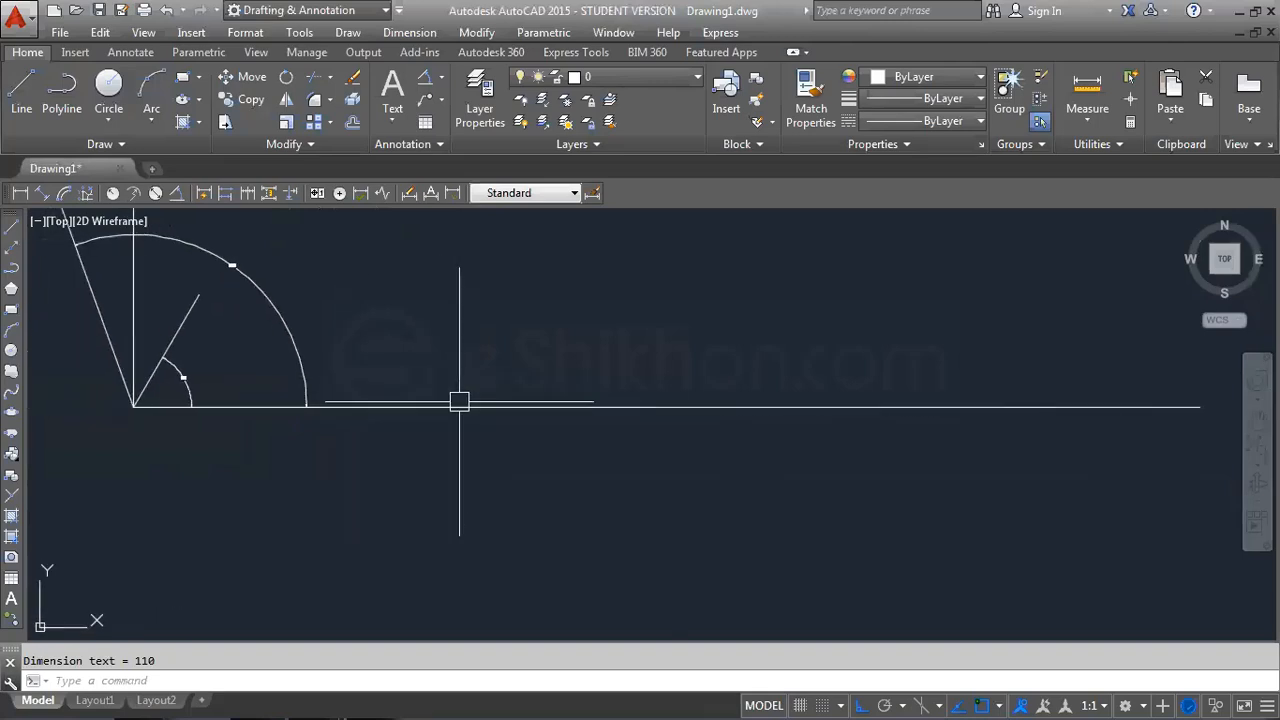